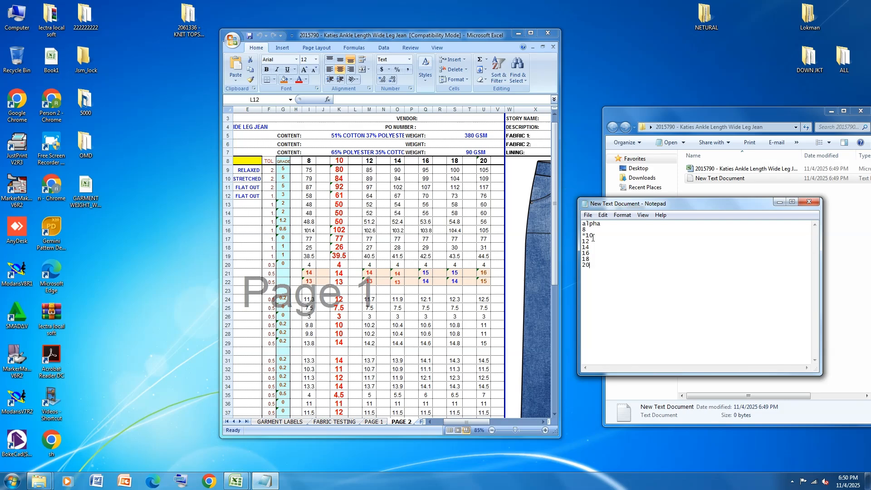
Save the size list in the New Text Document file and close it.
left_click(587, 215)
left_click(609, 245)
left_click(810, 203)
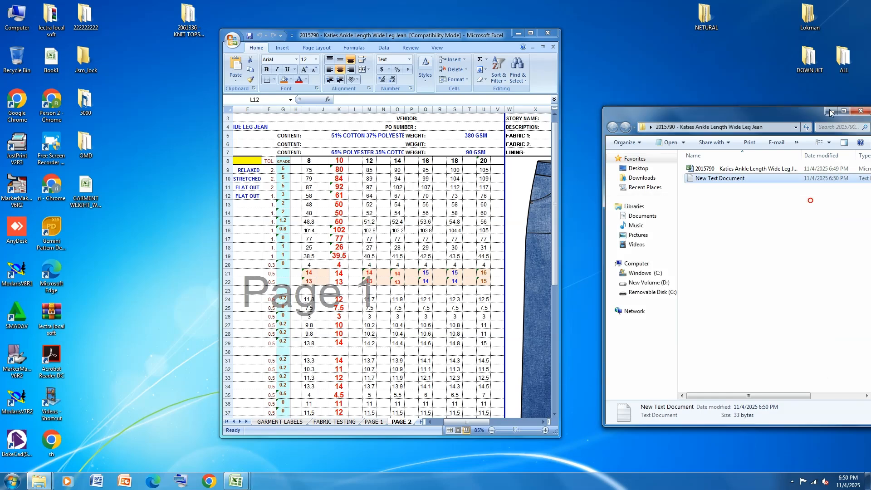
Maximize the spec workbook and examine the full measurement table on the PAGE 2 sheet at 100% zoom.
left_click(531, 33)
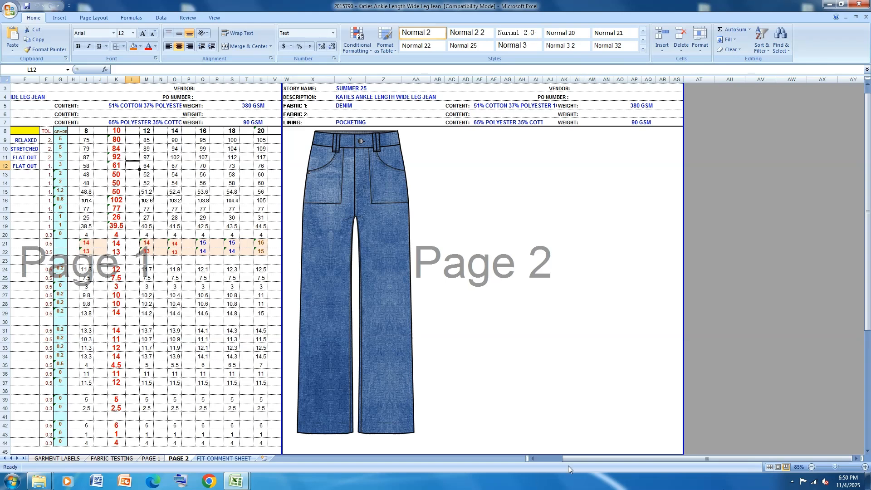
left_click_drag(587, 457, 530, 461)
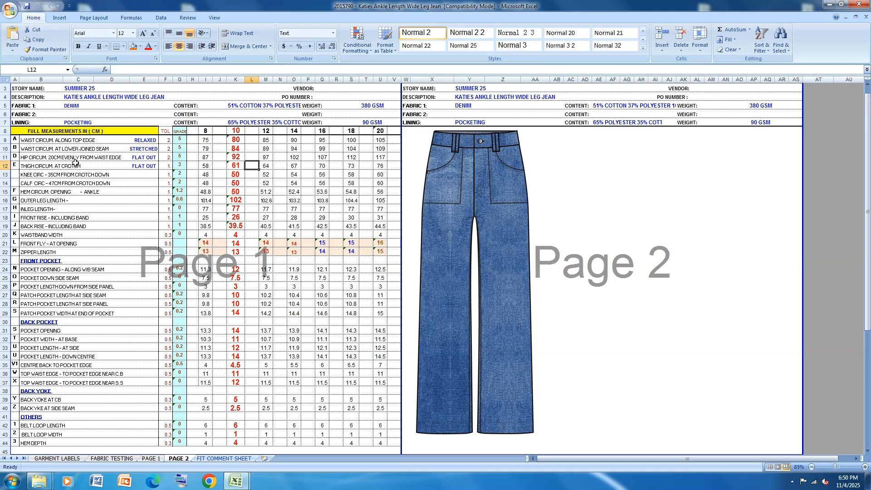
scroll(68, 166, "up", 1, "ctrl")
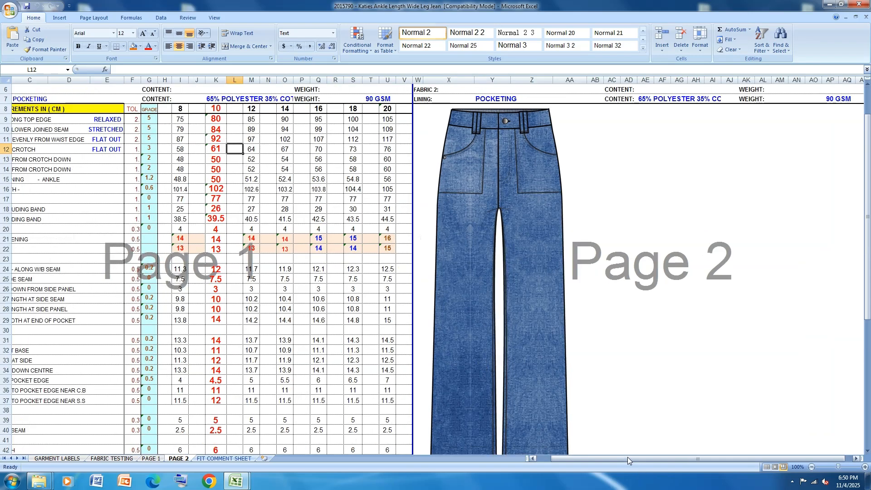
left_click_drag(627, 460, 583, 460)
scroll(579, 346, "down", 2)
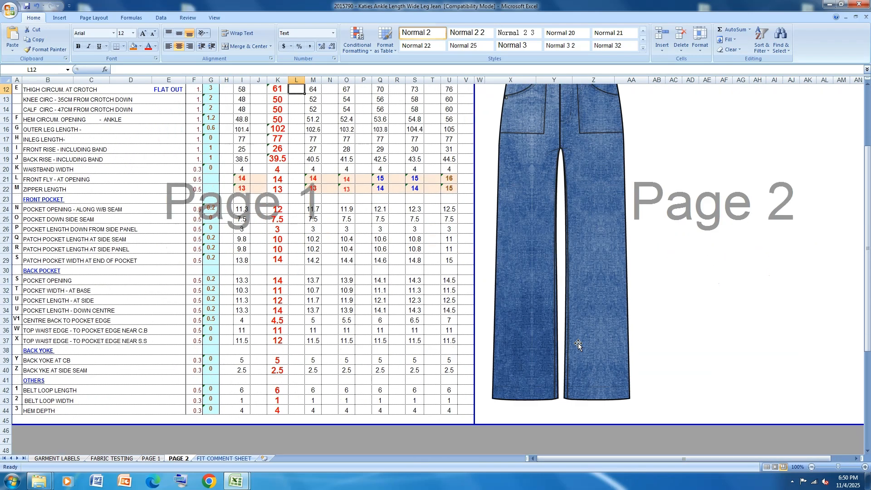
Scale the jeans picture beside the measurement table down slightly and deselect it.
left_click(620, 379)
left_click_drag(635, 415, 626, 349)
scroll(503, 376, "up", 3)
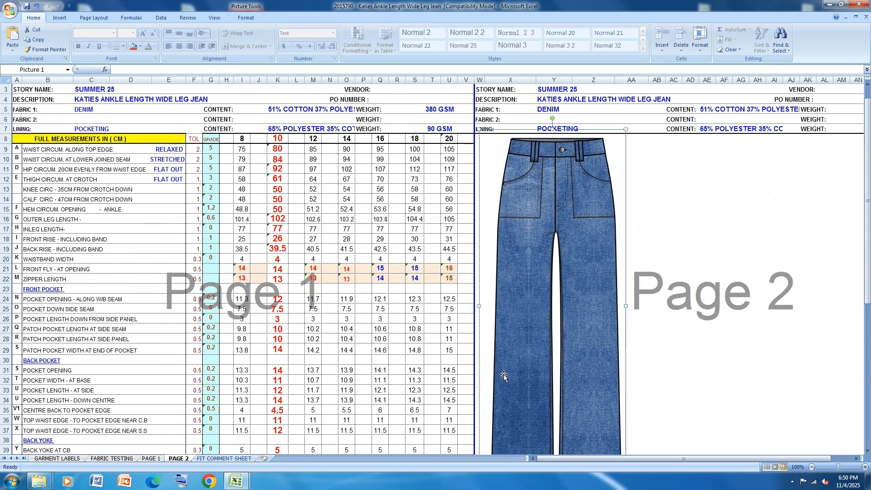
left_click(728, 279)
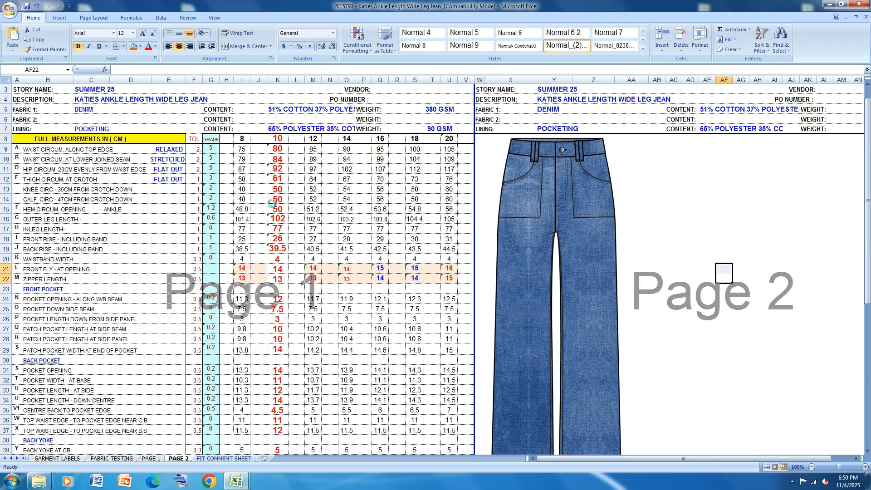
Switch to ModarisV8R1 and set all its access paths to the desktop folder 2015790 - Katies Ankle Length Wide Leg Jean.
left_click(829, 5)
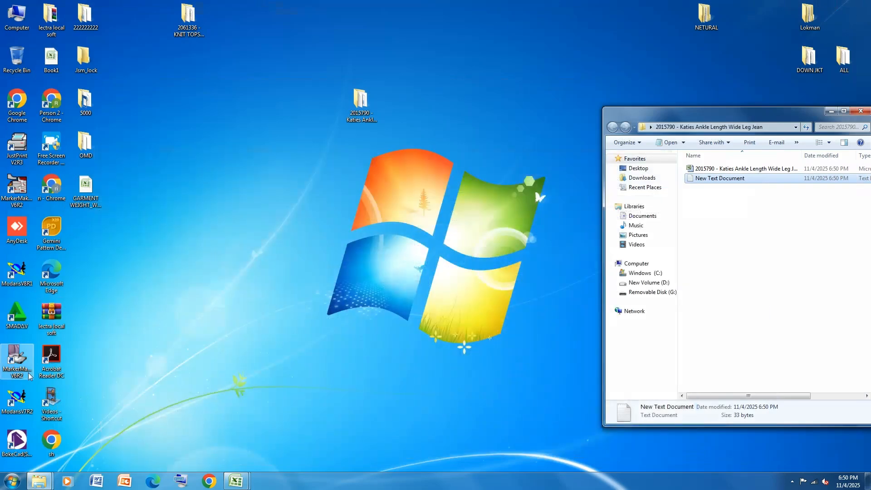
double_click(17, 275)
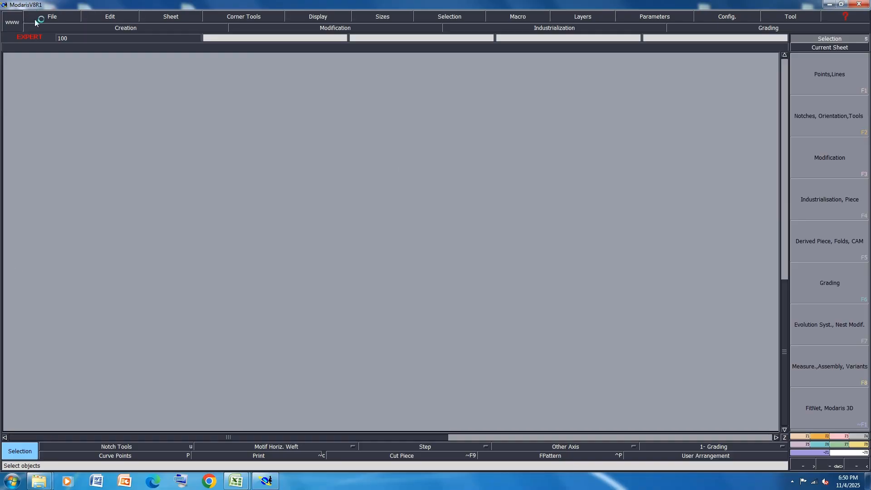
left_click(49, 17)
left_click(67, 238)
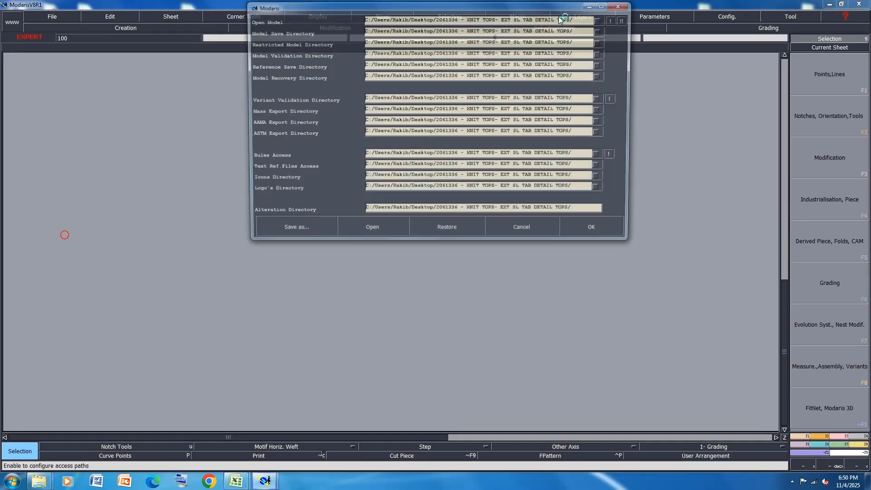
left_click(506, 19)
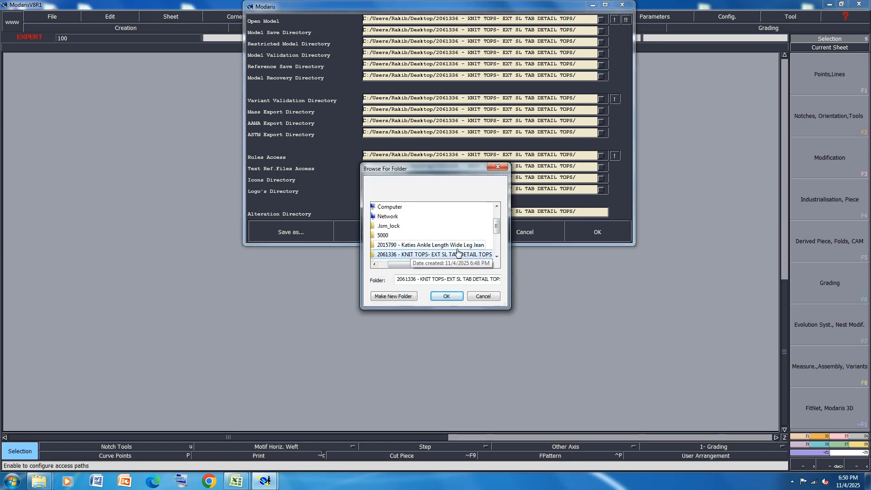
left_click(474, 245)
left_click(447, 295)
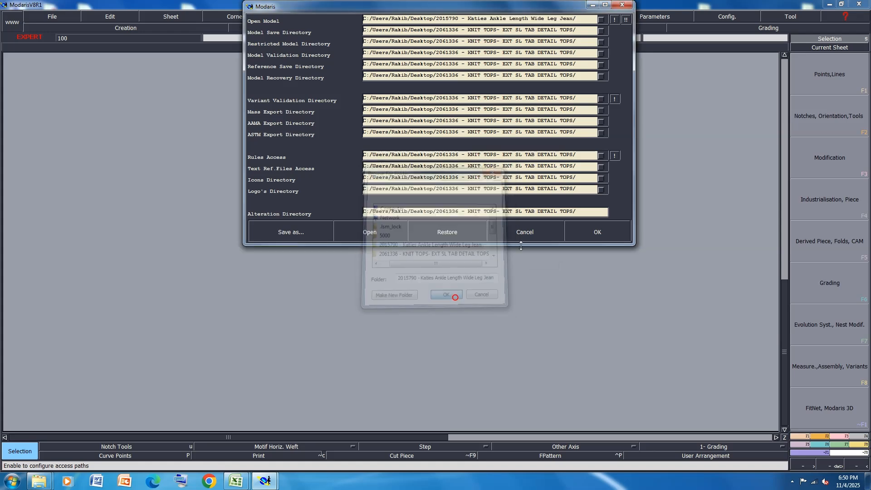
left_click(626, 20)
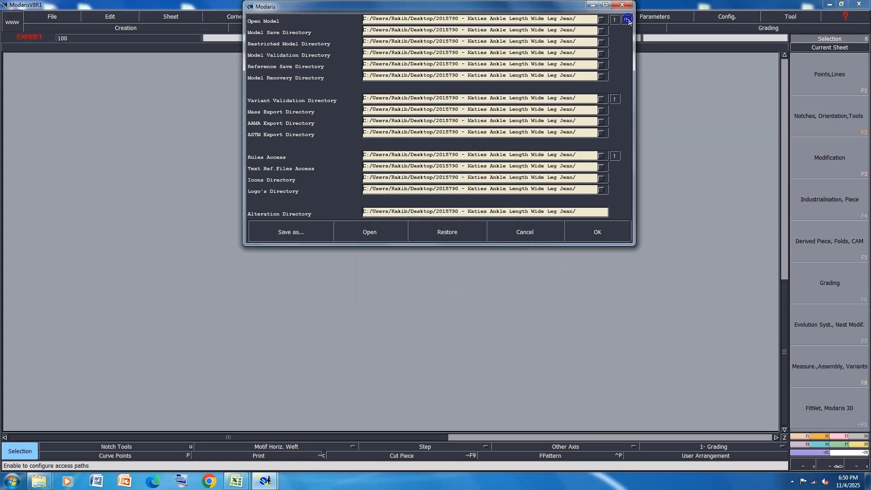
left_click(597, 232)
Create a new model named WIDE LEGG PANT.
left_click(58, 20)
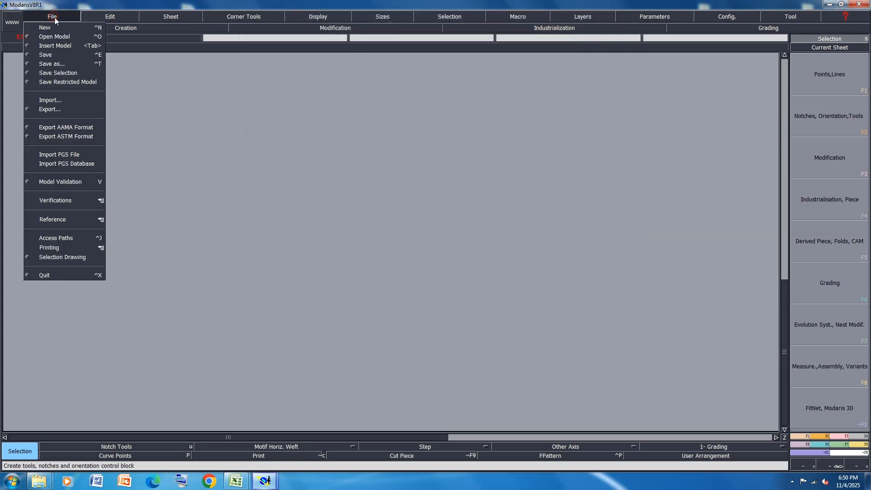
left_click(76, 29)
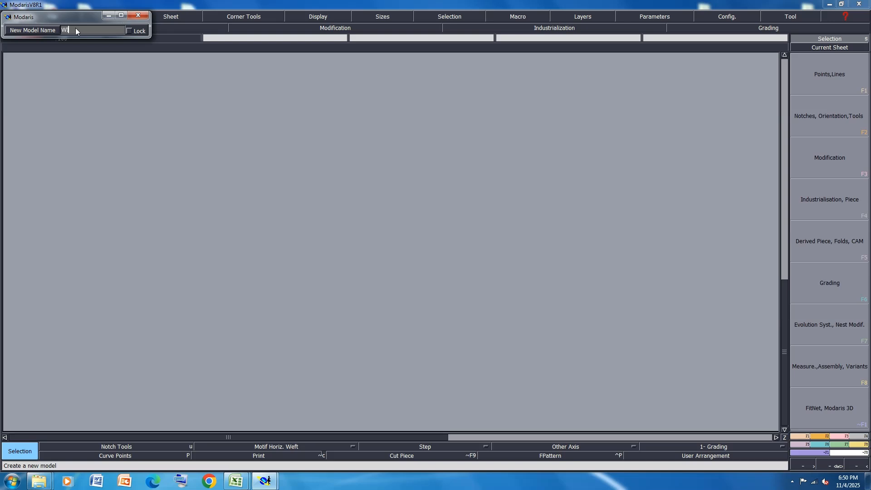
type("WIDE LEGG PANT")
key("Return")
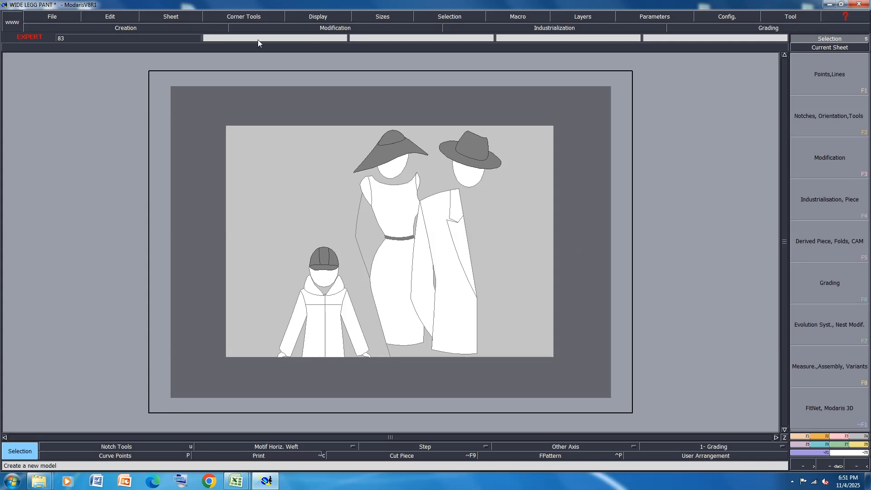
Turn on the display of sizes and the title block, and save the model.
left_click(322, 18)
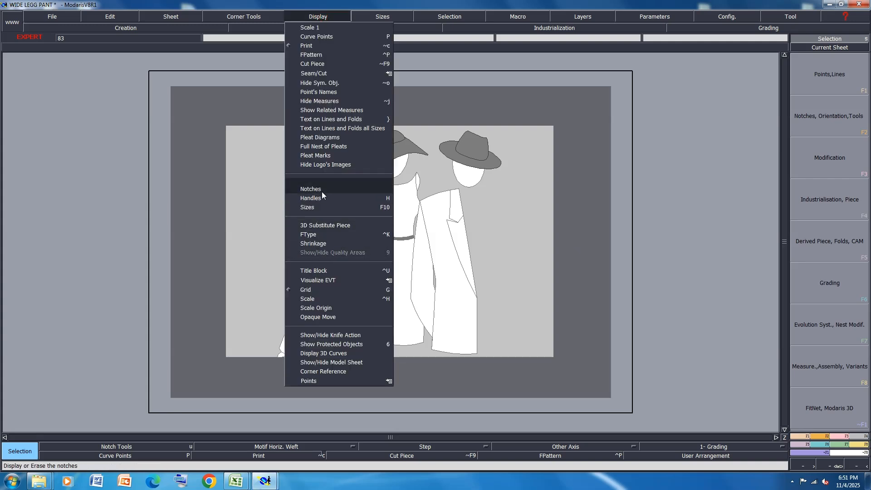
left_click(310, 208)
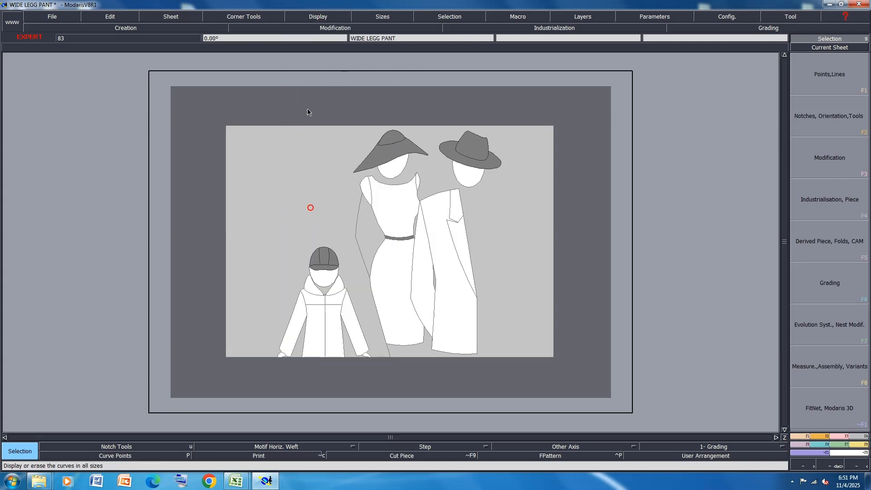
left_click(314, 17)
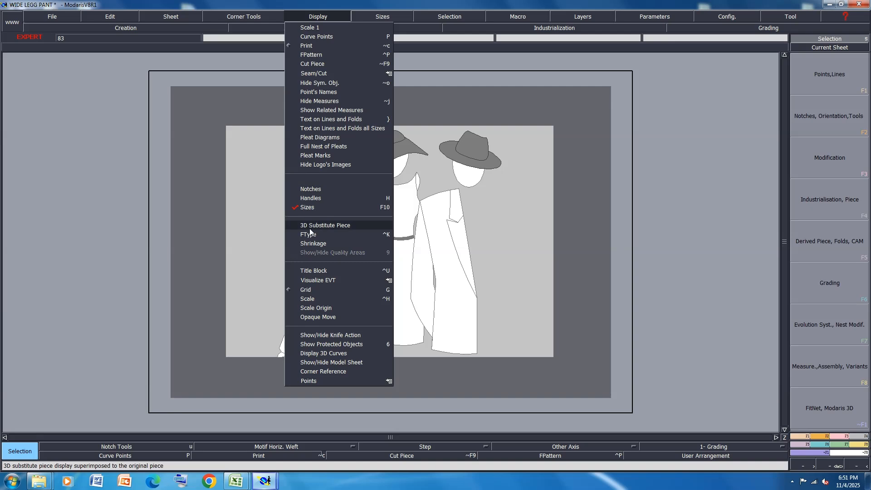
left_click(318, 272)
key("ctrl+s")
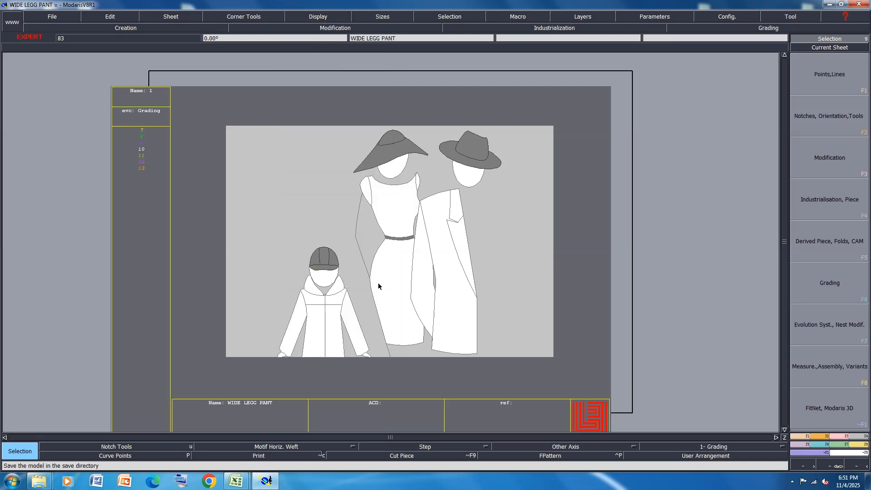
left_click(383, 293)
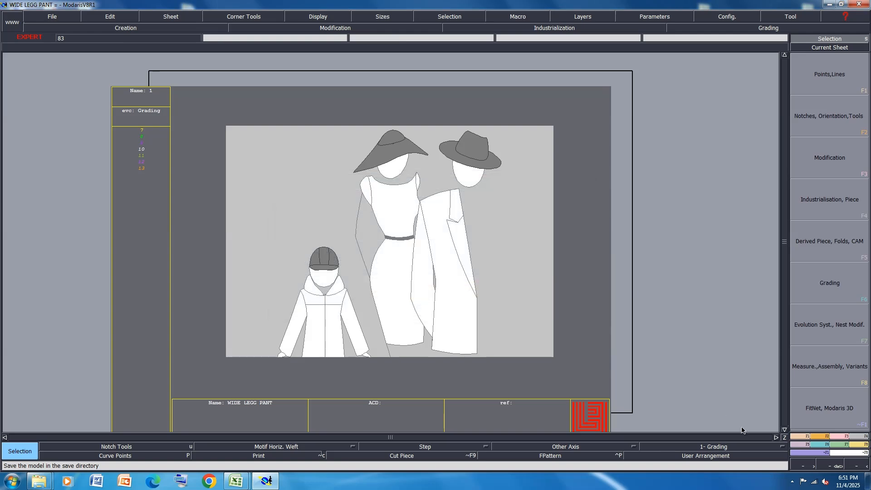
Import the size evolution (Imp. EVT) from New Text Document in the 2015790 - Katies Ankle Length Wide Leg Jean folder.
left_click(840, 446)
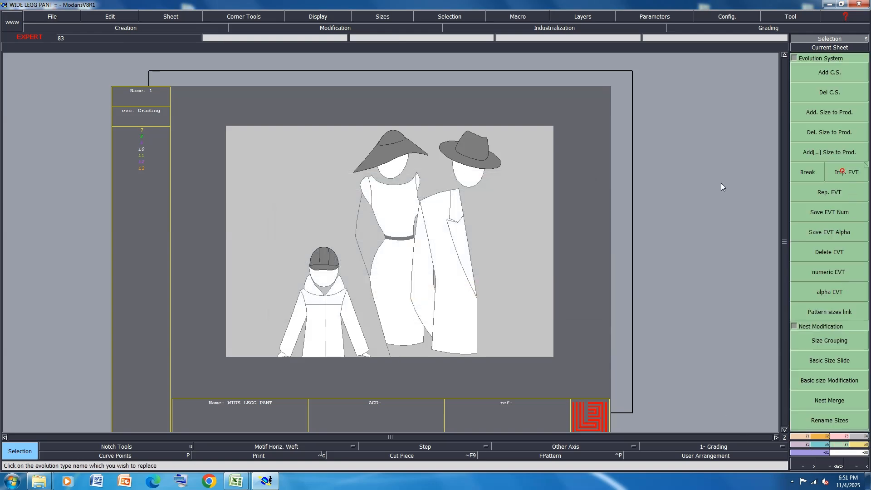
left_click(845, 172)
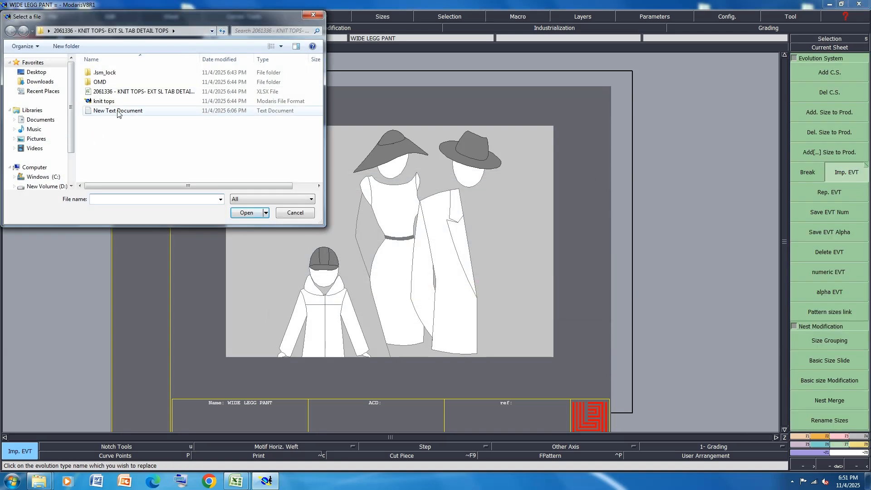
left_click(36, 72)
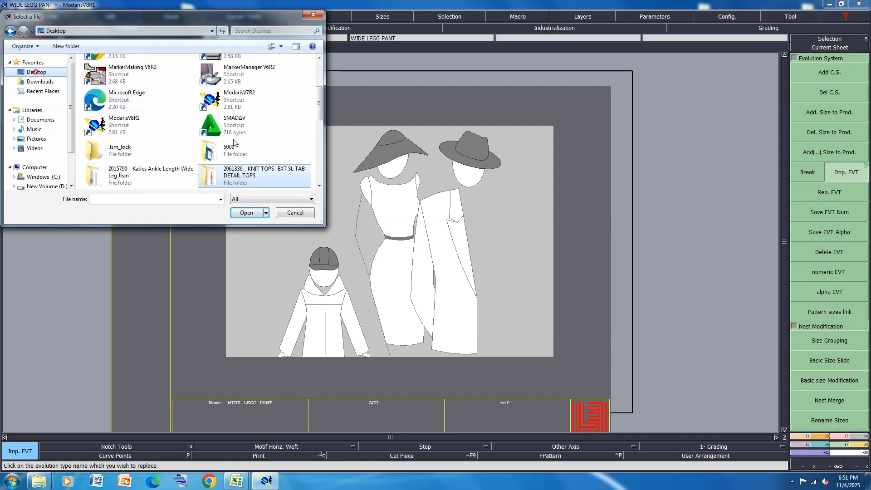
double_click(150, 175)
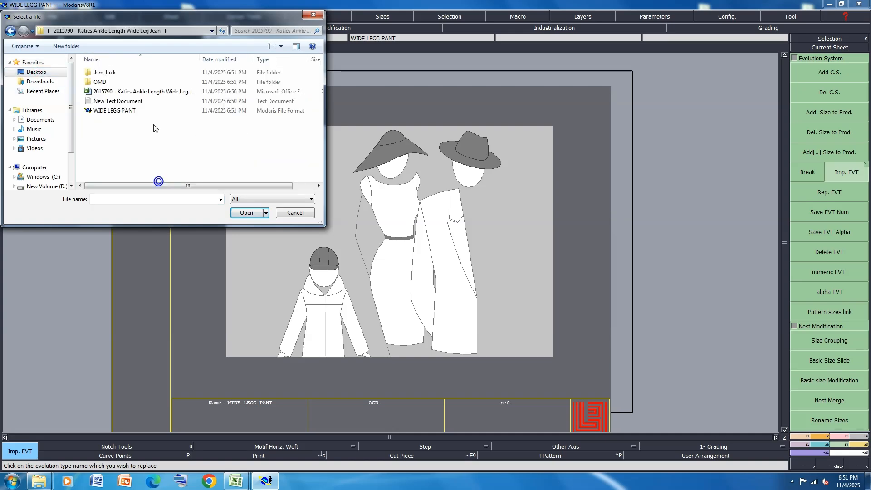
left_click(136, 101)
left_click(258, 214)
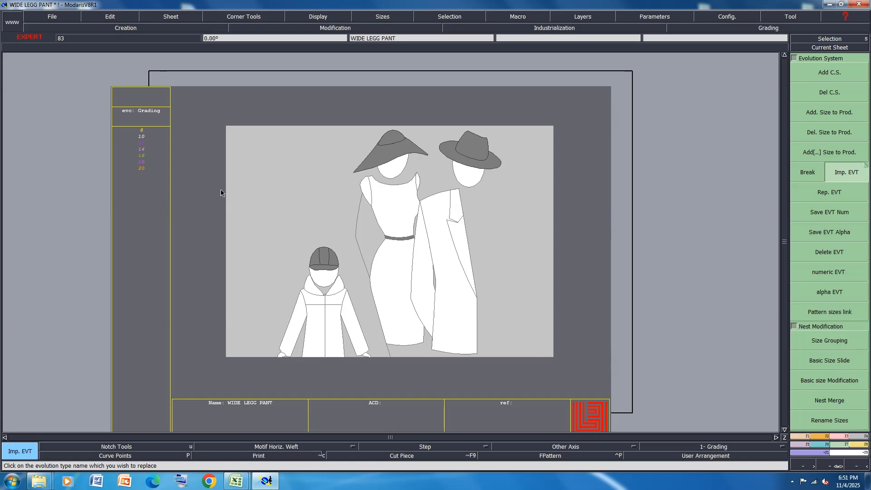
Arrange all sheets on the desk automatically and save the model with its imported size range.
key("j")
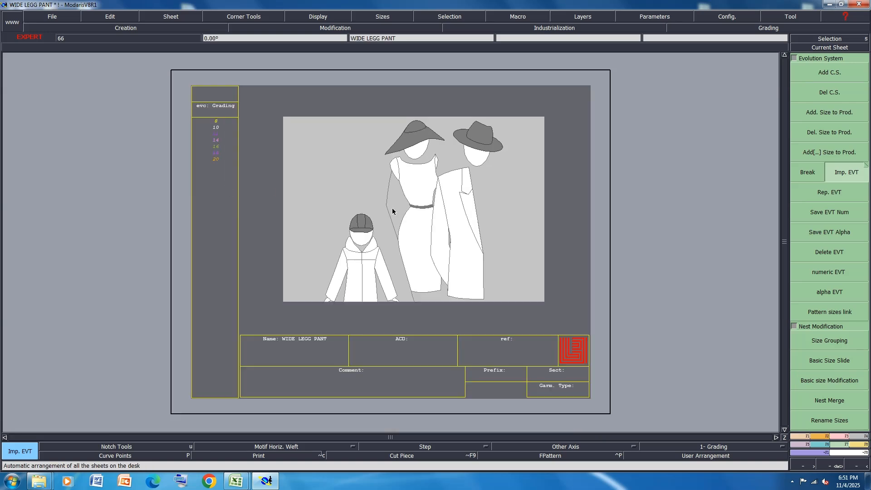
key("ctrl+s")
left_click(388, 287)
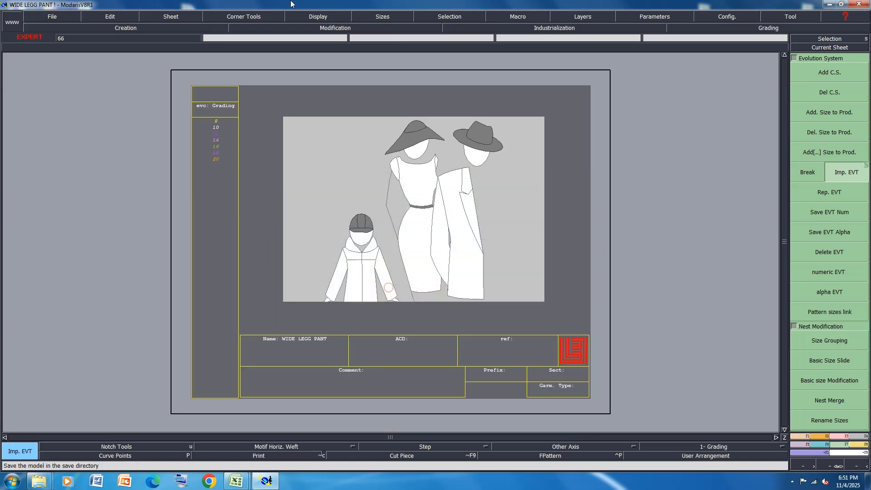
Create a new blank sheet in the WIDE LEGG PANT model.
left_click(180, 21)
left_click(179, 31)
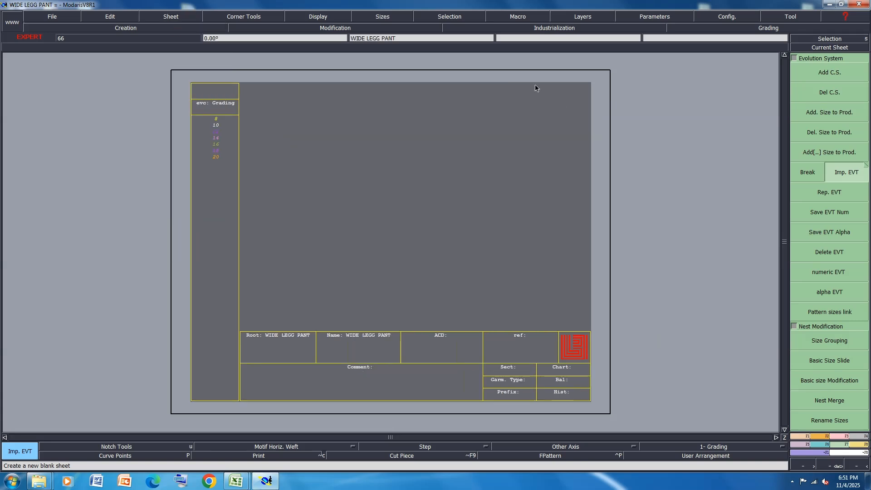
scroll(478, 88, "up", 4)
scroll(478, 88, "down", 6)
scroll(478, 88, "up", 3)
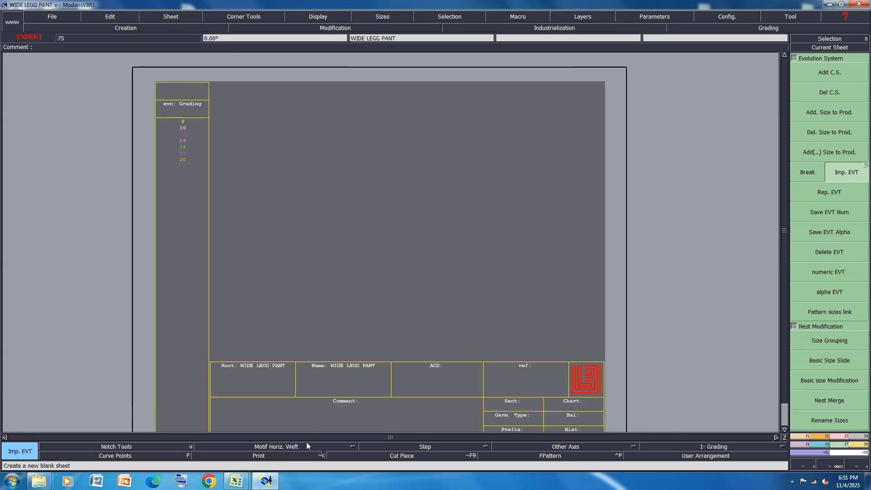
Switch to the Excel spec sheet and fill the HEM CIRCUM. OPENING - ANKLE row with yellow.
mouse_move(236, 481)
left_click(285, 423)
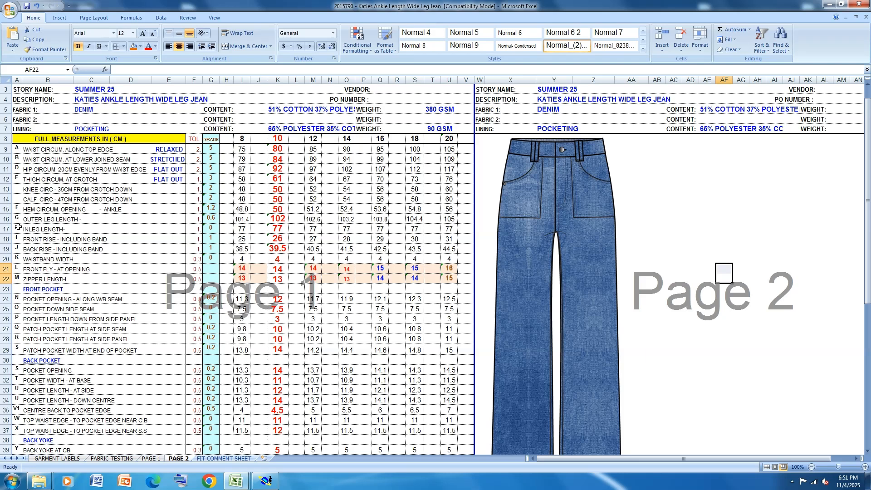
left_click(5, 229)
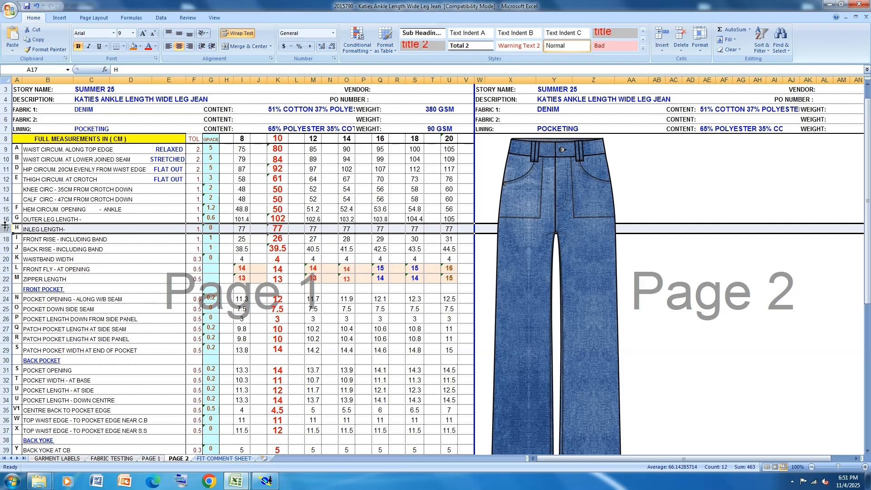
left_click(6, 219)
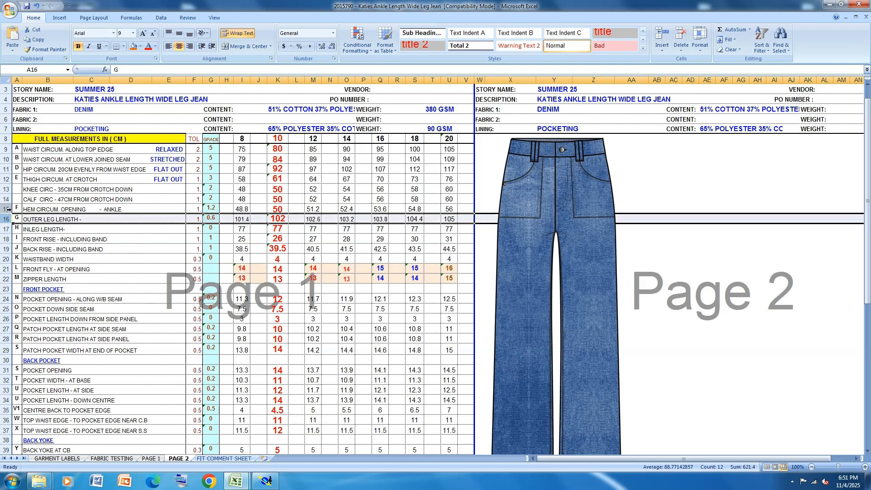
left_click(6, 208)
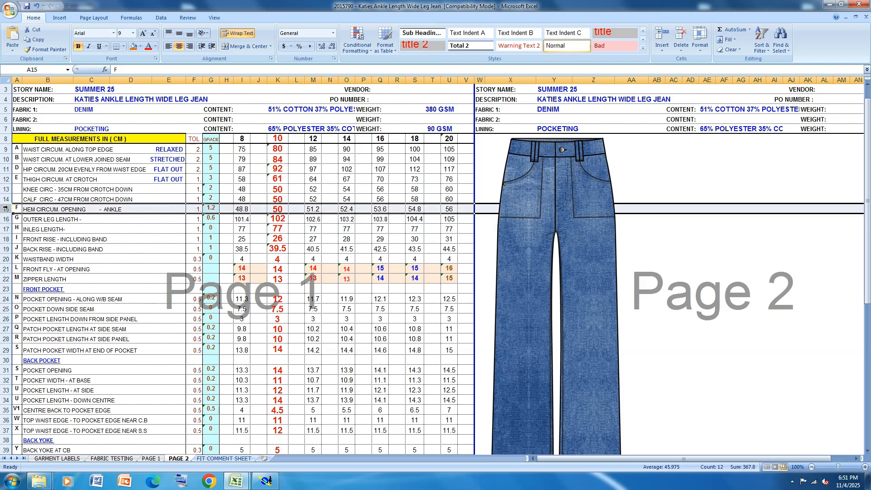
left_click(141, 46)
left_click(154, 105)
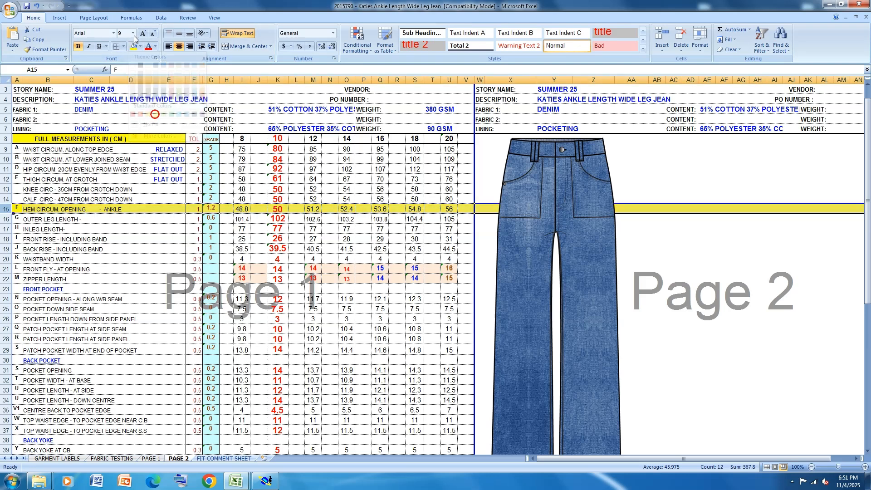
Switch to Modaris and draw a vertical straight line upward on the blank sheet with dx 0 and dy 11.25 cm.
left_click_drag(363, 300, 363, 308)
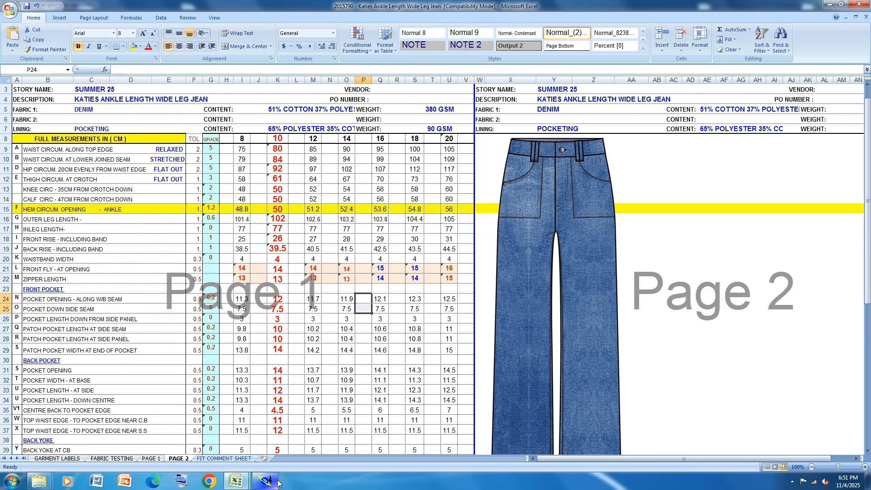
mouse_move(267, 484)
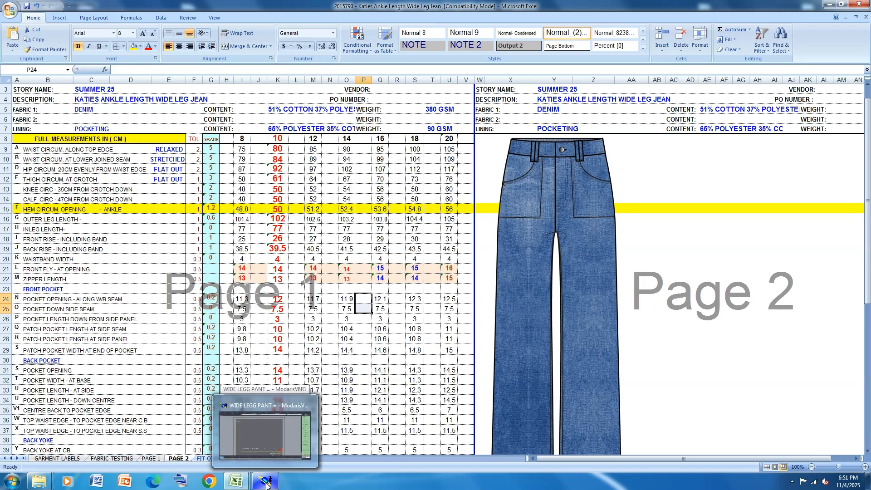
left_click(266, 484)
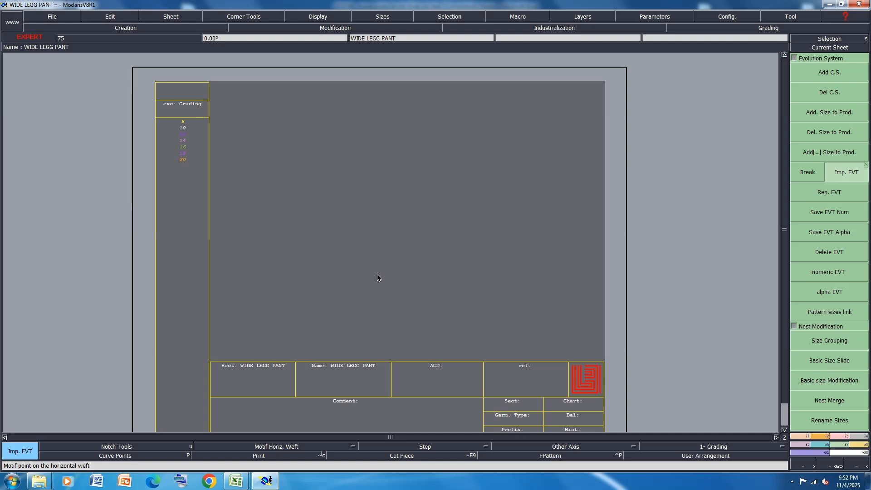
left_click(800, 436)
left_click(835, 243)
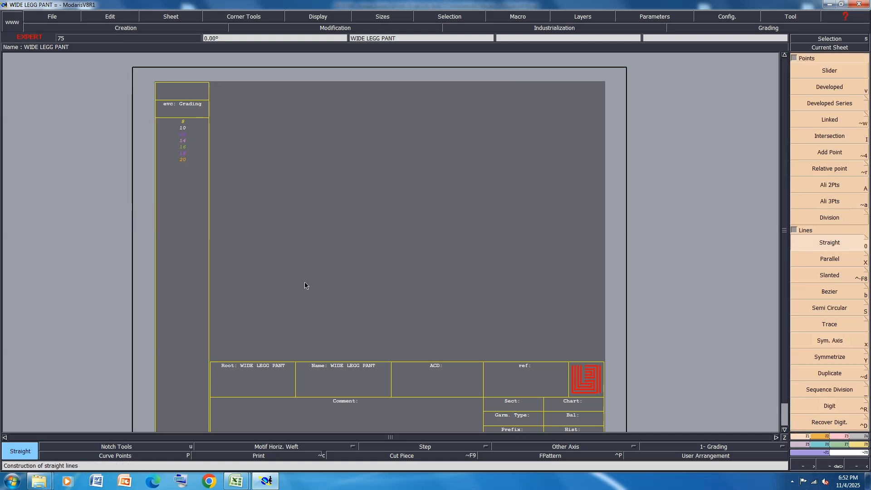
type("0")
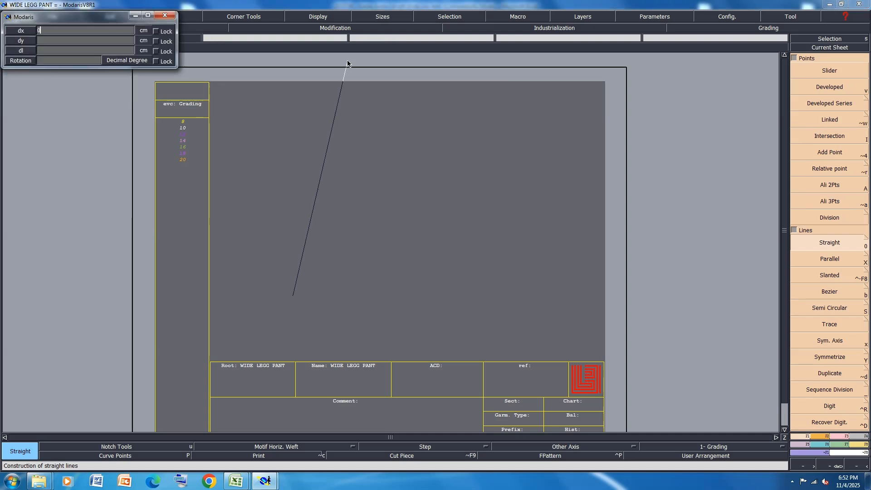
type("11.5")
key("Return")
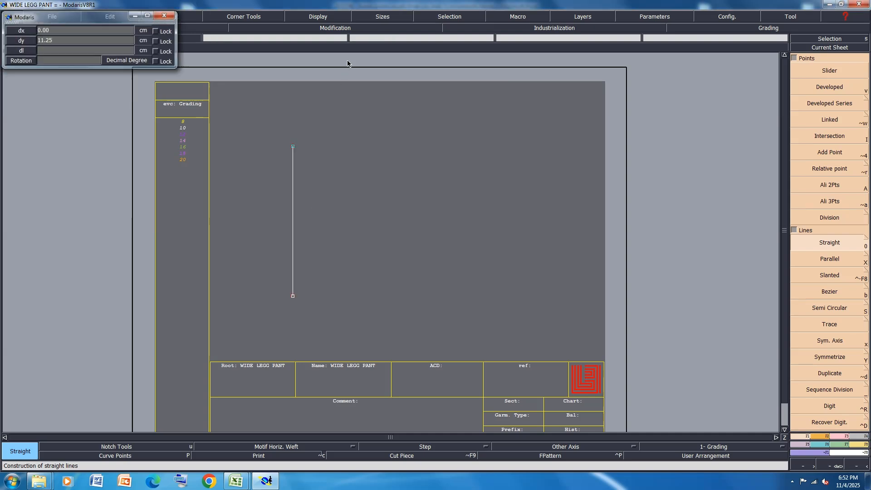
Lengthen the vertical hem line by 11.25 cm beyond its lower end and save the model.
left_click(844, 436)
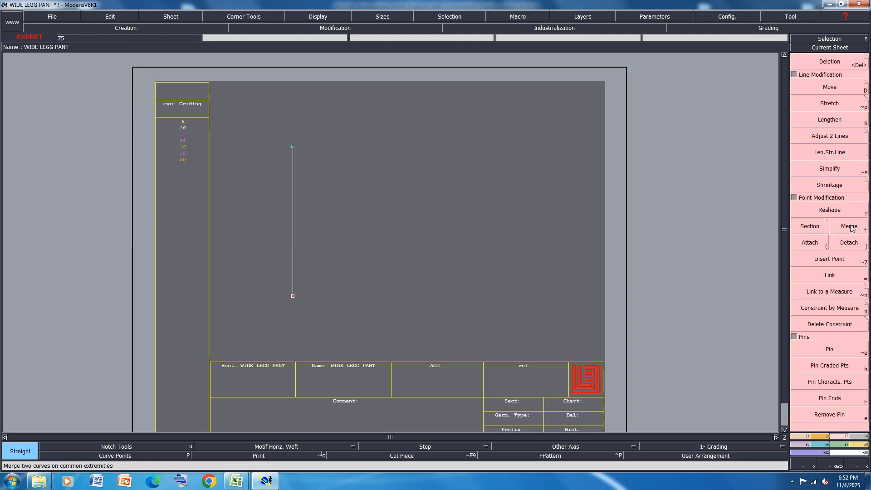
left_click(845, 158)
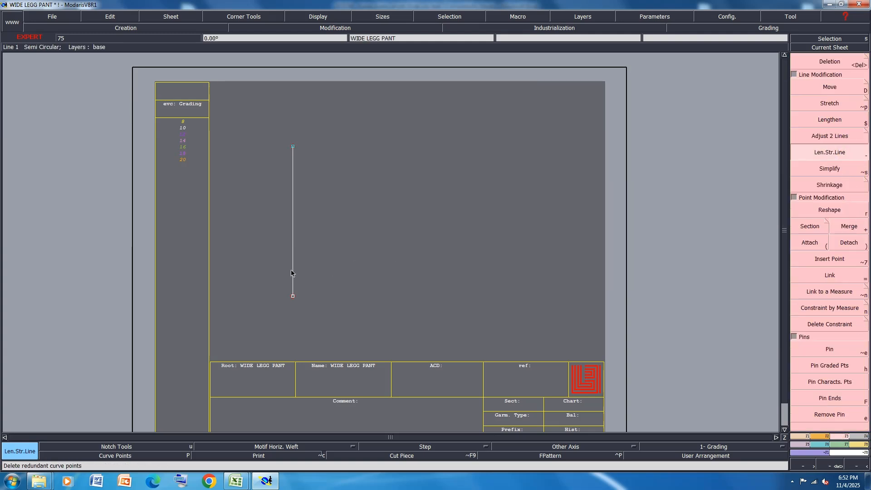
left_click(293, 275)
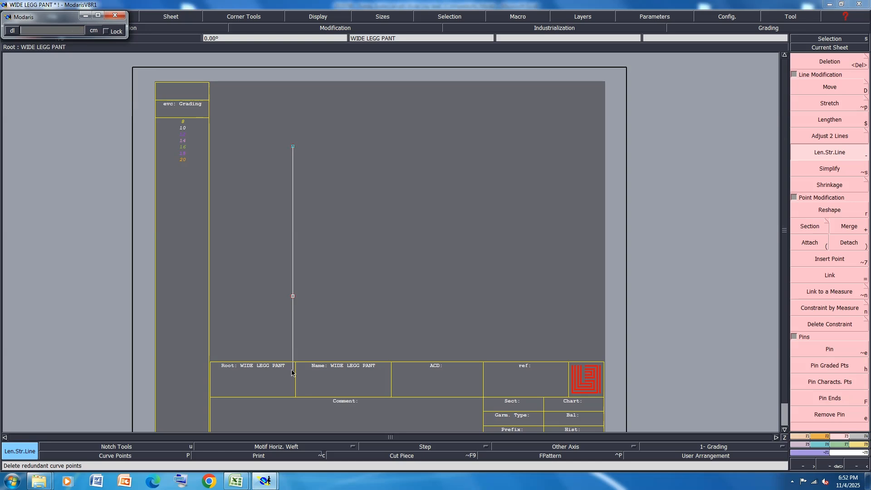
type("11.25")
key("Return")
scroll(198, 271, "down", 2)
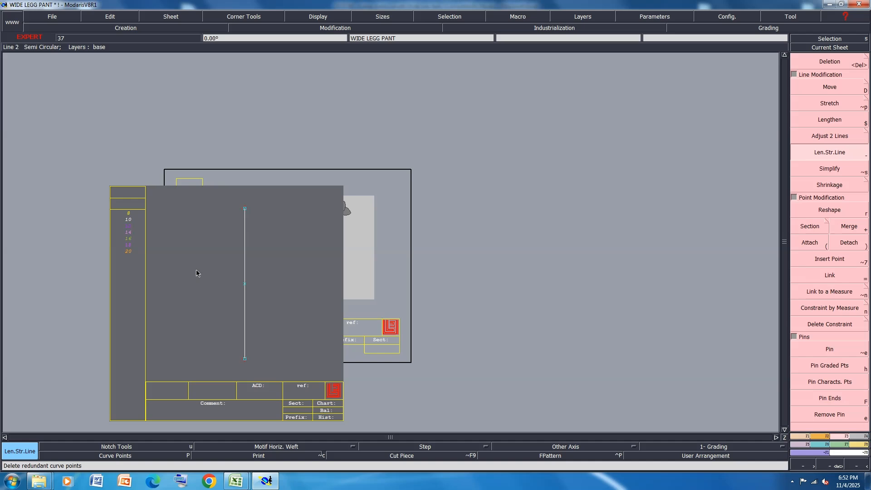
key("ctrl+s")
left_click(373, 292)
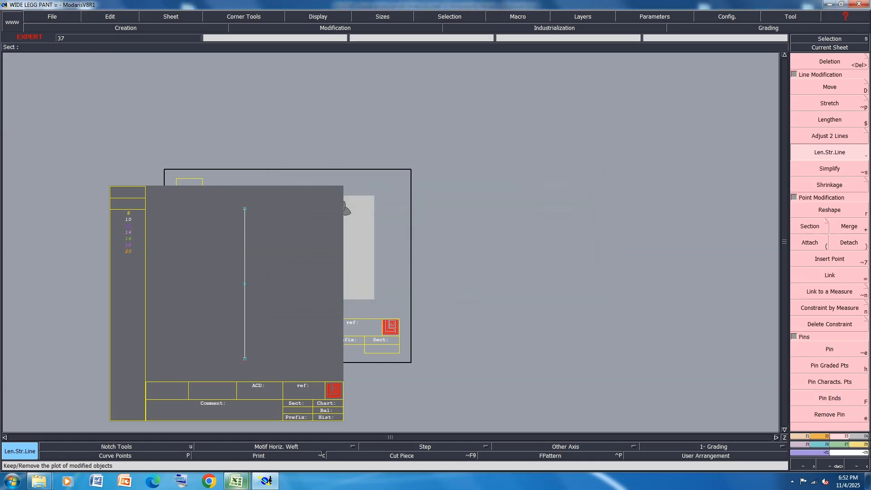
Switch to the Excel spec sheet and fill the INLEG LENGTH row with yellow.
mouse_move(236, 480)
left_click(278, 430)
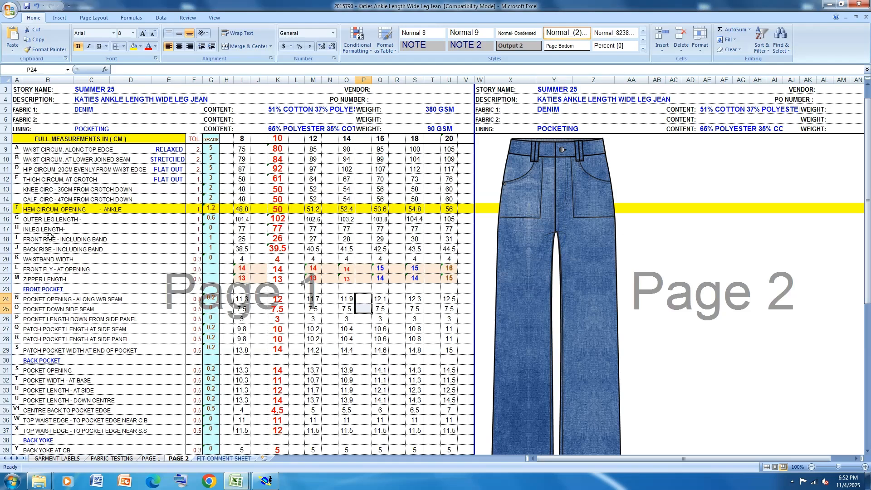
left_click(5, 228)
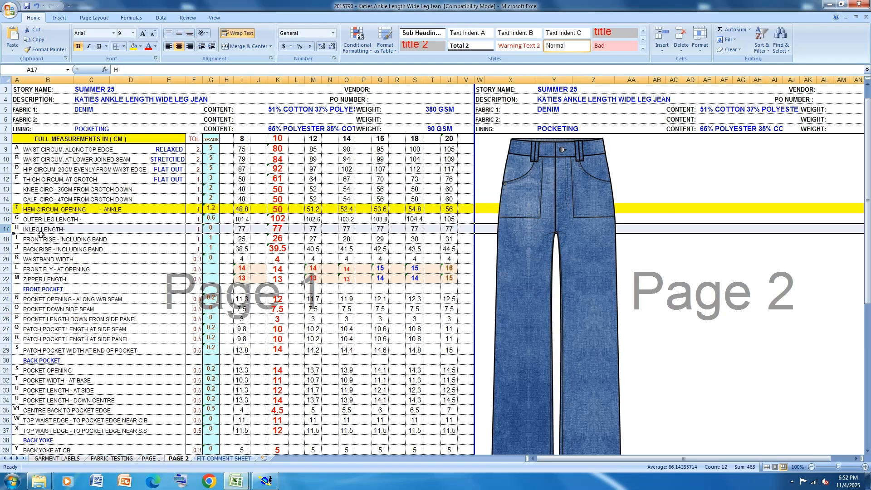
left_click(132, 46)
Switch to Modaris, draw a 77 cm horizontal straight line from the hem line's midpoint, and save the model.
left_click(265, 481)
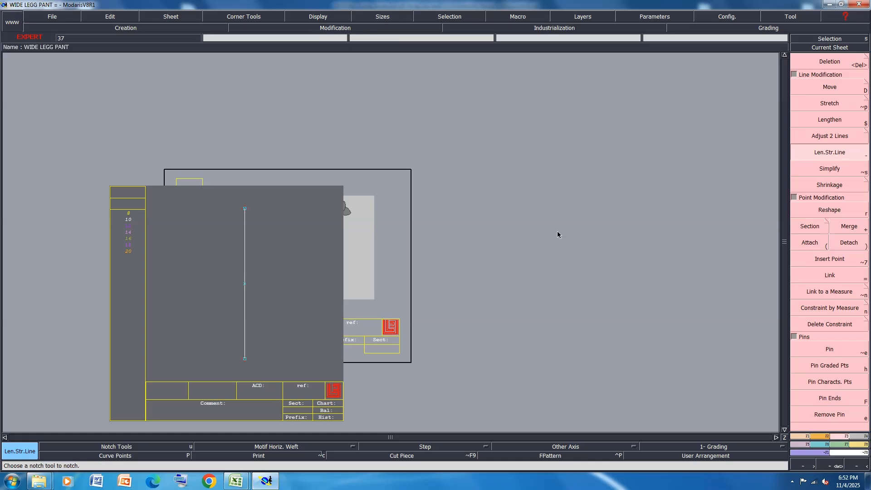
left_click(808, 436)
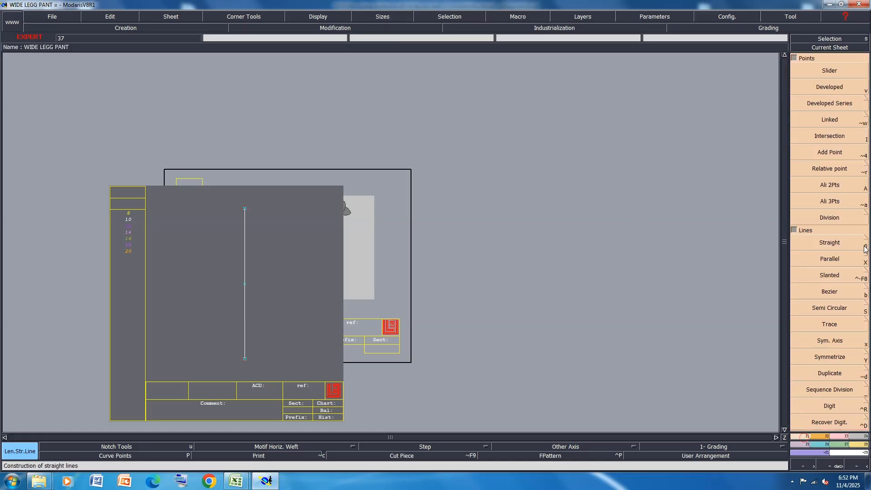
left_click(829, 242)
left_click(244, 283)
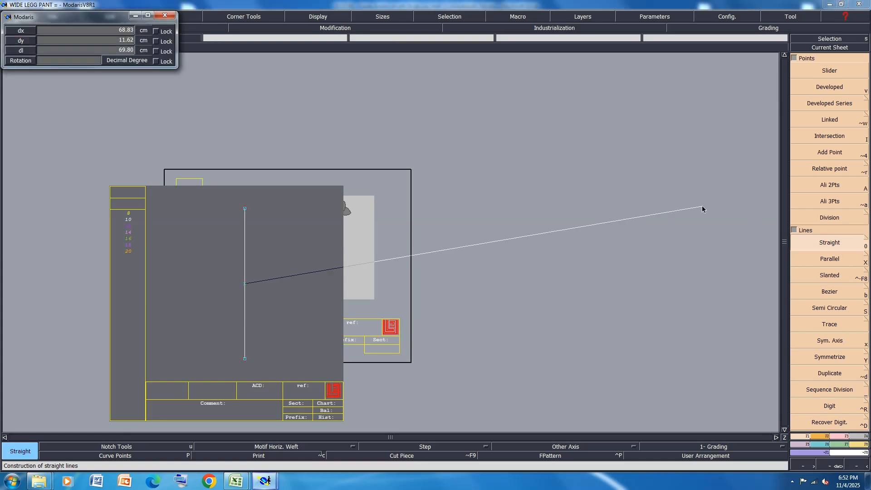
type("77")
key("Return")
key("ctrl+s")
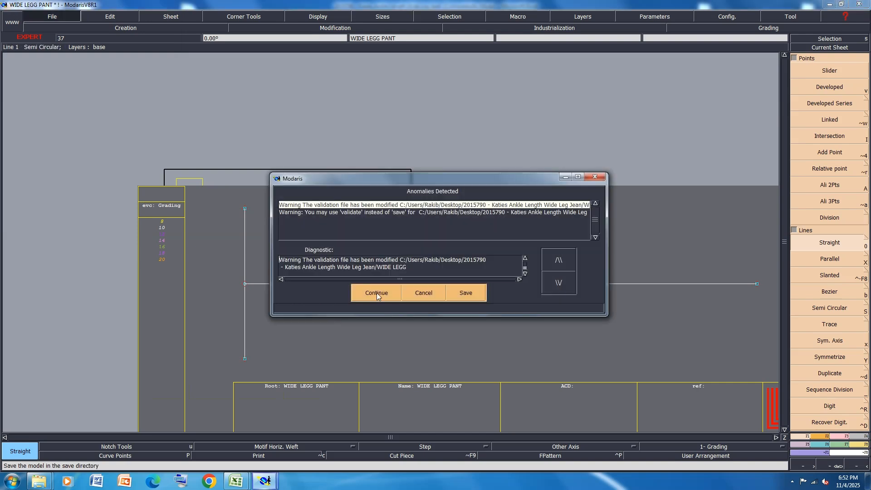
left_click(375, 291)
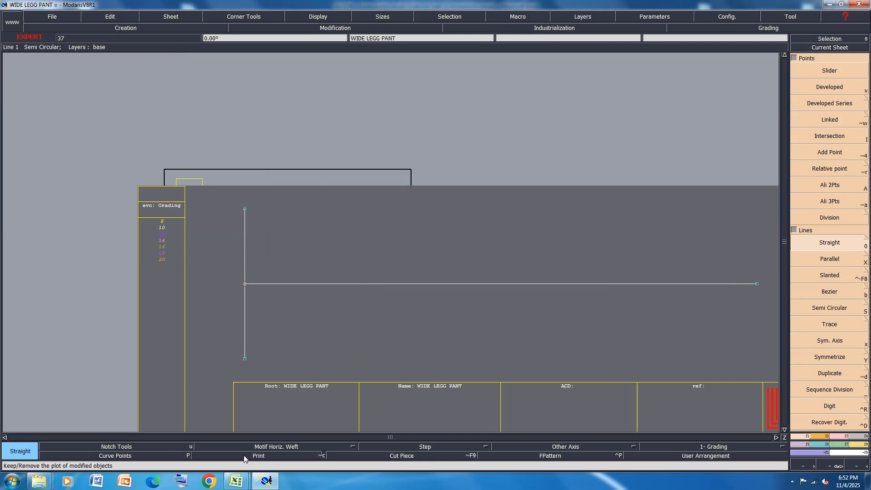
Switch to the Excel spec sheet and fill the OUTER LEG LENGTH row with yellow.
mouse_move(239, 483)
left_click(279, 432)
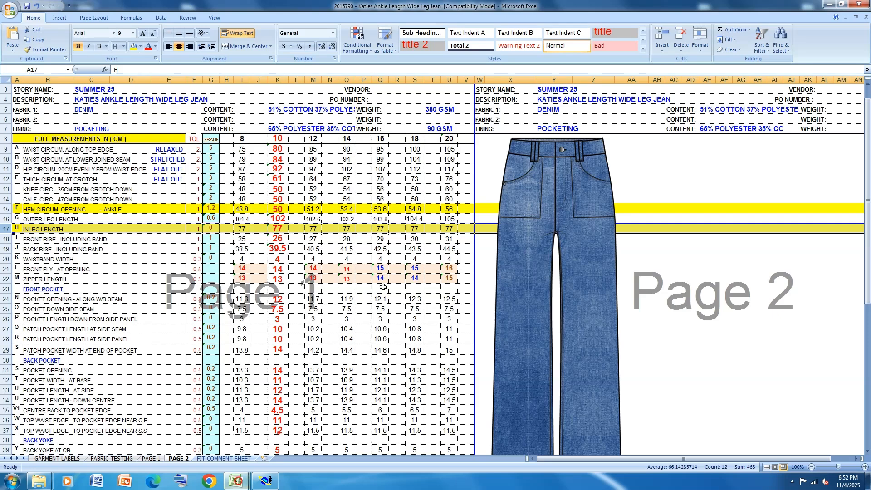
left_click(8, 220)
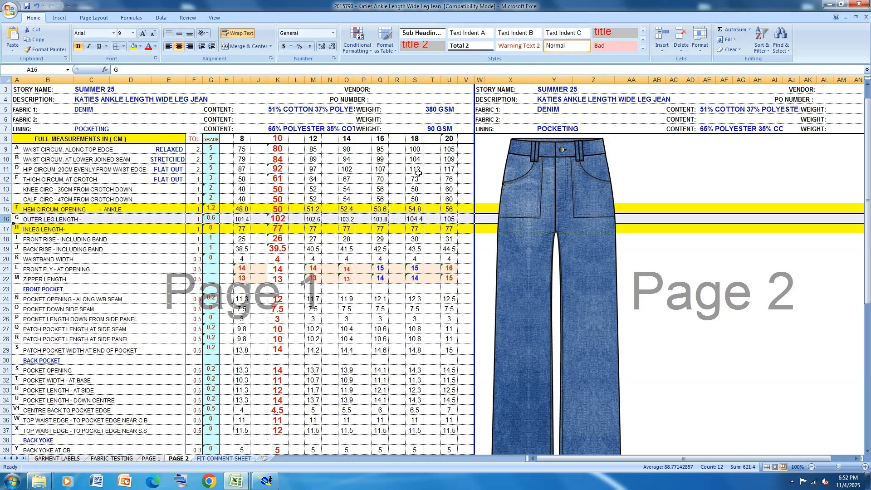
left_click(133, 47)
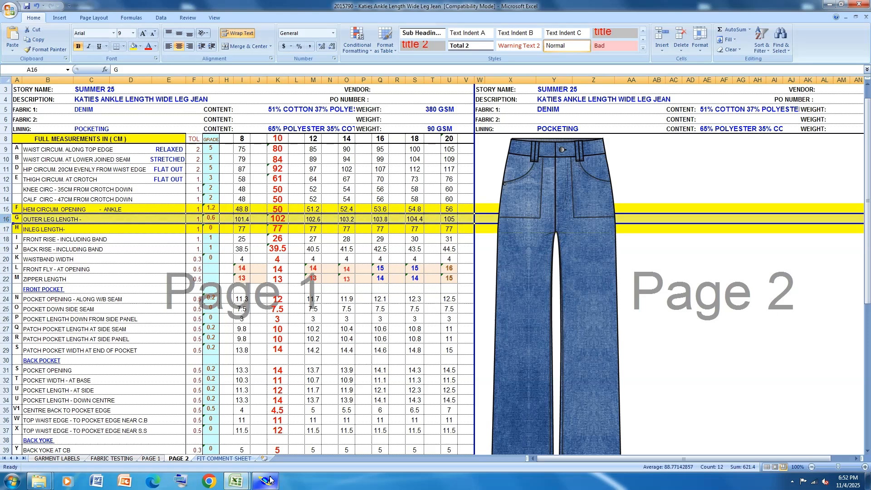
Switch to Modaris and create a parallel of the vertical hem line at a distance of 102 cm.
left_click(265, 481)
key("shift+x")
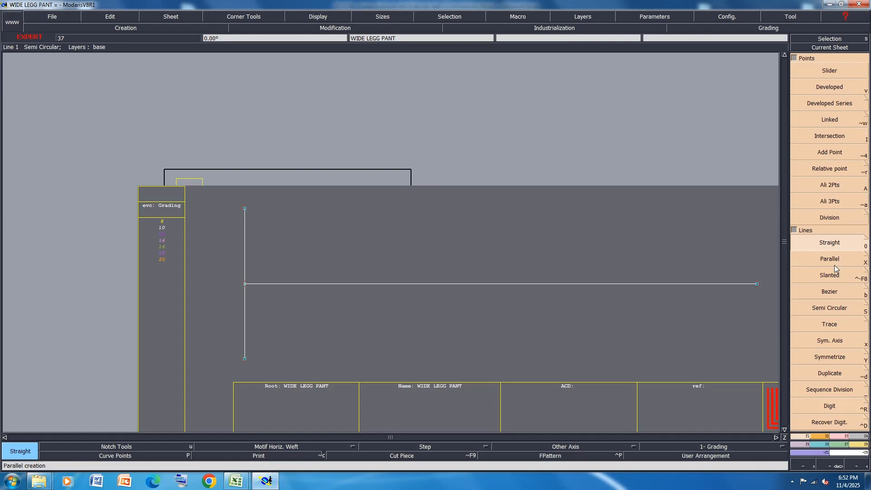
left_click(244, 261)
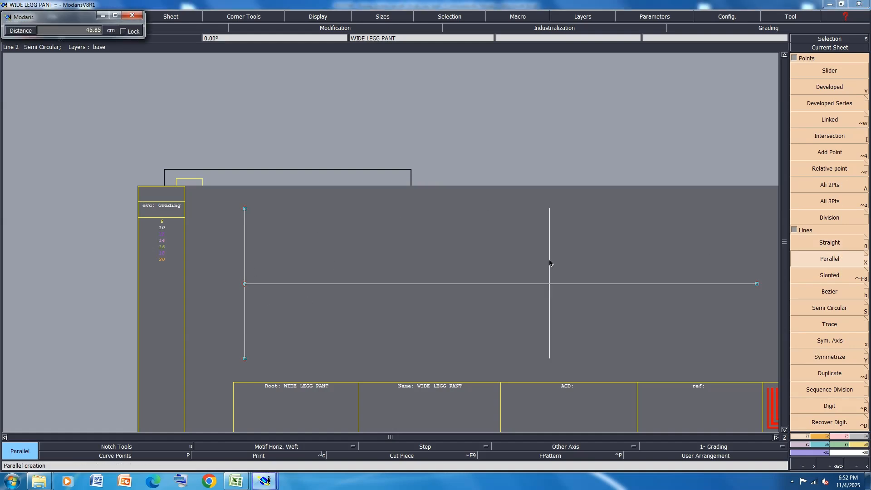
type("102")
key("Return")
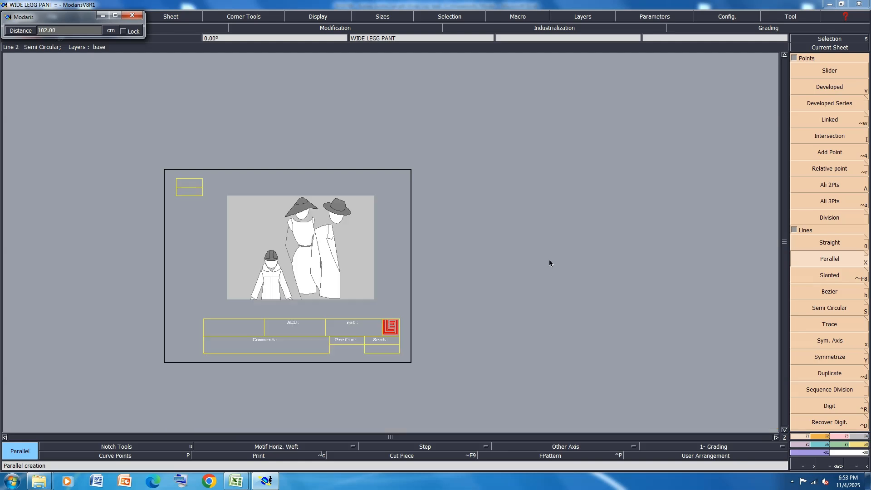
scroll(413, 283, "down", 2)
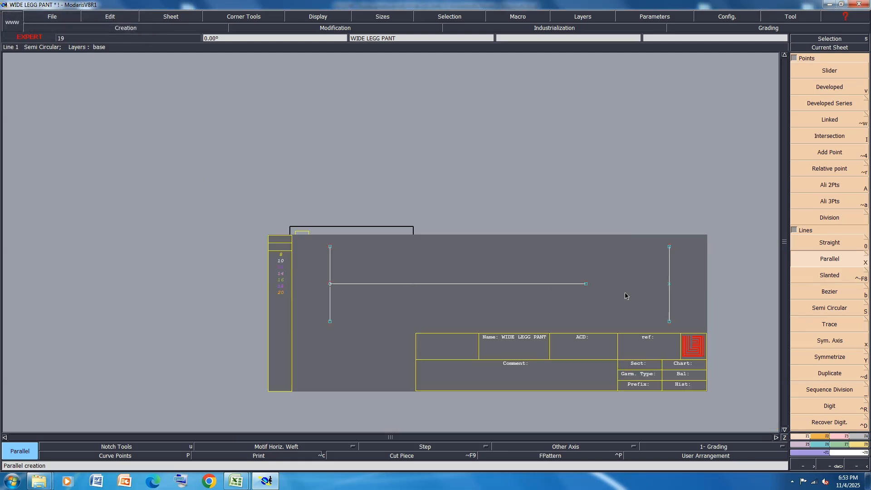
Arrange and fit all sheets on the desk and save the model with the parallel line.
key("F3")
key("ctrl+s")
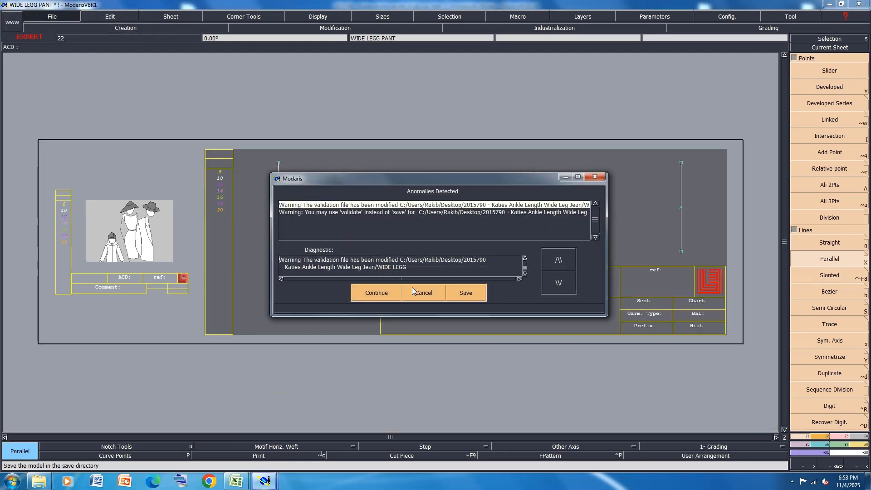
key("Return")
Draw a straight line upward from the free end of the inleg line and align its upper endpoint vertically with Ali 2Pts.
key("0")
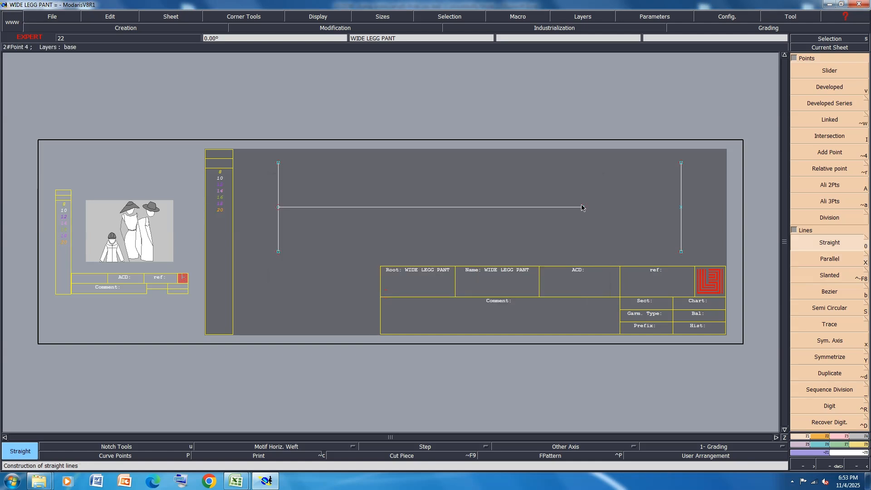
left_click(583, 207)
left_click(583, 128)
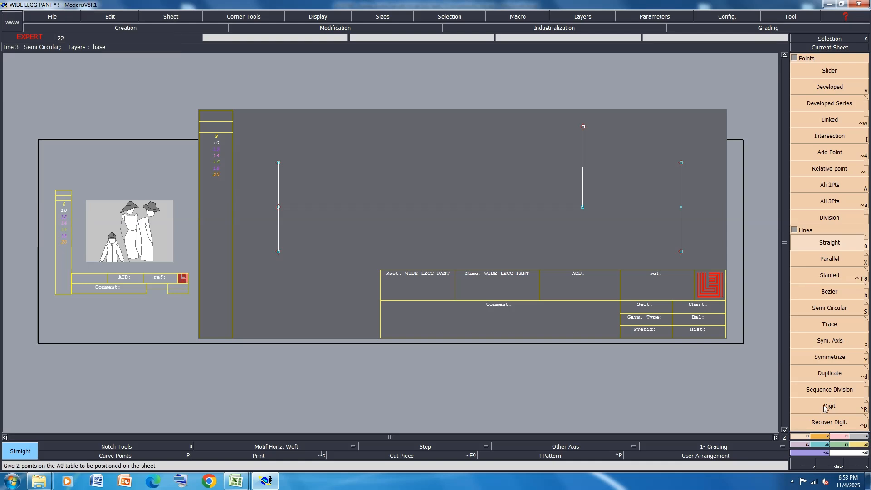
left_click(819, 437)
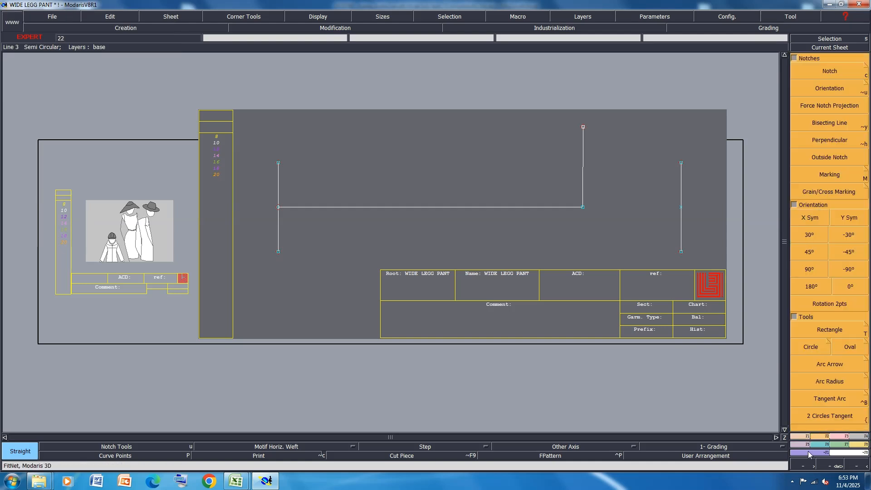
left_click(802, 437)
left_click(811, 186)
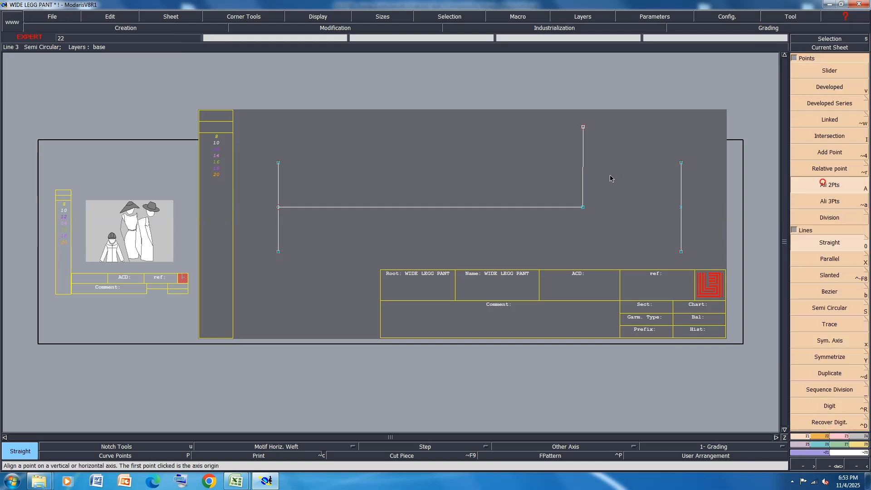
left_click(583, 207)
left_click(584, 127)
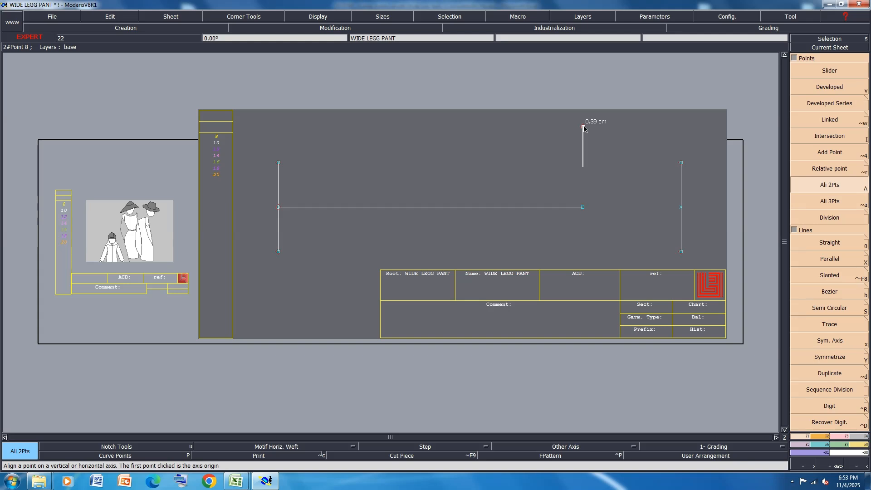
Extend the vertical crotch line downward past the inleg line by roughly its upper length with Len.Str.Line, and save the model.
key("l")
left_click(582, 149)
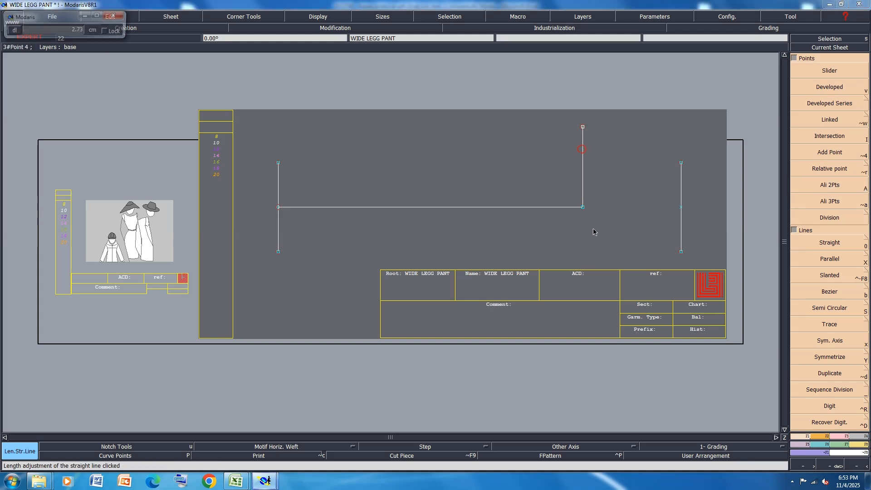
left_click(584, 301)
key("ctrl+s")
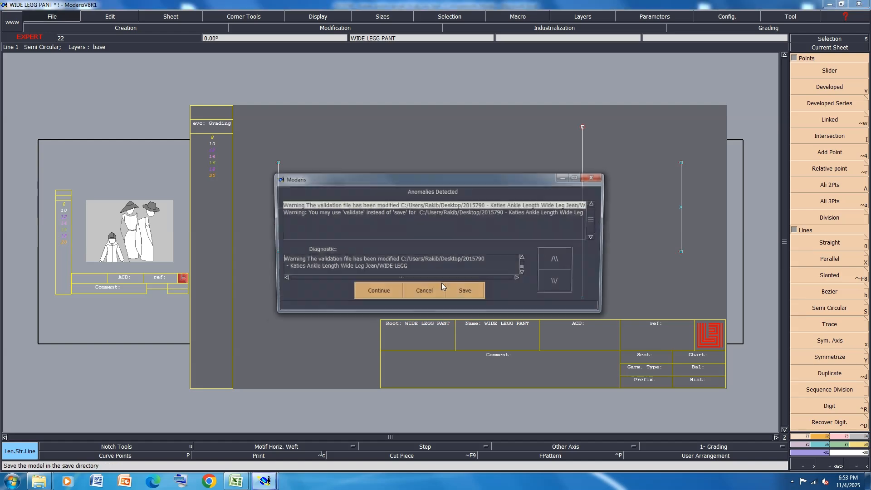
left_click(386, 291)
Switch to the Excel measurement spec and highlight the calf circumference row in yellow.
mouse_move(236, 481)
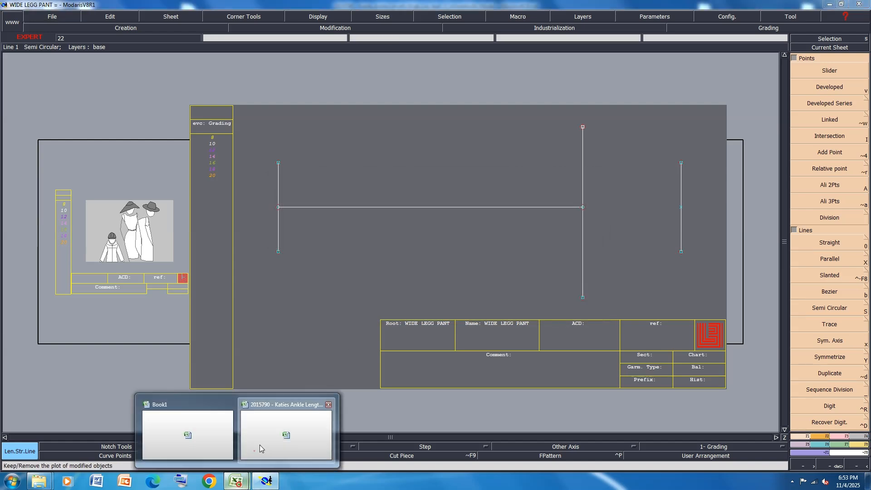
left_click(284, 426)
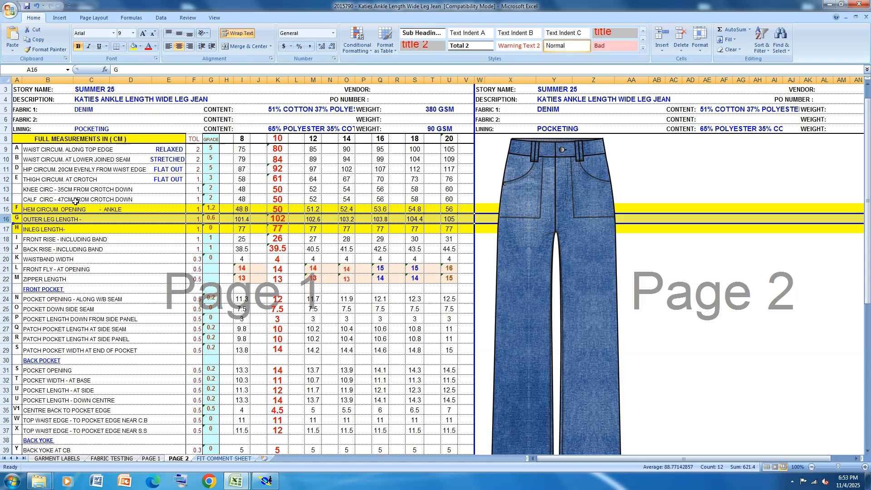
left_click(4, 189)
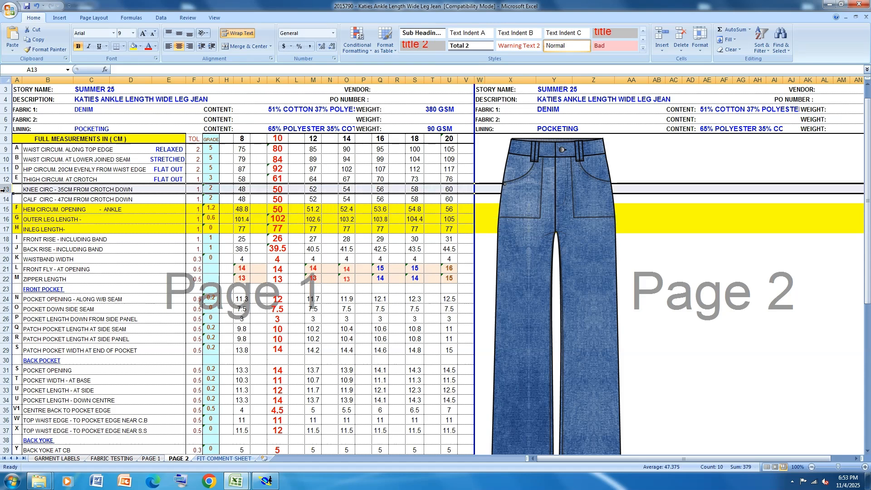
left_click(5, 198)
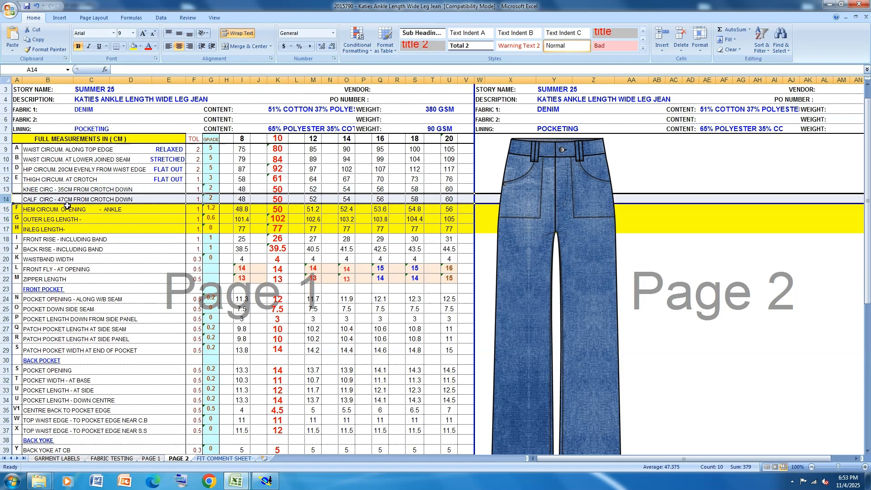
left_click(133, 46)
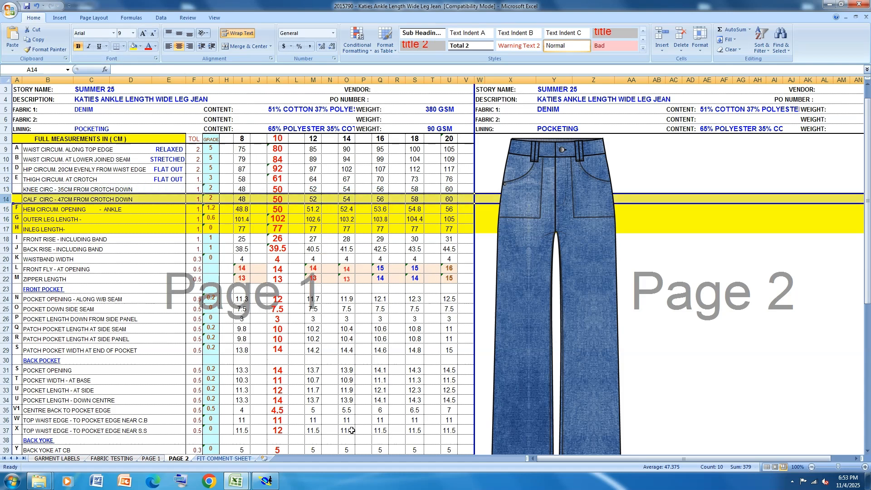
Recheck the calf position in the spec and create a Modaris parallel of the vertical crotch line 47 cm toward the hem.
left_click(272, 483)
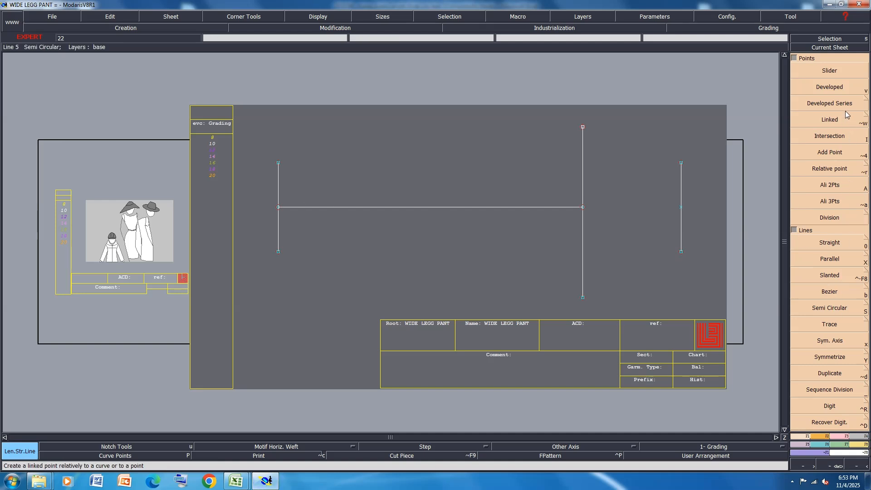
mouse_move(236, 481)
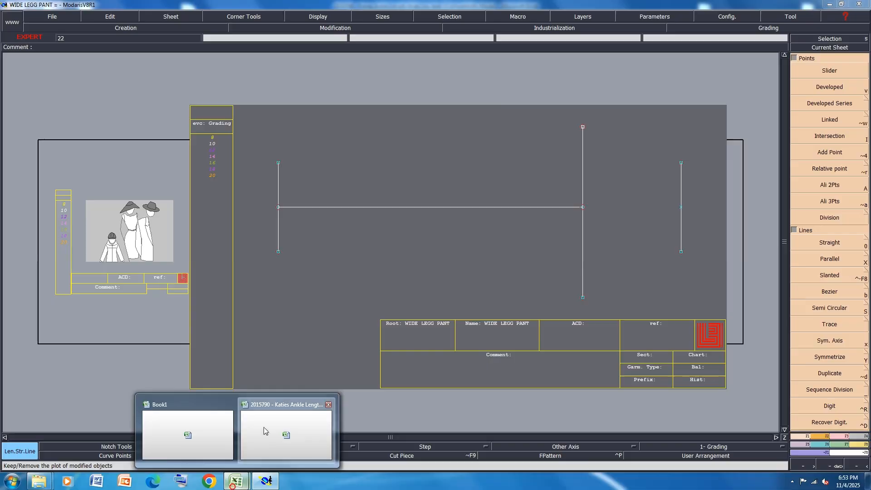
left_click(291, 431)
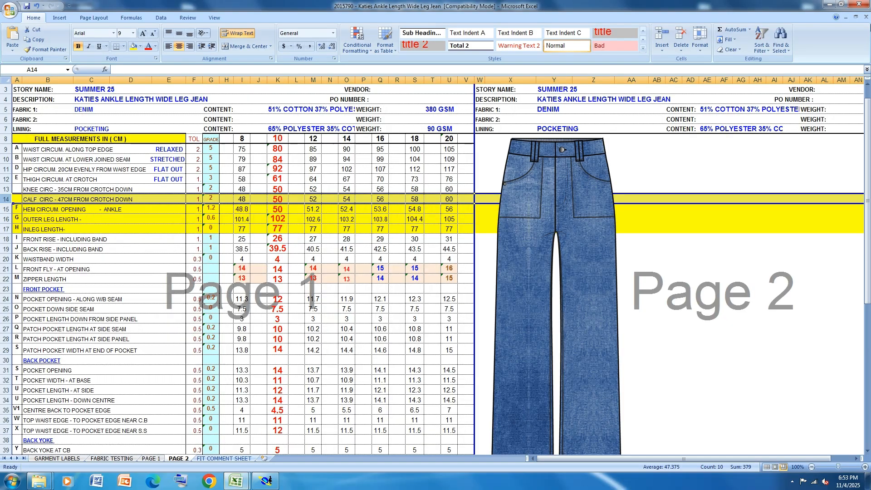
left_click(830, 4)
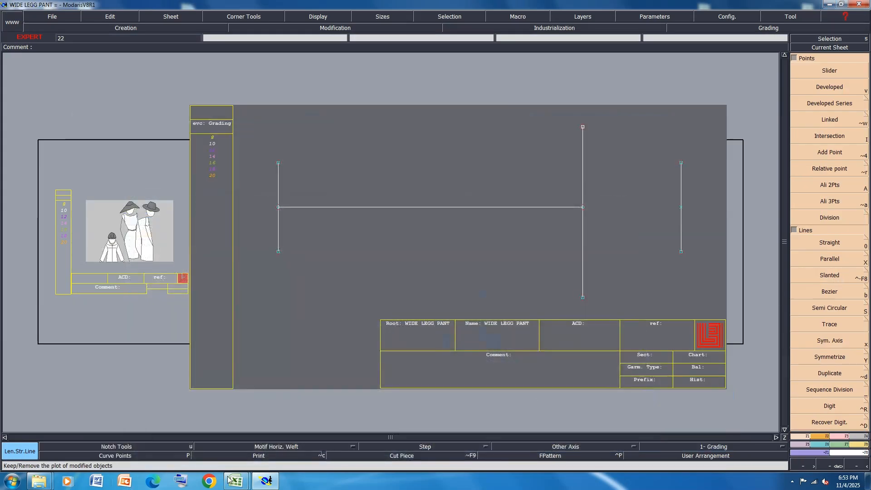
mouse_move(234, 480)
left_click(285, 429)
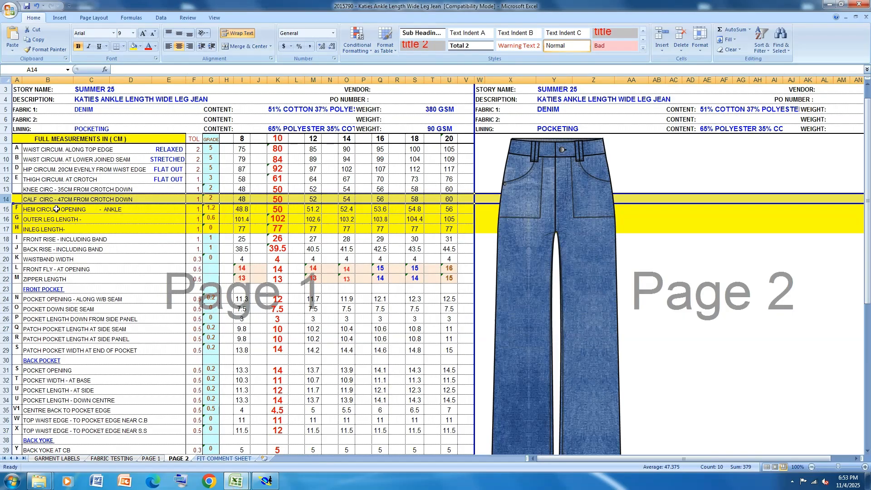
left_click(830, 5)
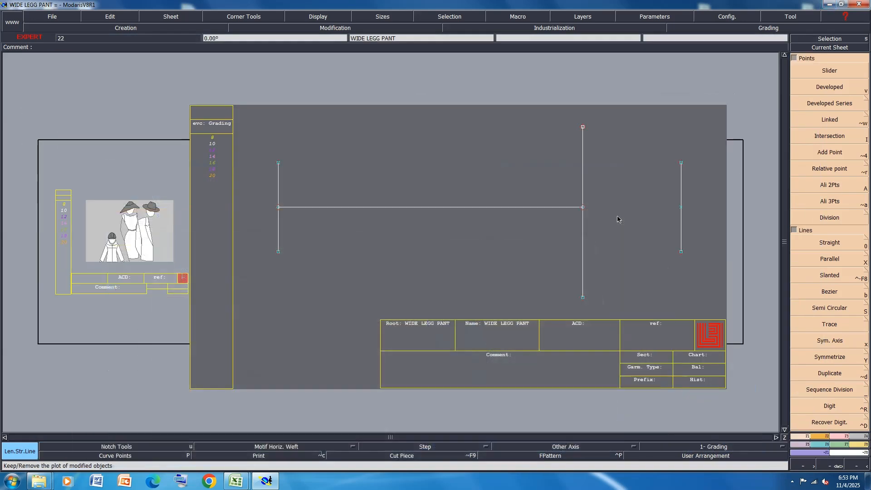
left_click(836, 262)
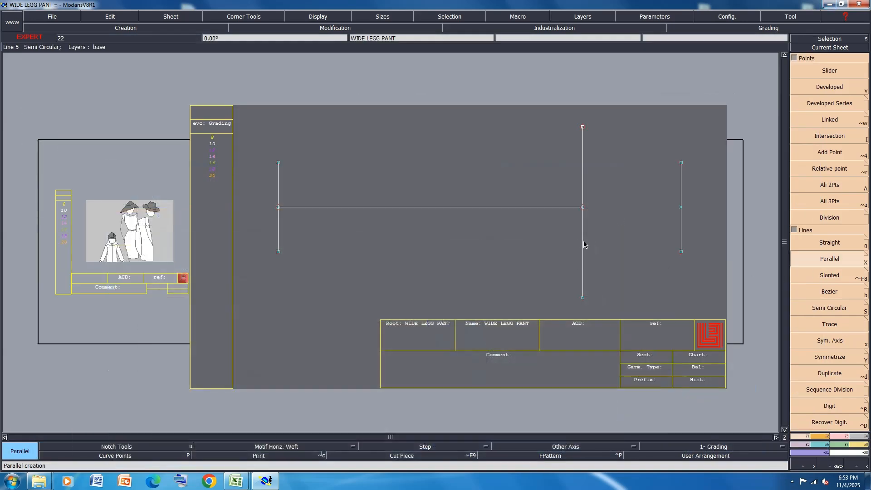
left_click(583, 244)
type("-47.00")
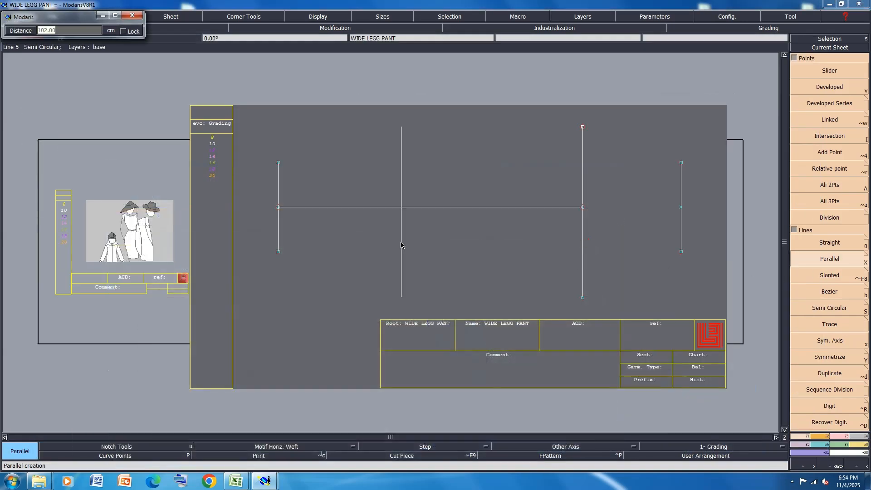
key("Return")
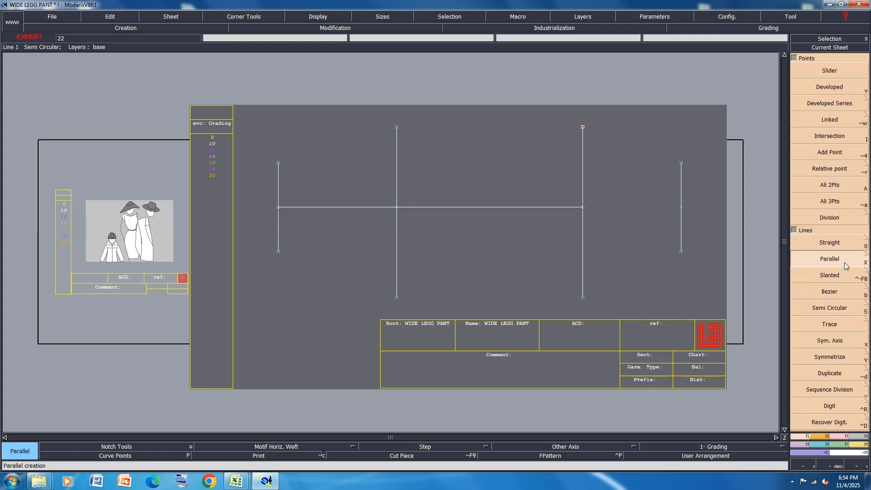
Add developed points on the calf line 11.25 cm below and above its intersection with the inleg line.
left_click(830, 87)
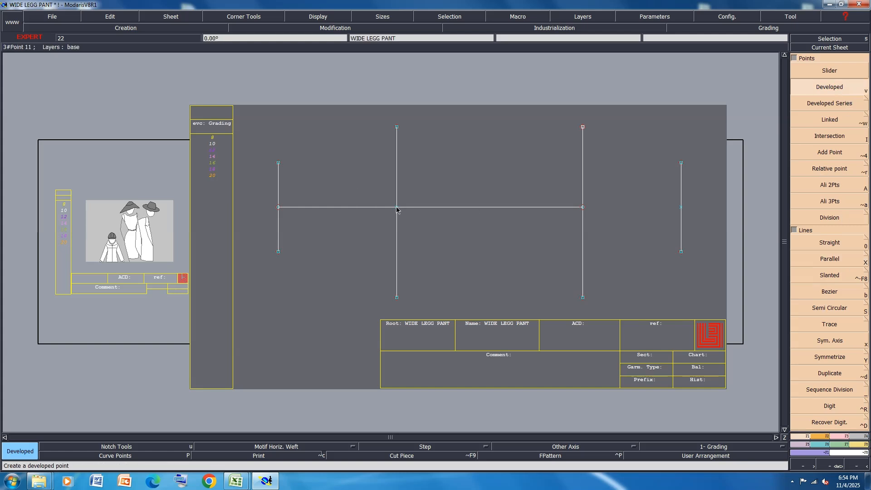
left_click(396, 208)
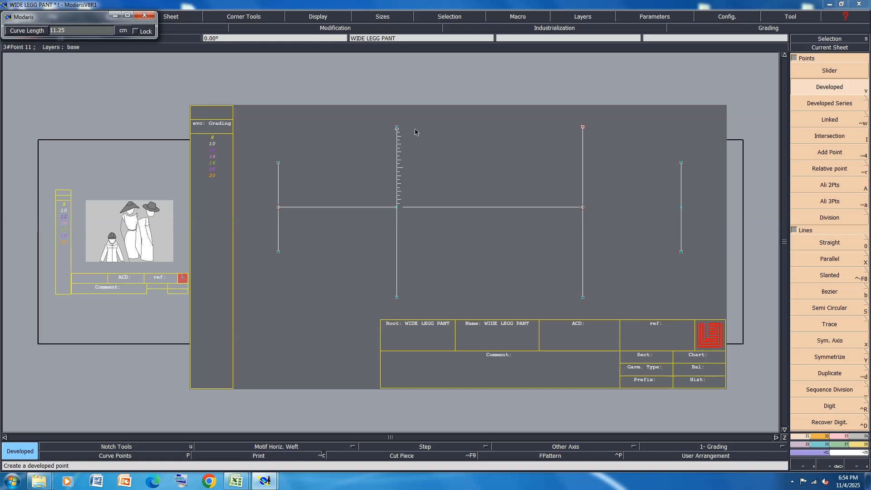
key("Return")
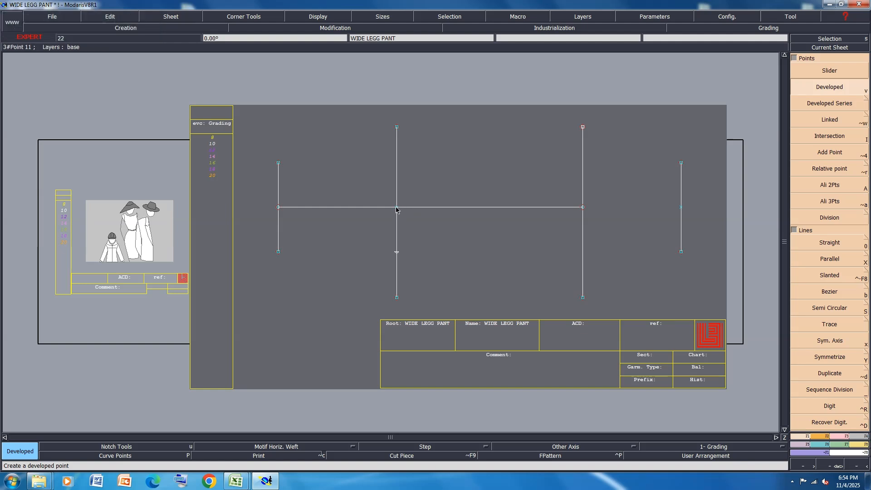
left_click(396, 208)
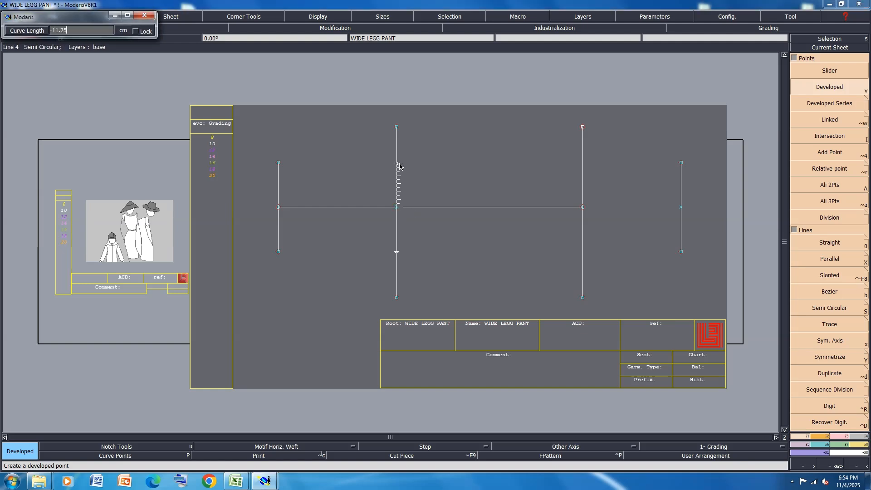
type("-11.25")
key("Return")
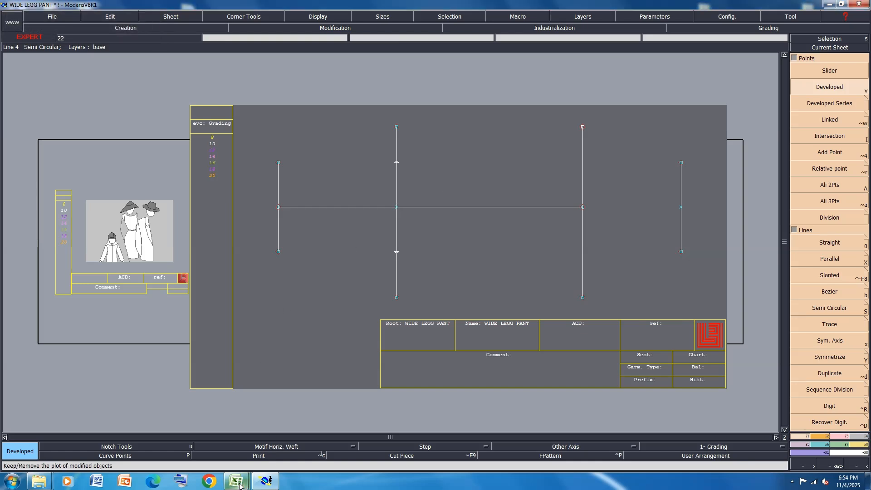
Switch to the Excel spec and highlight the knee circumference row in yellow.
mouse_move(240, 485)
left_click(286, 431)
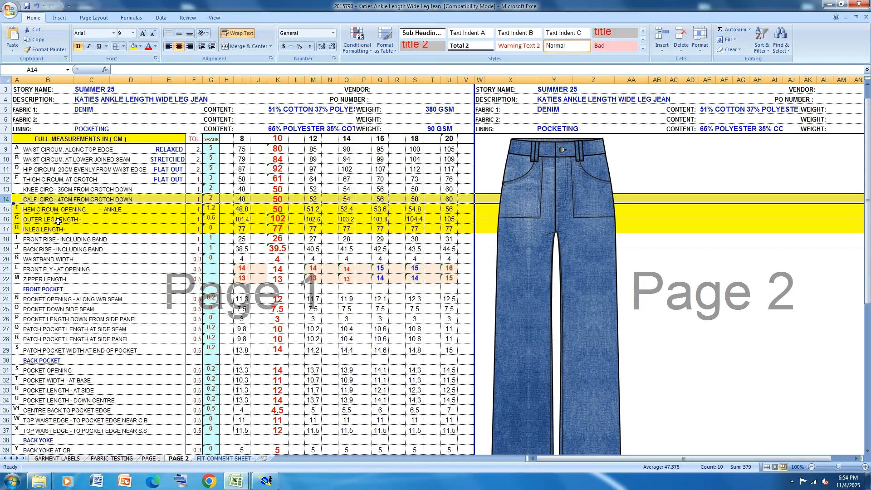
left_click(7, 189)
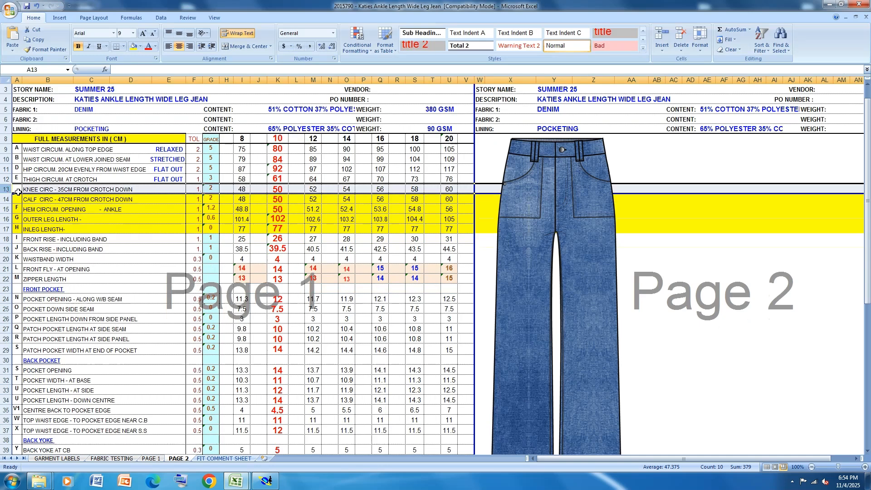
left_click(133, 46)
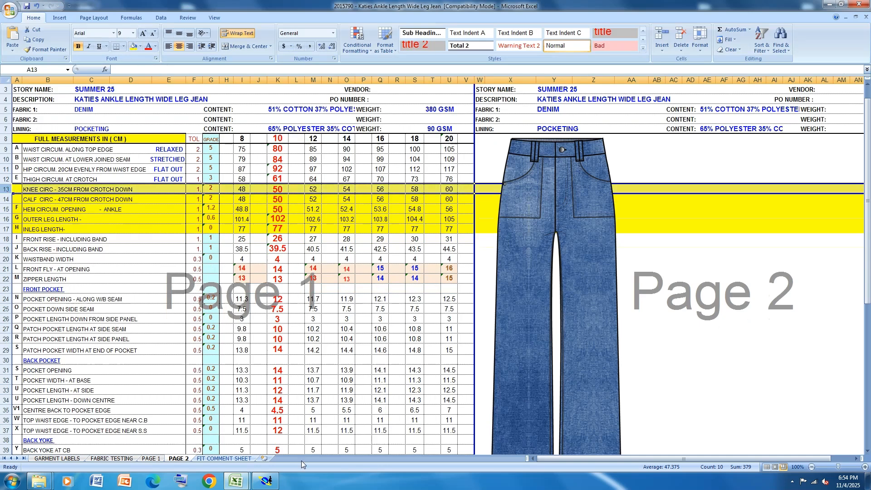
Switch to Modaris and create a parallel of the vertical crotch line 35 cm toward the hem as the knee line.
left_click(266, 481)
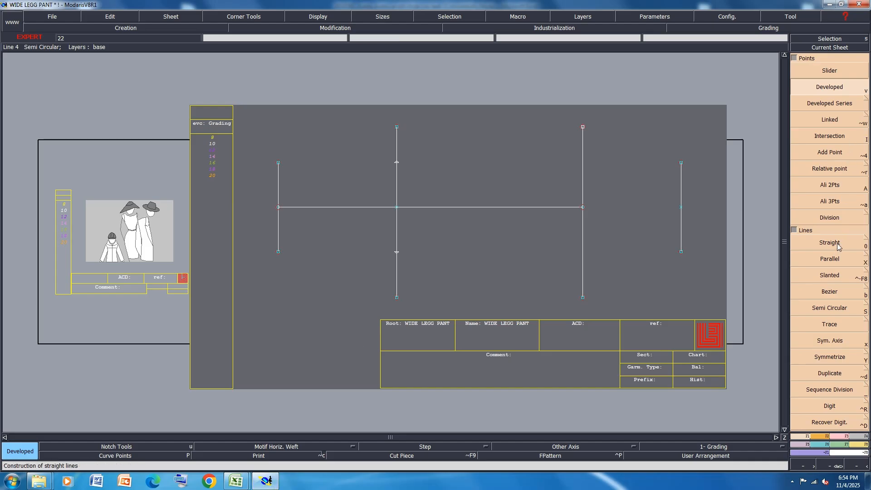
left_click(830, 258)
left_click(584, 247)
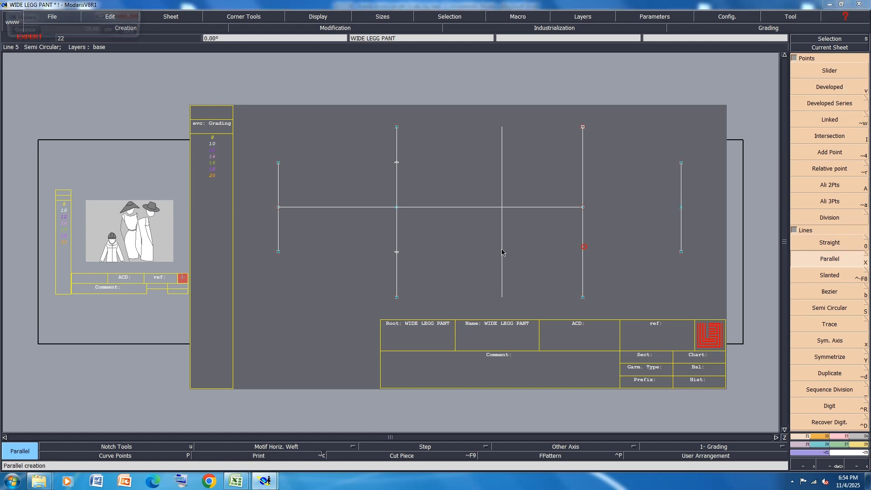
left_click(502, 252)
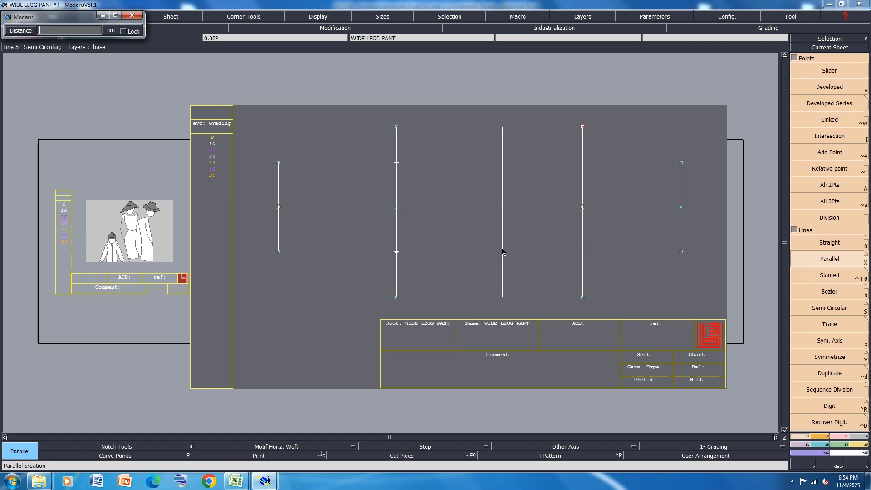
key("Return")
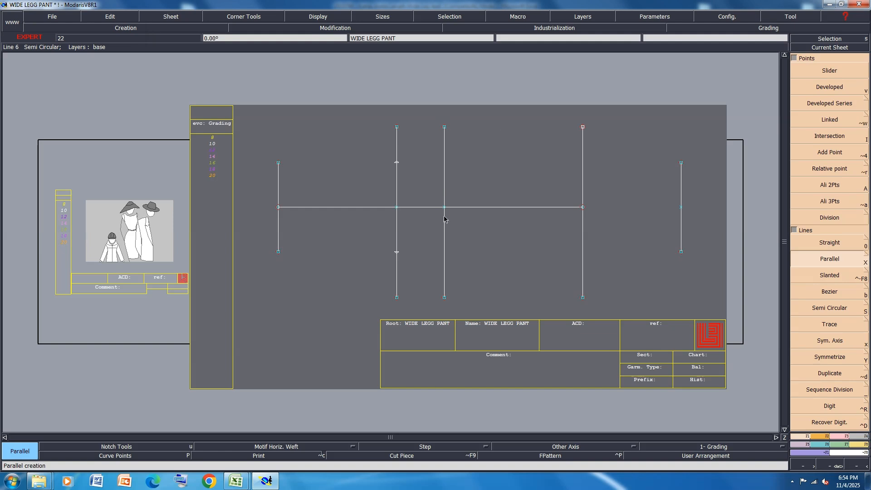
left_click(443, 213)
left_click(462, 176)
key("Return")
key("ctrl+z")
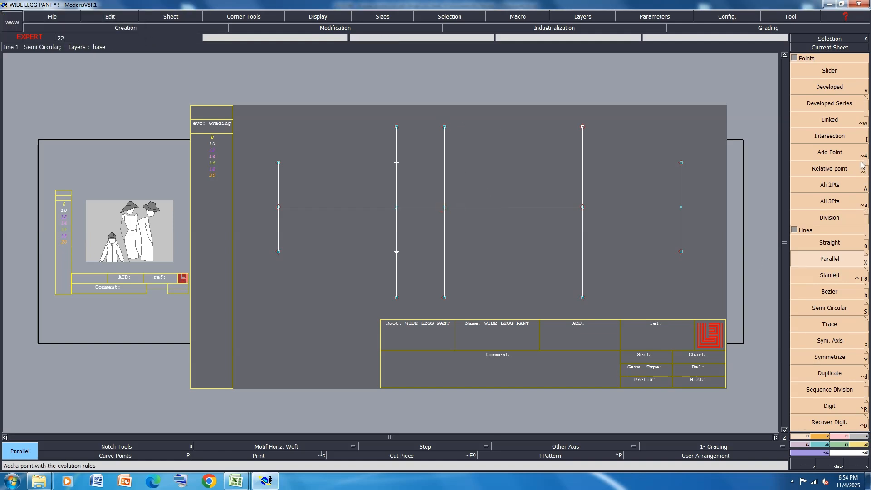
Add developed points on the knee line 11.25 cm above and below its intersection with the inleg line, and save the model.
left_click(828, 87)
left_click(444, 208)
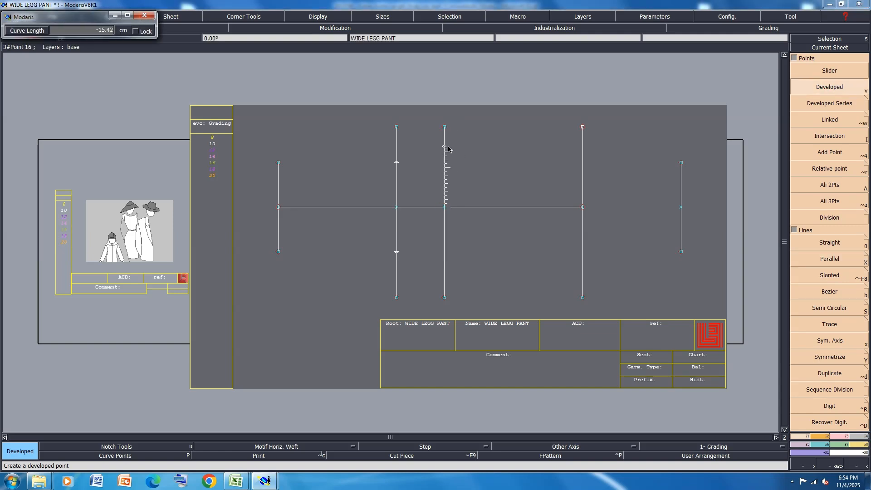
type("-1")
key("Return")
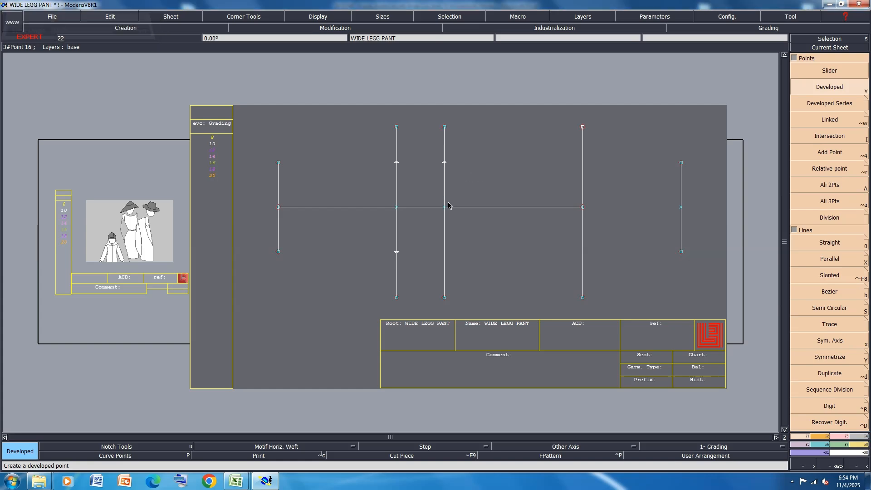
left_click(444, 208)
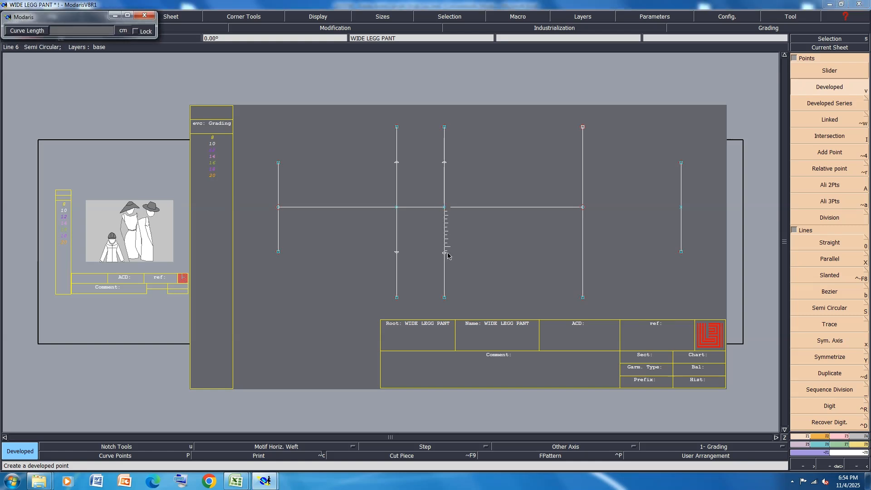
type("11.25")
key("Return")
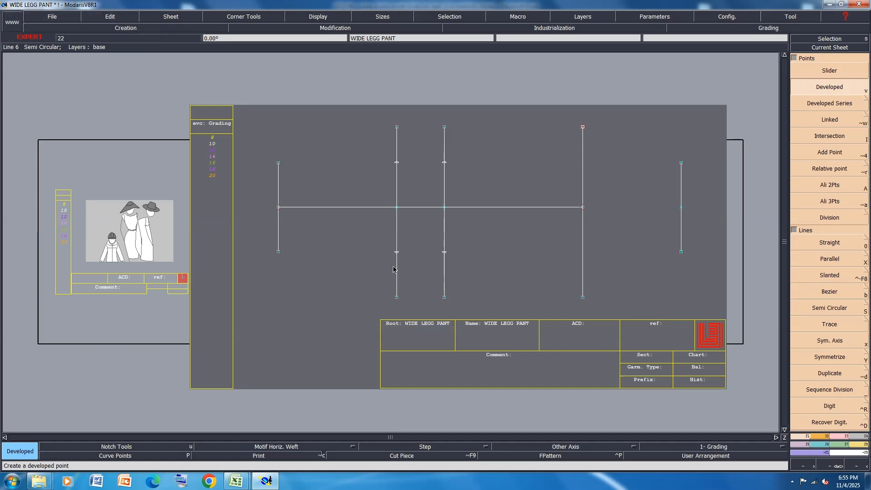
key("ctrl+s")
left_click(374, 293)
Highlight the thigh circumference at crotch row in yellow in the Excel spec and return to Modaris.
left_click(236, 480)
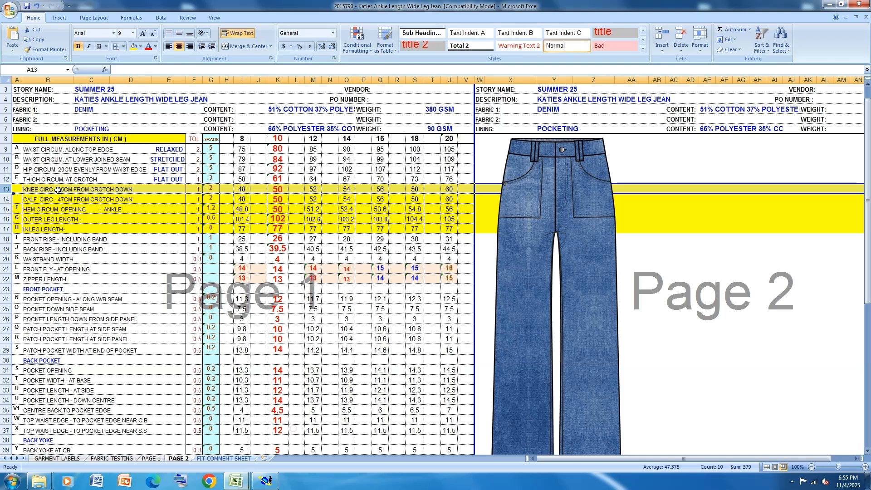
left_click(6, 179)
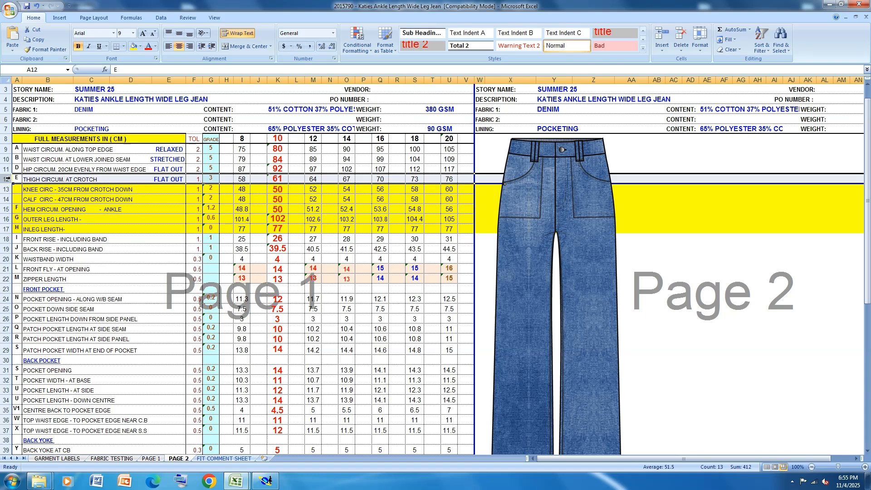
left_click(134, 47)
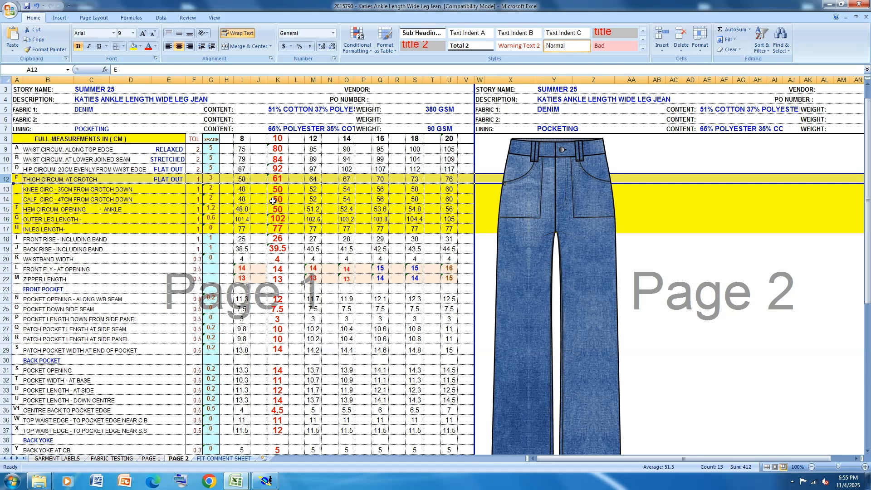
left_click(265, 481)
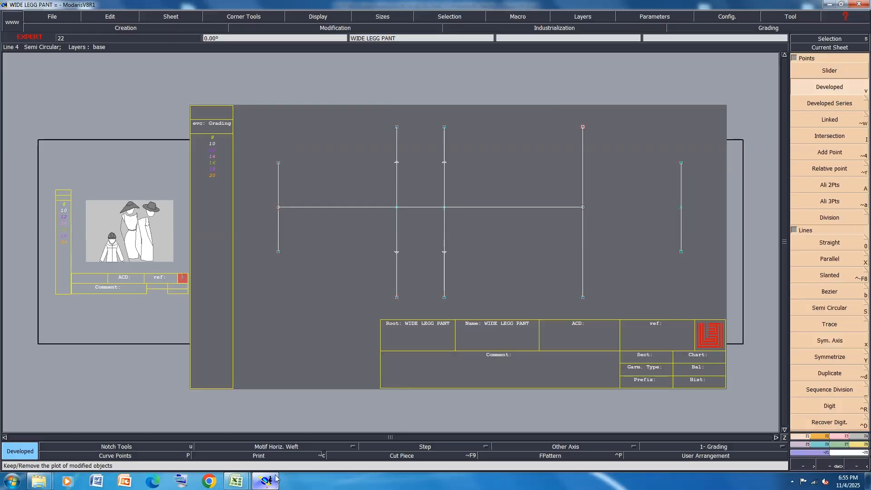
Add developed points on the vertical crotch line 12.5 cm below and above its intersection with the inleg line, and save the model.
key("ctrl+s")
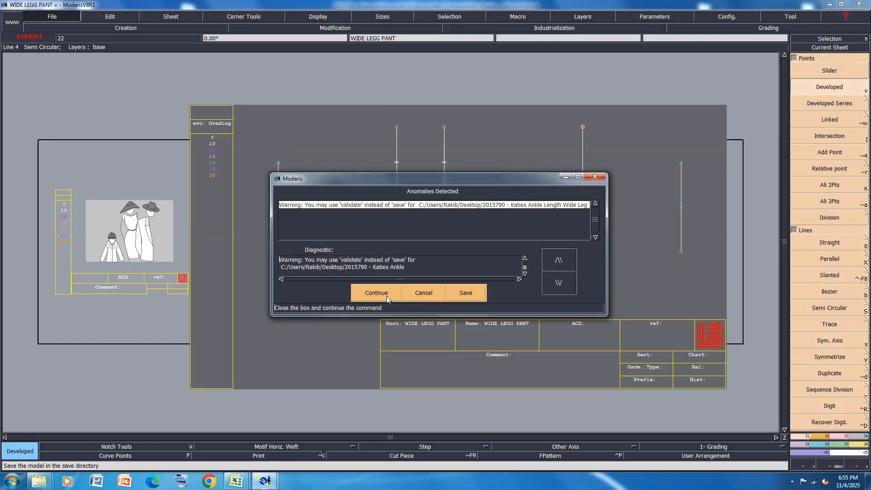
left_click(385, 295)
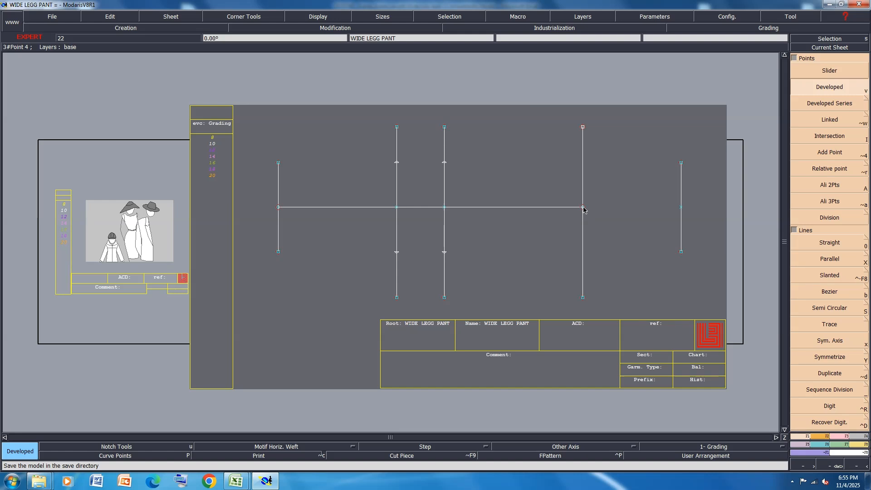
left_click(583, 207)
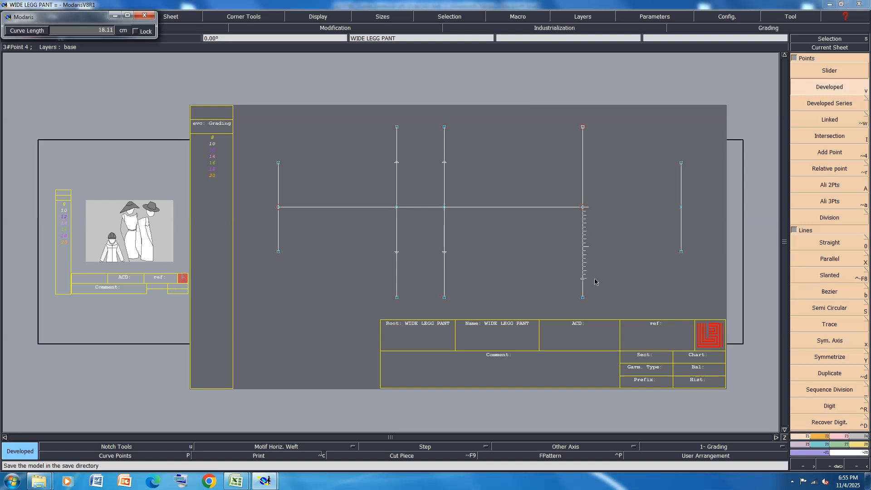
type("1")
type(".2")
key("Return")
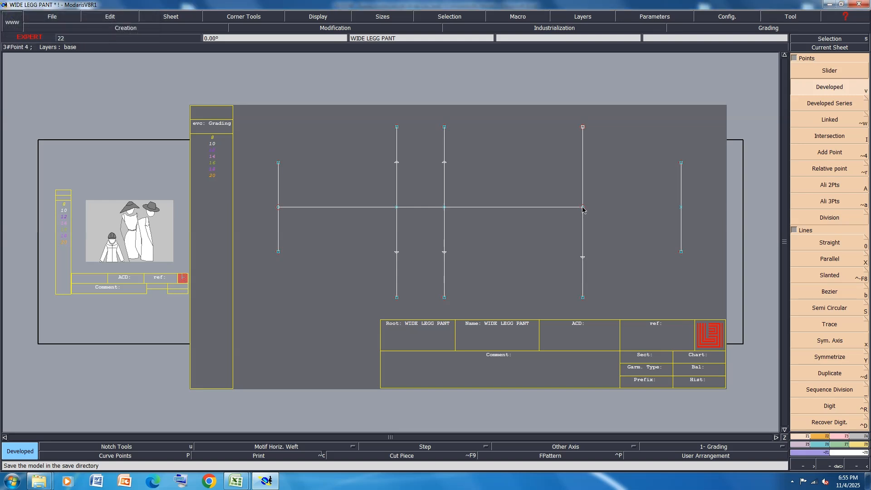
key("BackSpace")
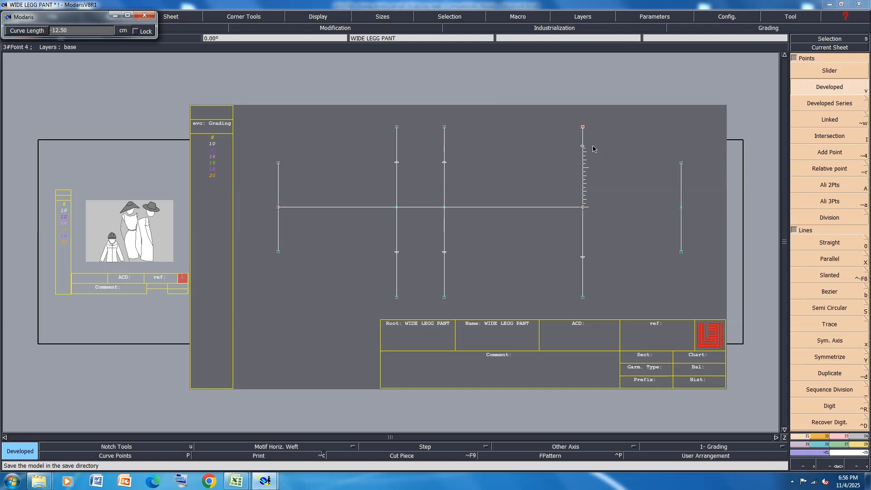
key("Return")
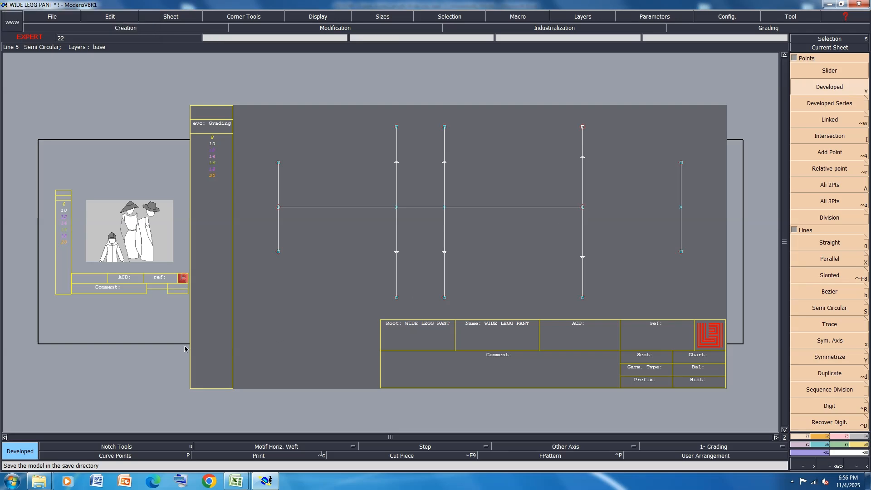
left_click(366, 293)
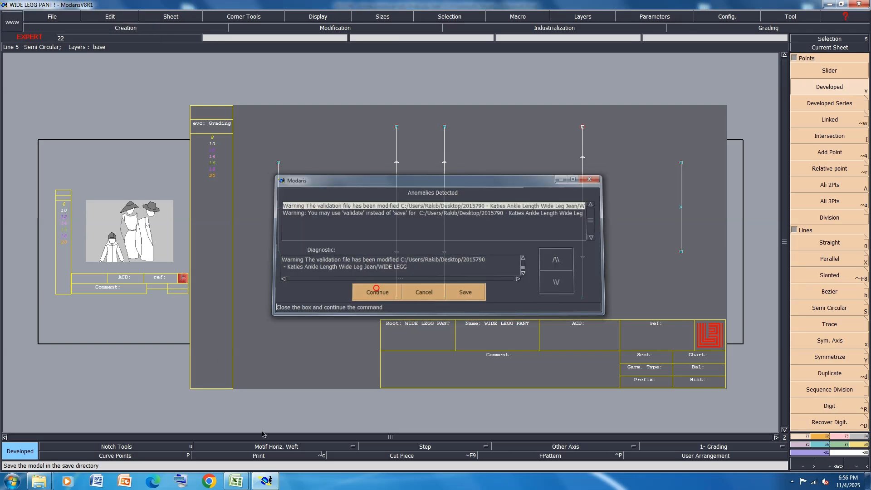
Highlight the hip circumference row in yellow in the Excel spec and return to Modaris.
left_click(235, 484)
left_click(272, 431)
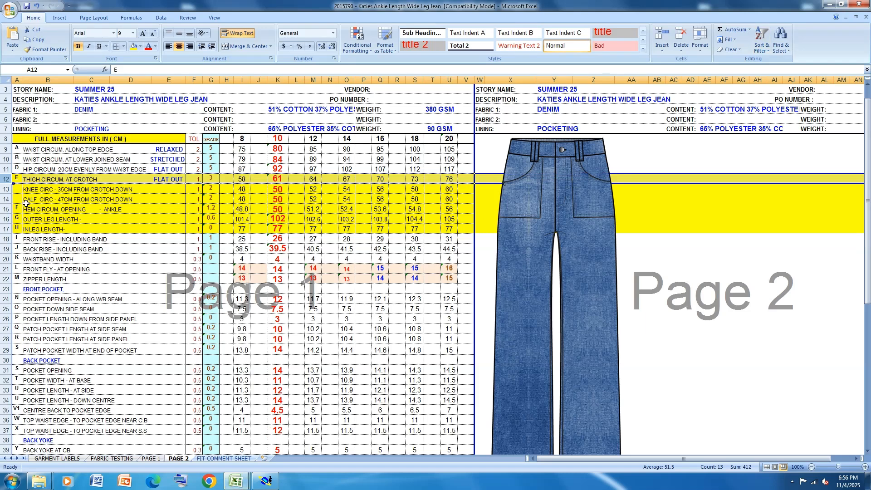
left_click(6, 169)
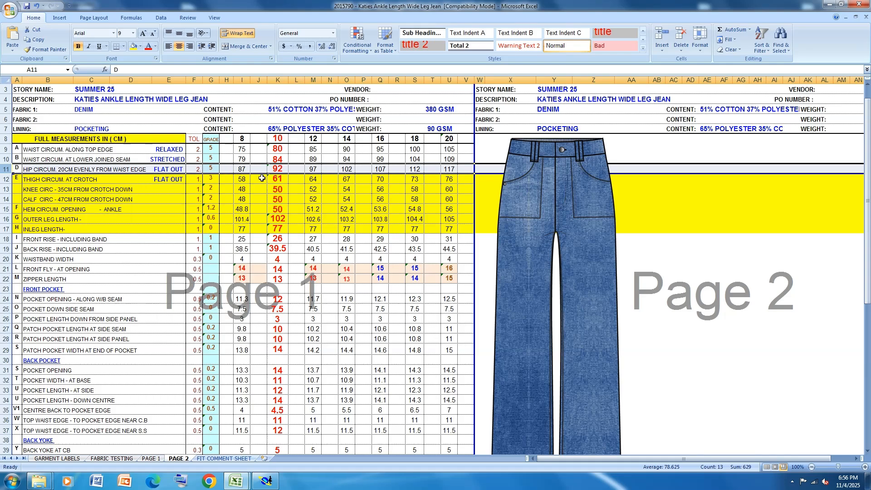
scroll(270, 178, "down", 7)
scroll(270, 177, "up", 5)
scroll(270, 178, "up", 3)
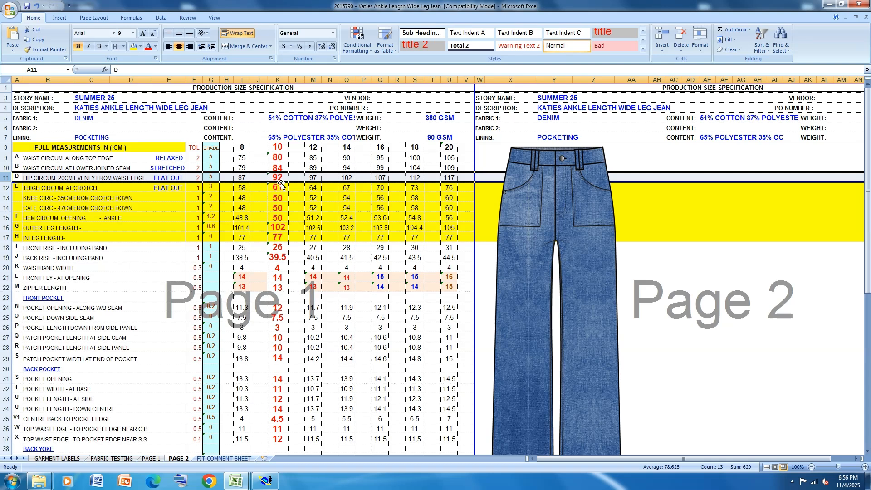
left_click(133, 46)
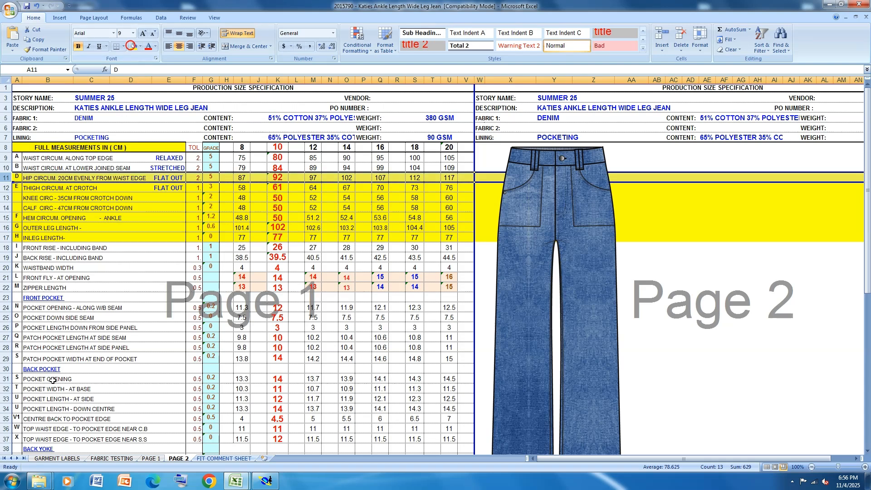
left_click(265, 481)
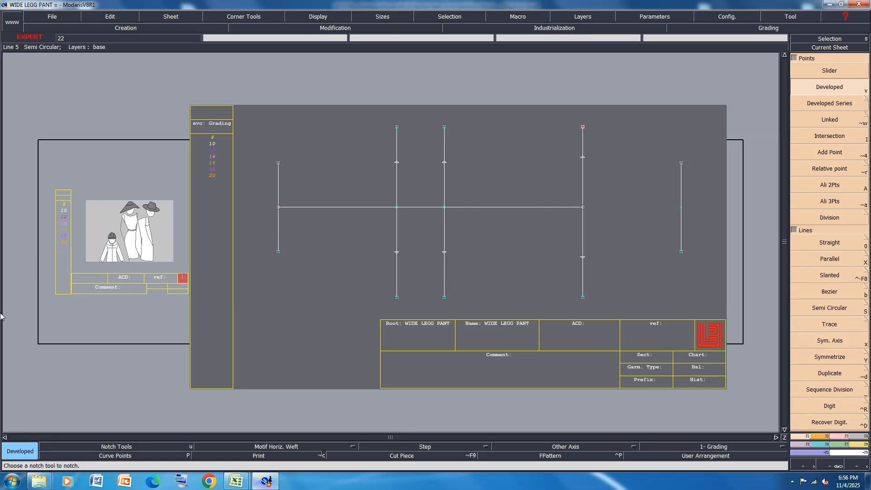
Create a parallel of the waist line 20 cm toward the crotch as the hip line, and check the hip circumference in the Excel spec.
key("x")
left_click(681, 235)
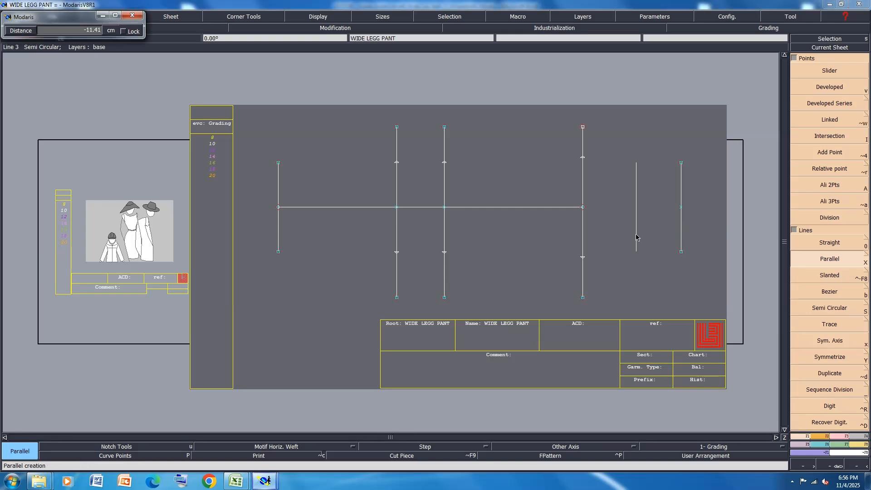
type("8")
key("Return")
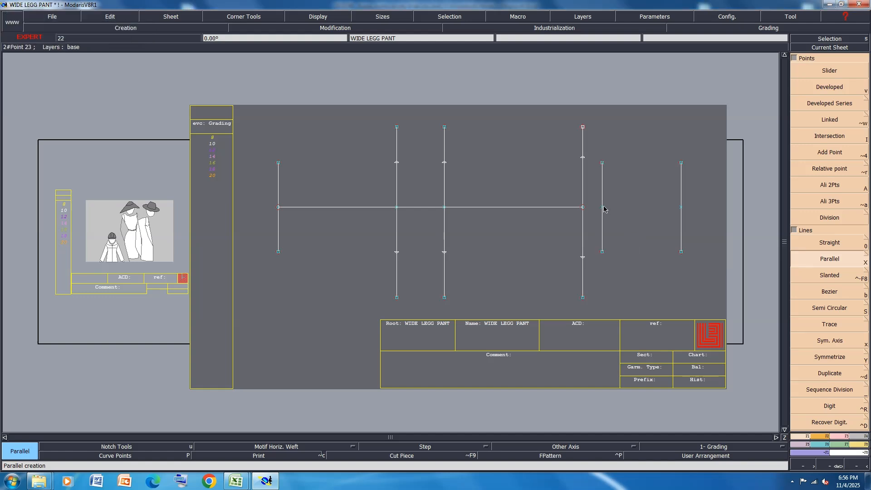
left_click(236, 481)
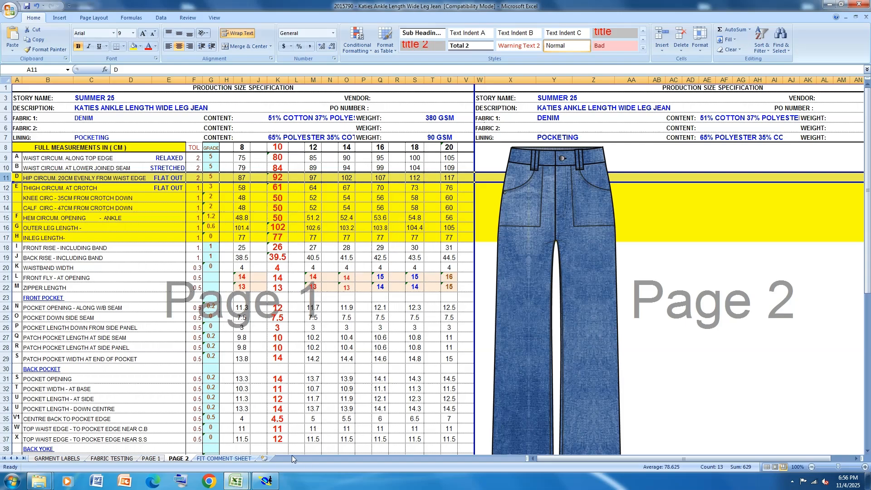
left_click(266, 481)
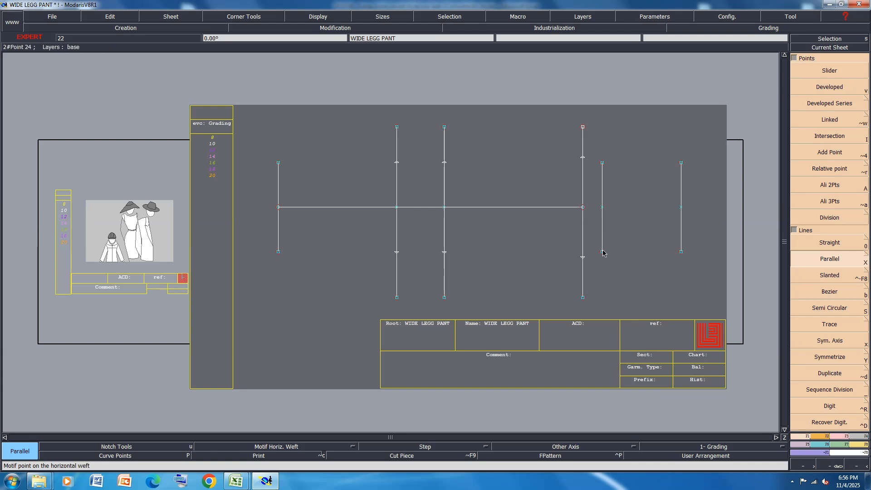
key("v")
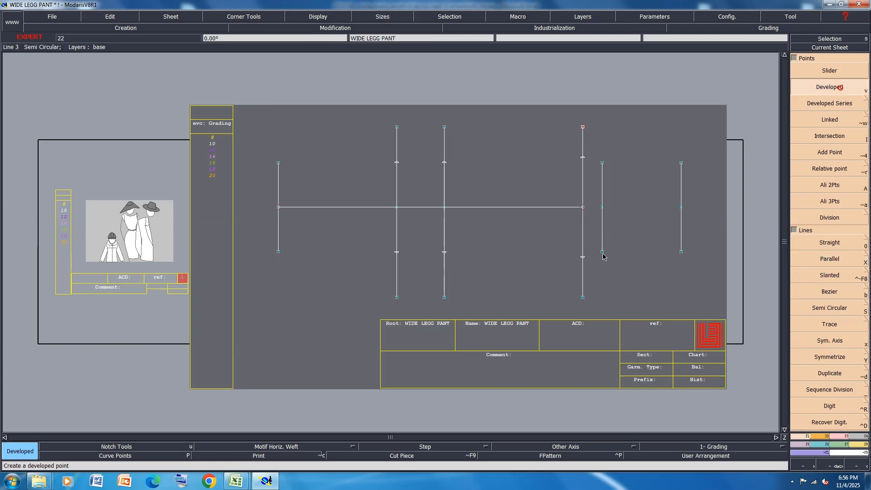
left_click(614, 197)
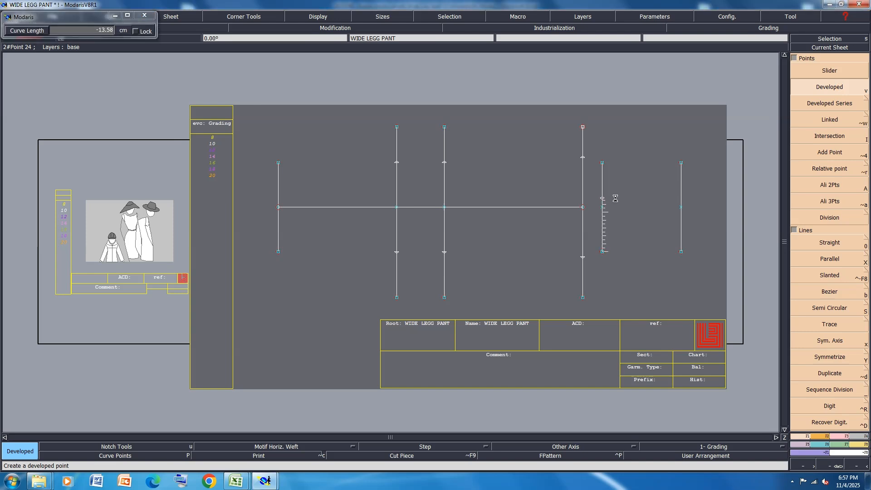
key("ctrl+z")
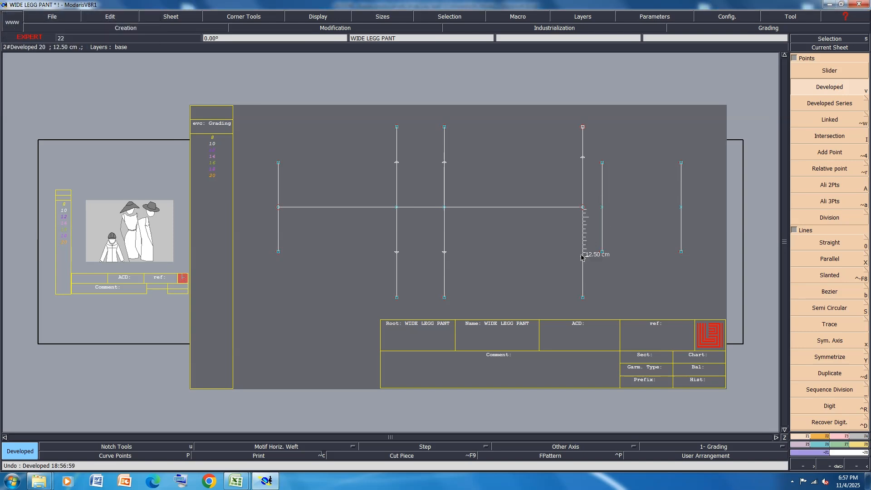
Align the hip line's lower end with the lower thigh point and add a developed point 21.75 cm above that end.
key("shift+a")
left_click(602, 251)
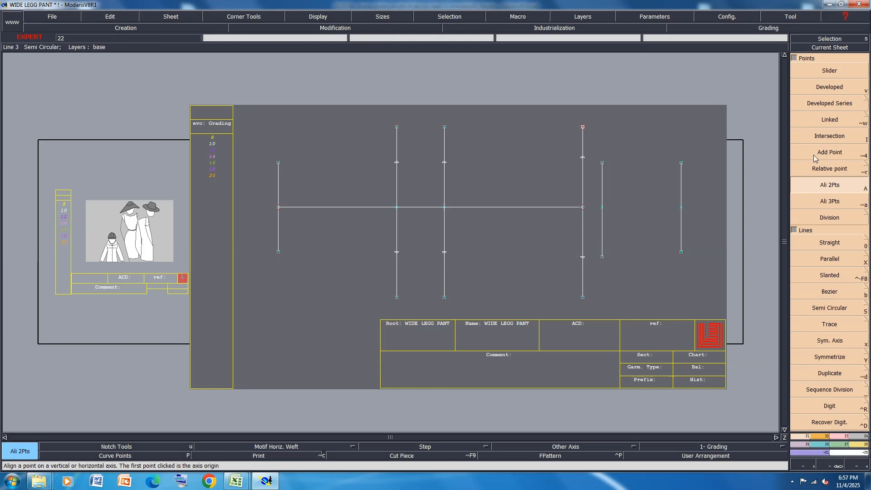
key("v")
left_click(602, 256)
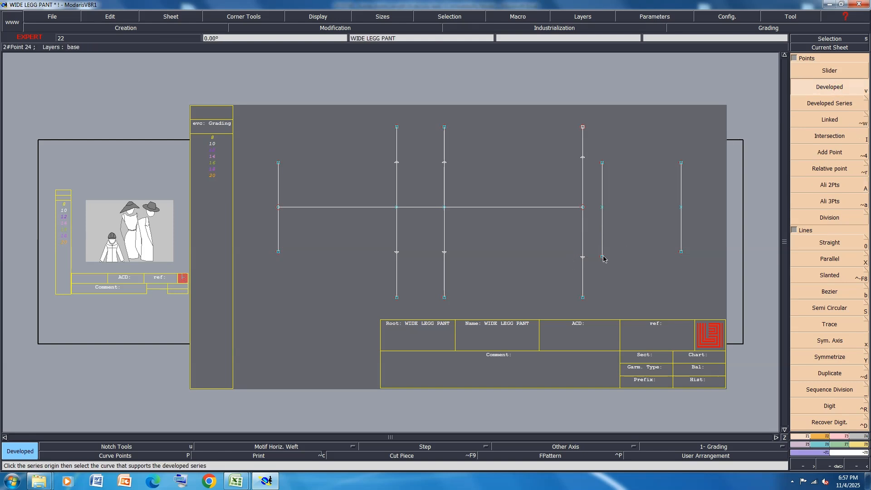
left_click(604, 220)
key("Down")
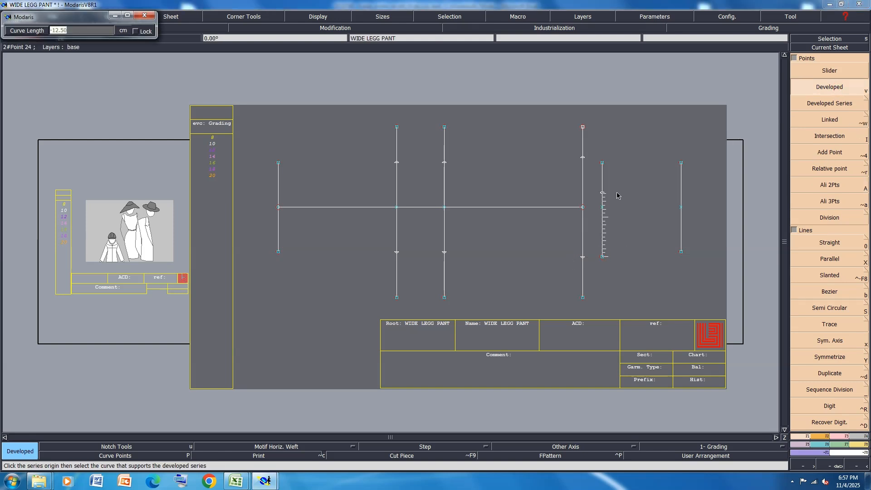
type("-21.7")
key("Return")
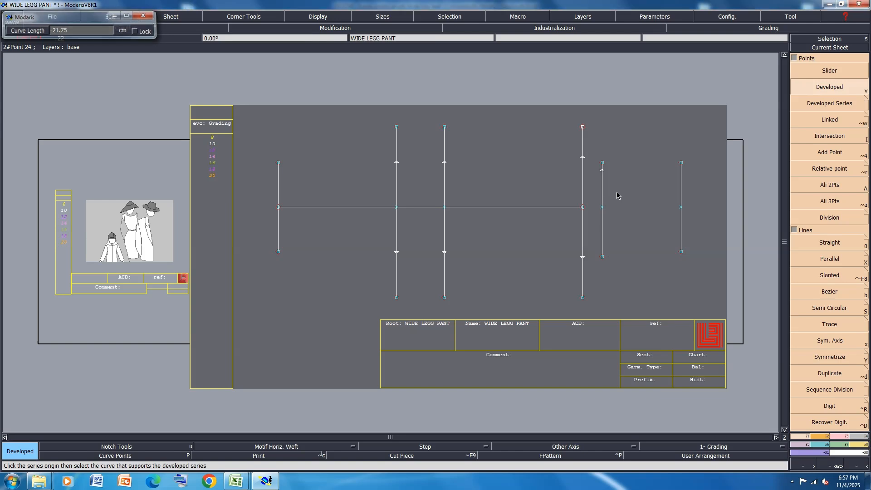
Insert the developed point near the hip line's upper end into its curve and save the model.
key("i")
left_click(601, 171)
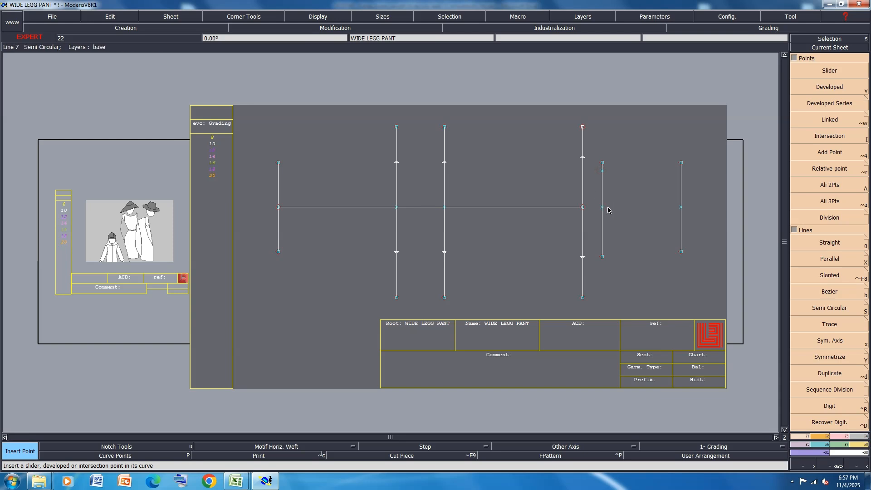
key("ctrl+s")
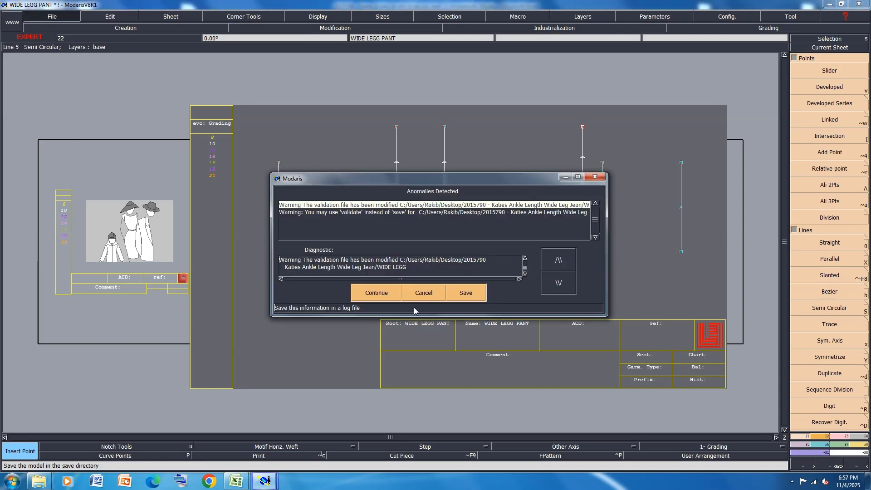
left_click(378, 294)
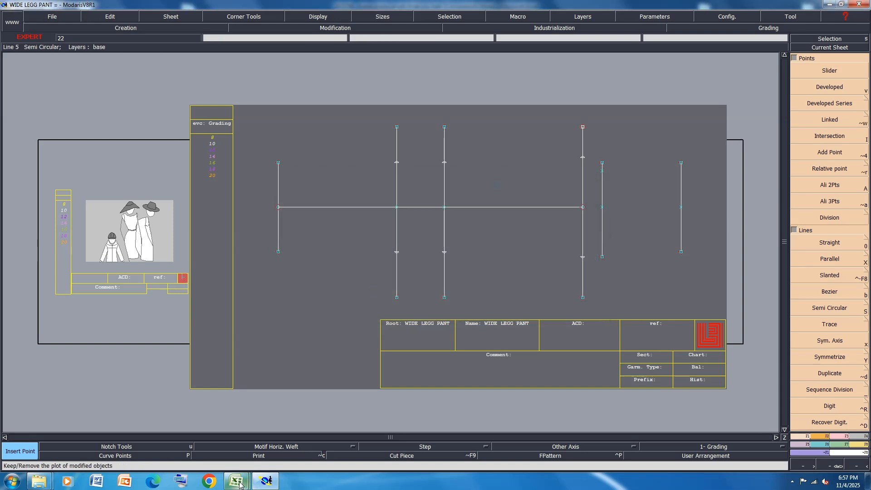
Look up the waist circumference at lower joined seam row in the Excel spec and return to Modaris.
mouse_move(241, 484)
left_click(286, 434)
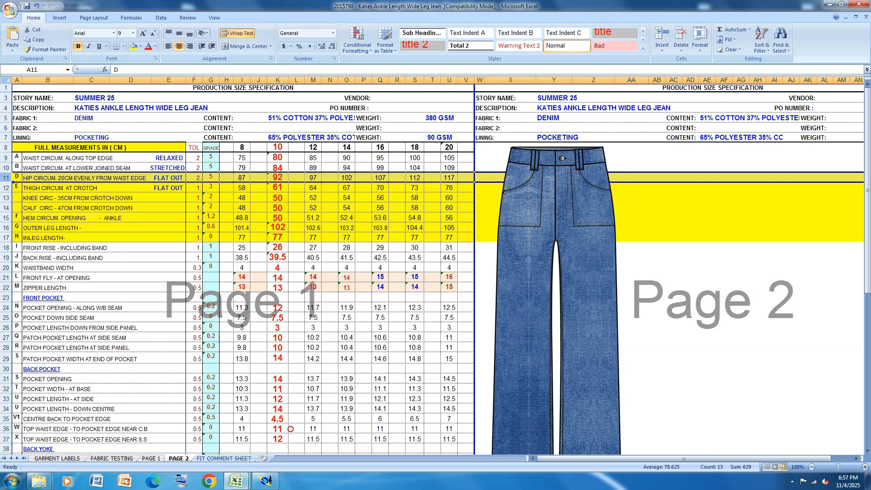
left_click(17, 167)
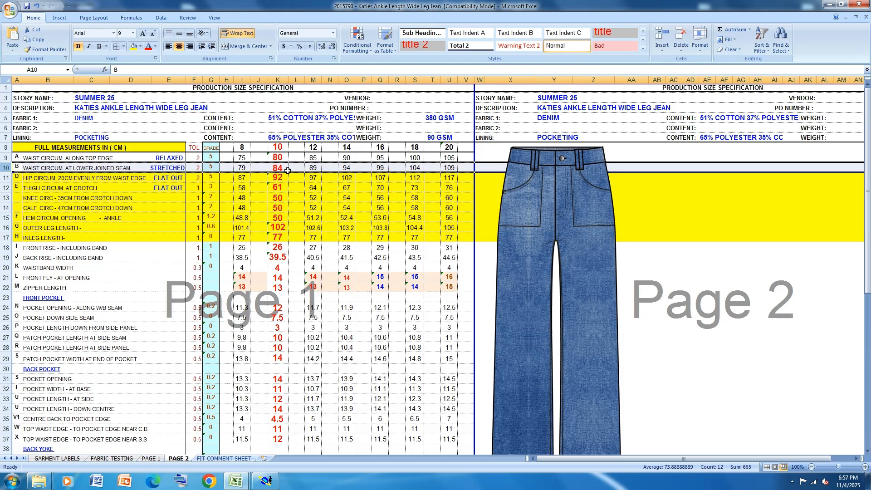
left_click(266, 480)
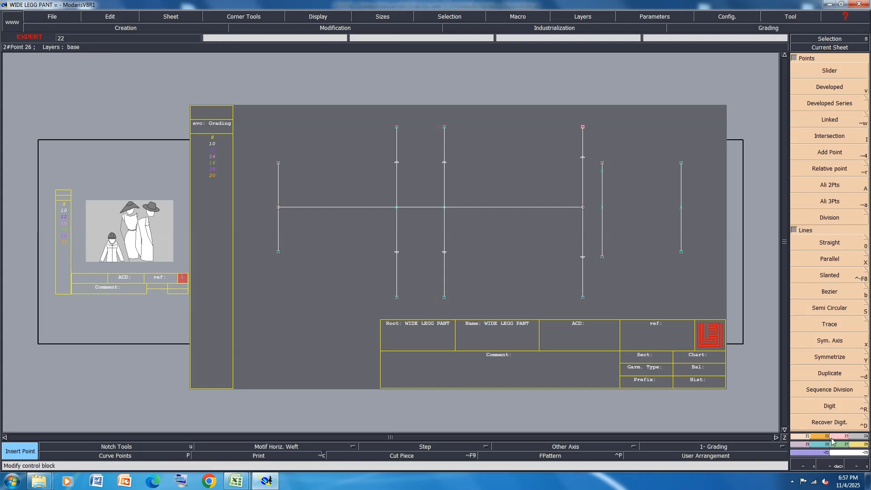
Delete the hip line's upper end beyond the inserted point and align the waist line's upper end with the shortened hip line.
key("Delete")
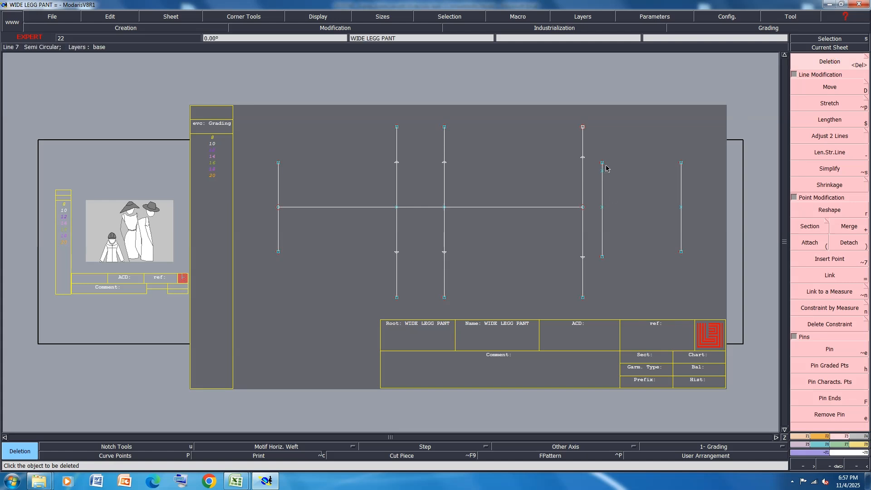
left_click(603, 163)
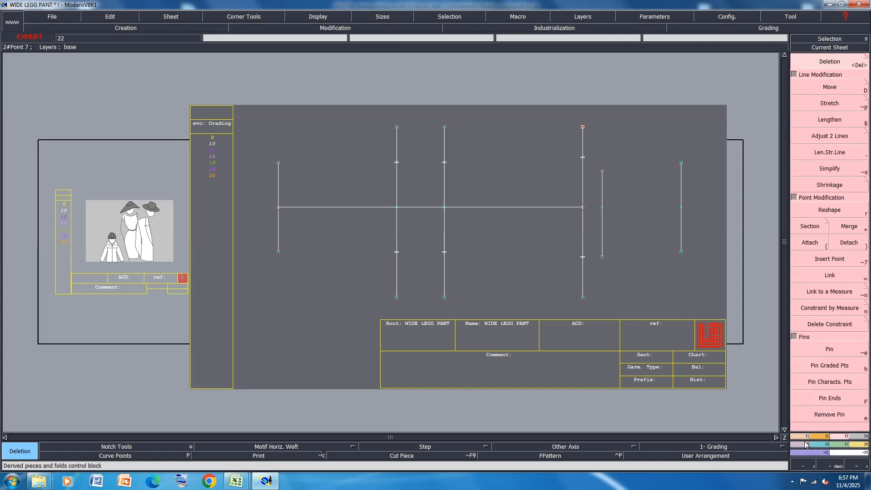
key("F1")
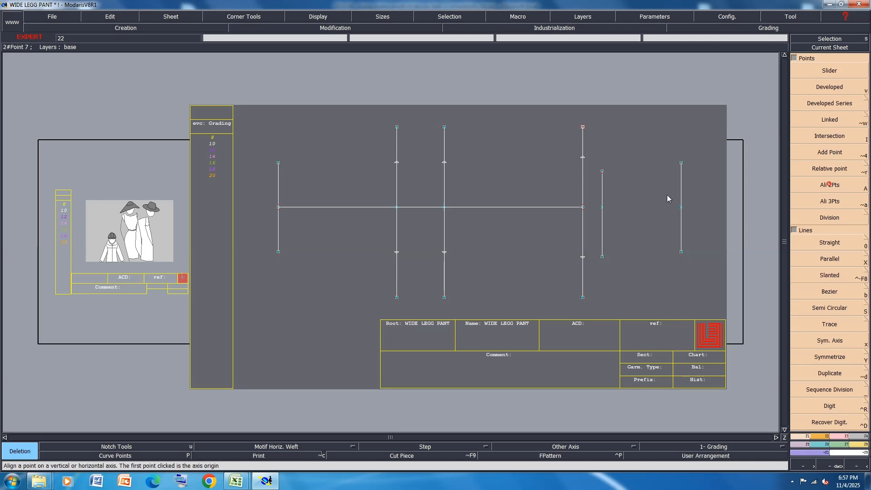
left_click(830, 184)
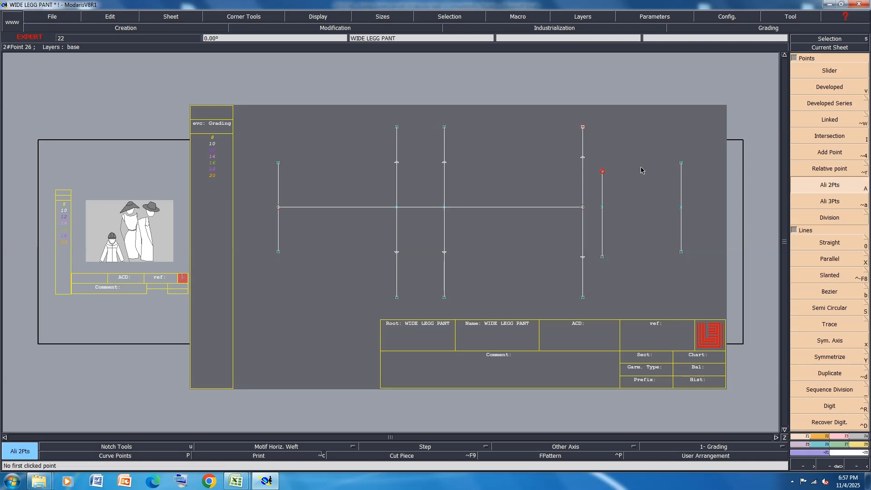
left_click(603, 171)
left_click(681, 163)
key("ctrl+s")
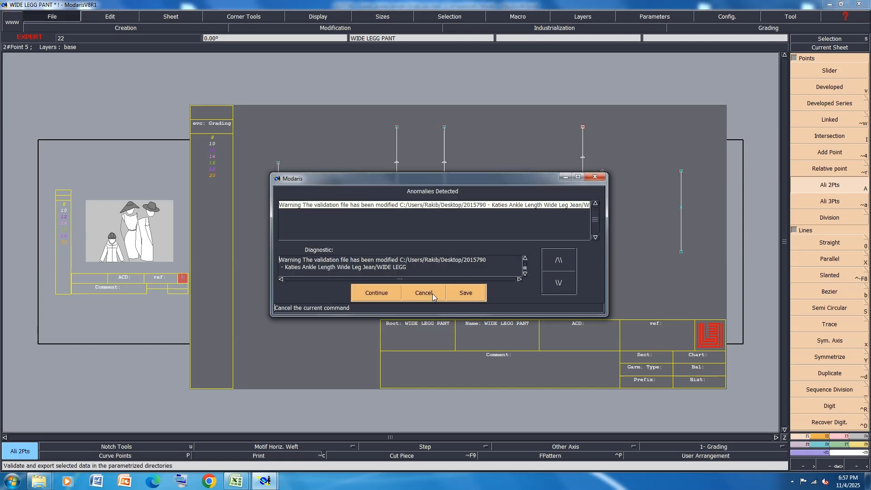
left_click(431, 291)
Add a developed point 1 cm below the waist line's upper end and another 19.75 cm below that point.
key("v")
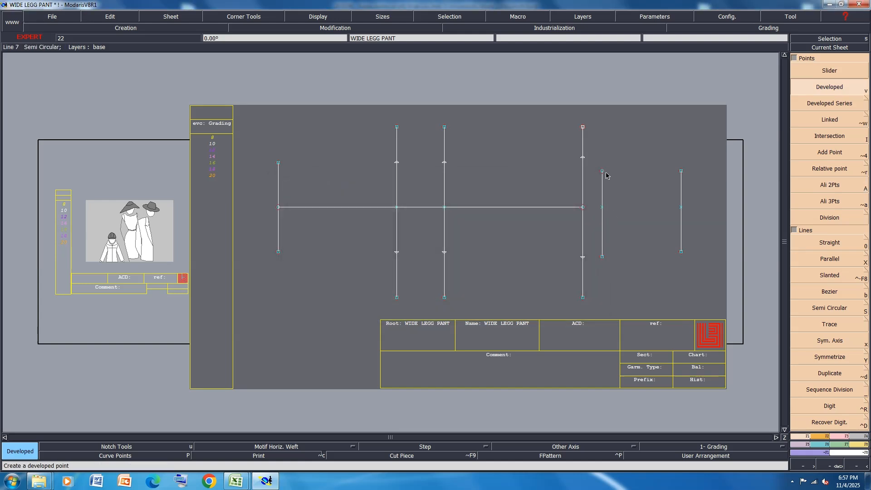
left_click(682, 183)
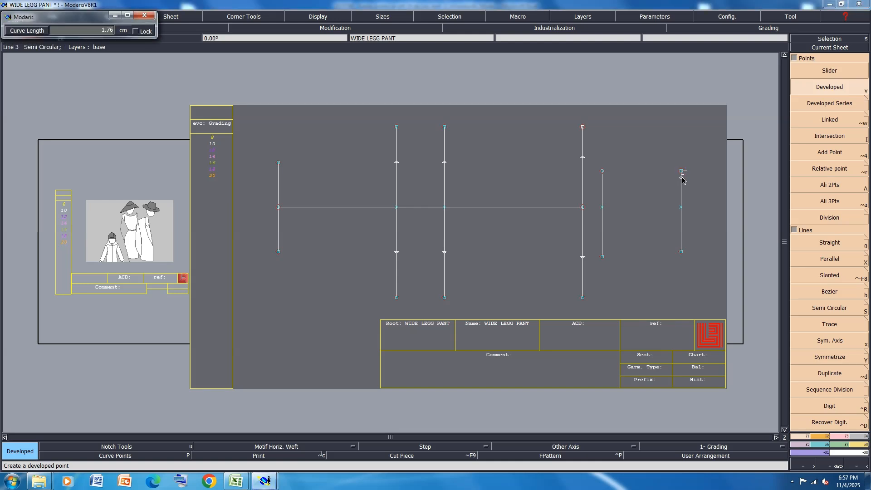
type("1")
key("Return")
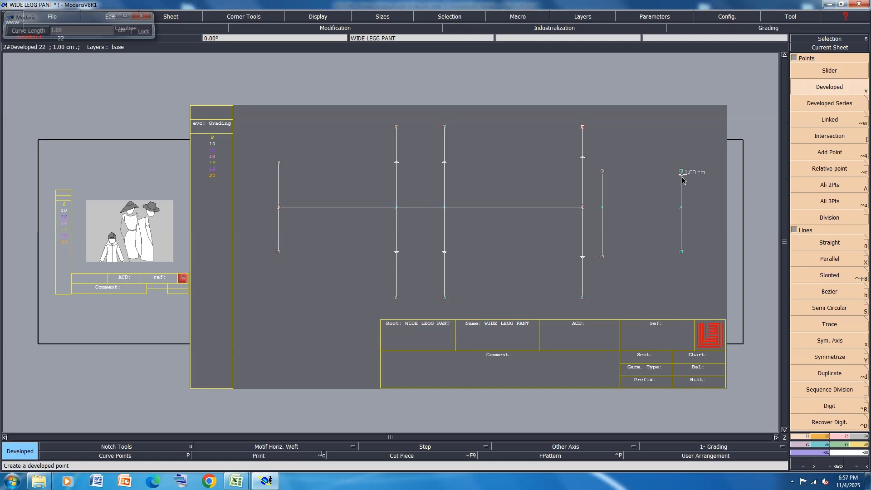
left_click(681, 177)
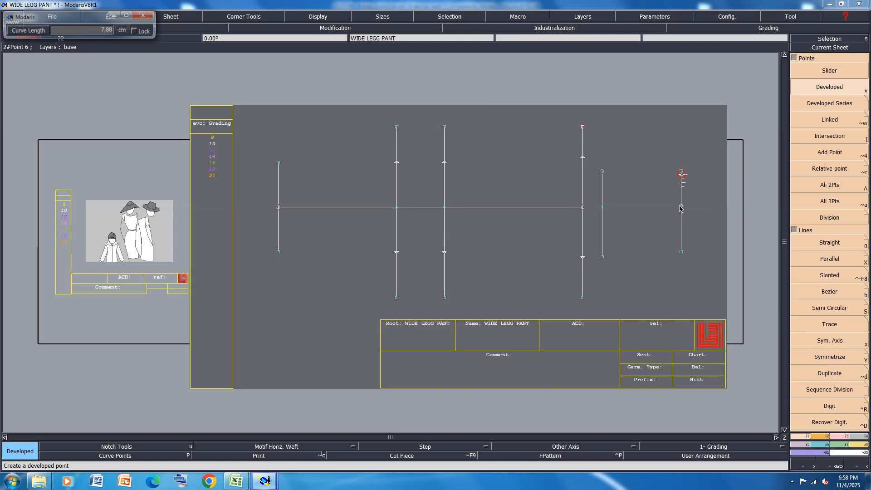
key("BackSpace")
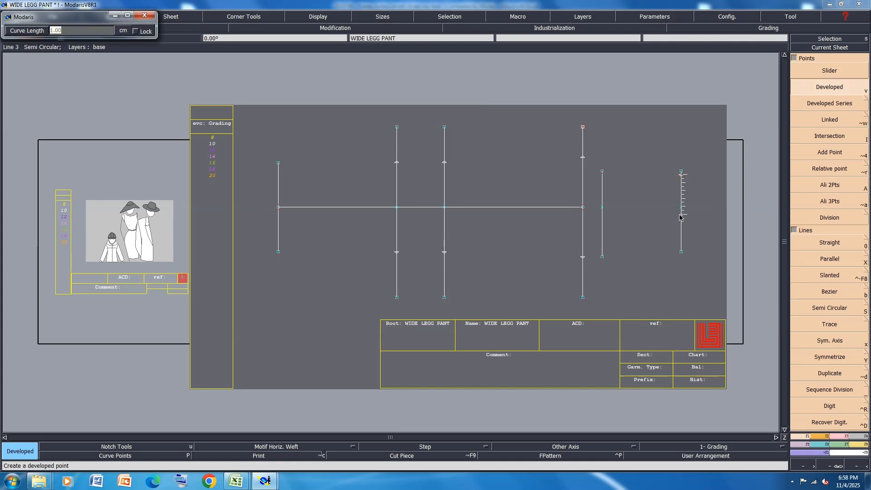
type("1")
key("Return")
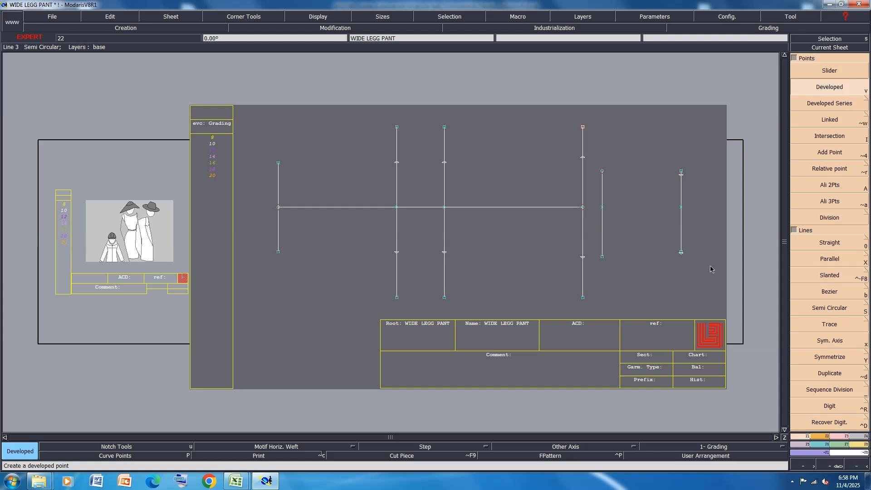
Reshape the waist line's upper developed point by -0.5 cm.
scroll(696, 262, "up", 3)
scroll(672, 243, "down", 2)
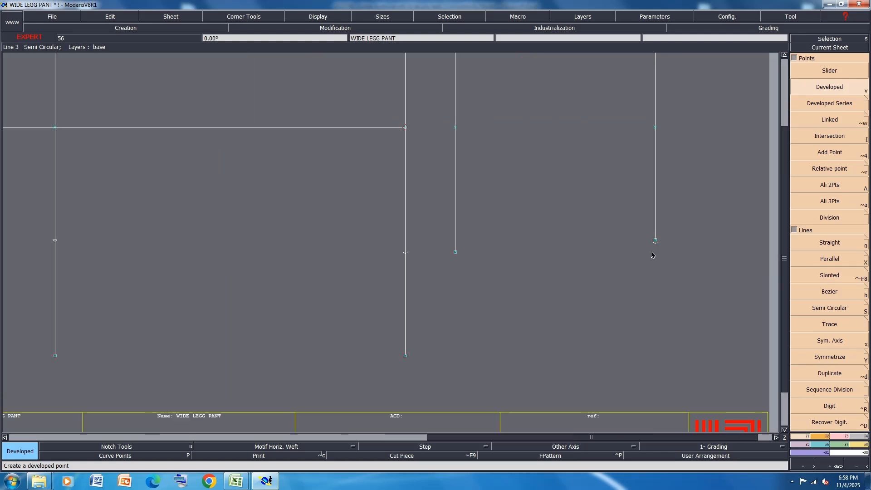
scroll(647, 262, "down", 1)
scroll(663, 160, "up", 2)
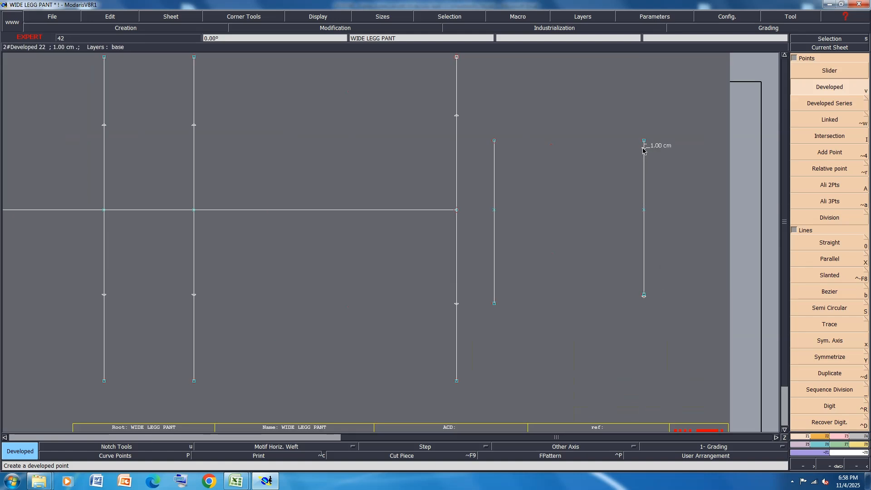
key("r")
left_click(644, 149)
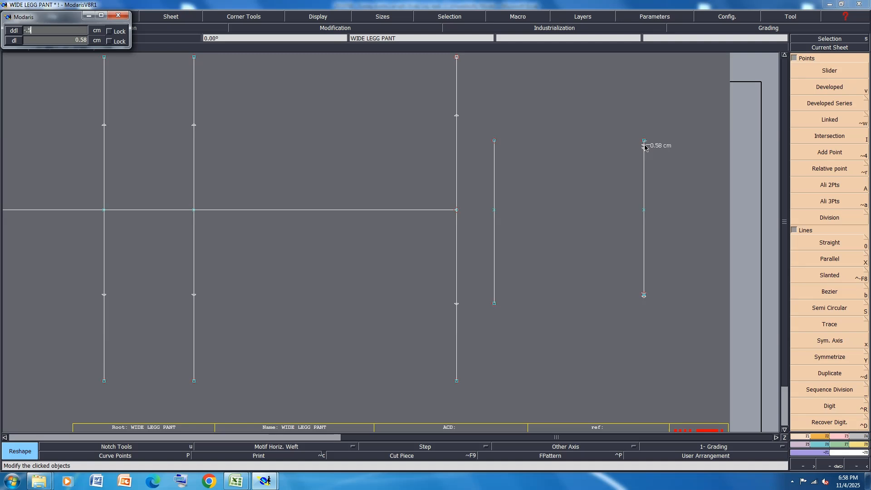
type("-.5")
key("Return")
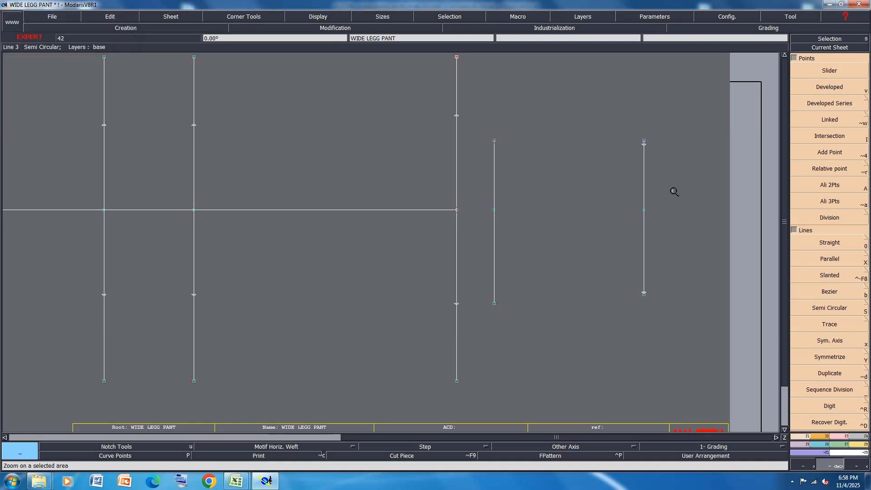
Insert the waist line's upper and lower developed points into its curve.
left_click(842, 437)
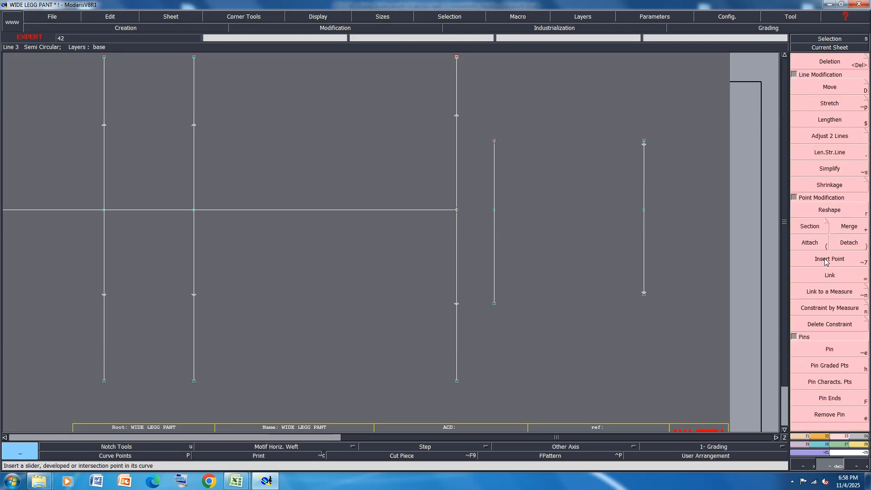
left_click(830, 259)
left_click(643, 145)
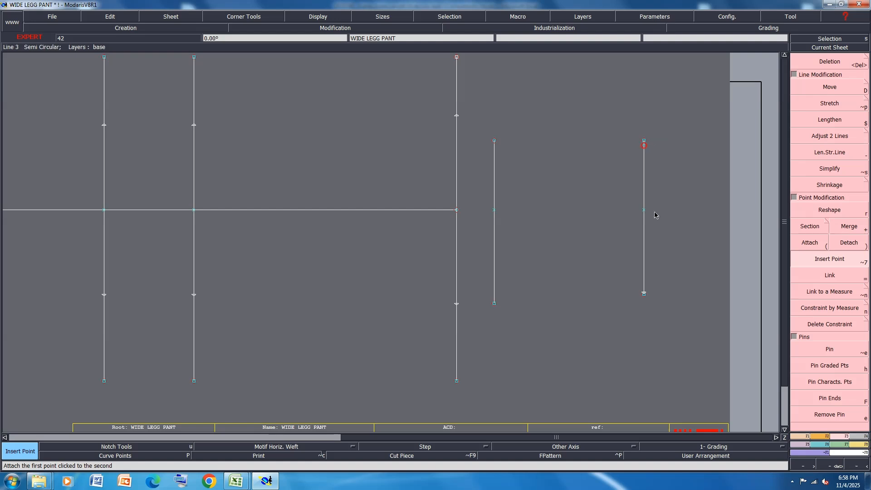
scroll(644, 292, "up", 2)
left_click(644, 294)
scroll(608, 314, "down", 2)
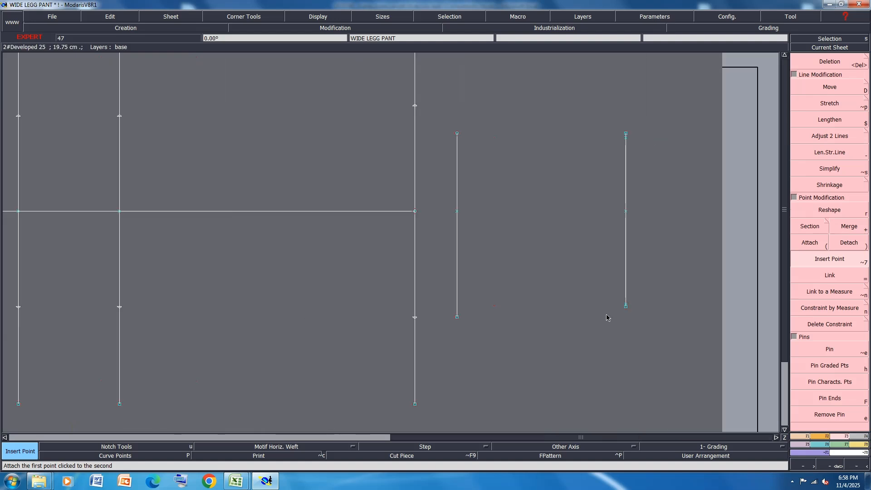
Delete both original end points of the waist line beyond the inserted points and save the model.
left_click(833, 61)
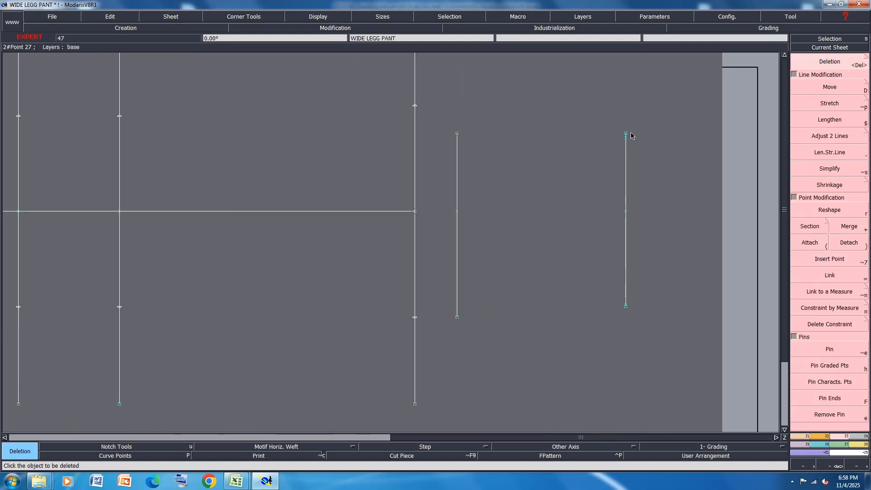
left_click(626, 135)
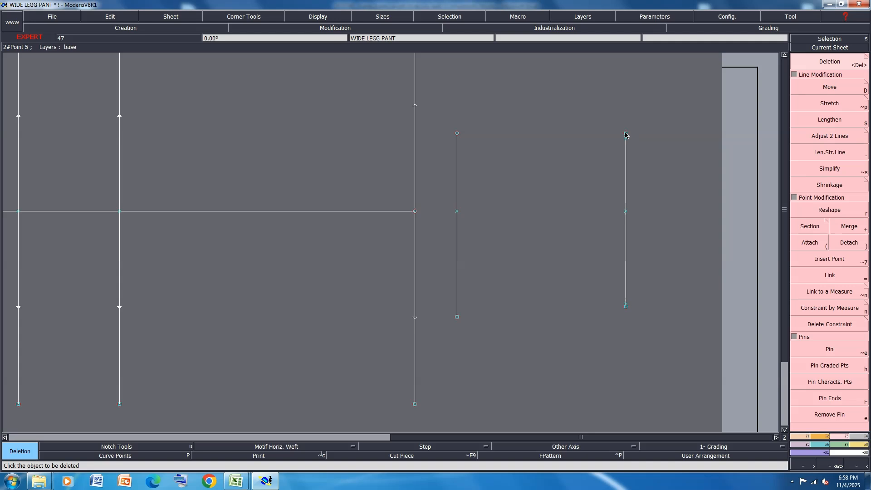
left_click(626, 306)
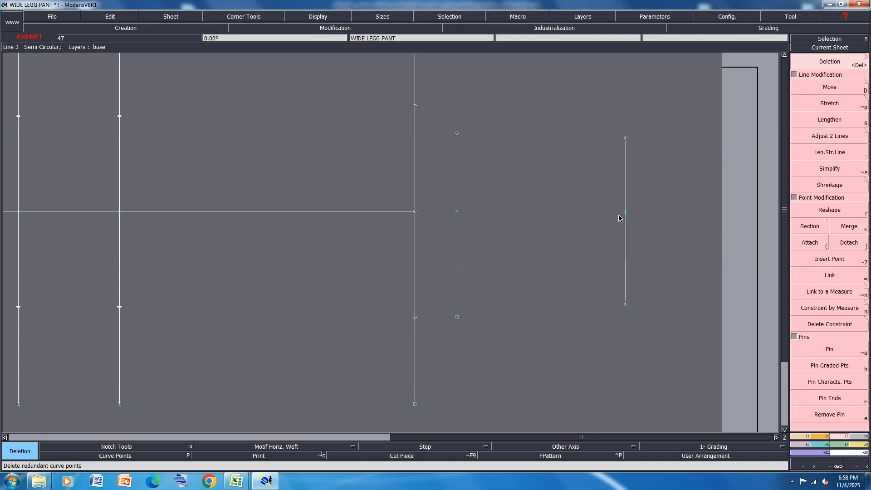
key("ctrl+s")
left_click(375, 294)
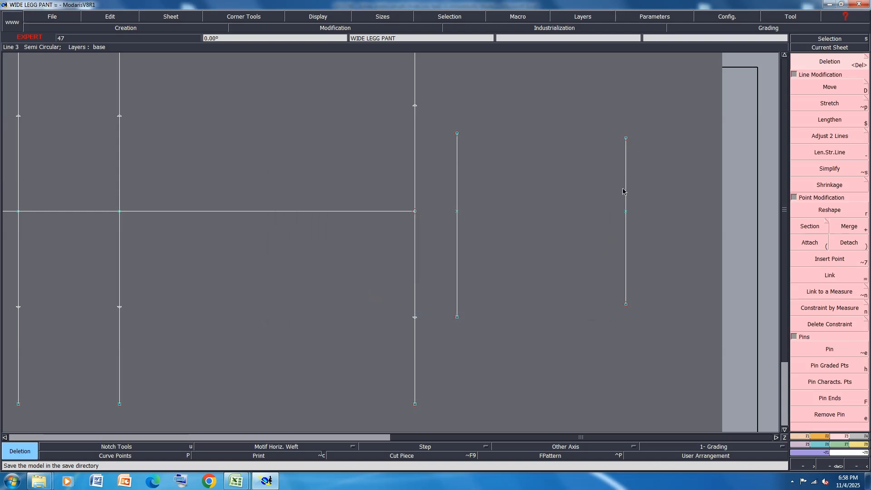
Insert the upper and lower developed points on the thigh, knee and calf lines into their curves.
scroll(623, 191, "down", 2)
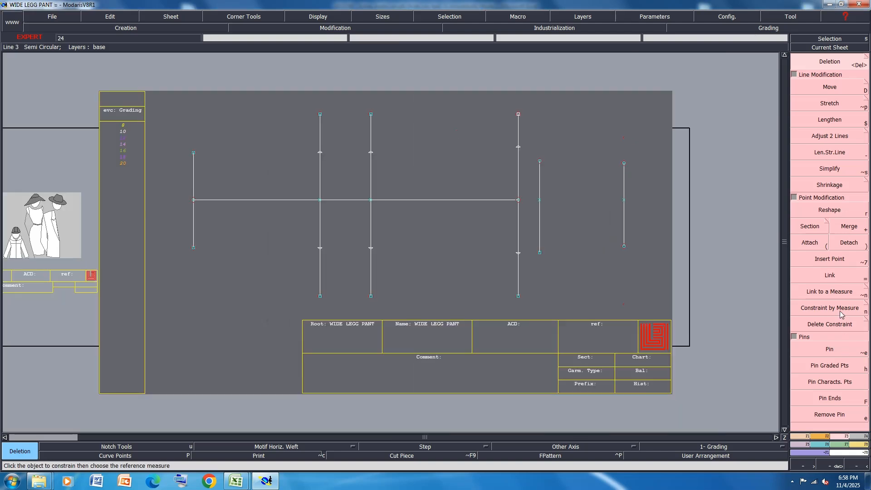
left_click(829, 259)
left_click(519, 147)
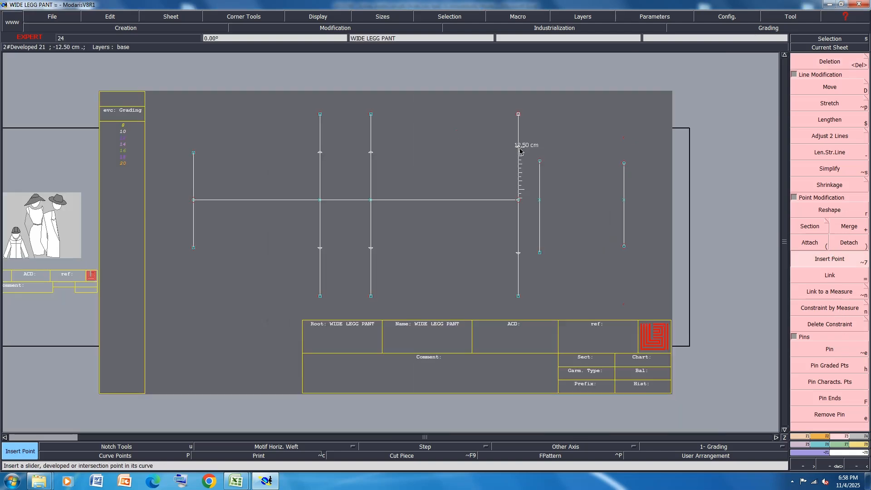
left_click(518, 252)
left_click(371, 247)
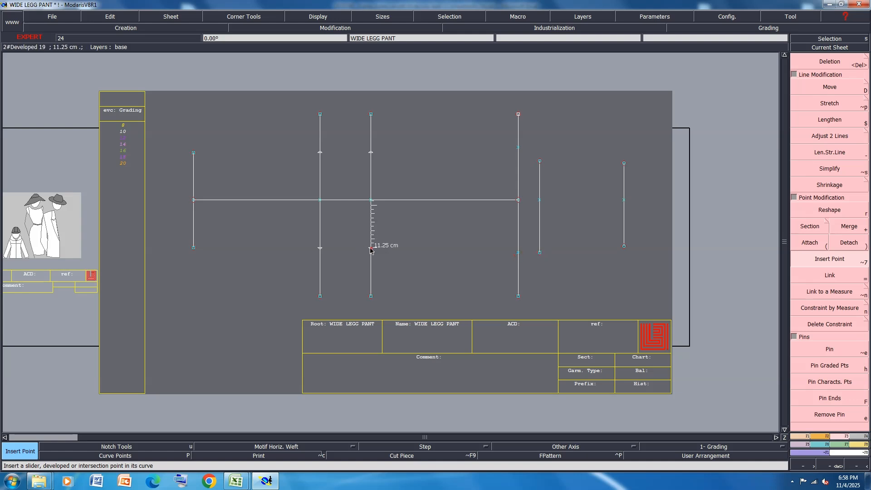
left_click(320, 247)
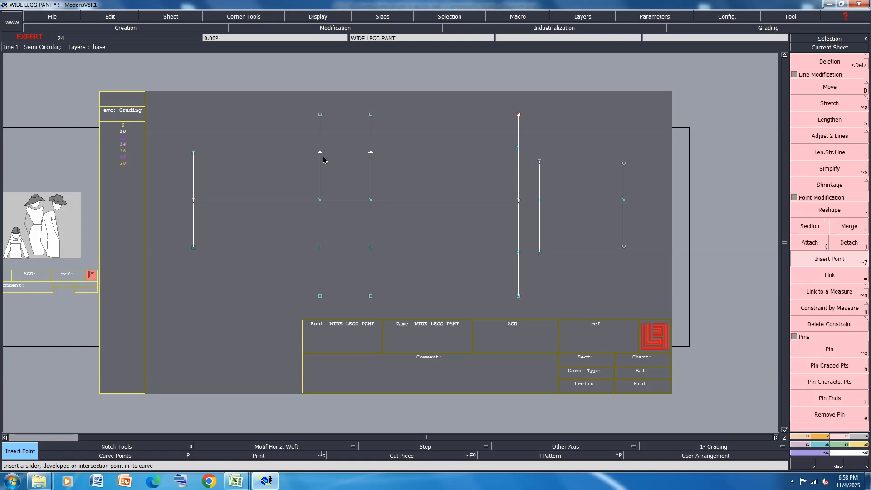
left_click(371, 152)
Delete the upper and lower ends of the thigh, knee and calf lines beyond the inserted points and save the model.
left_click(829, 87)
left_click(830, 61)
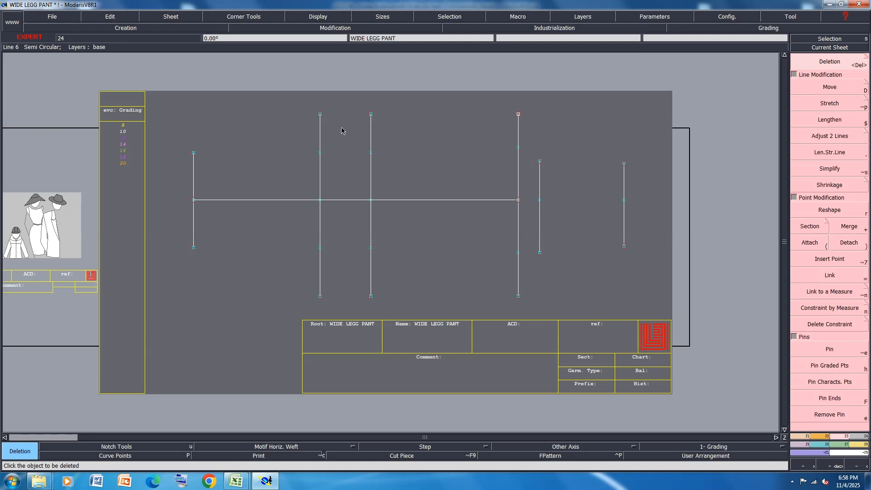
left_click_drag(342, 128, 296, 130)
left_click(320, 114)
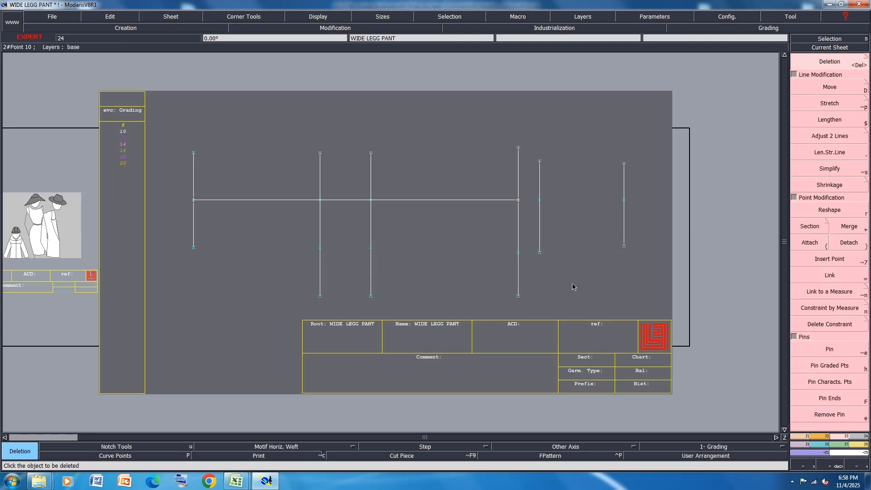
left_click_drag(573, 287, 259, 320)
left_click(319, 295)
left_click(381, 290)
Highlight the waistband width row in yellow in the Excel spec and return to Modaris.
mouse_move(236, 480)
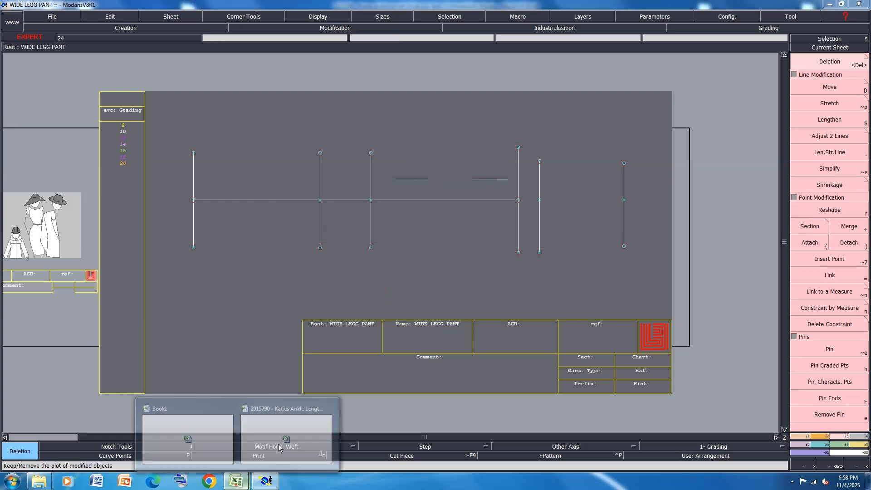
left_click(279, 448)
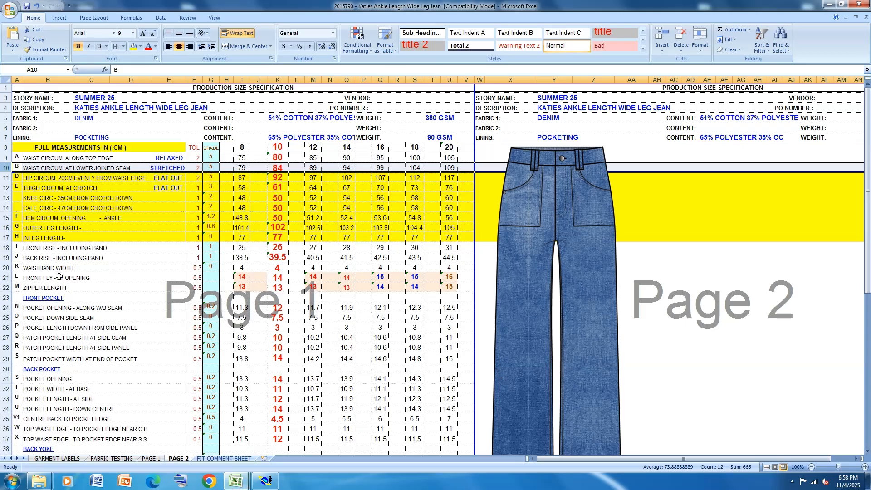
left_click(6, 267)
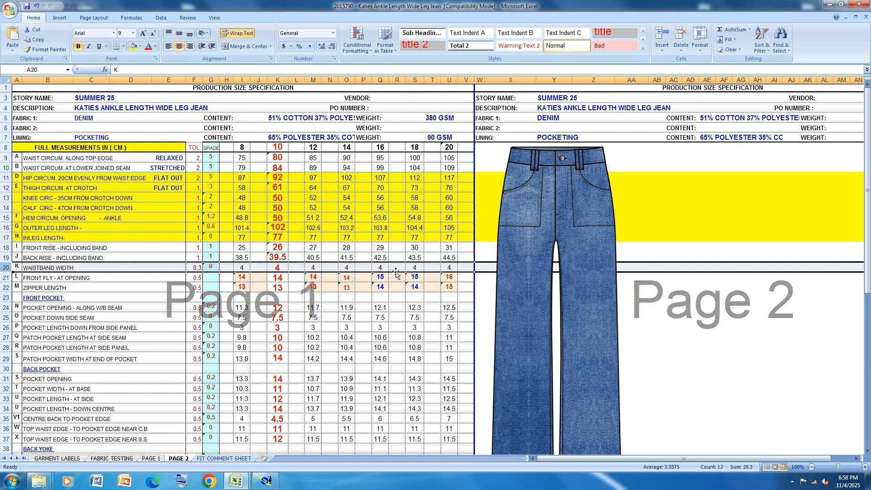
left_click(134, 46)
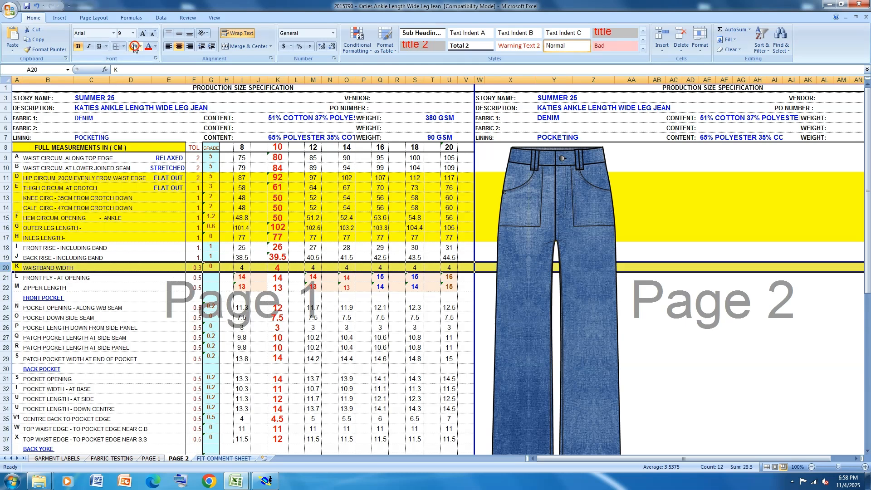
left_click(265, 482)
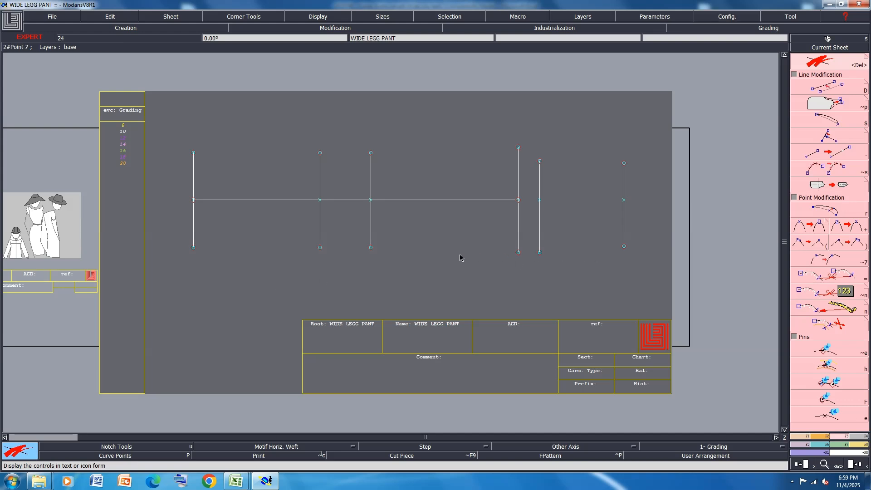
Create a dynamic length measure between the waist line's upper and lower ends and save the model.
key("ctrl+s")
left_click(386, 288)
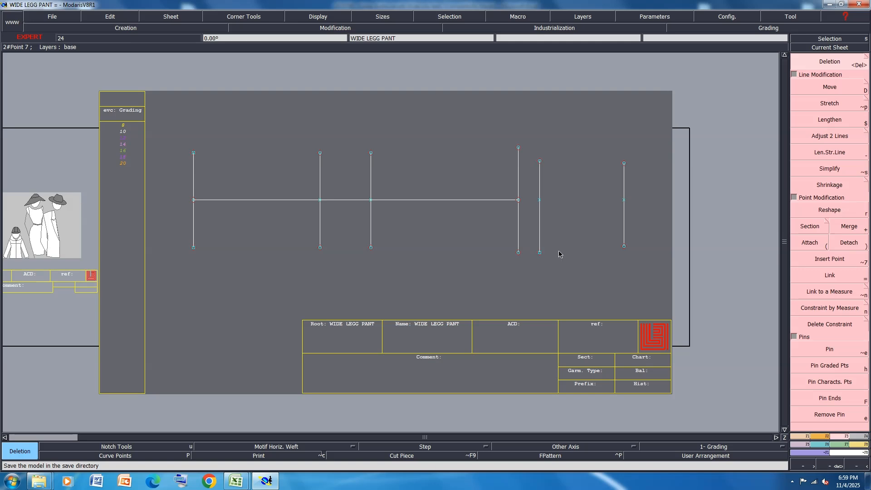
key("alt+l")
left_click(625, 209)
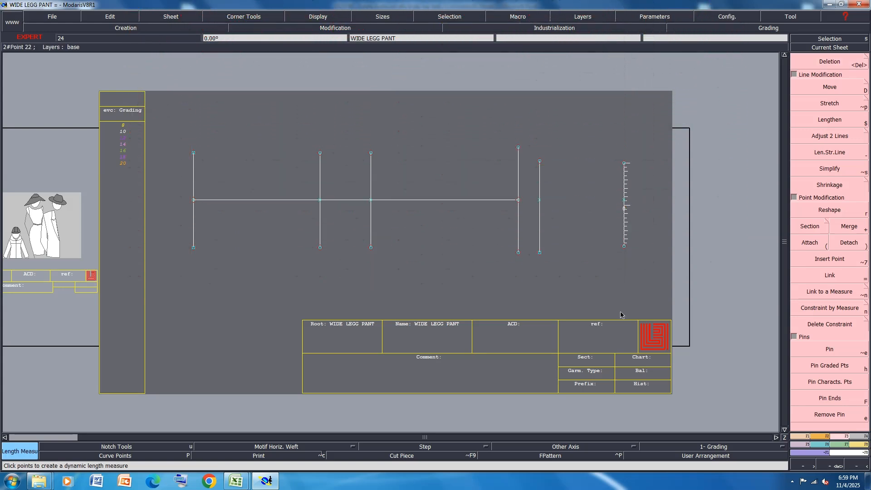
left_click(621, 315)
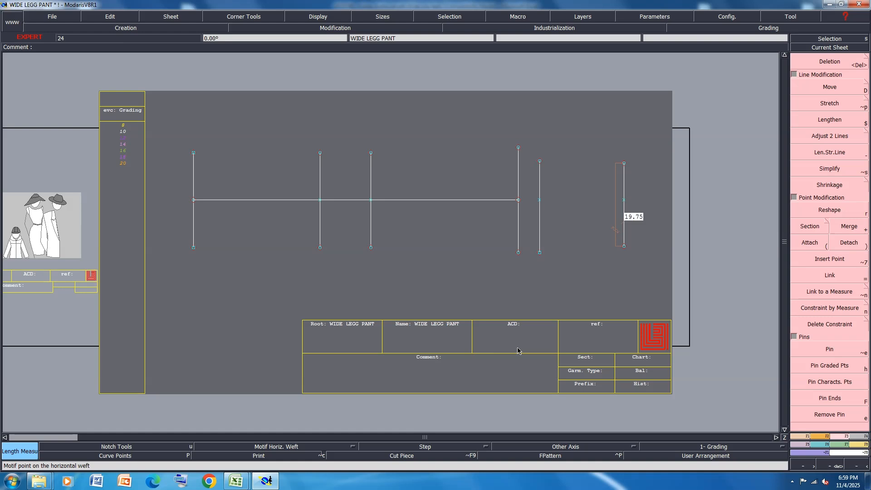
left_click(507, 327)
key("ctrl+s")
Add a new blank sheet to the wide leg pant model.
scroll(374, 215, "down", 2)
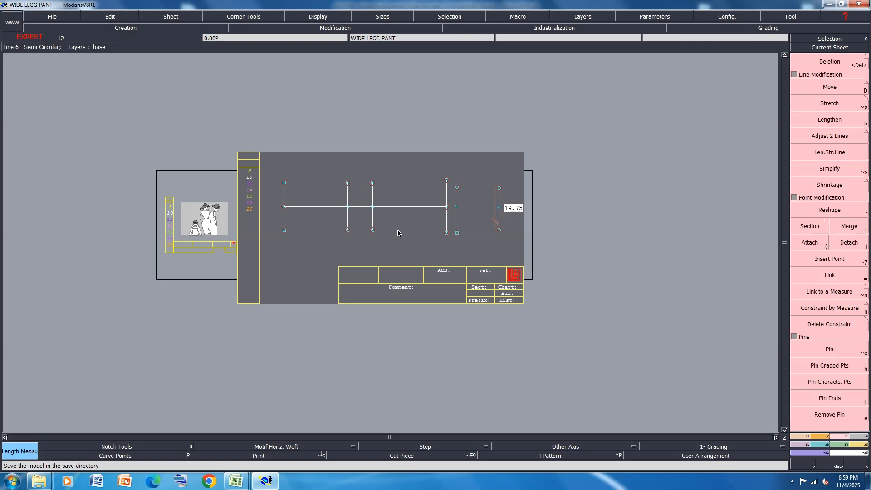
key("F12")
left_click(168, 18)
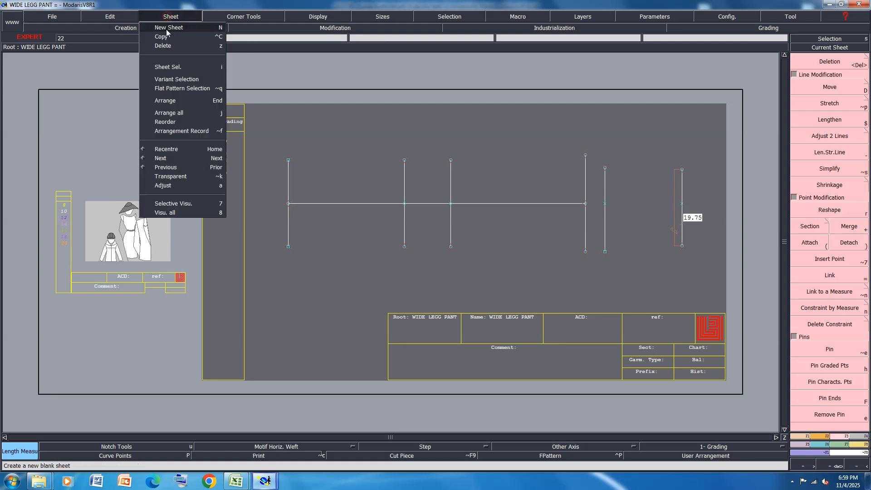
left_click(167, 28)
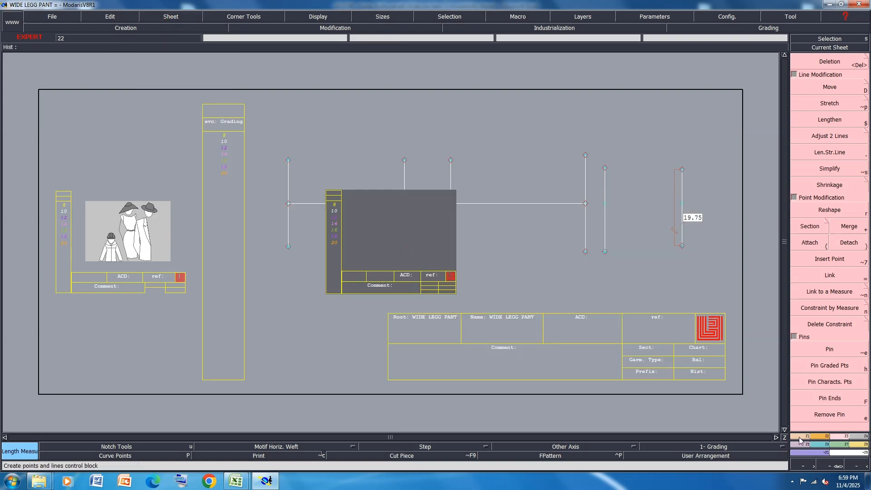
Draw a vertical Bezier line with dx 0 and dy 42 cm on the new sheet.
left_click(800, 456)
left_click(829, 291)
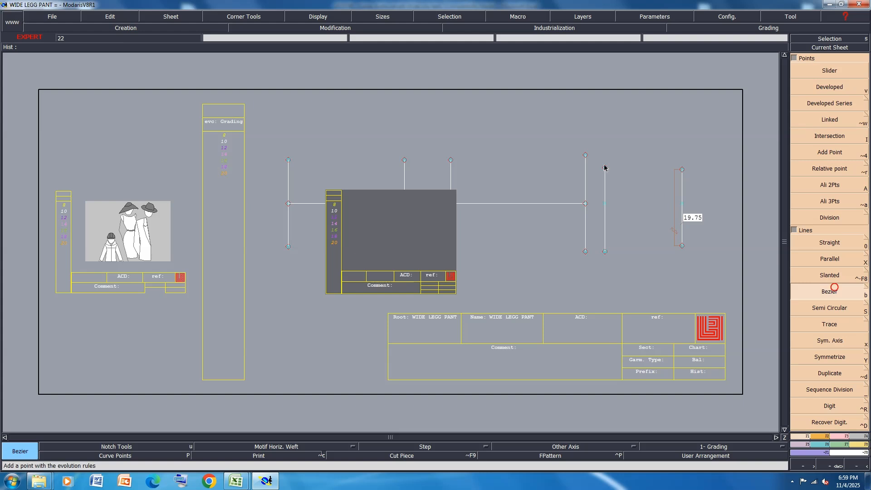
left_click(416, 251)
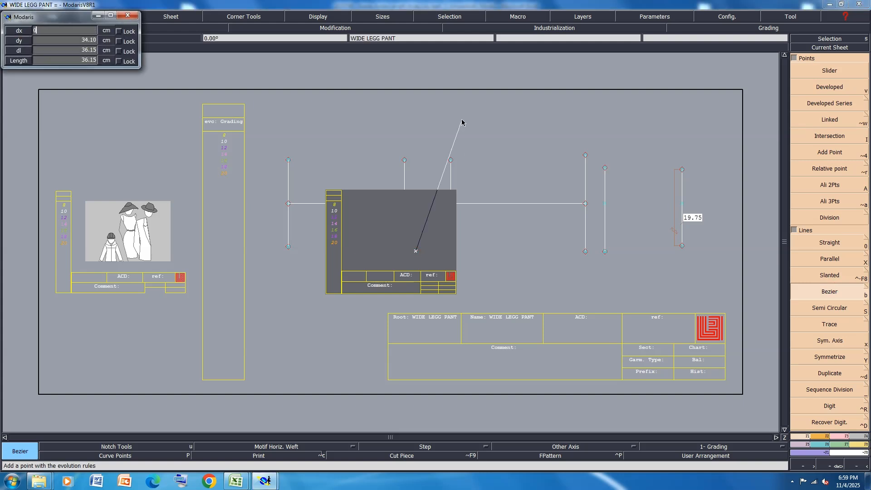
type("0")
key("Return")
type("42")
key("Return")
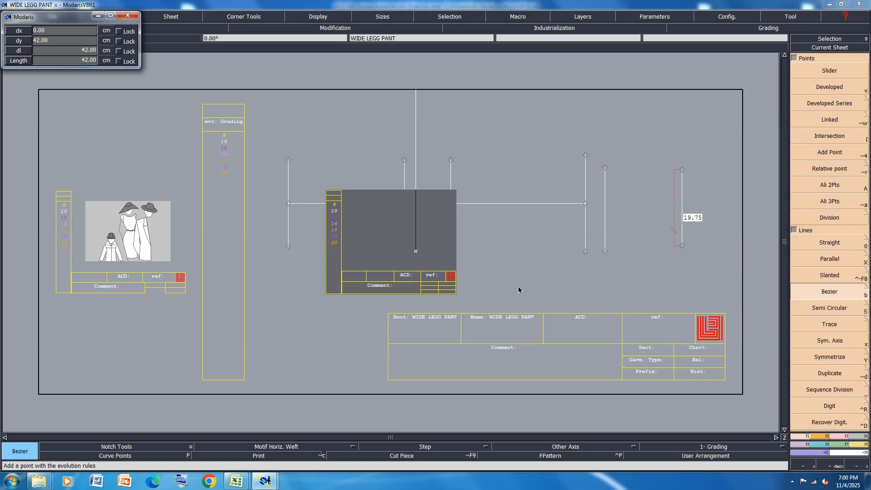
right_click(431, 217)
Check the size 10 waist circumference in the Katies Ankle Length Wide Leg Jean Excel spec and return to Modaris.
mouse_move(235, 484)
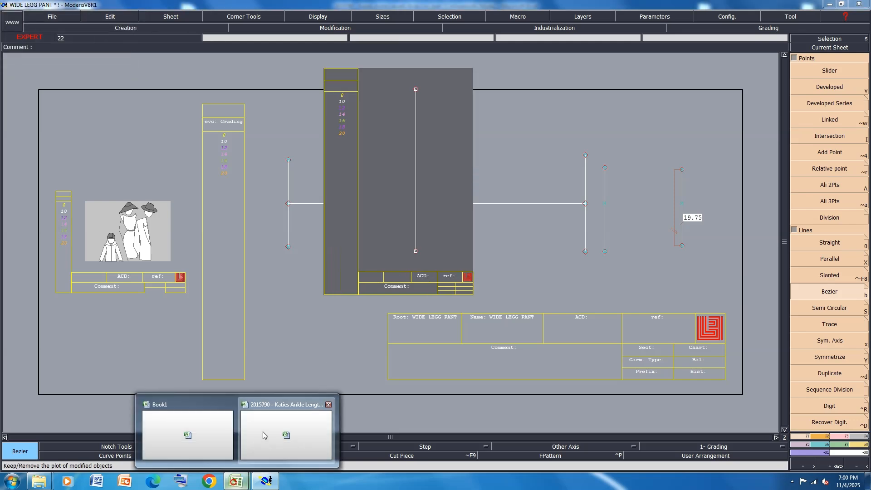
left_click(285, 428)
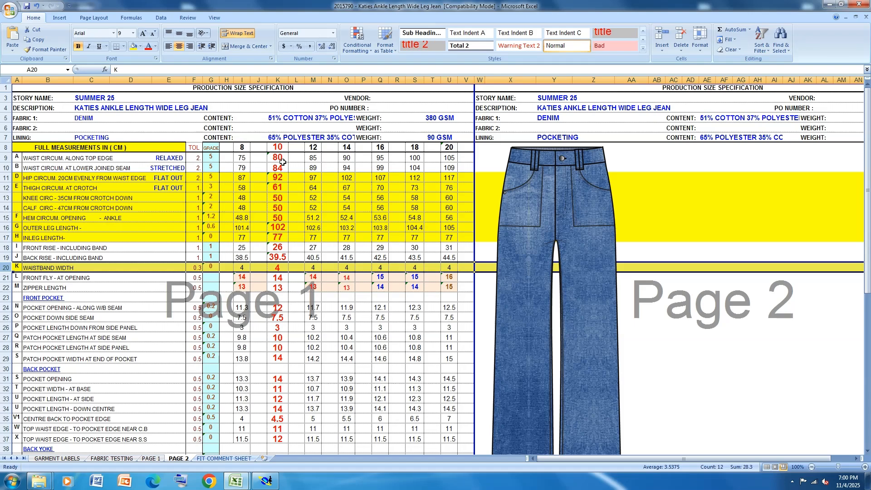
left_click(266, 482)
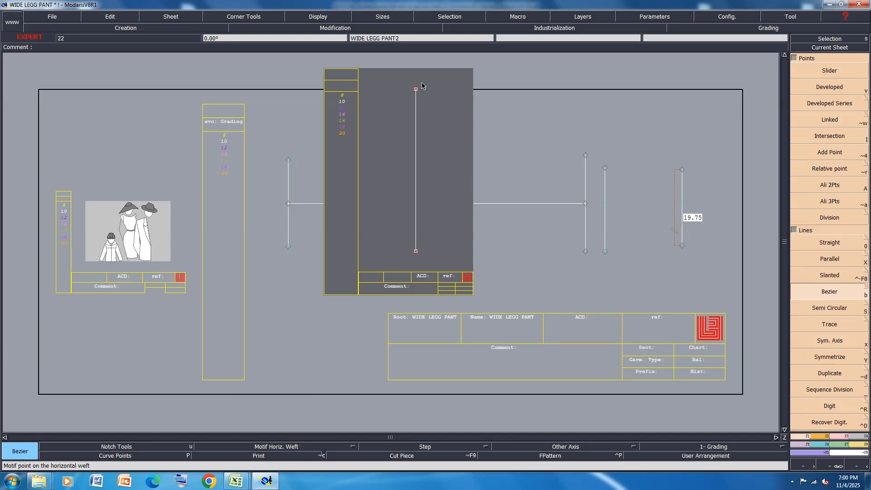
Move the vertical line's upper end straight down with ShiftX 0 and save the model.
left_click(841, 436)
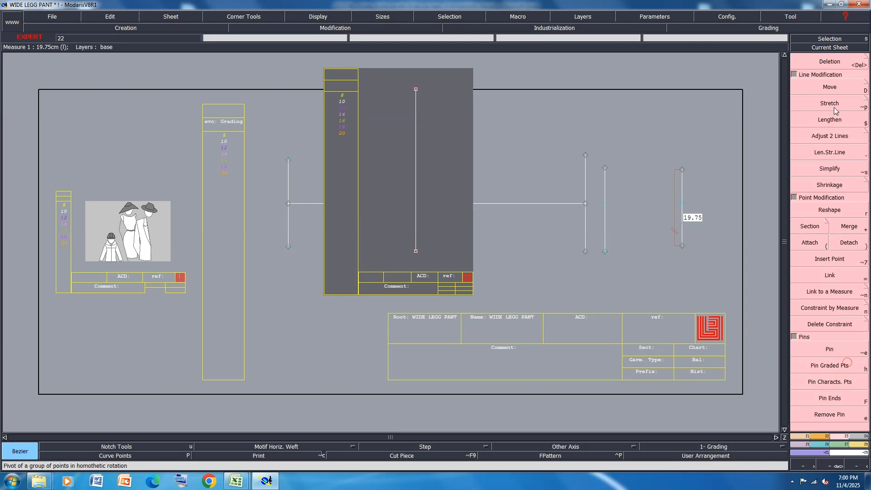
left_click(830, 87)
left_click(416, 90)
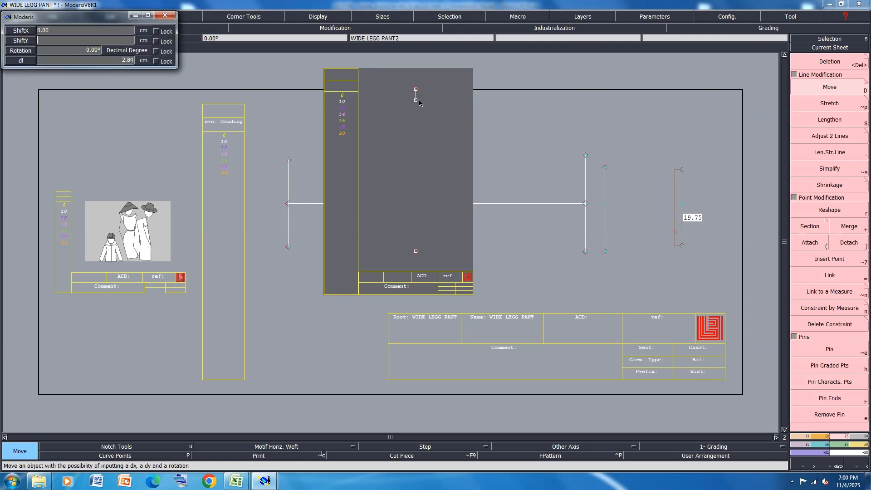
key("Return")
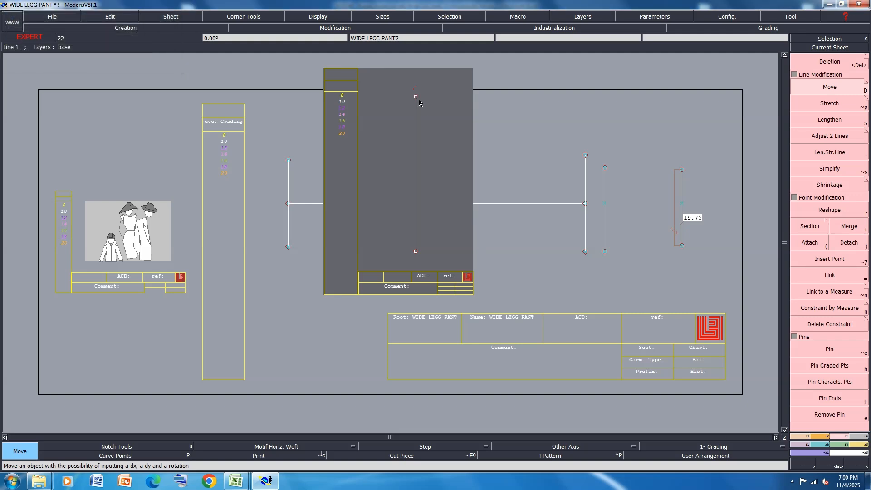
key("ctrl+s")
left_click(374, 293)
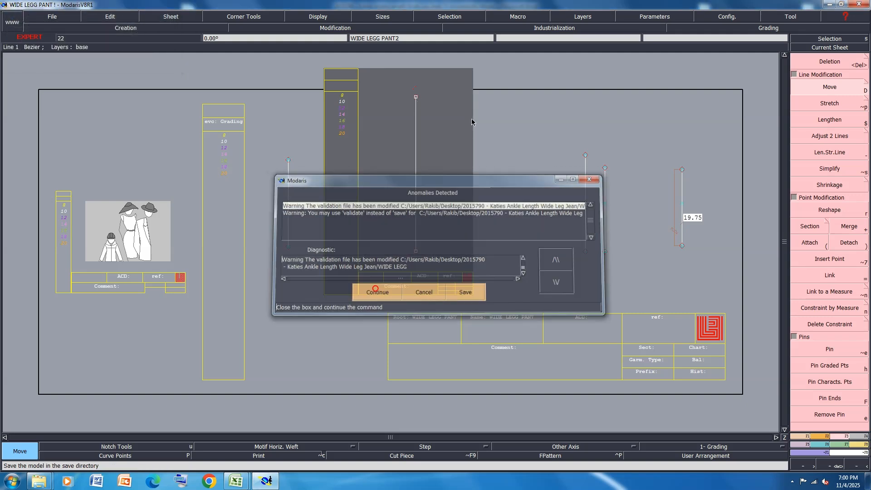
Move the line's upper end about 5 cm along X to slant the line.
left_click(830, 62)
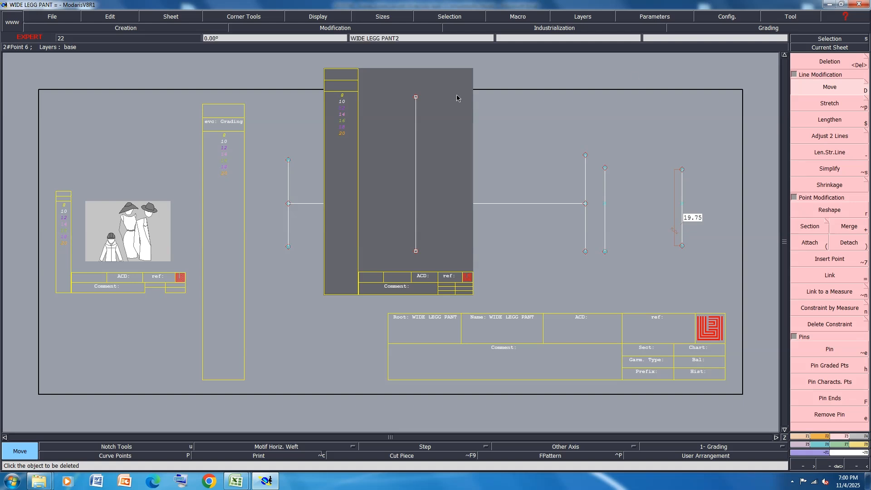
key("d")
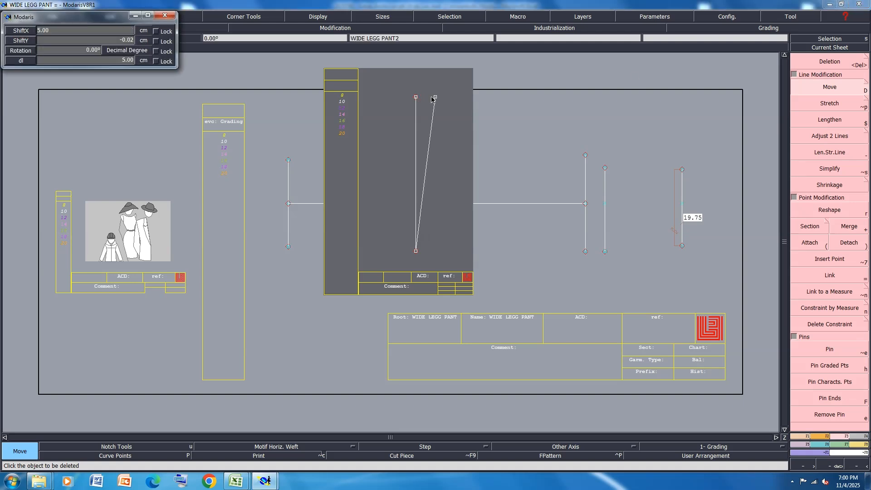
left_click(435, 96)
Display the curve handles and reshape the slanted line into a gentle curve by adjusting its lower and upper handles.
scroll(435, 96, "up", 2)
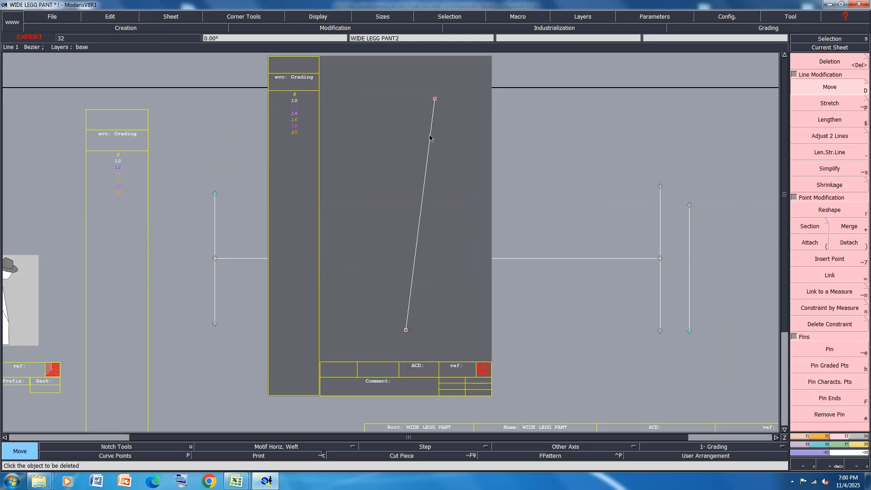
left_click(309, 17)
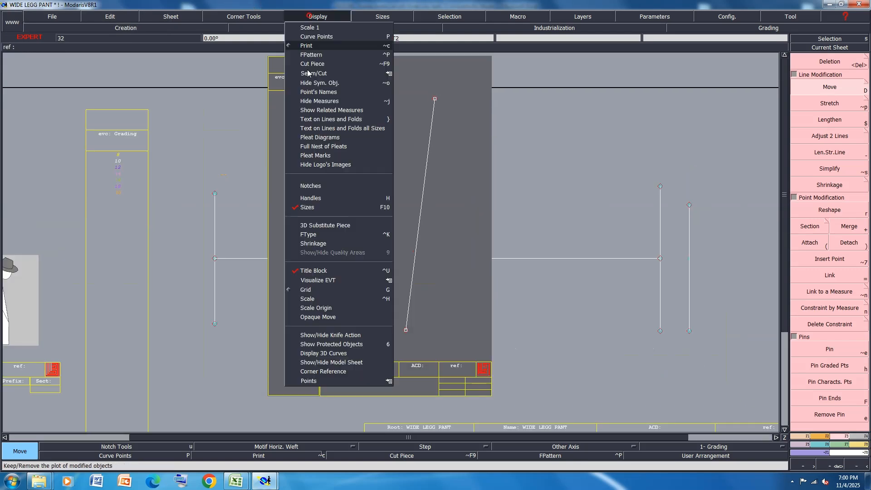
left_click(308, 200)
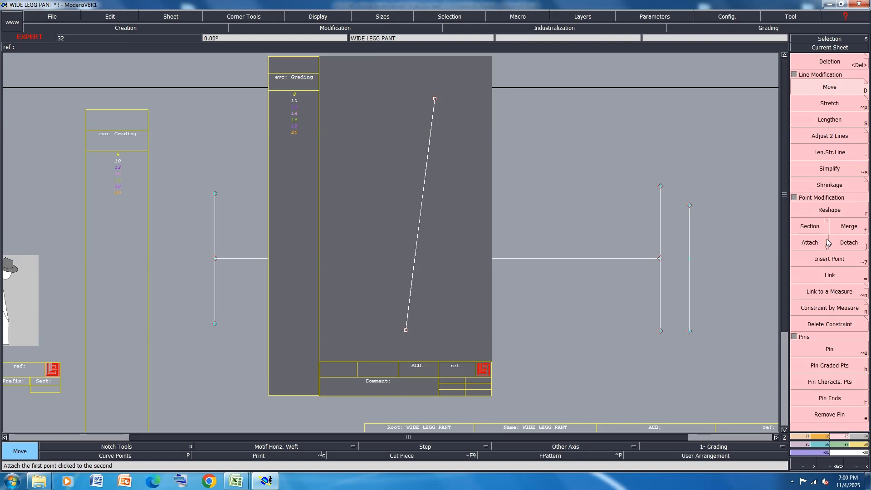
left_click(844, 209)
left_click(415, 259)
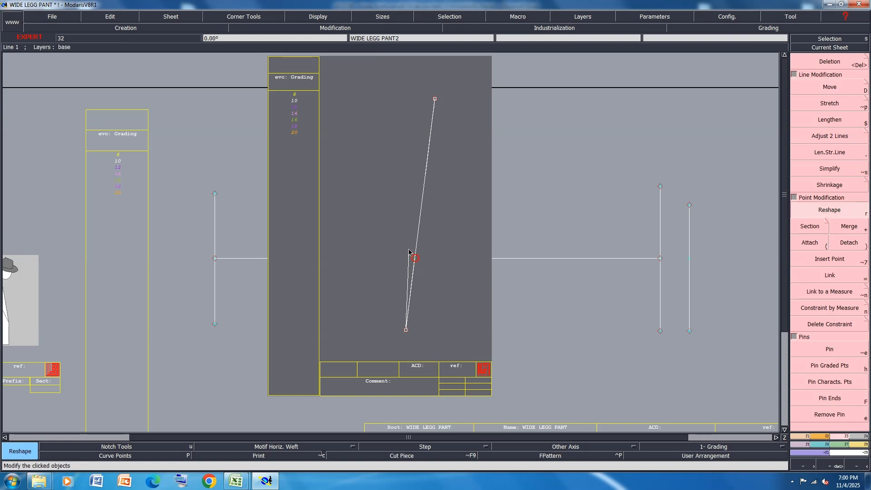
left_click(415, 166)
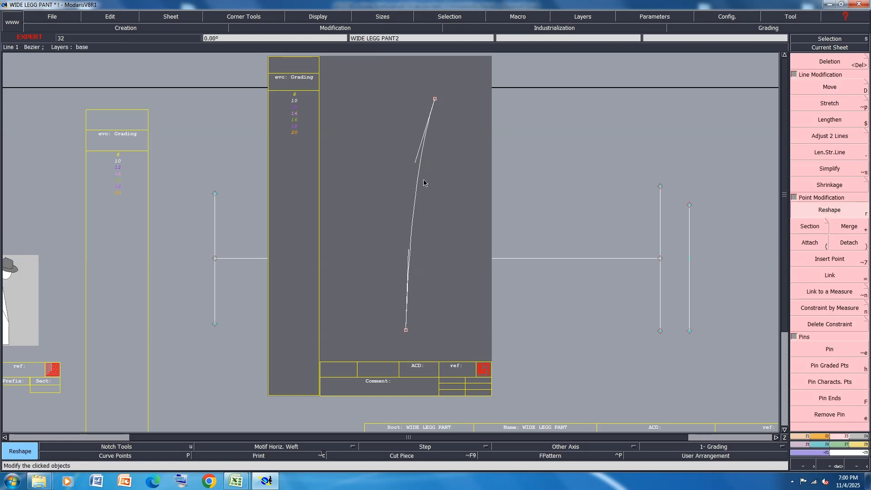
Refine the waistband curve by making the lower handle nearly vertical and bringing the upper handle closer to the line.
scroll(433, 247, "up", 1)
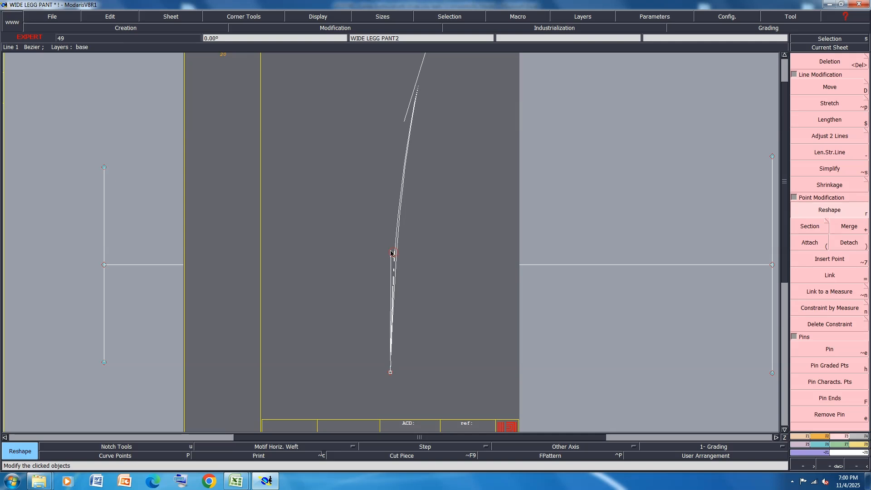
scroll(396, 257, "down", 1)
scroll(399, 193, "up", 1)
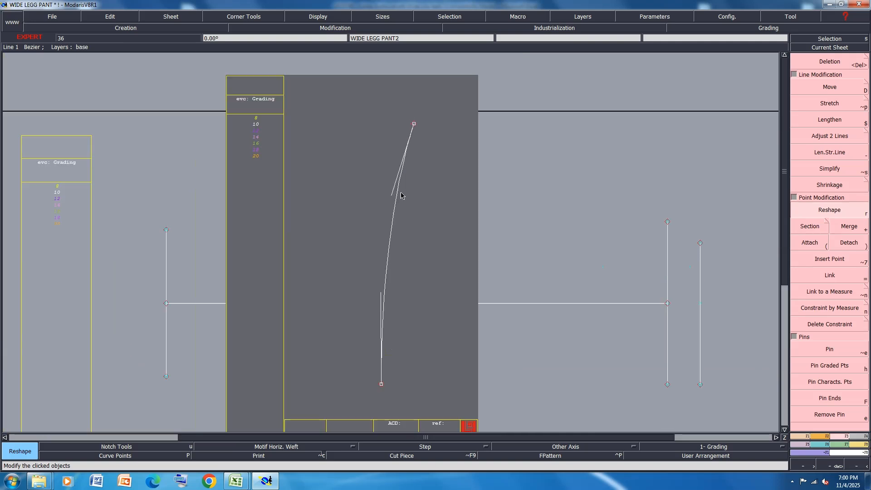
left_click(394, 194)
left_click(394, 205)
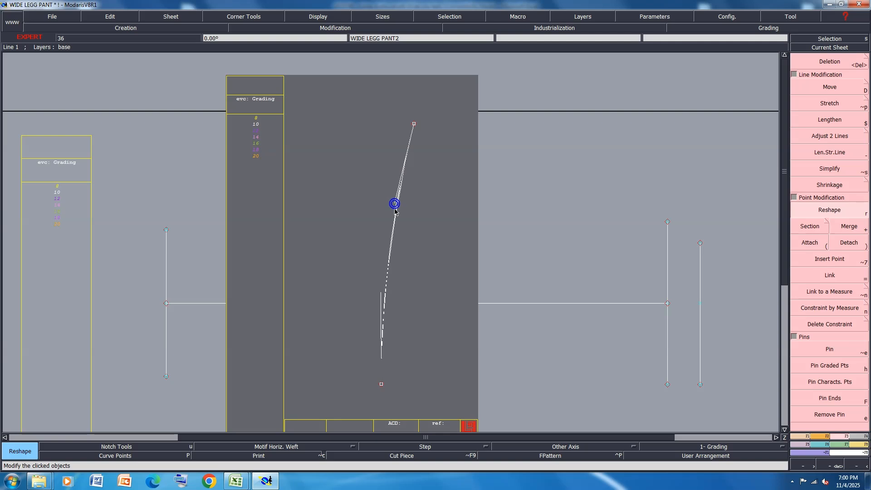
scroll(376, 385, "up", 1)
scroll(378, 383, "up", 1)
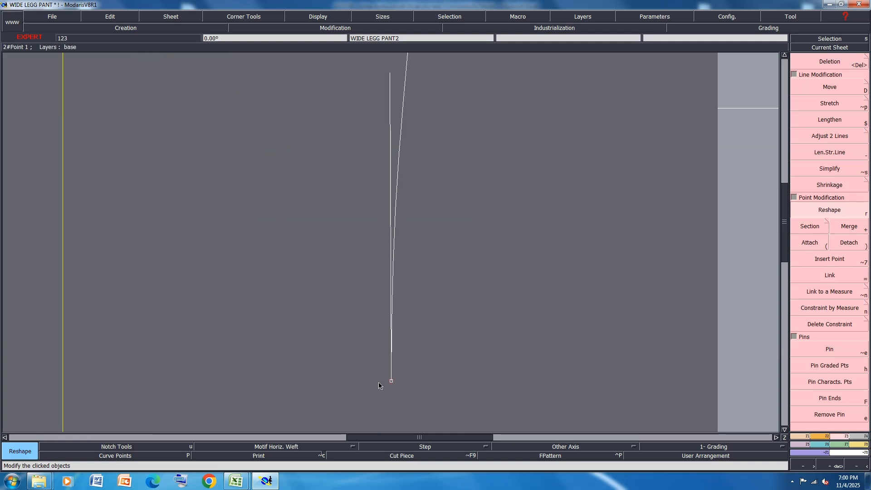
Create a dynamic length measure along the curve between its lower and upper ends.
key("l")
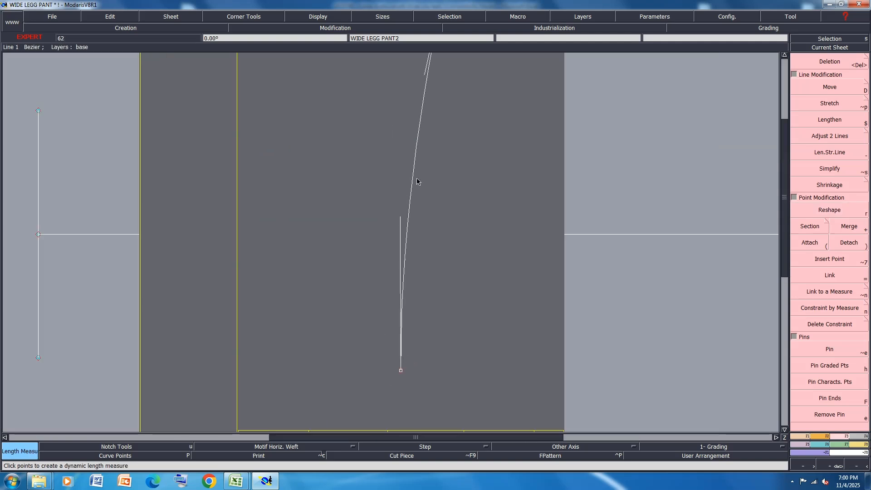
left_click(422, 234)
left_click(494, 389)
scroll(394, 327, "down", 5)
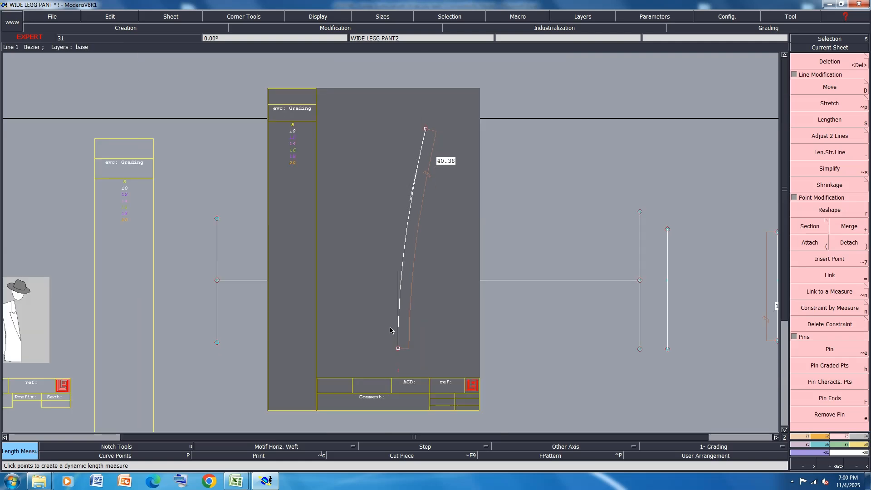
Move the curve's upper end with ShiftX 0 and ShiftY -0.38 cm, and save the model.
key("d")
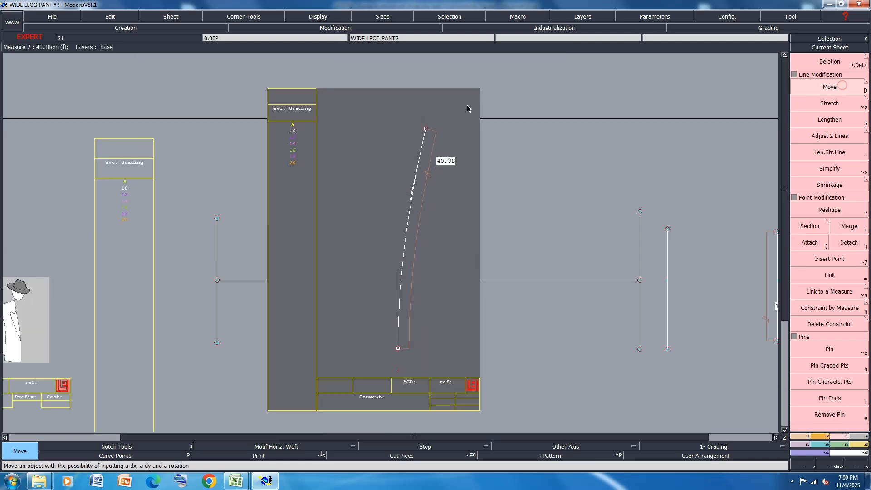
left_click(426, 130)
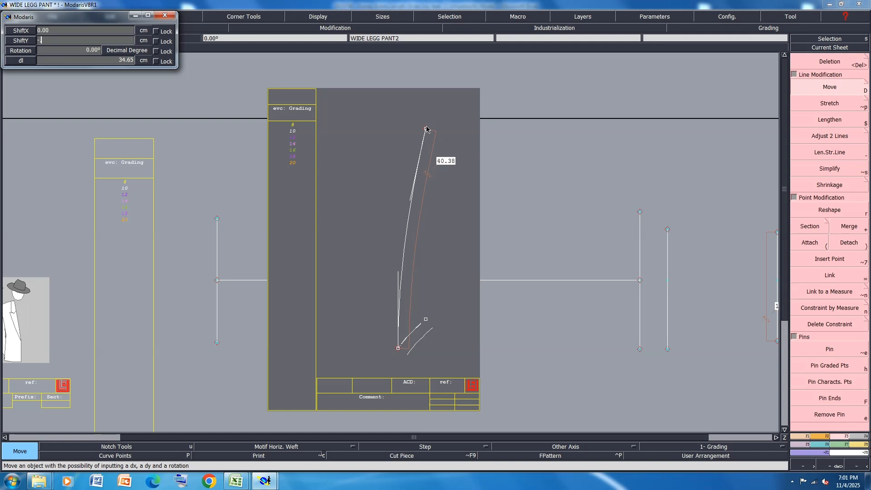
type("-.38")
key("Return")
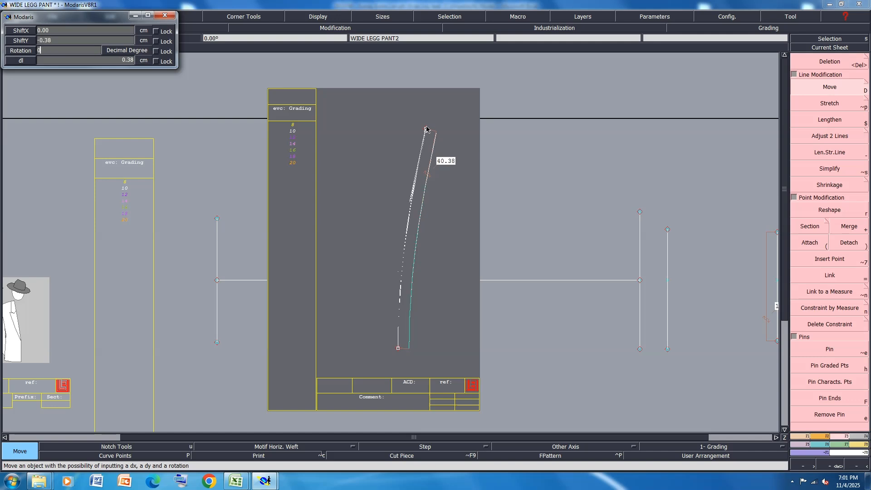
left_click(455, 107)
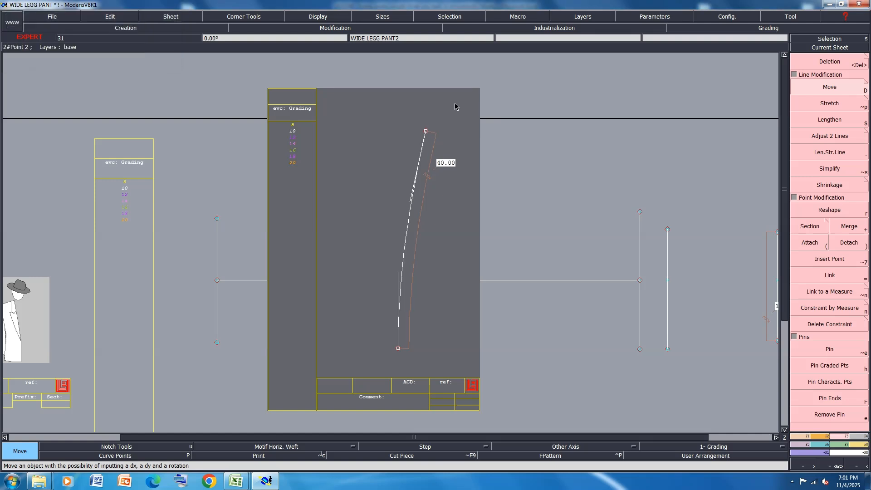
key("ctrl+s")
left_click(379, 294)
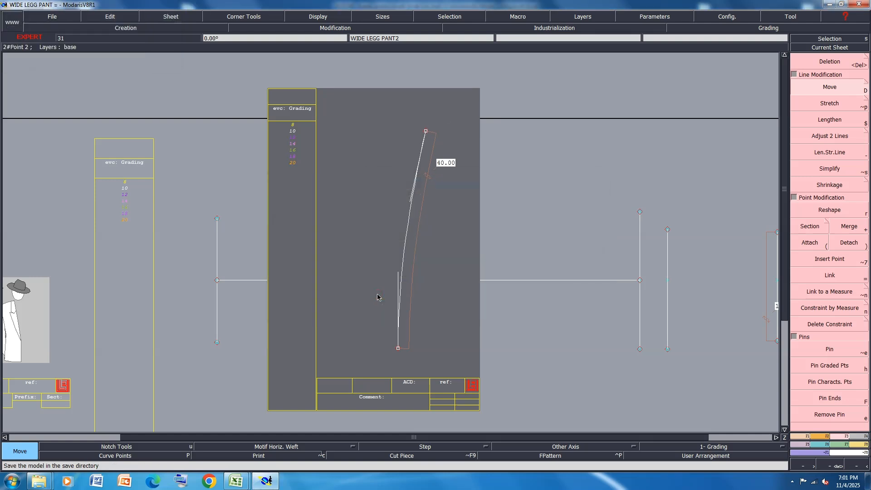
Create a parallel copy of the waistband curve at a distance of 4 cm on its outer side.
key("shift+x")
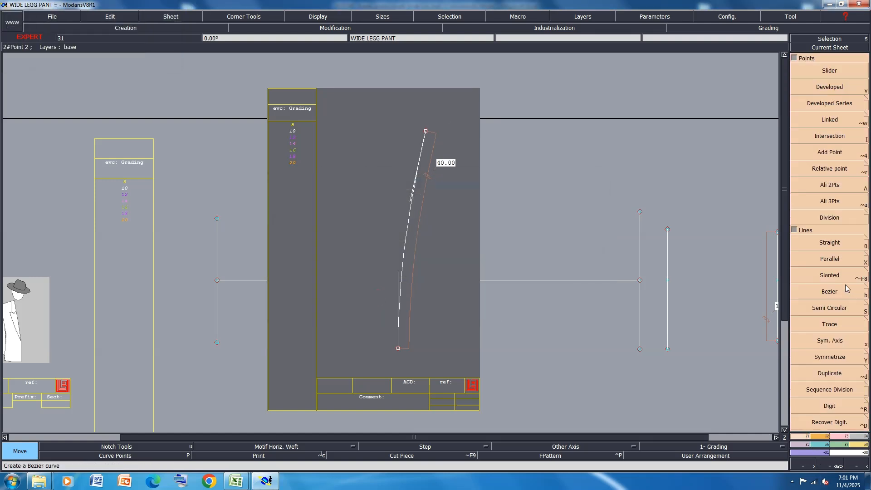
left_click(401, 271)
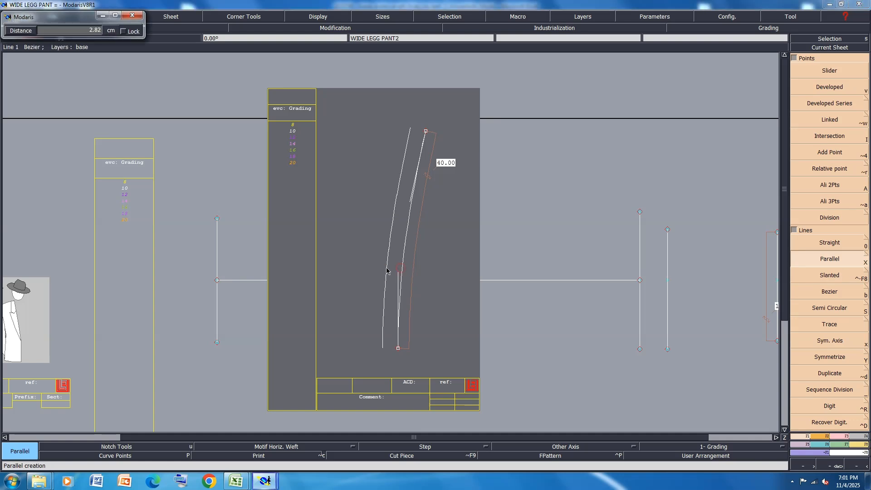
type("4")
key("Return")
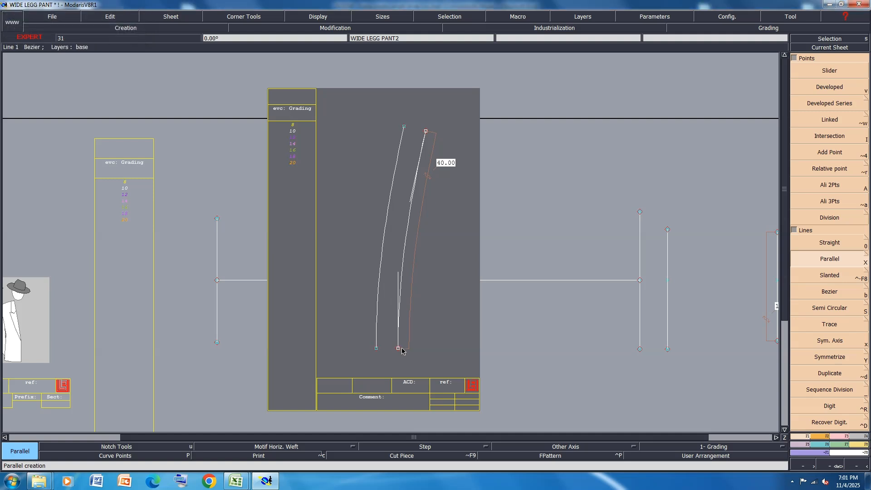
Create a dynamic length measure along the parallel copy of the waistband curve.
key("shift+a")
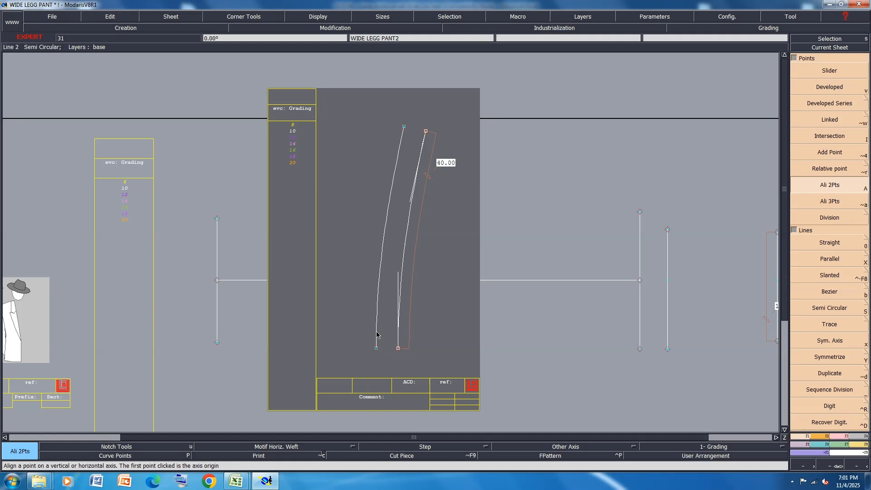
key("l")
left_click(376, 346)
left_click(431, 94)
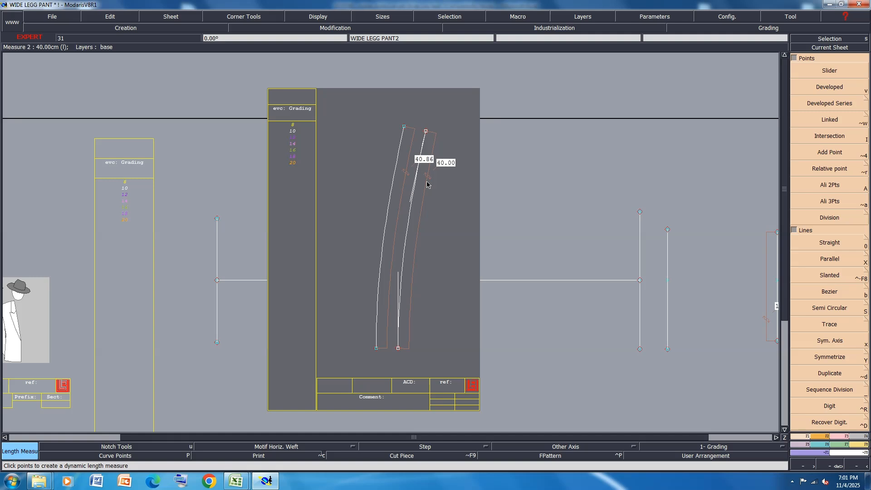
Undo the new length measure and the parallel copy of the waistband curve.
key("ctrl+z")
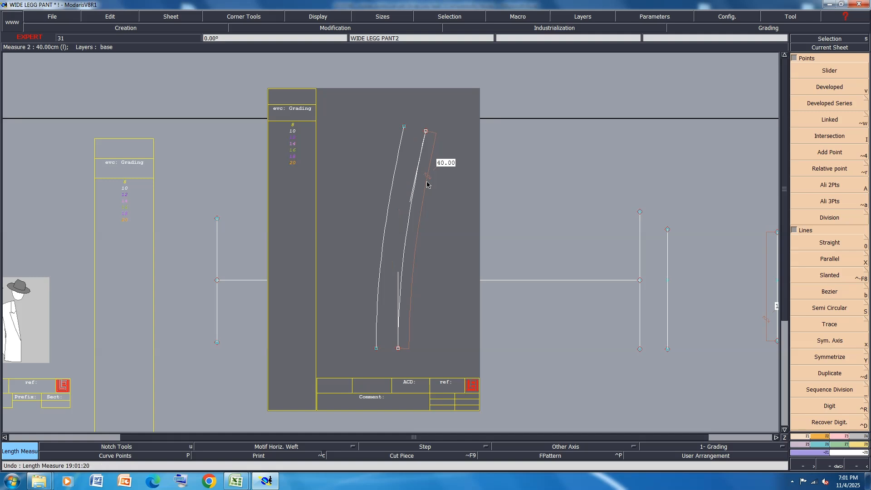
key("ctrl+z")
key("ctrl+z")
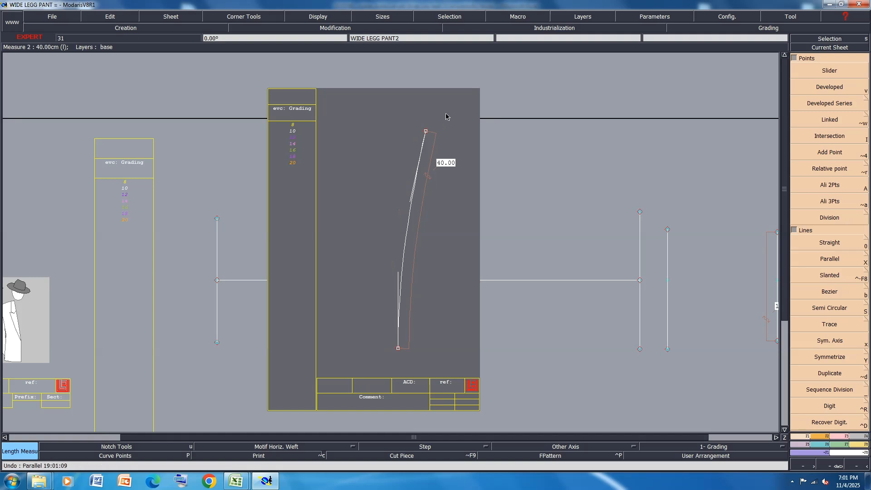
Move the waistband curve's upper end with ShiftX 3 cm and ShiftY 0.
left_click(840, 436)
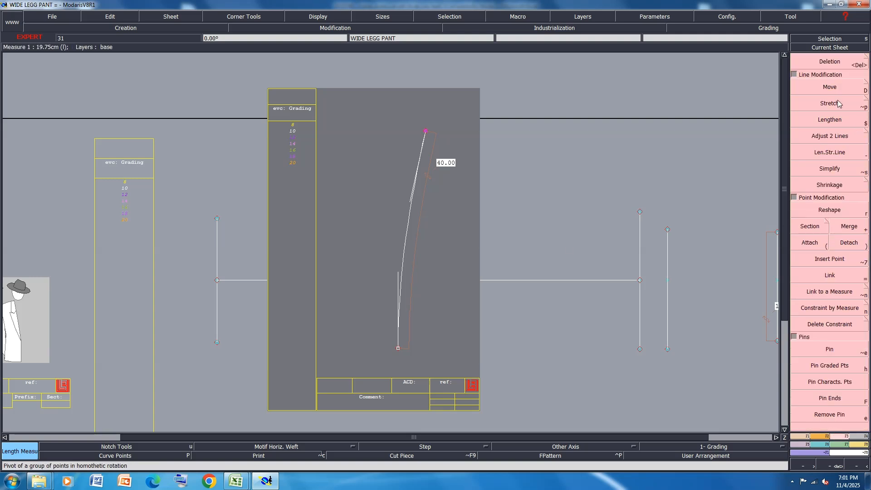
left_click(829, 87)
left_click(429, 132)
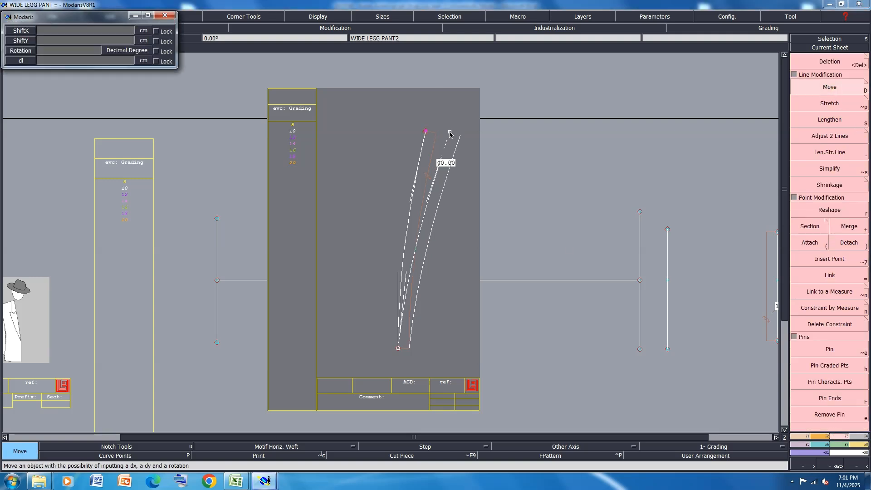
type("3")
key("Tab")
type("0")
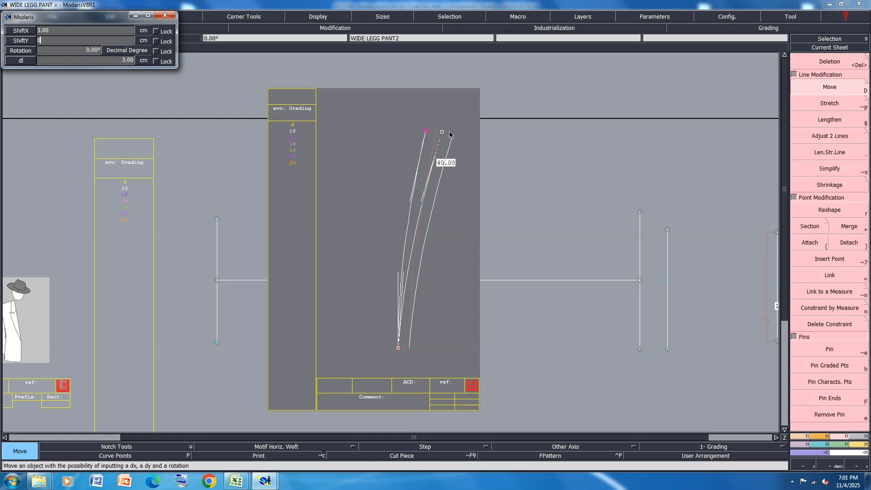
left_click(450, 135)
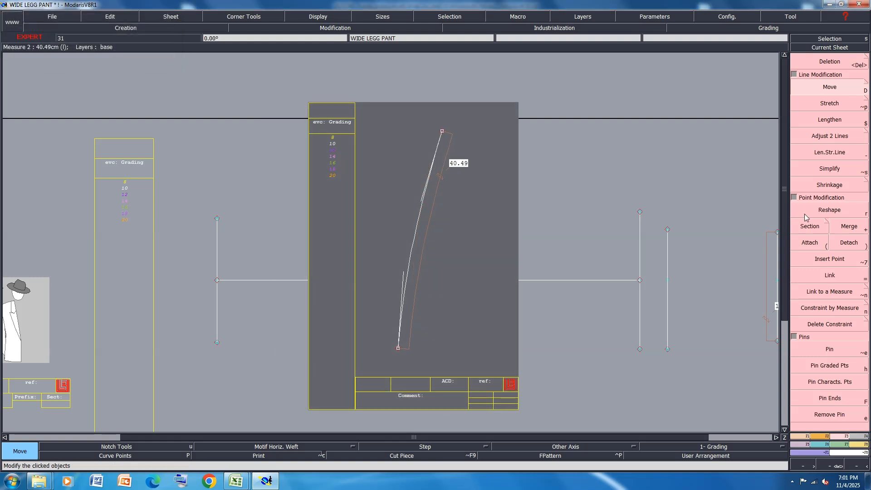
Reshape the waistband curve by making the lower handle nearly vertical and pulling the upper handle outward to deepen the bend.
left_click(812, 210)
scroll(404, 285, "up", 2)
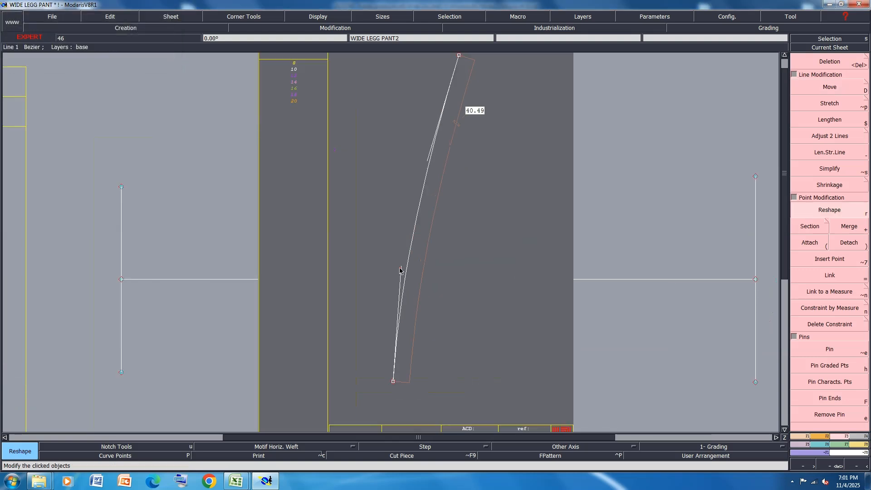
left_click(400, 268)
left_click(396, 262)
scroll(403, 282, "down", 2)
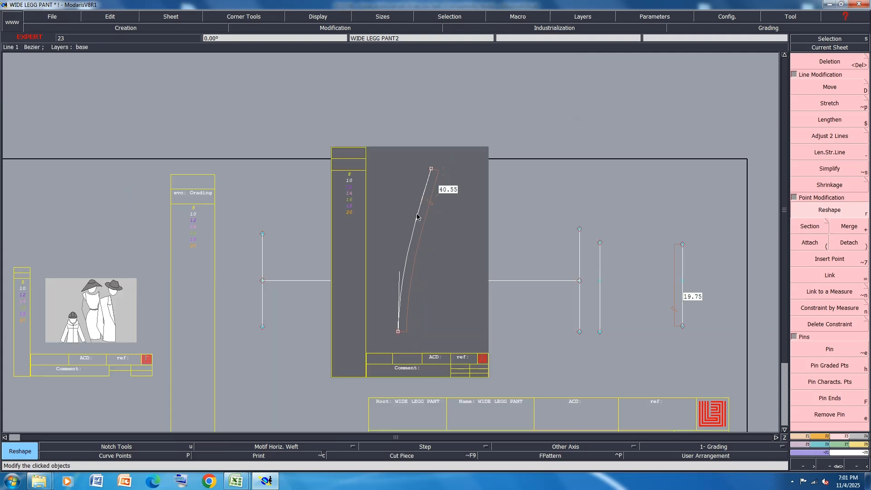
scroll(403, 293, "up", 3)
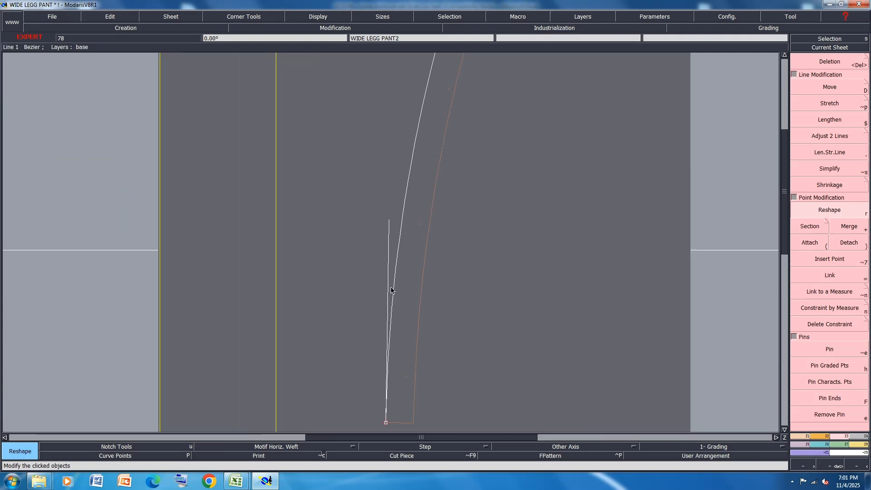
left_click(389, 222)
left_click(388, 222)
left_click(388, 222)
left_click(387, 223)
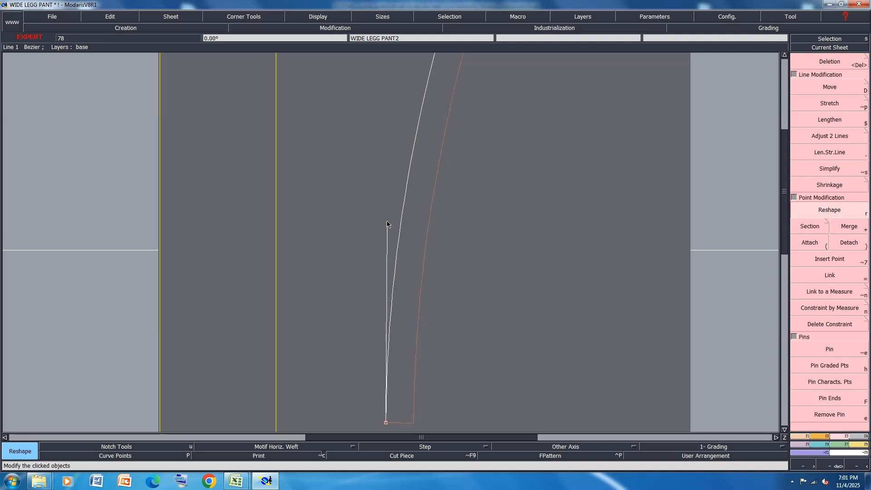
scroll(388, 223, "down", 2)
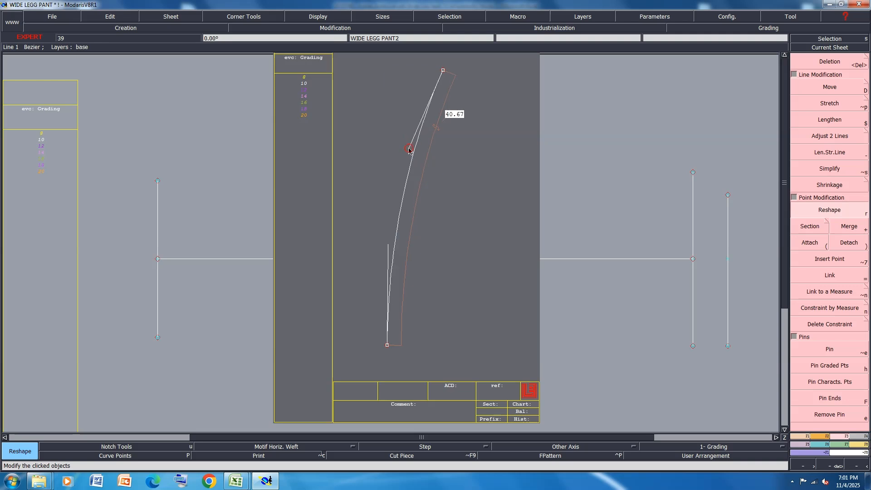
Move the waistband curve's upper end with ShiftX 0 and ShiftY -0.67 cm.
left_click(830, 86)
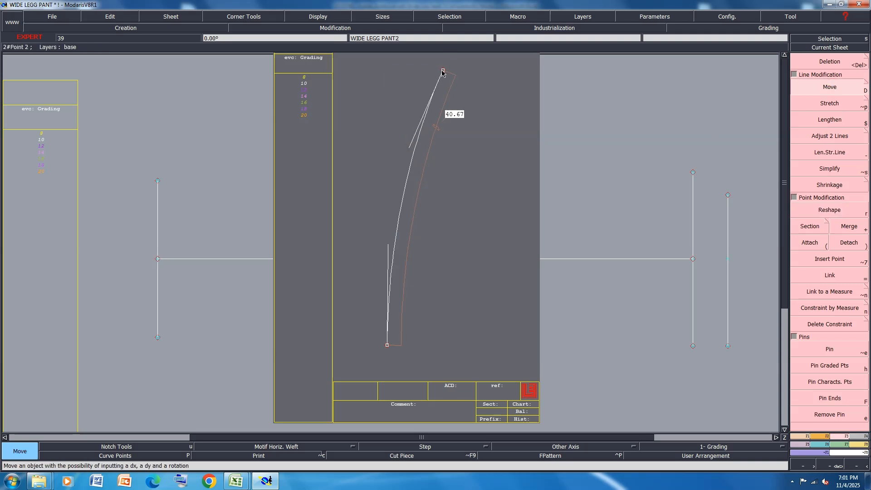
left_click(442, 71)
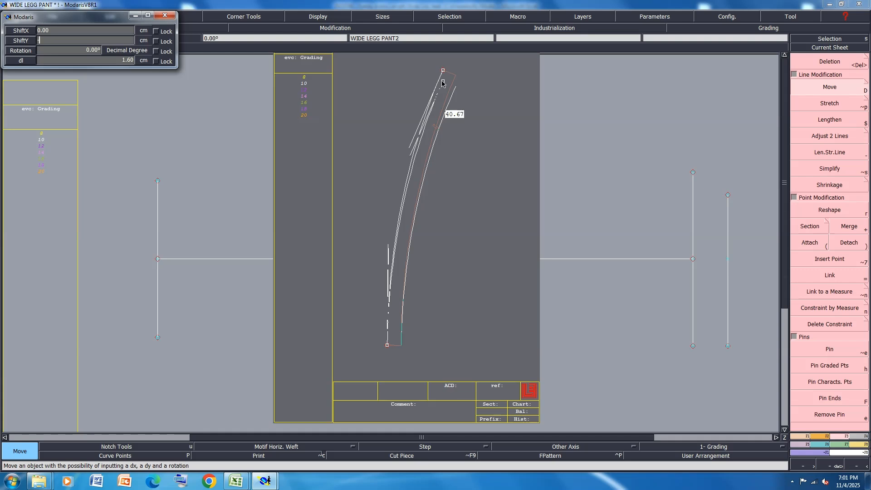
type("-.67")
key("Return")
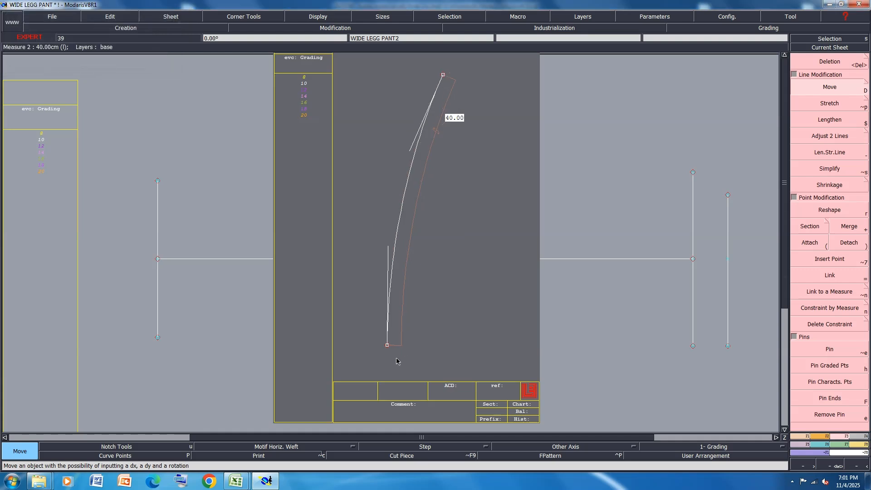
Draw a straight line from the waistband curve's lower end with dx -4 cm and dy 0.
key("d")
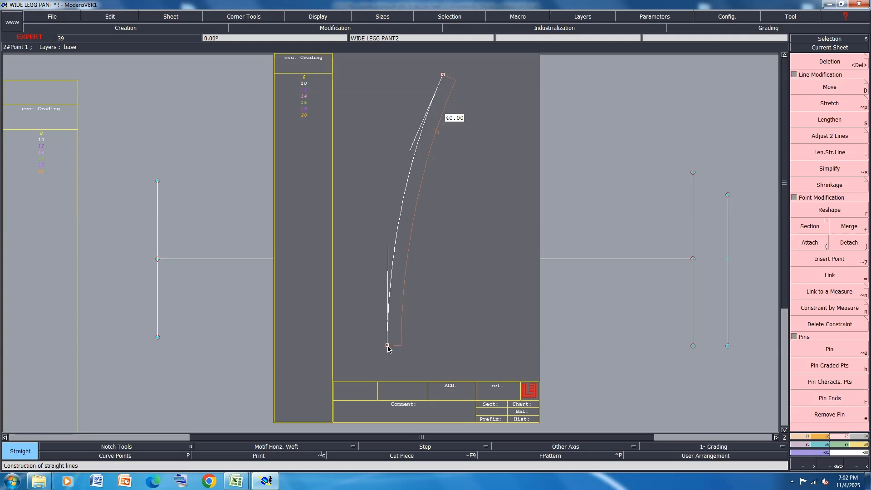
left_click(381, 348)
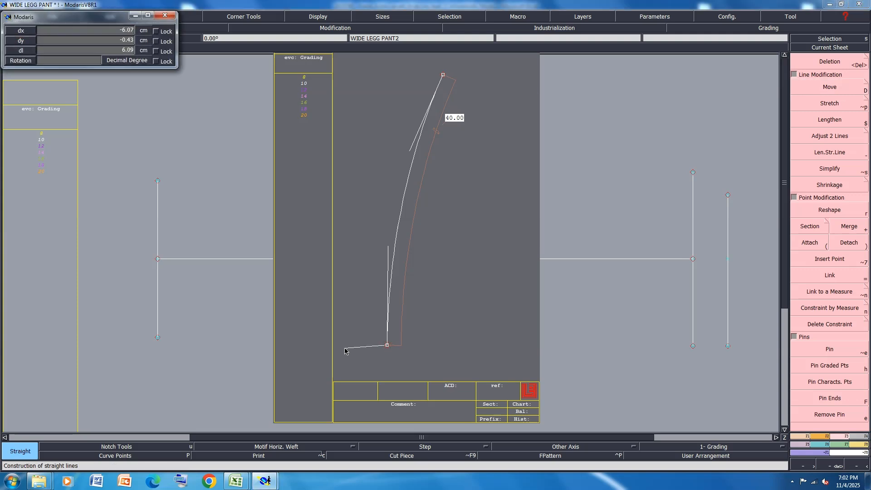
type("-4")
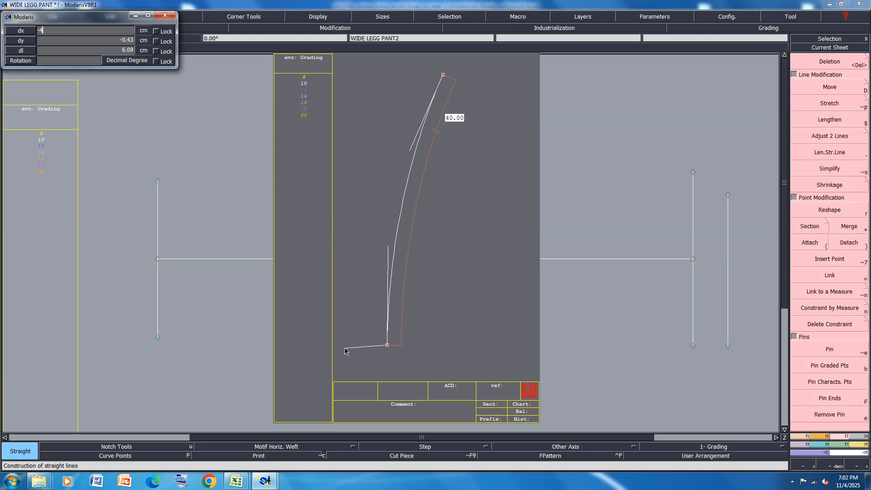
key("Tab")
type("0")
key("Return")
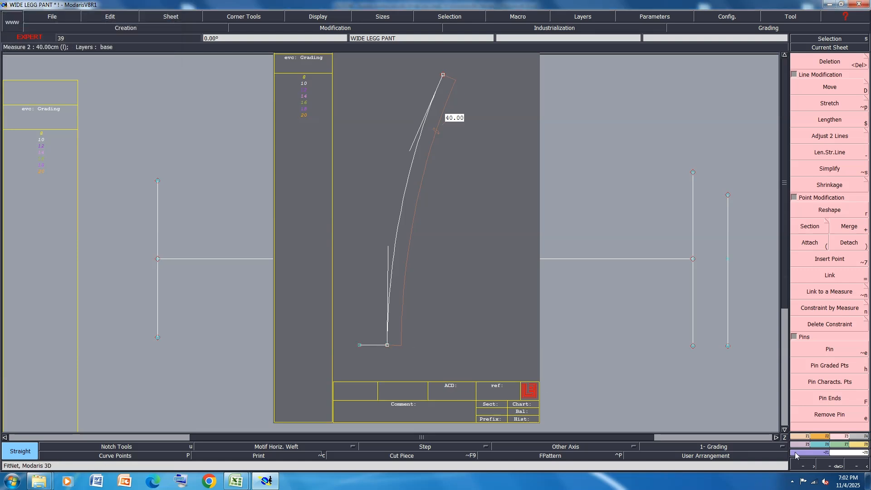
Create a symmetry axis along the short horizontal line and symmetrize the waistband curve about it.
left_click(799, 435)
left_click(835, 342)
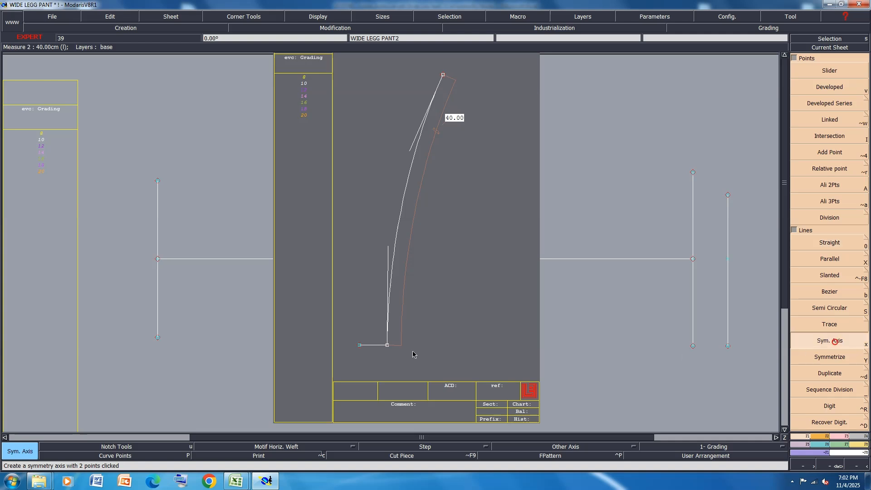
left_click(388, 345)
left_click(375, 345)
left_click(838, 352)
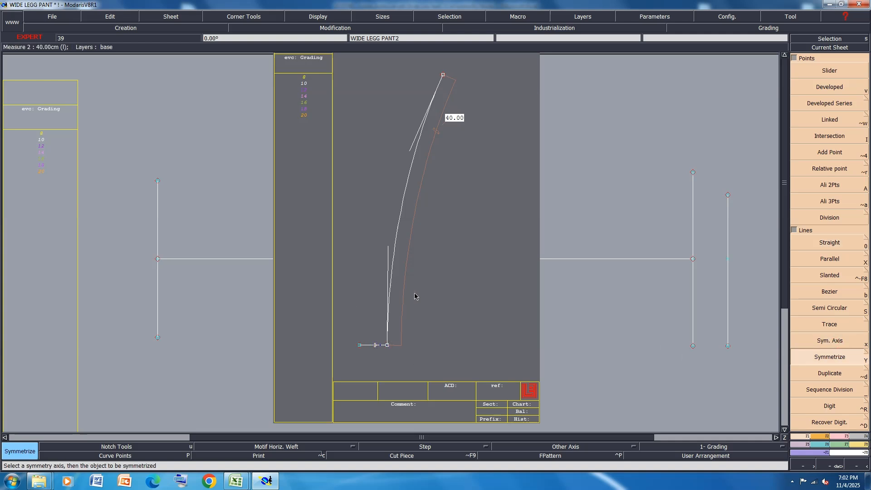
left_click(388, 302)
scroll(407, 283, "down", 1)
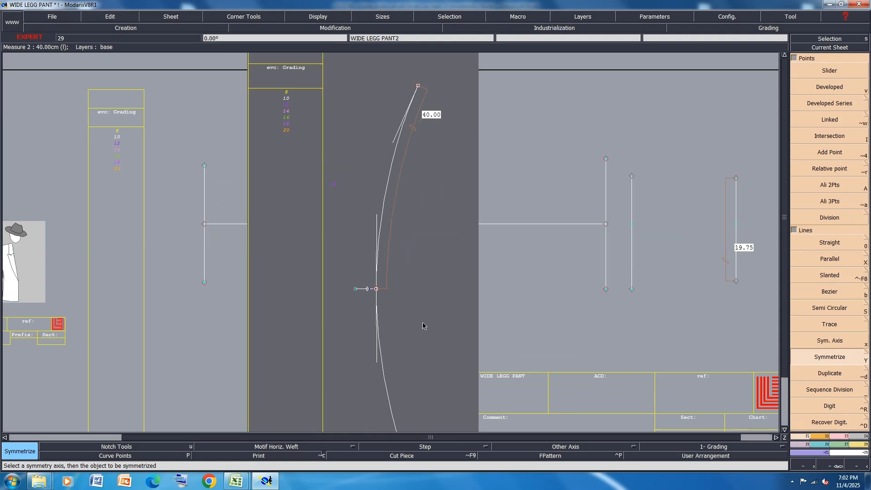
Inspect the join between the two mirrored halves, then undo the symmetrized curve and the symmetry axis.
scroll(384, 298, "down", 1)
scroll(397, 292, "up", 6)
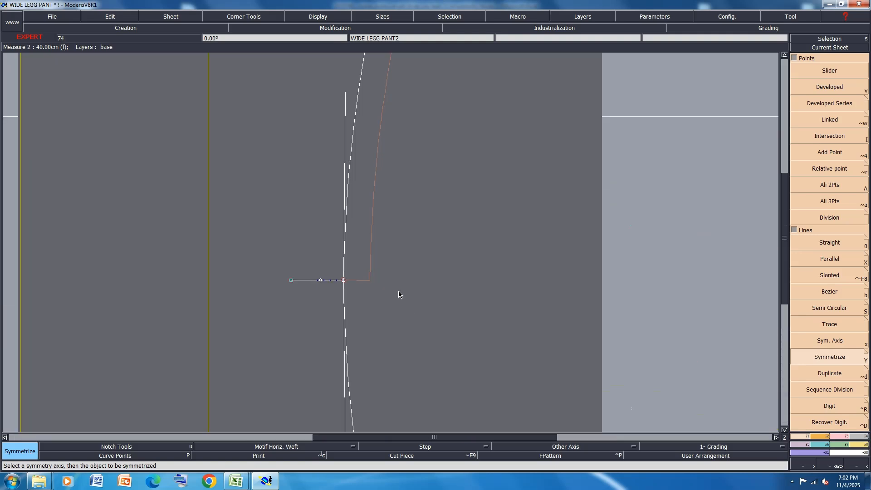
scroll(357, 283, "down", 6)
key("ctrl+z")
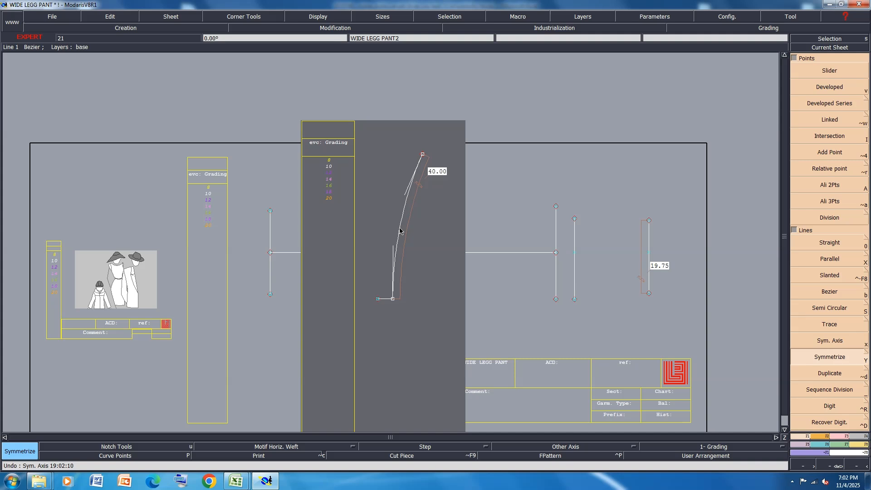
Create a parallel copy of the reshaped waistband curve at a distance of 4 cm, on the side of the short line.
key("shift+x")
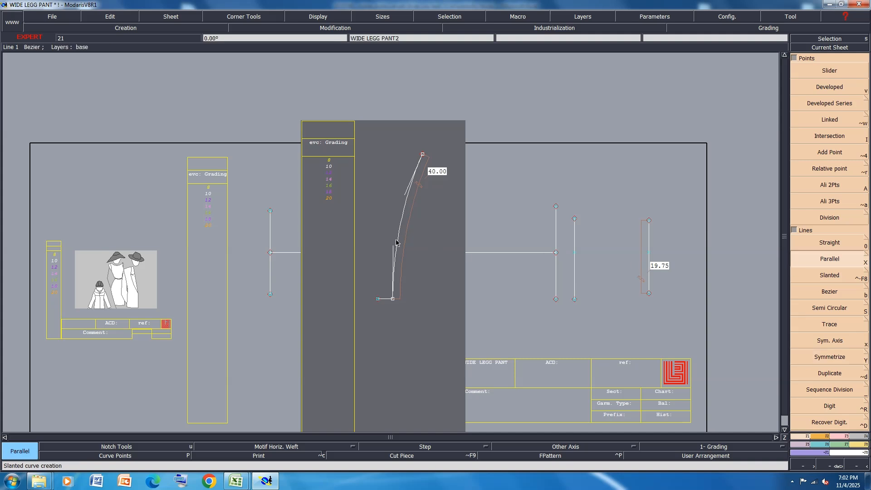
left_click(398, 242)
type("4")
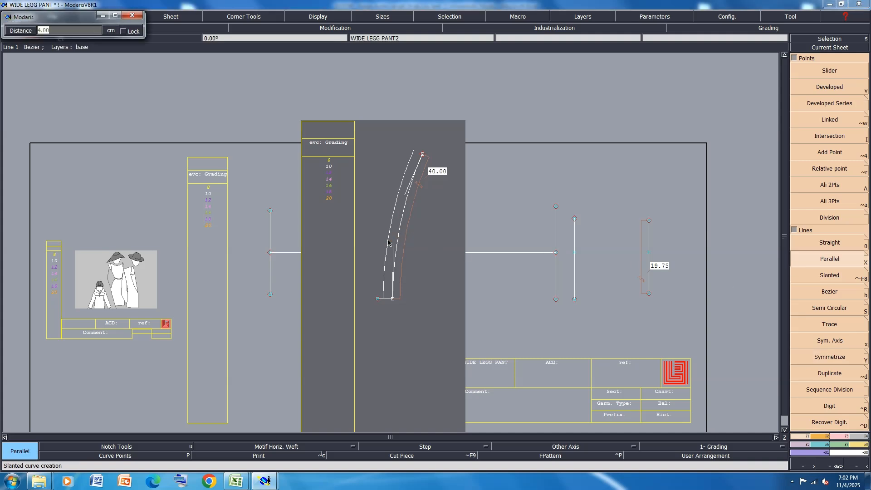
key("Return")
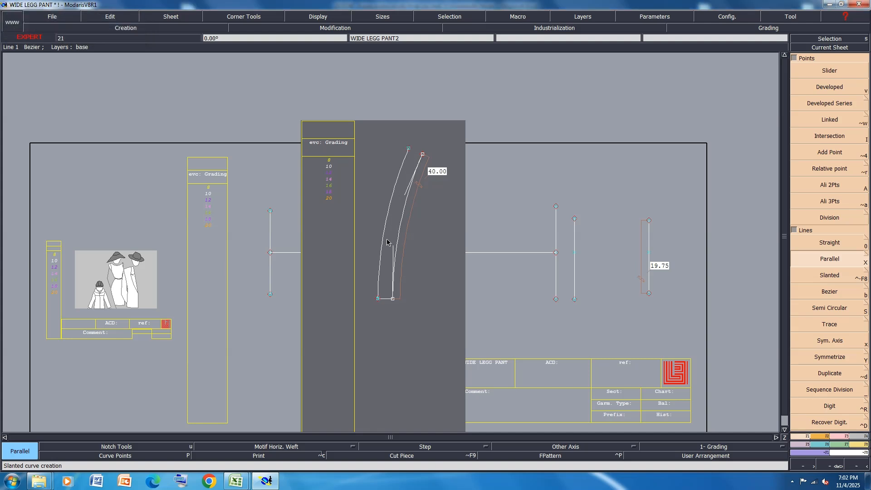
Attach the parallel curve's lower end to the free end of the short horizontal line.
scroll(391, 319, "up", 4)
scroll(355, 245, "up", 5)
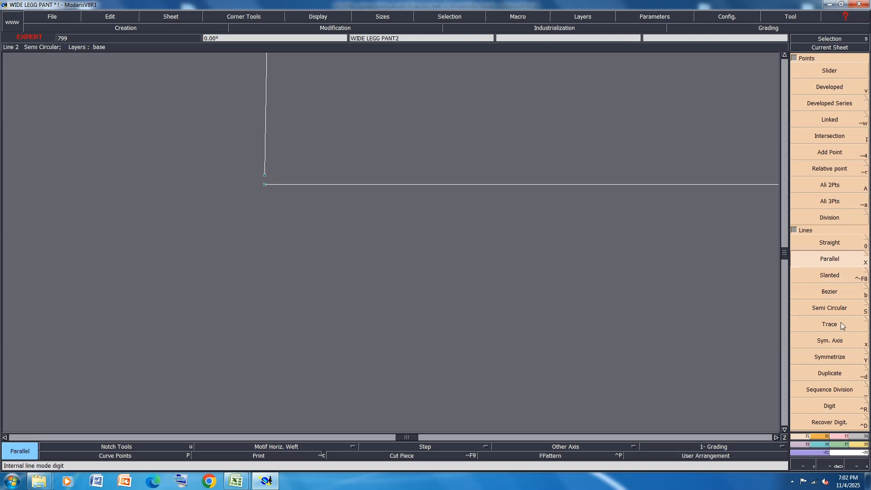
left_click(838, 436)
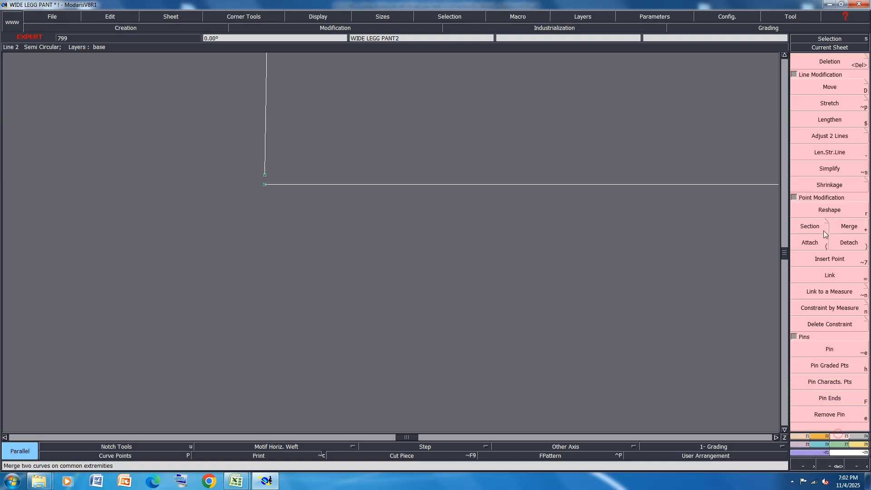
left_click(815, 239)
left_click(265, 175)
left_click(265, 184)
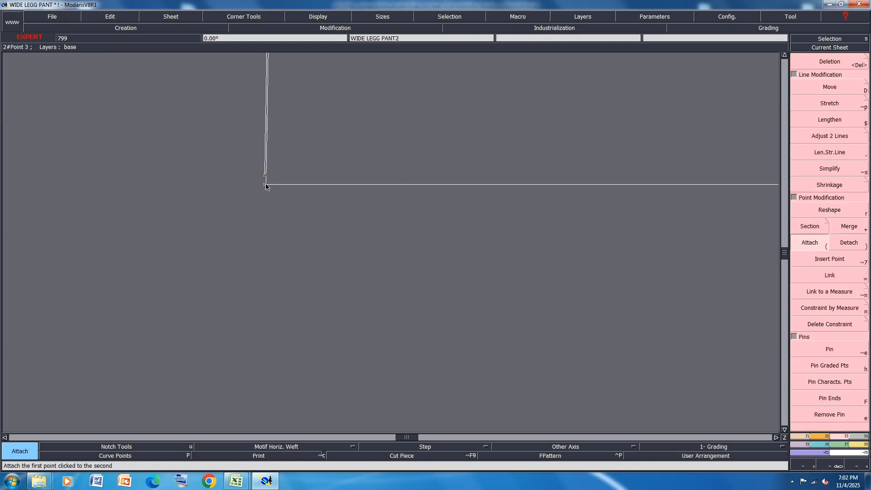
scroll(272, 272, "down", 5)
scroll(356, 229, "down", 4)
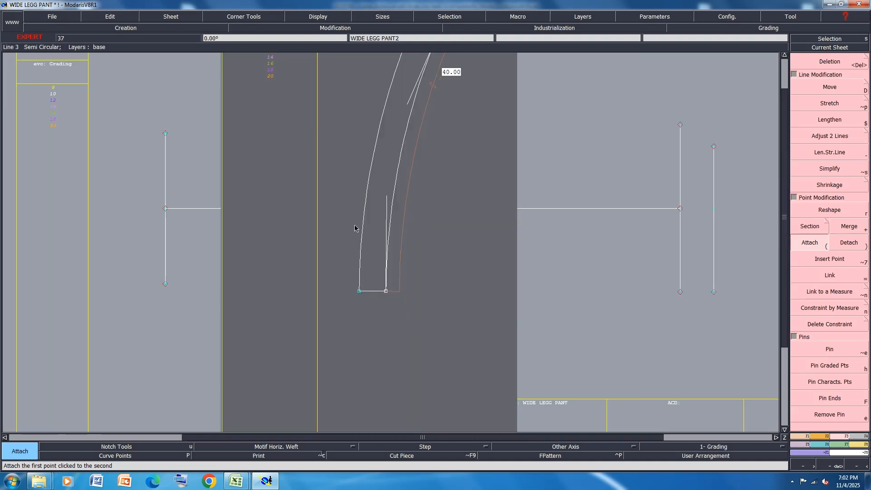
Create a dynamic length measure along the outer parallel curve of the waistband.
key("l")
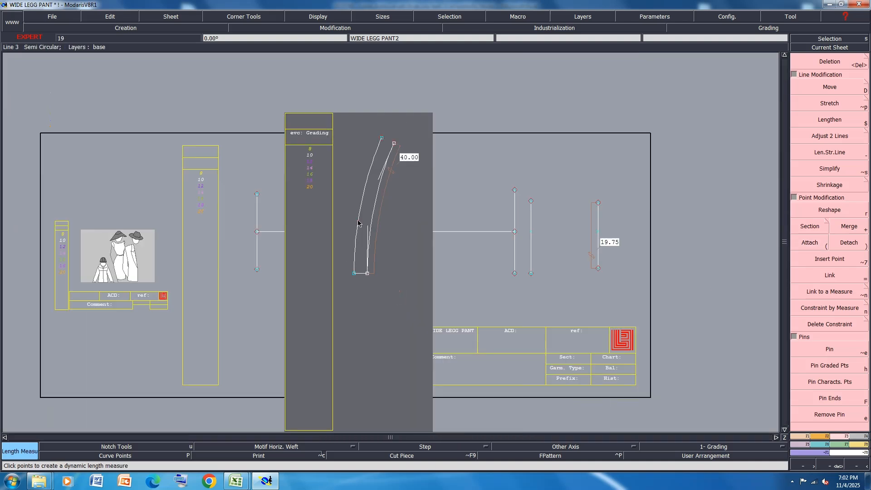
left_click(358, 221)
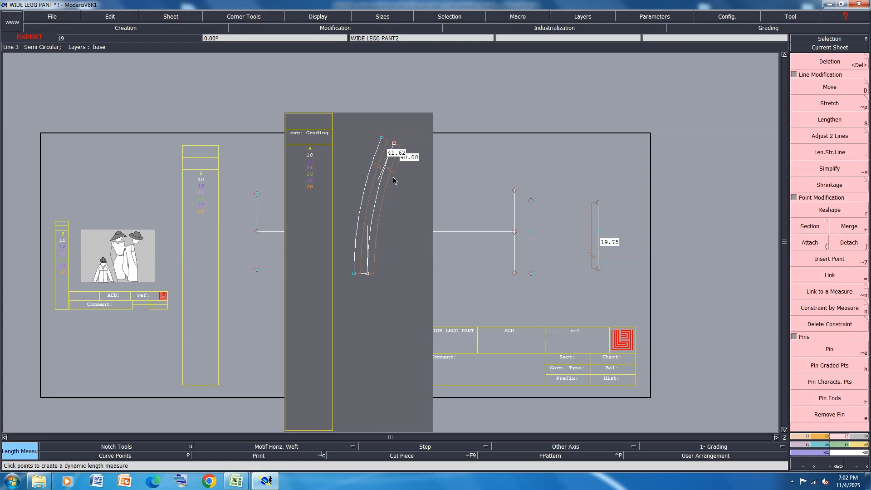
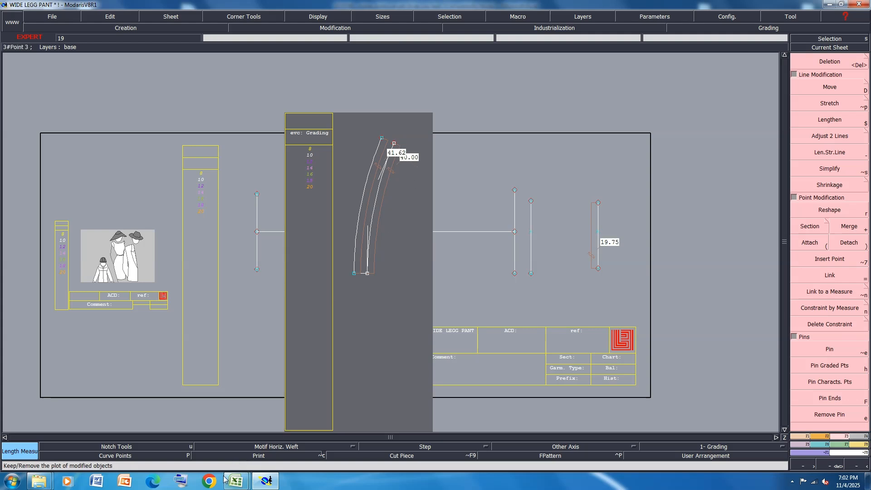
Switch to the Excel measurement spec, check the waist circumference and waistband values, and return to the Modaris pattern.
mouse_move(236, 484)
left_click(290, 431)
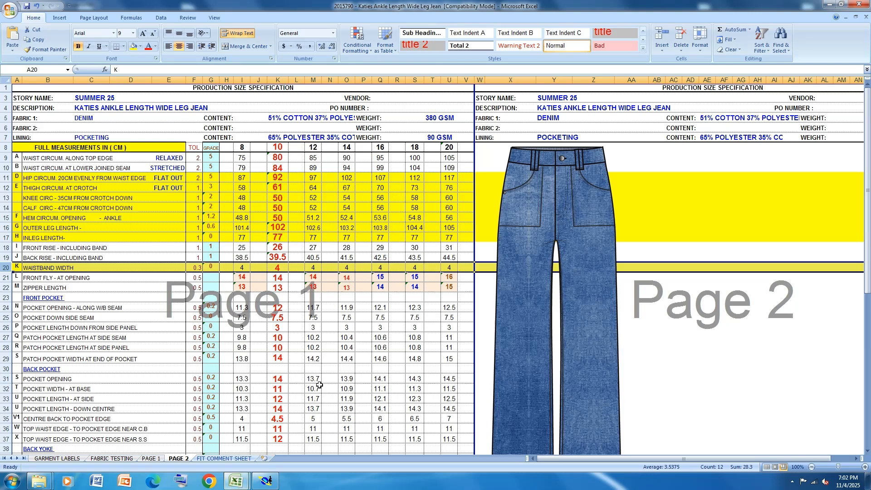
left_click(266, 481)
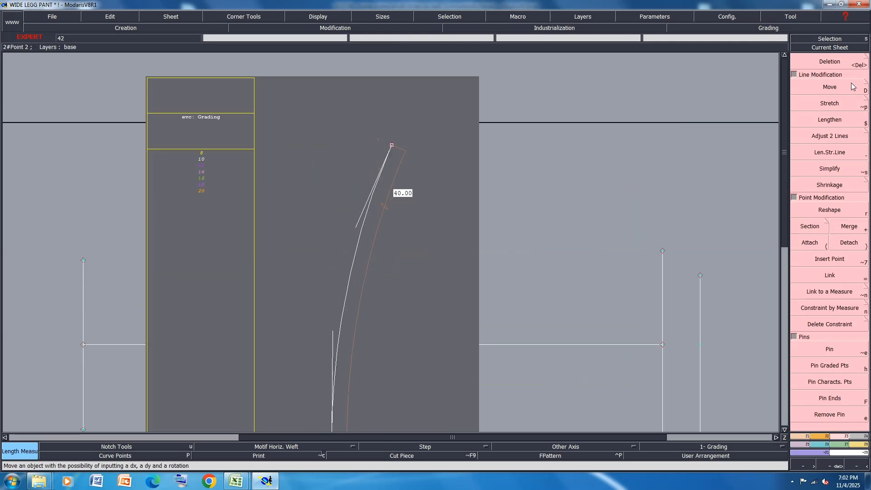
Move the upper end of the waistband curve 2 cm in X with a Y shift of 0.
key("d")
left_click(392, 145)
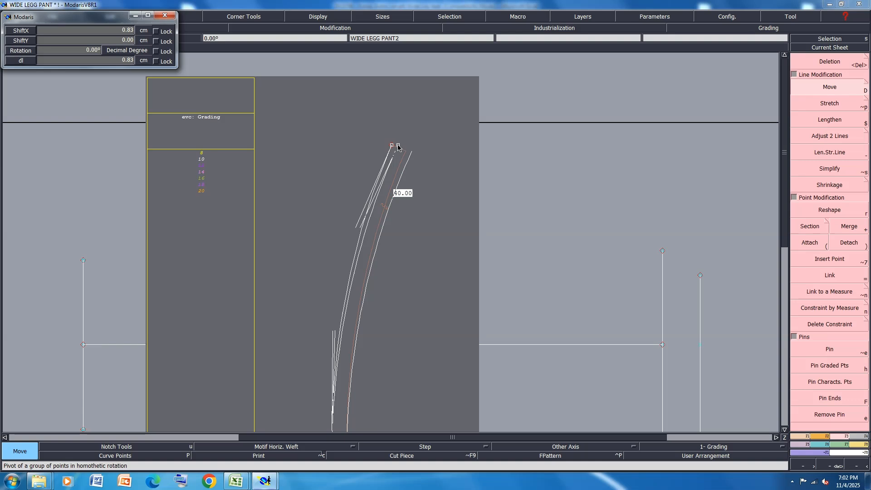
key("Down")
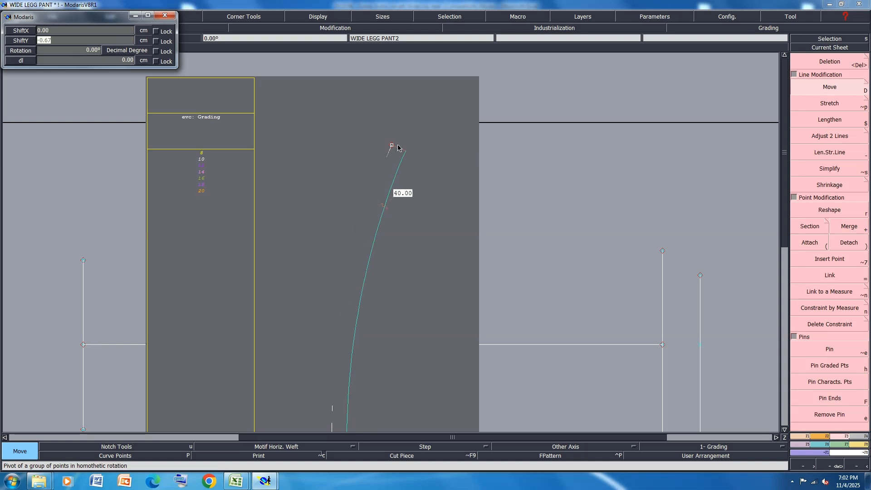
type("0")
key("Up")
type("2")
key("Return")
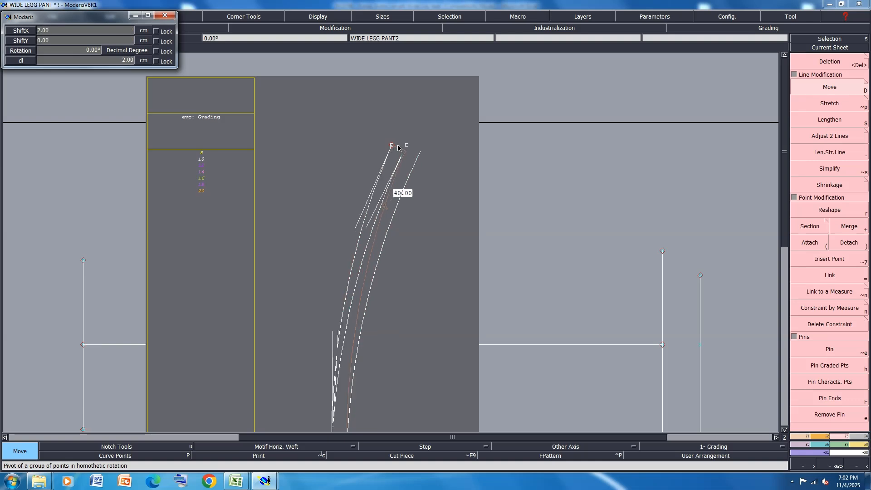
left_click(398, 145)
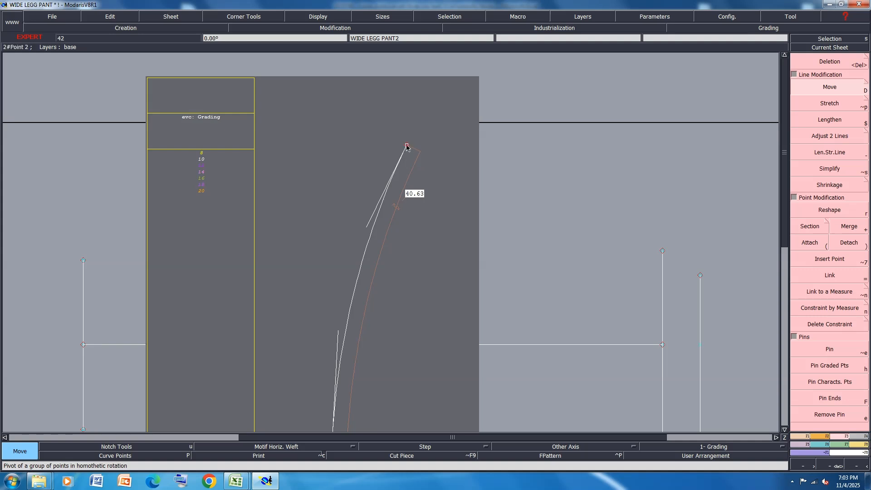
Lower the waistband curve's upper end vertically by 0.63 cm and by another 0.05 cm, with an X shift of 0.
left_click(406, 146)
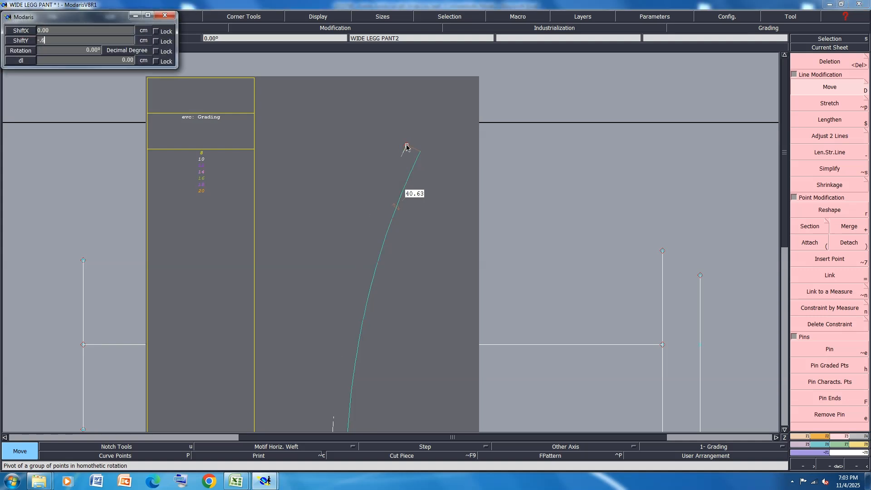
type("3")
key("Return")
left_click(407, 148)
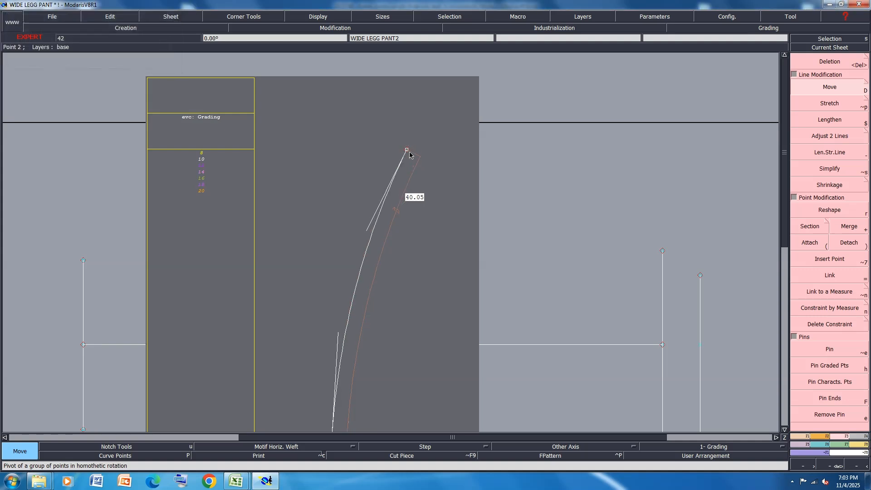
left_click(406, 151)
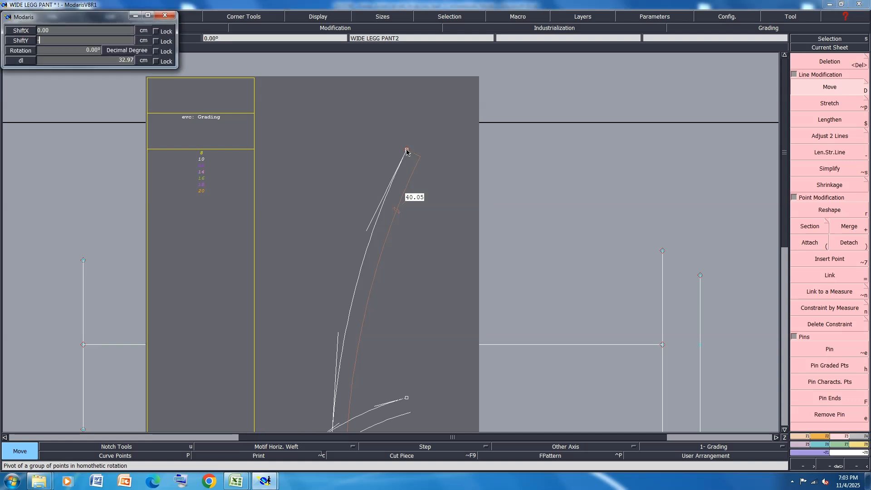
type("-.05")
key("Return")
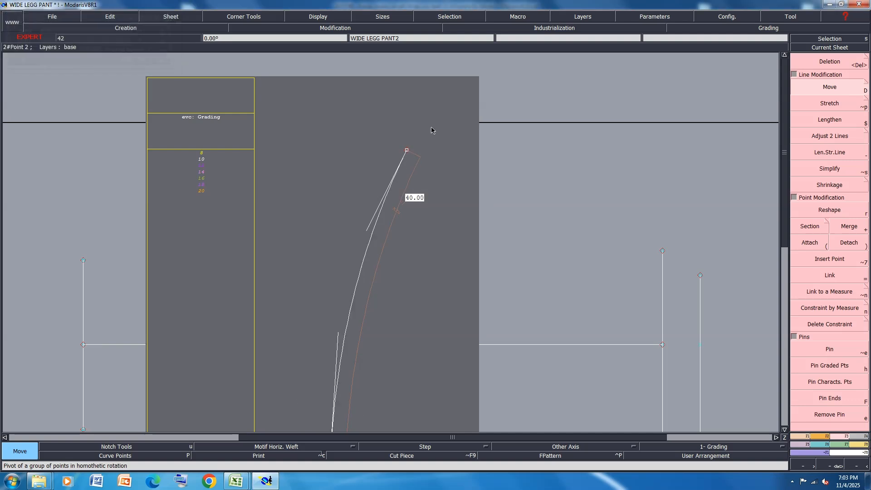
Align the short line at the waistband's lower end horizontally using the two-point alignment.
scroll(387, 252, "down", 3)
scroll(387, 252, "up", 3)
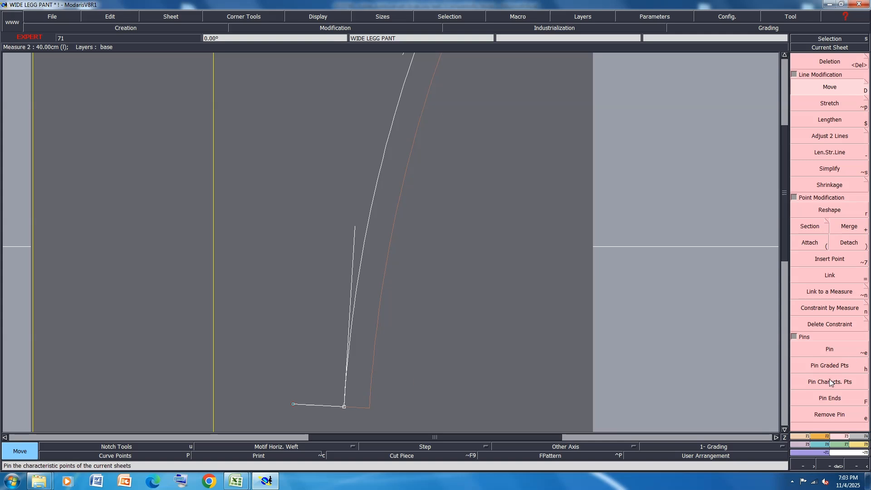
key("a")
left_click(345, 407)
left_click(361, 403)
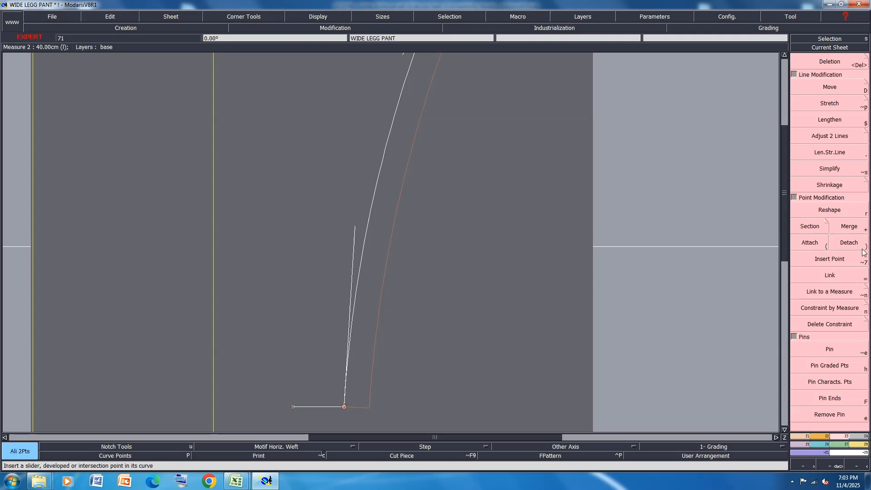
Reshape the waistband curve with its tangent handles so it leaves the short line squarely, and inspect the lower corner.
key("r")
left_click(355, 227)
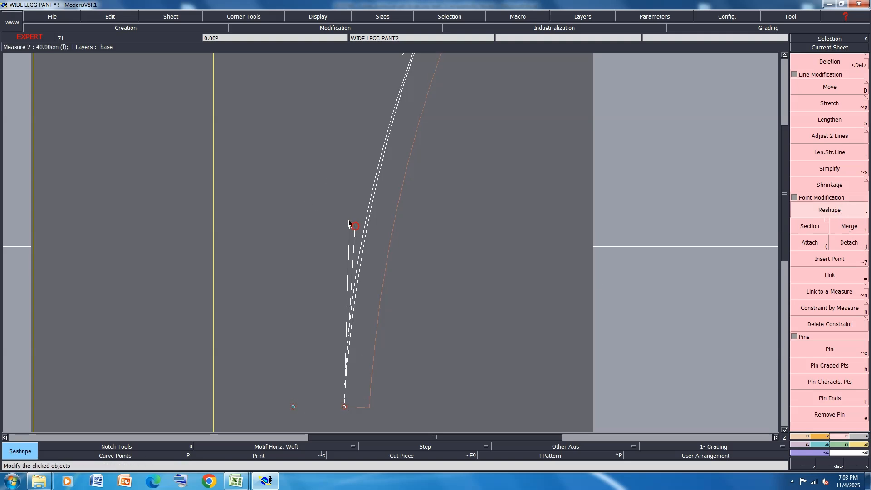
scroll(330, 263, "down", 3)
scroll(347, 203, "up", 3)
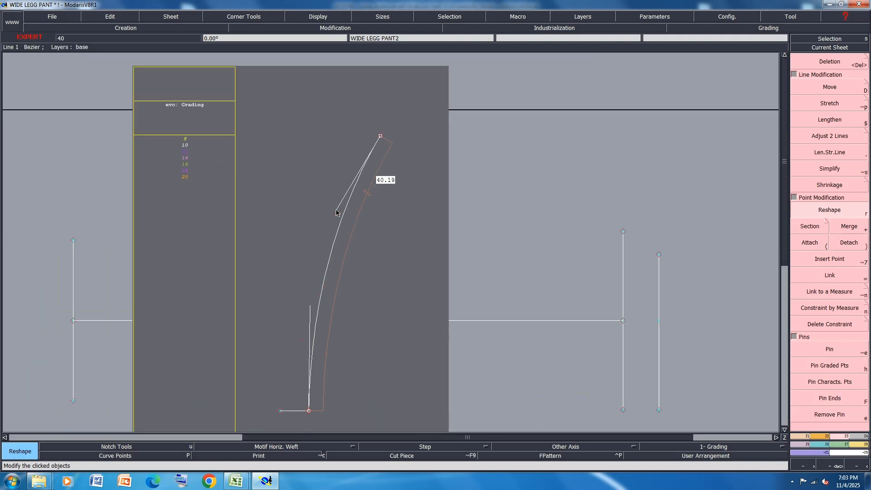
scroll(313, 410, "up", 4)
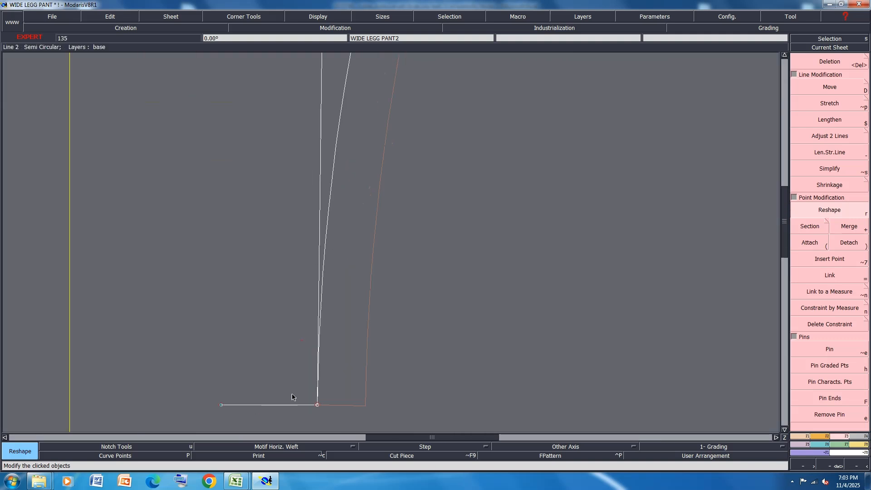
scroll(329, 255, "down", 6)
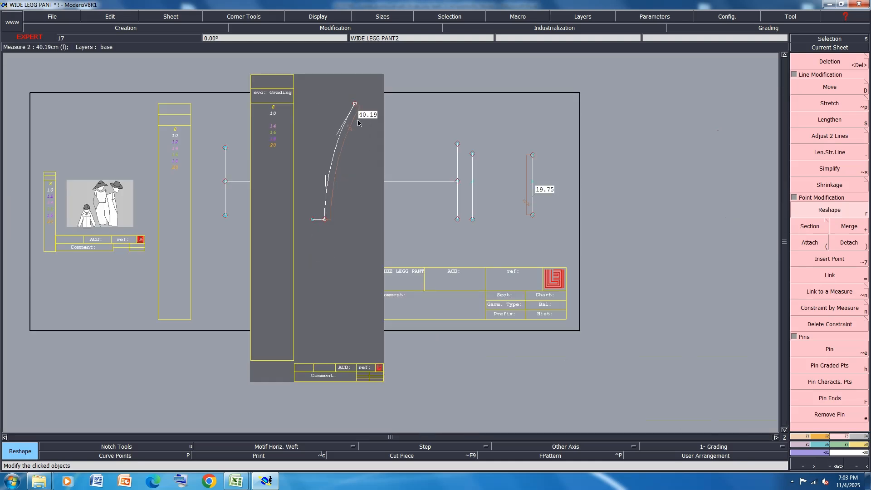
Move the waistband curve's upper end straight down, with an X shift of 0, to bring the curve length to 40 cm.
left_click(852, 93)
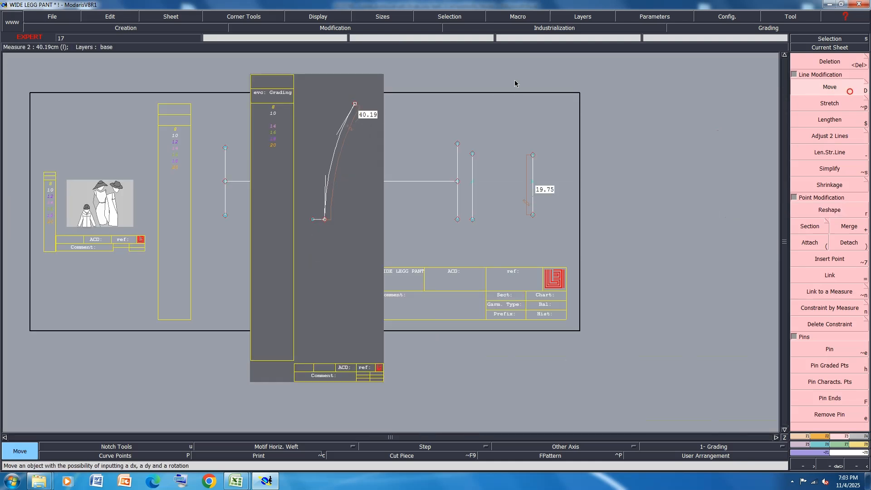
left_click(355, 104)
key("Return")
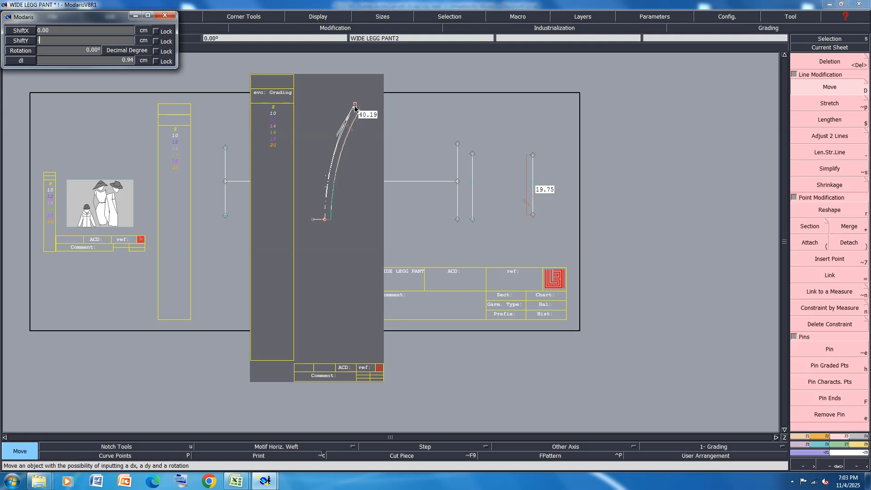
key("Return")
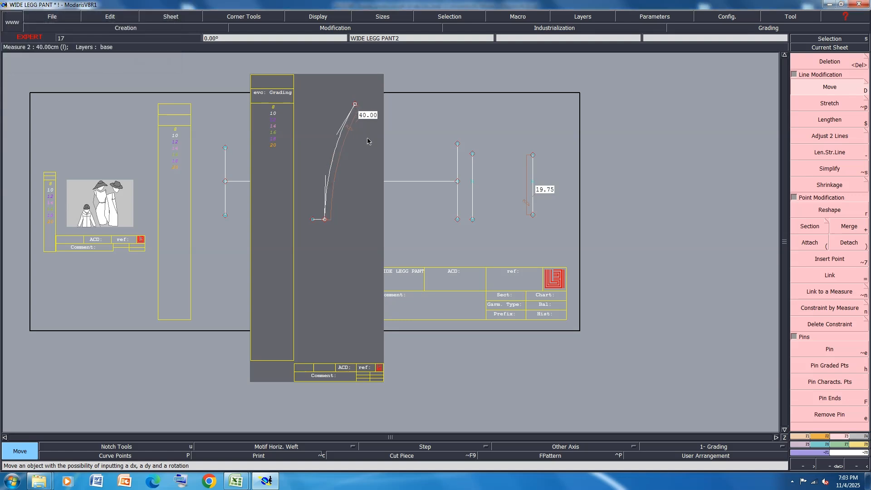
Create a parallel copy of the waistband curve at a distance of 4 cm, on the side of the short line.
left_click(799, 437)
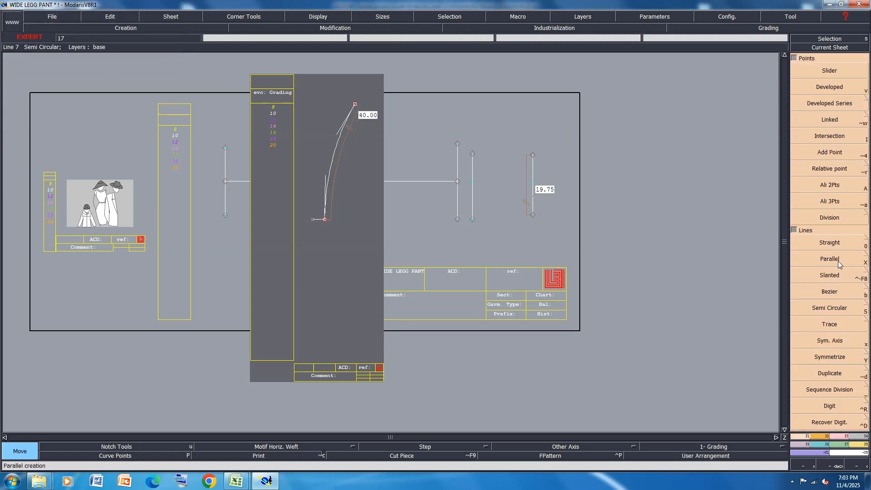
left_click(829, 258)
left_click(329, 176)
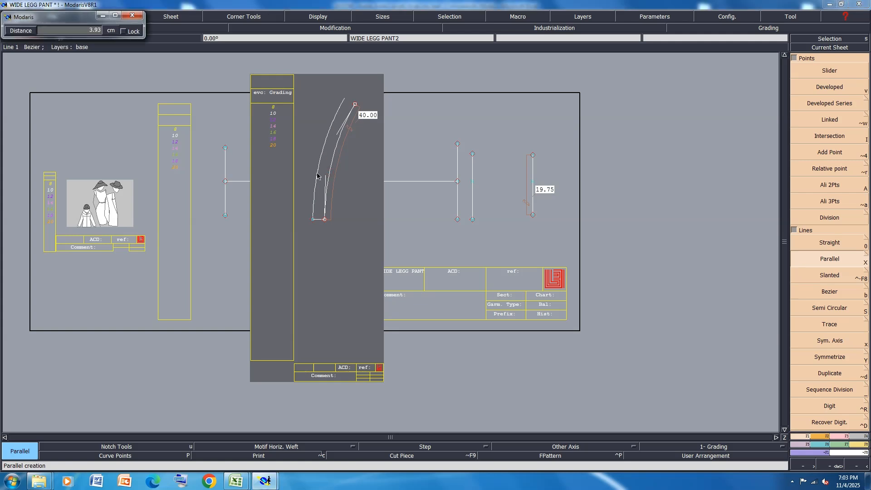
type("4")
key("Return")
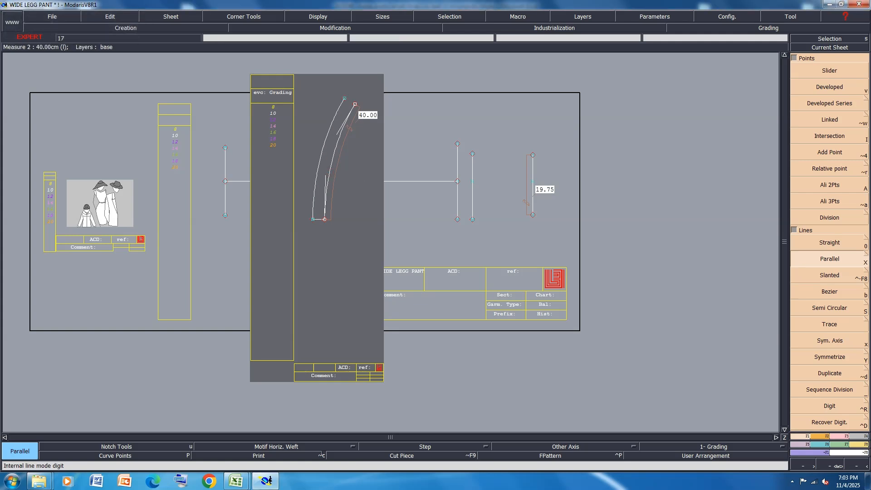
Attach the parallel curve's lower end to the free end of the short horizontal line.
left_click(838, 437)
left_click(810, 243)
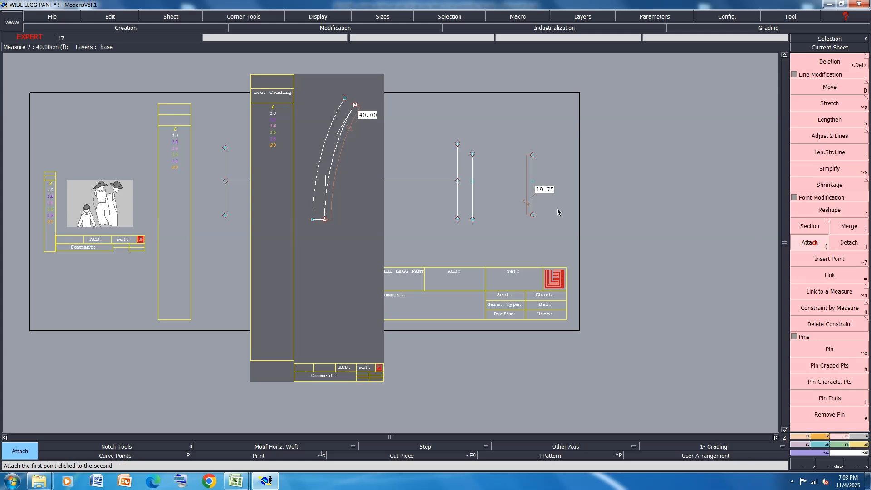
scroll(312, 220, "up", 5)
scroll(296, 223, "up", 3)
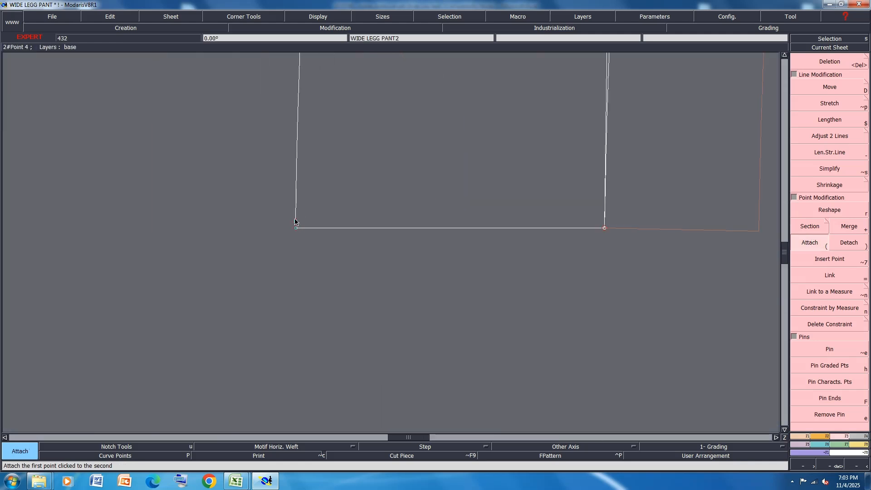
scroll(333, 293, "down", 7)
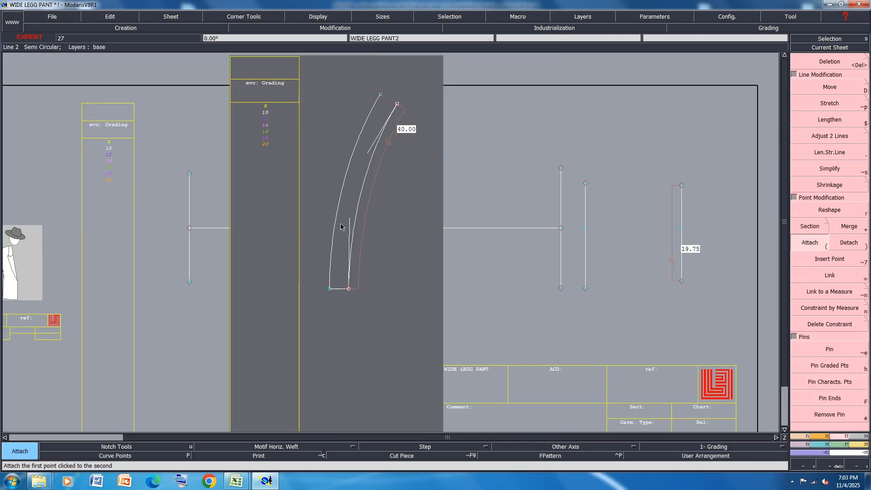
Measure the length of the outer parallel curve, and clear the temporary measurement.
key("l")
left_click(340, 200)
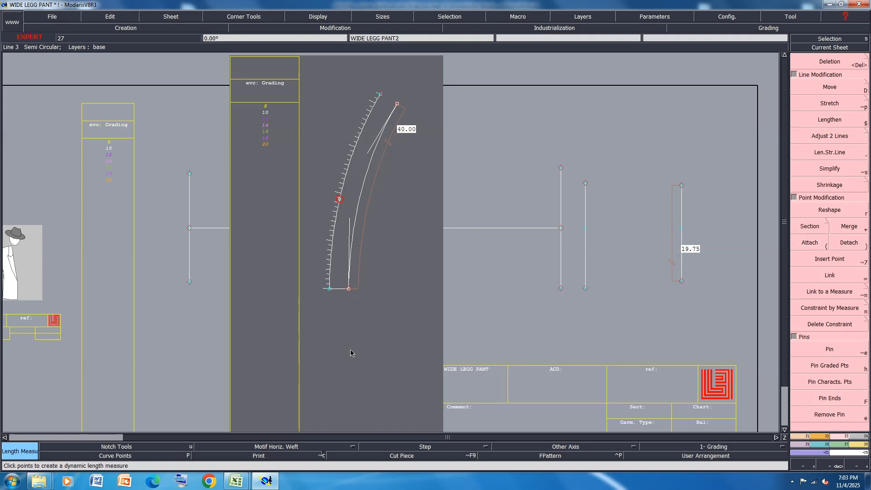
left_click(351, 352)
key("ctrl+z")
Close the upper end of the waistband with a straight line between the ends of the two curves.
key("d")
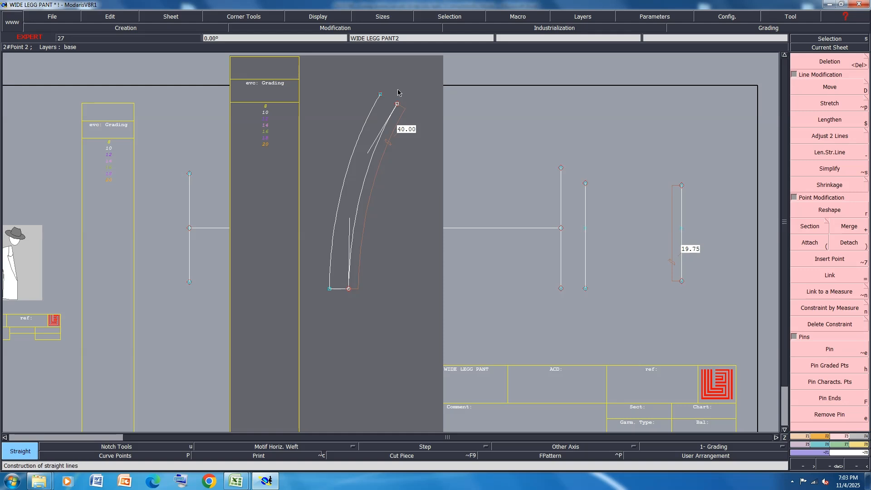
left_click(381, 95)
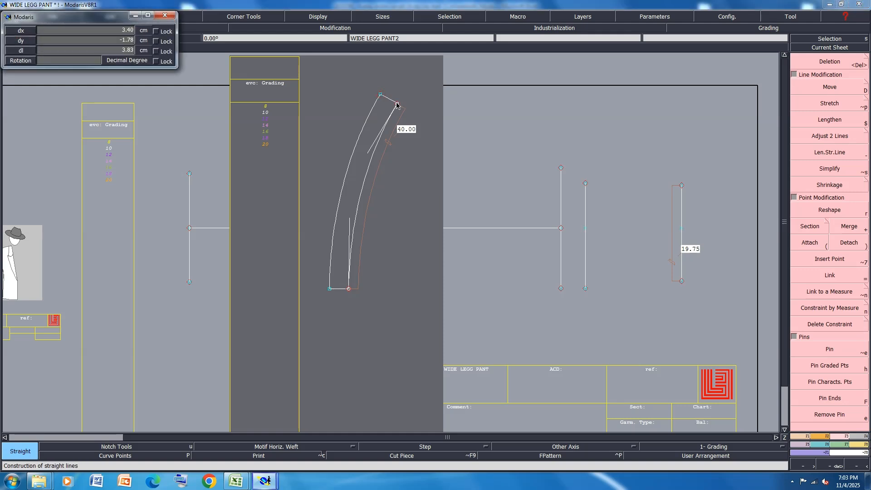
left_click(397, 104)
Save the model, arrange all sheets in view, and save again, continuing past the anomaly dialogs.
key("ctrl+s")
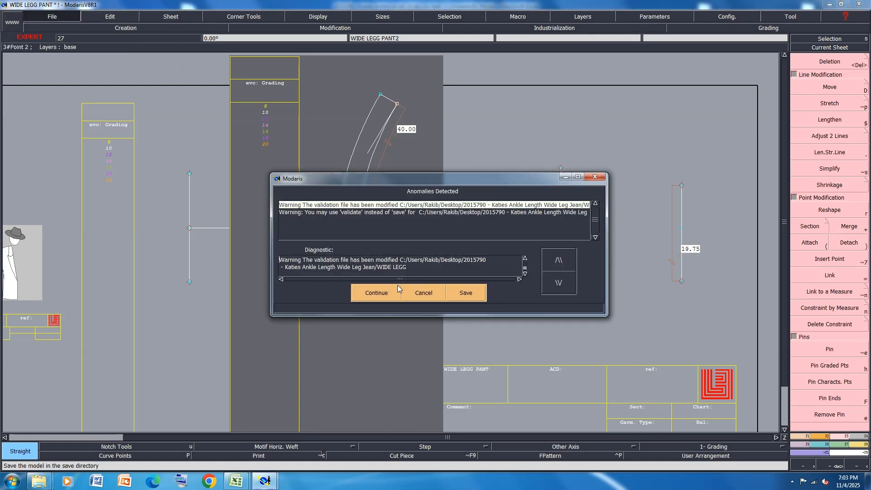
left_click(385, 293)
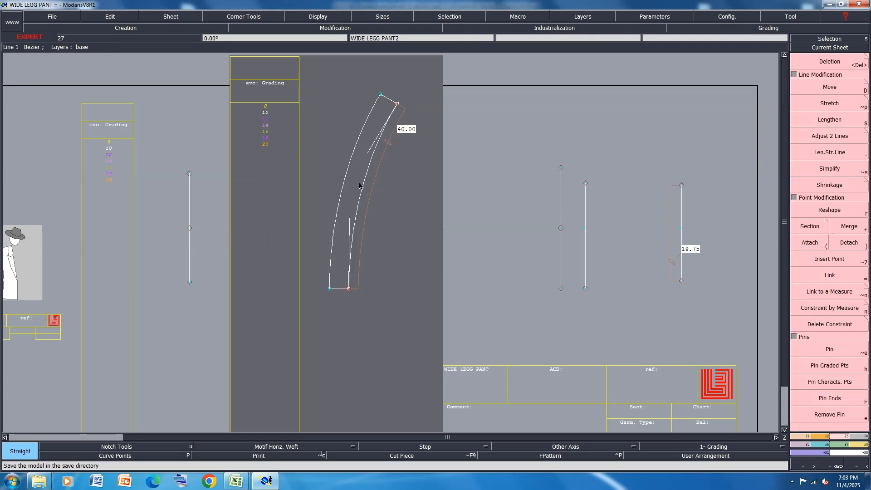
key("j")
key("ctrl+s")
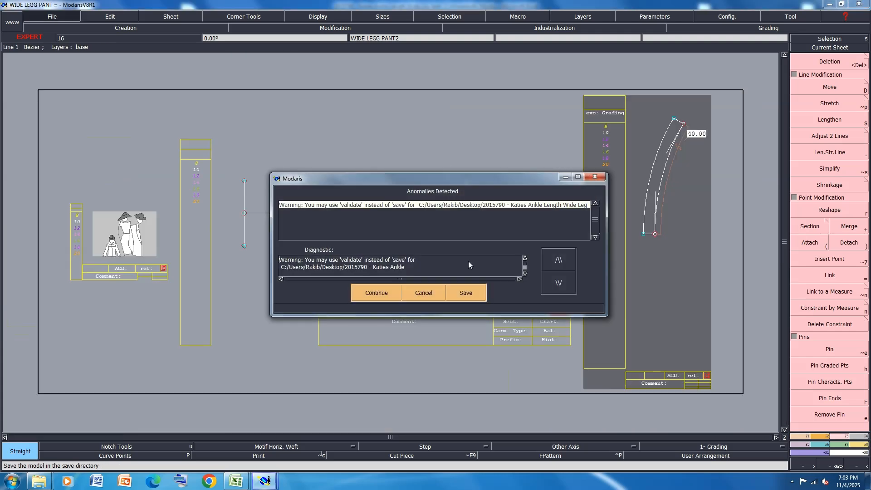
left_click(376, 293)
Move the waistline with its attached 19.75 measurement by -4 cm in X and 0 in Y, and save the model.
scroll(412, 255, "up", 2)
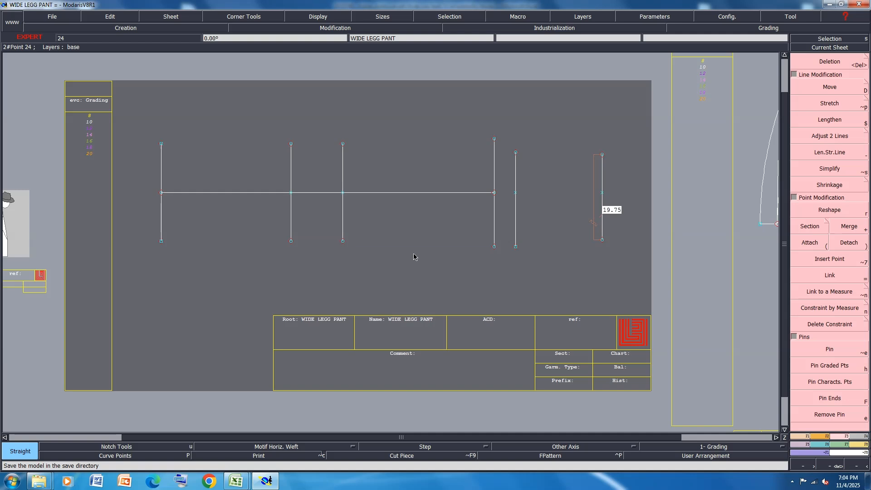
left_click(608, 208)
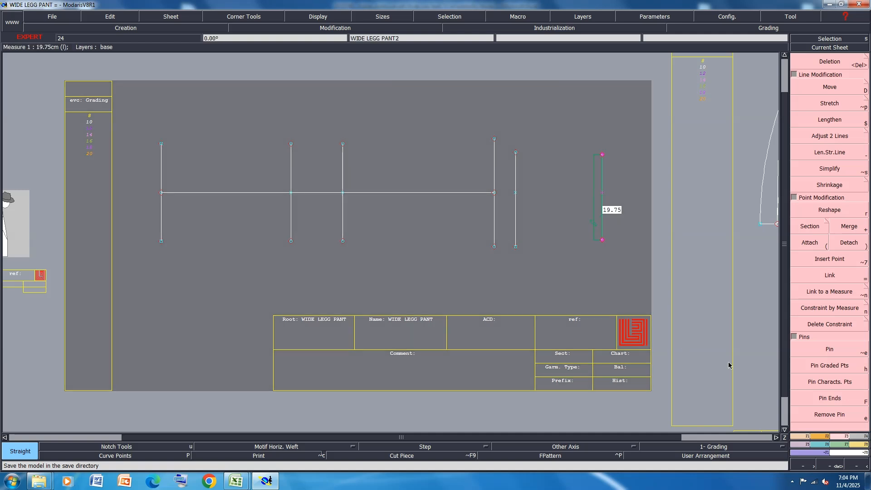
left_click(826, 368)
left_click(839, 89)
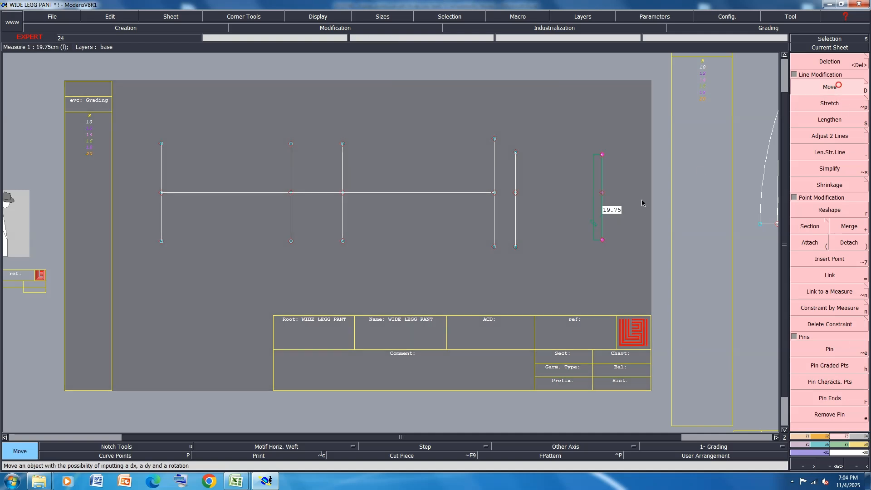
left_click(601, 241)
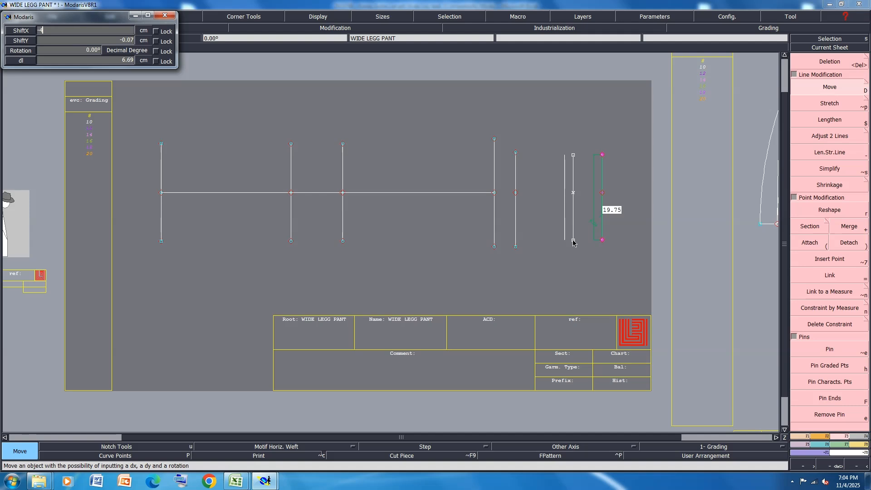
type("-4")
key("Return")
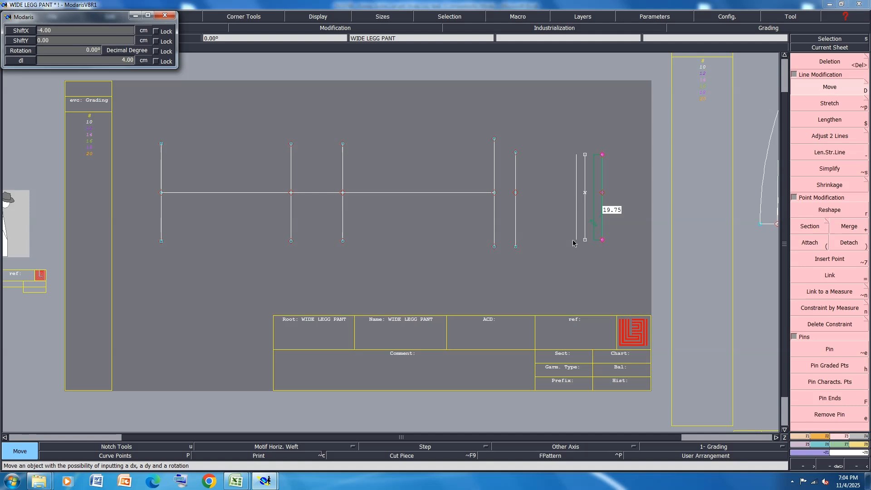
key("Return")
key("ctrl+s")
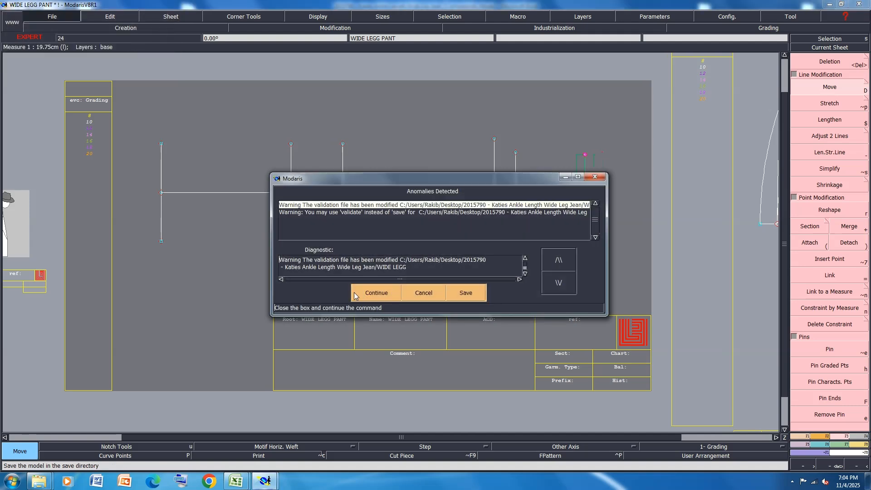
left_click(355, 296)
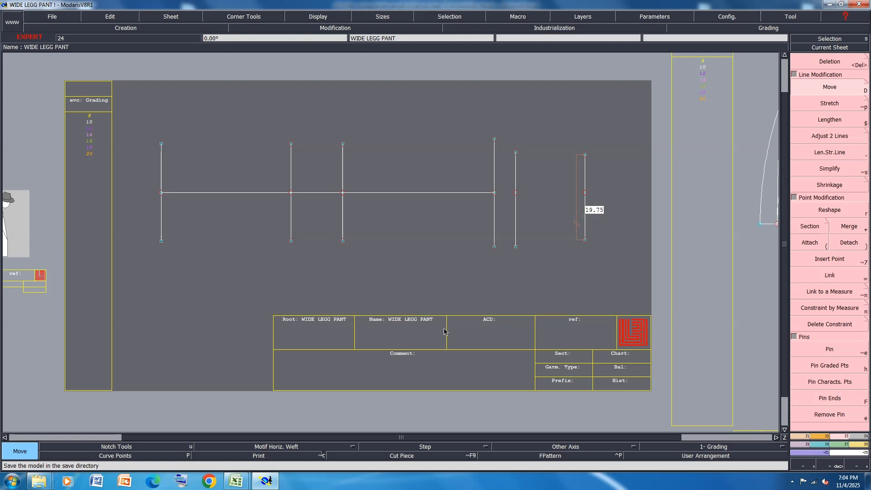
Draw a Bezier inseam from the hem line through the upper ends of the two knee-area lines to the crotch line.
left_click(806, 437)
left_click(835, 293)
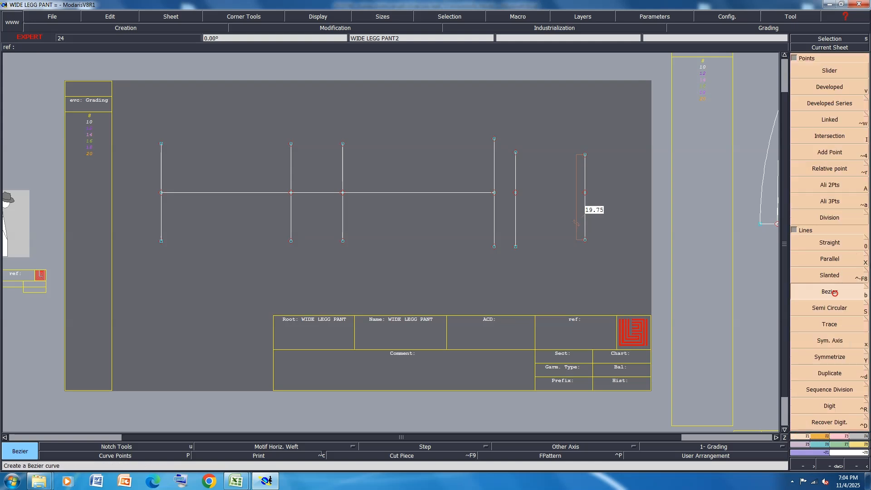
left_click(161, 145)
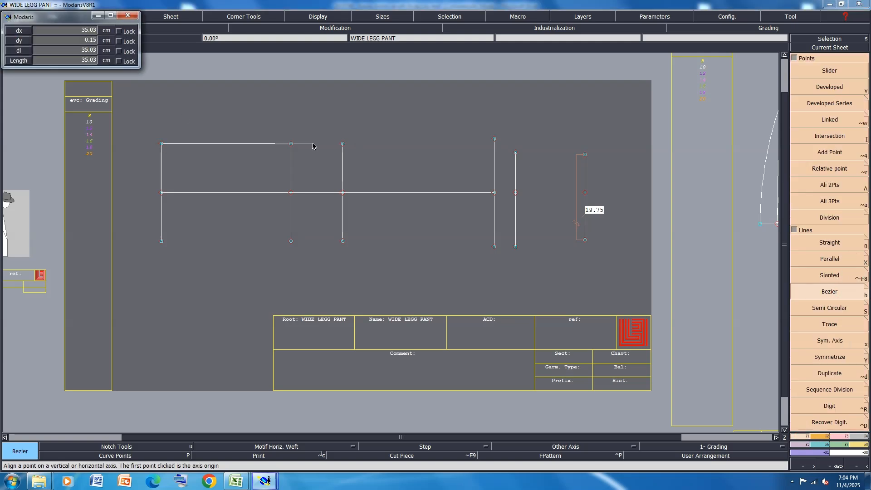
left_click(291, 145)
left_click(343, 144)
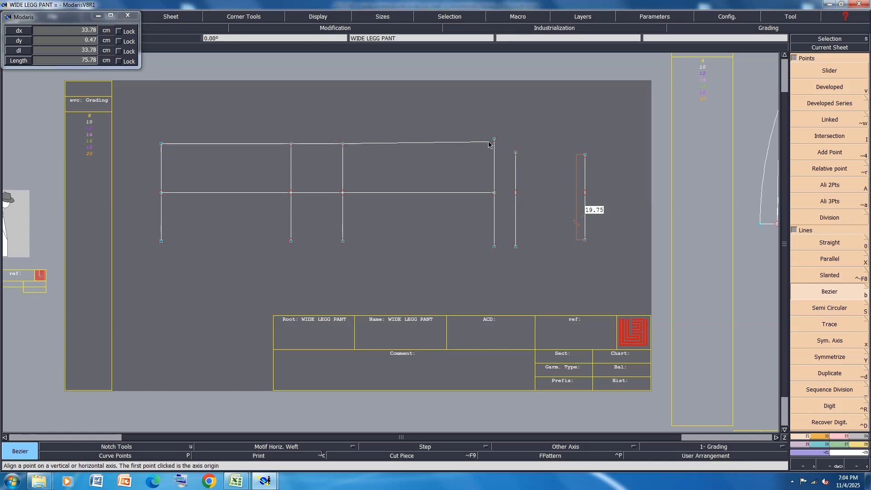
left_click(494, 139)
Draw a Bezier outseam through the lower ends of all the vertical construction lines, from the hem to the waistline.
left_click(161, 241)
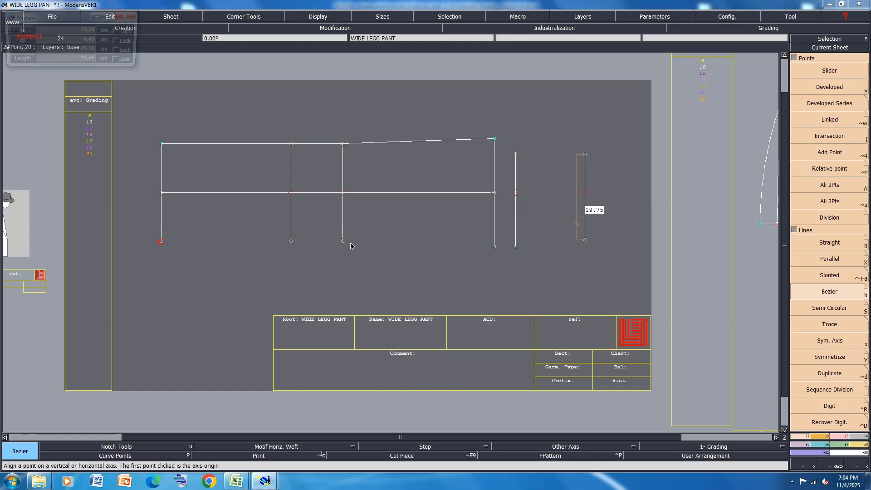
left_click(291, 241)
left_click(343, 241)
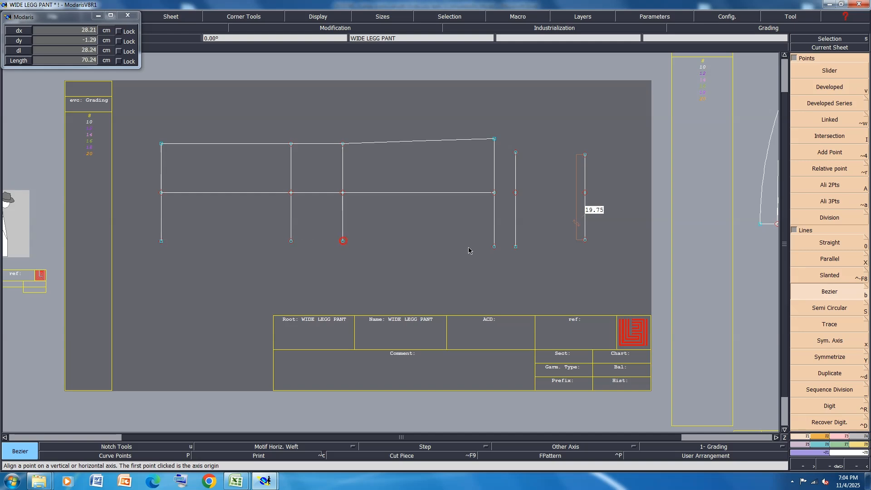
left_click(494, 247)
left_click(515, 246)
left_click(585, 240)
Draw a Bezier line from the crotch line's upper end through the hip line to the waistline, and save the model.
left_click(495, 139)
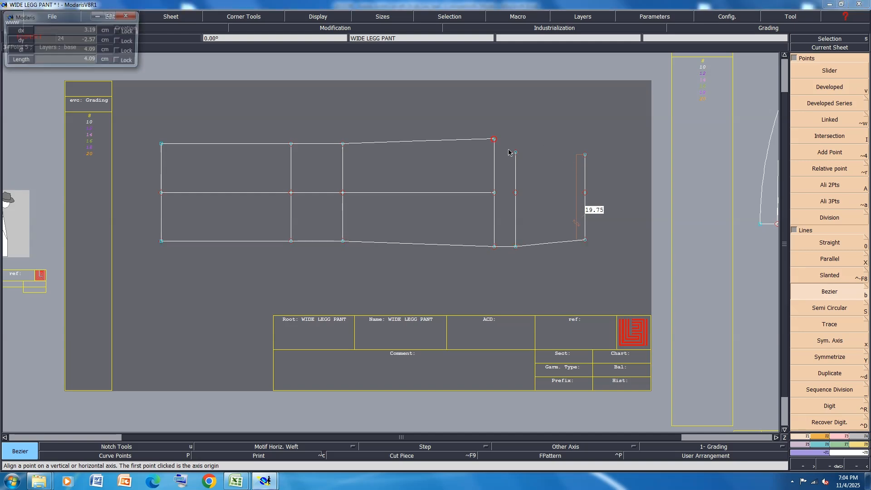
left_click(515, 152)
left_click(585, 155)
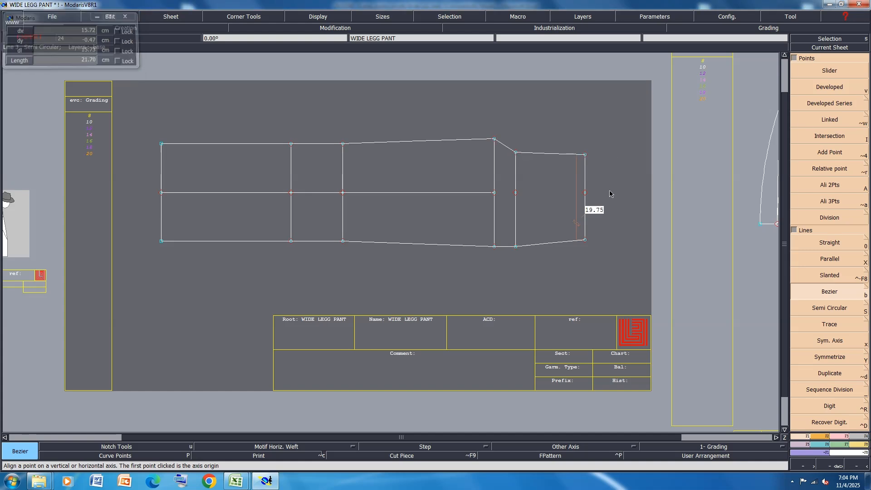
key("ctrl+s")
left_click(369, 291)
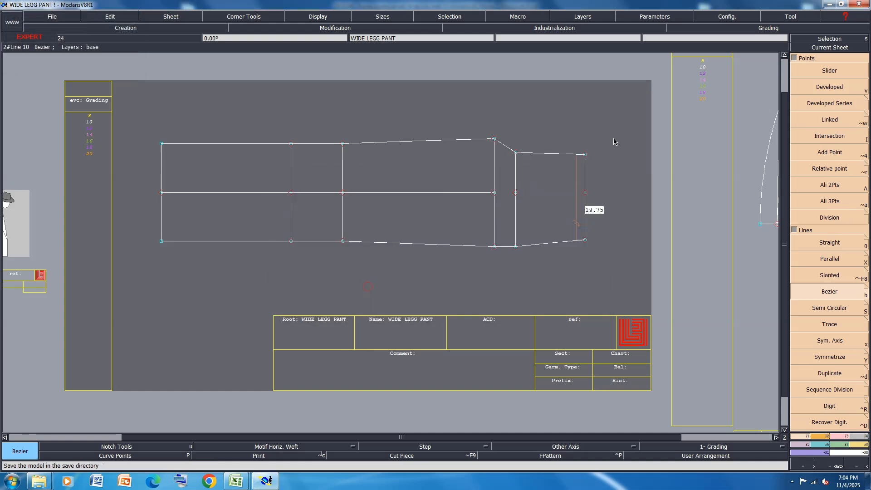
Display the handles of the Bezier curves.
scroll(586, 184, "up", 1)
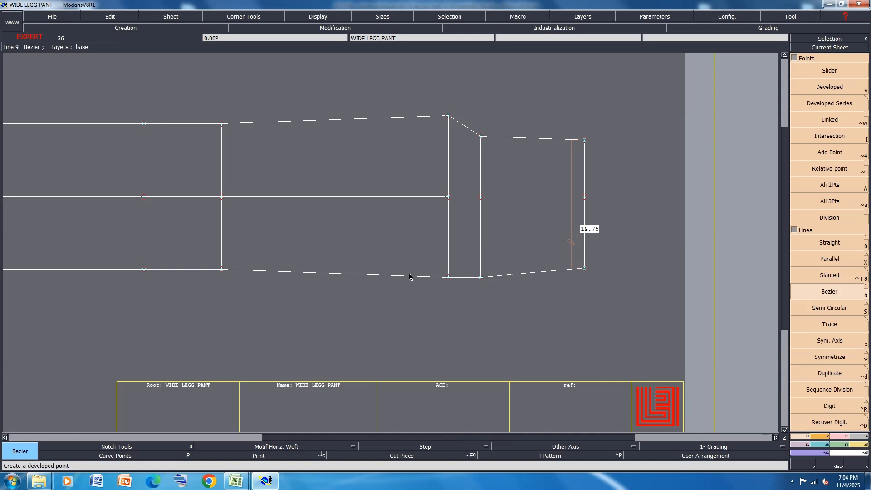
scroll(435, 151, "up", 1)
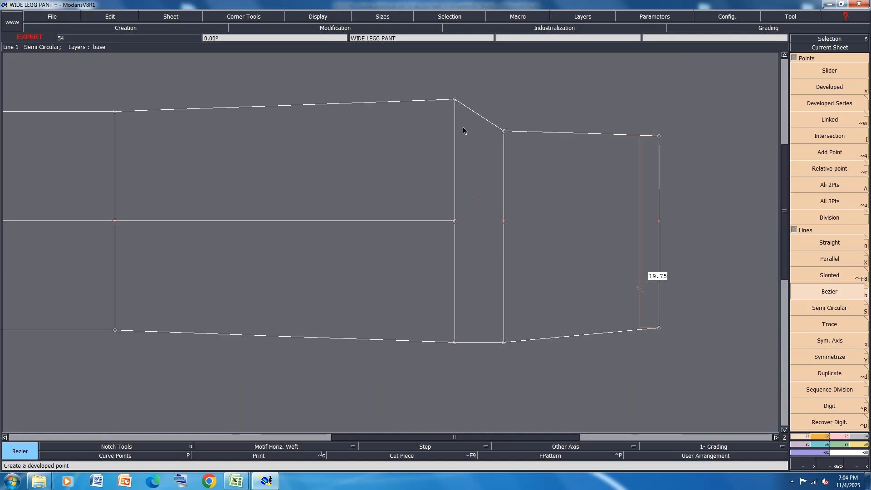
left_click(309, 18)
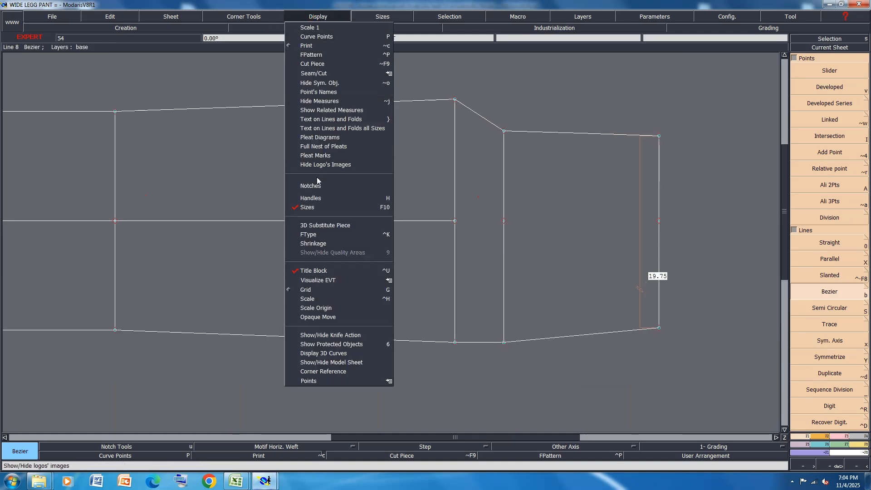
left_click(312, 196)
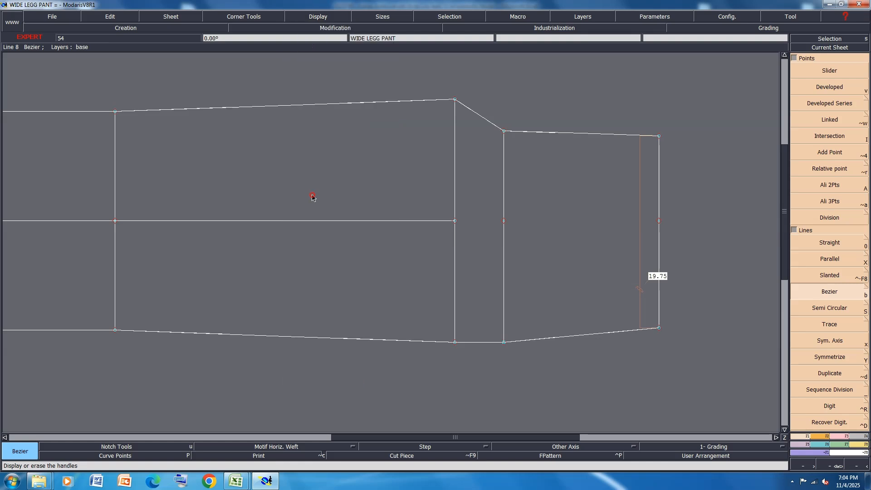
Reshape the inseam between the knee area and the crotch line into a gentle inward curve using its two handles.
left_click(837, 436)
left_click(827, 210)
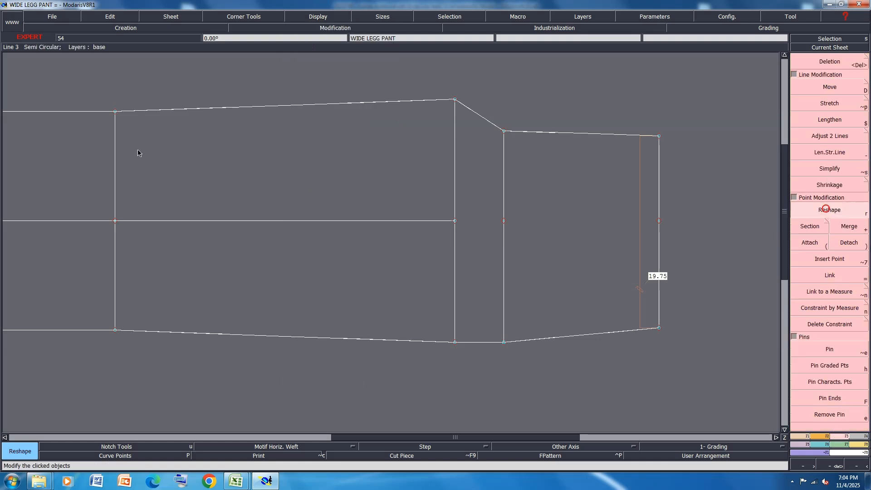
left_click(216, 109)
scroll(353, 110, "up", 1)
left_click(343, 102)
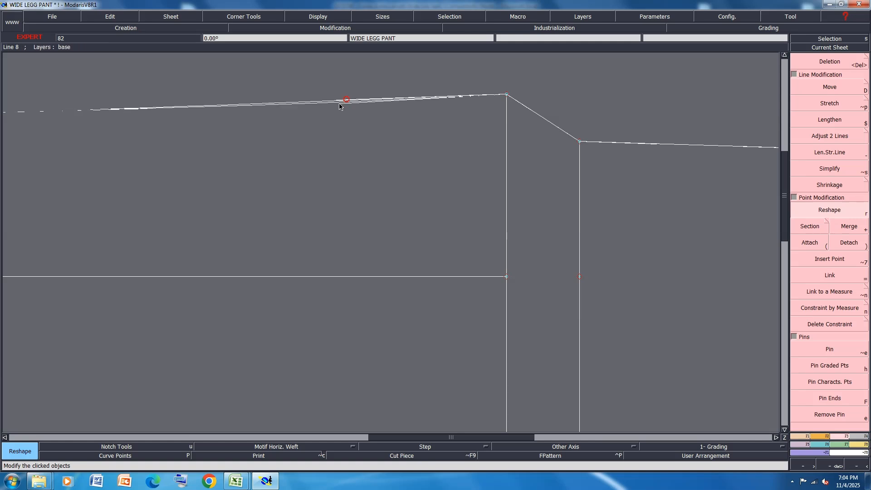
left_click(342, 104)
scroll(449, 129, "down", 1)
scroll(288, 126, "up", 1)
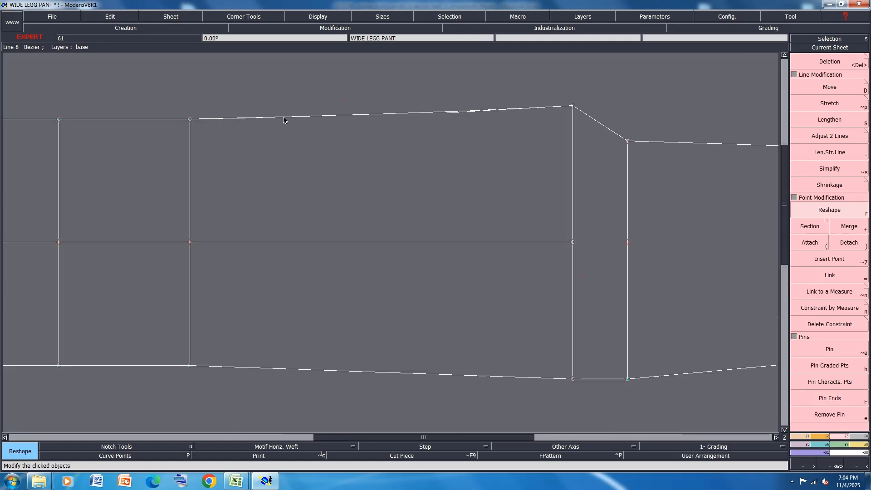
left_click(285, 119)
scroll(433, 132, "up", 1)
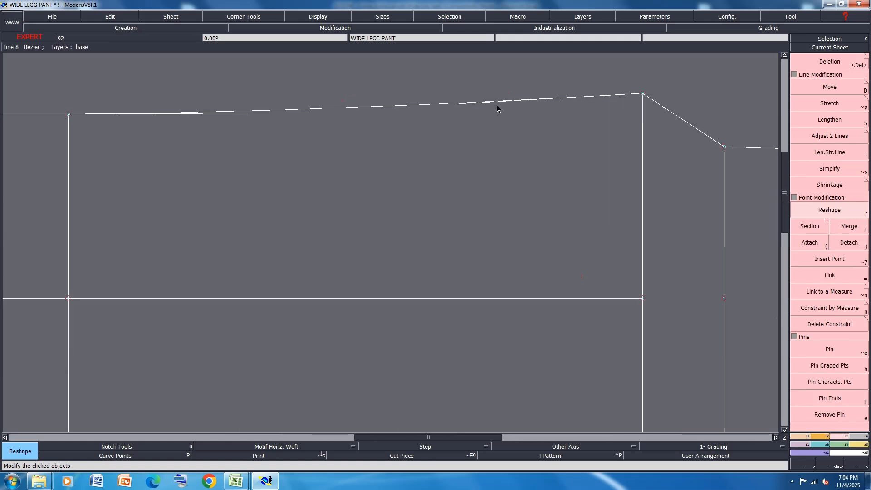
Reshape the outseam between the knee area and the crotch line into a smooth, slight curve using its handles.
scroll(456, 104, "down", 2)
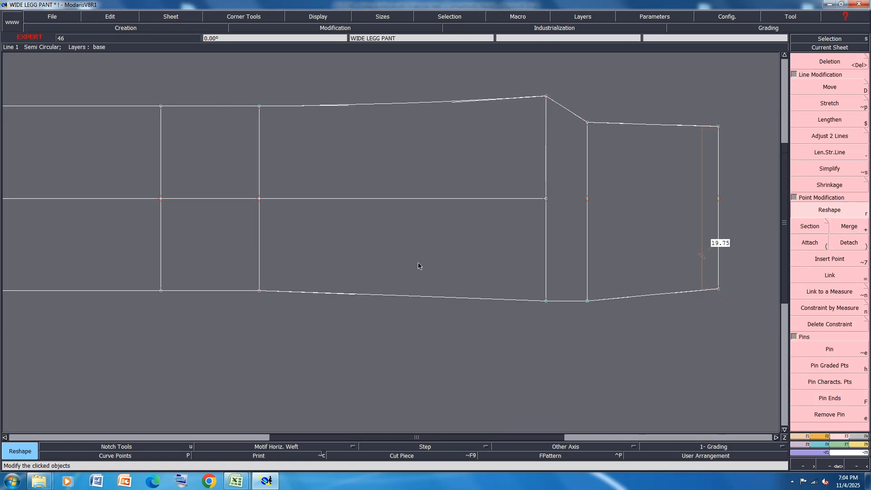
scroll(385, 291, "up", 2)
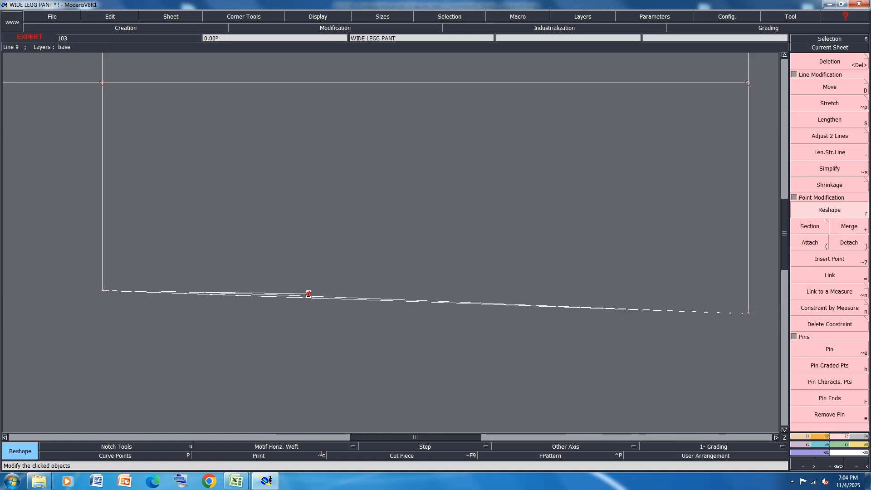
scroll(272, 291, "down", 2)
scroll(433, 309, "up", 1)
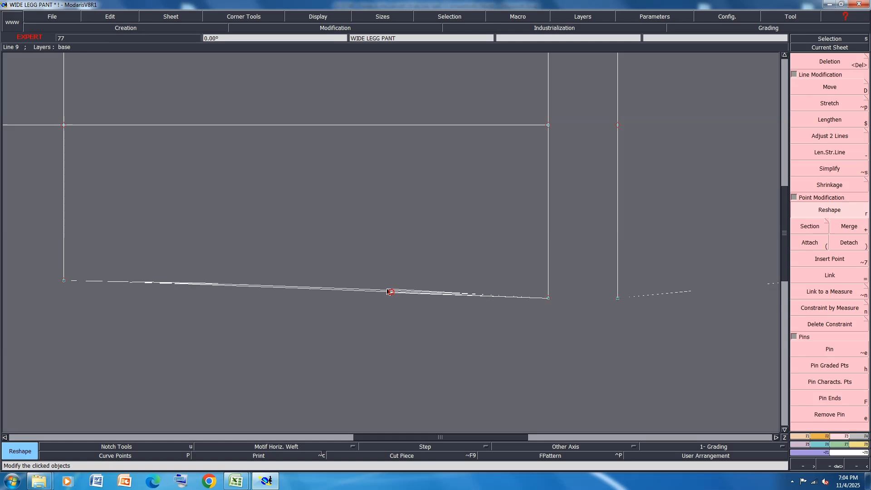
left_click(388, 292)
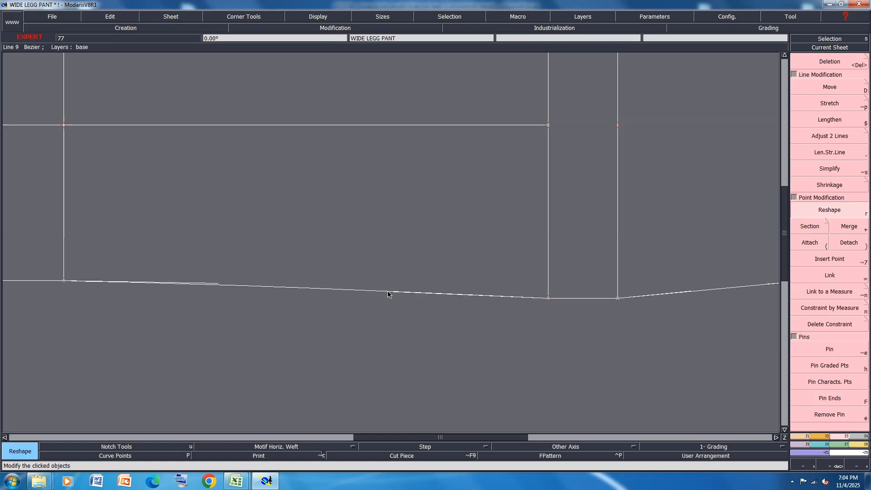
right_click(388, 291)
left_click(400, 294)
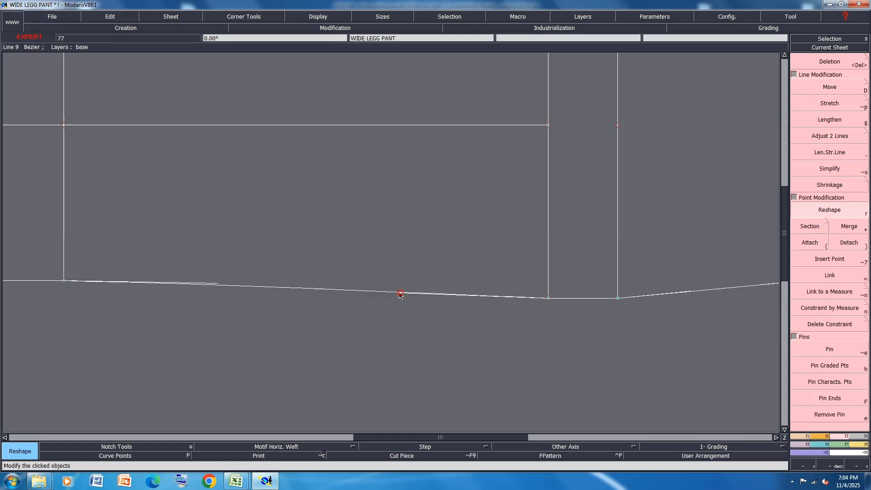
left_click(214, 283)
left_click(215, 281)
scroll(233, 241, "down", 4)
Reshape the outseam between the hip line and the waistline into a smooth outward curve.
scroll(371, 213, "up", 1)
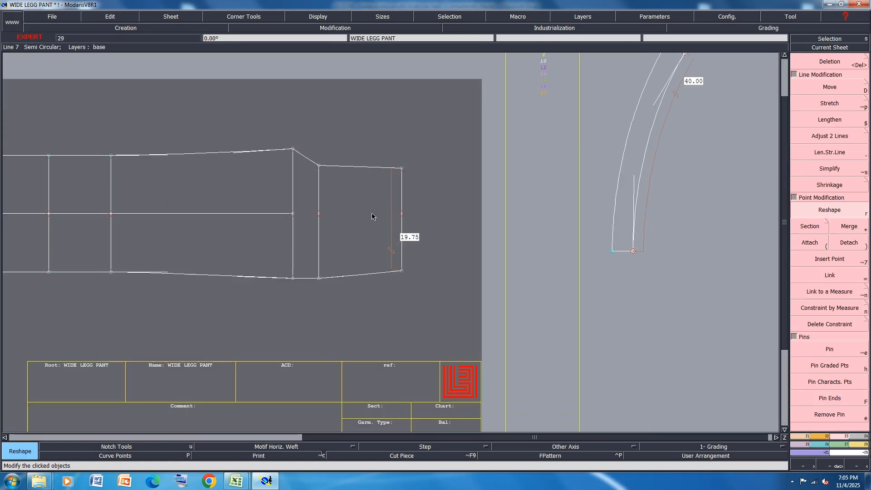
scroll(350, 282, "up", 2)
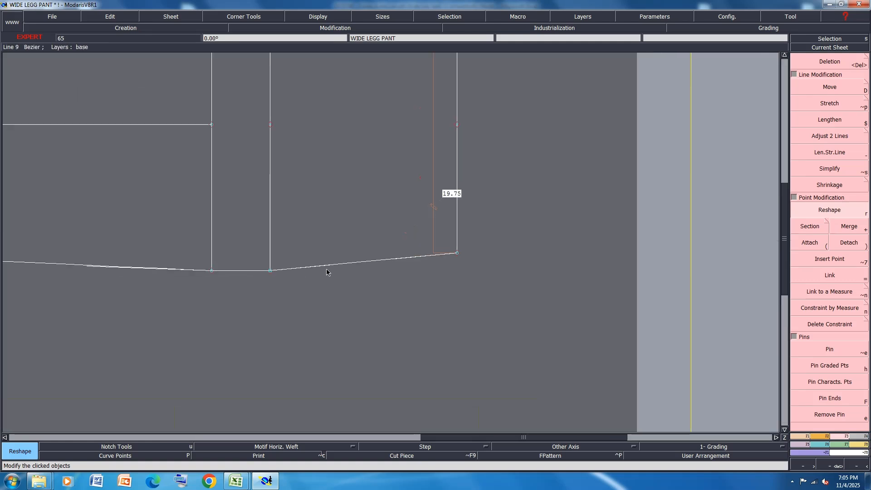
scroll(380, 269, "up", 1)
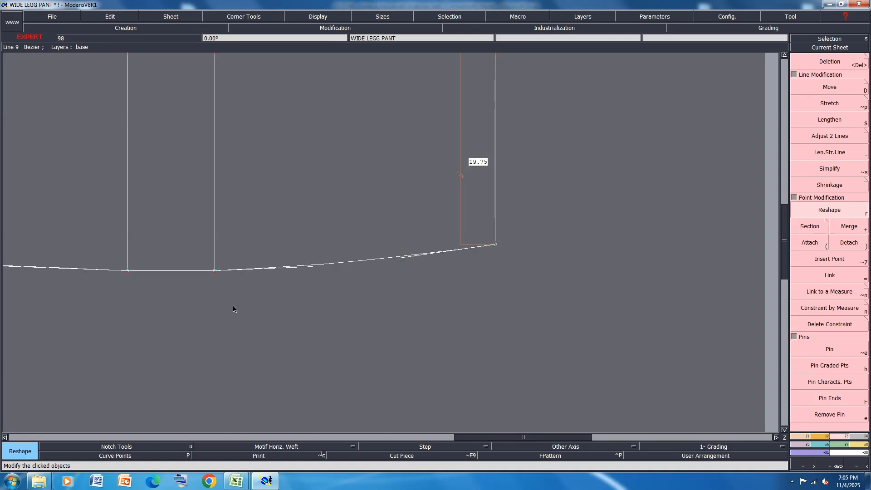
scroll(232, 306, "up", 1)
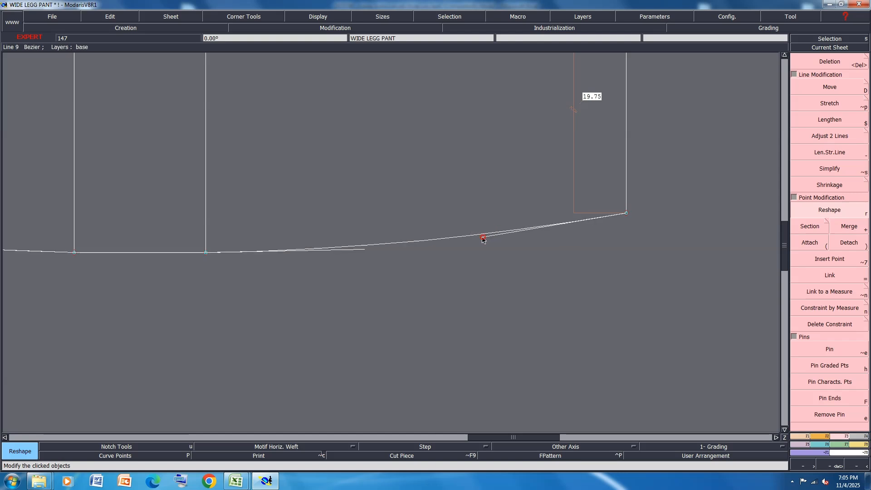
scroll(505, 217, "down", 1)
scroll(456, 247, "down", 1)
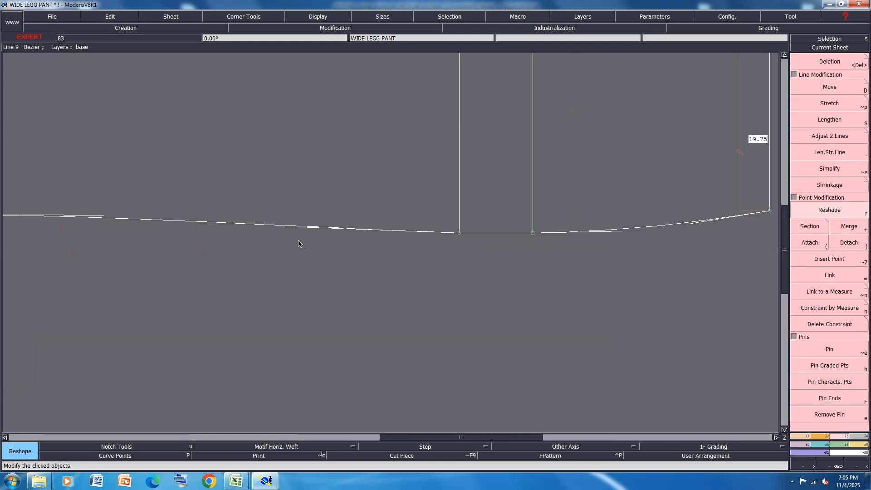
Save the model, continuing past the validation file warnings.
scroll(301, 244, "up", 2)
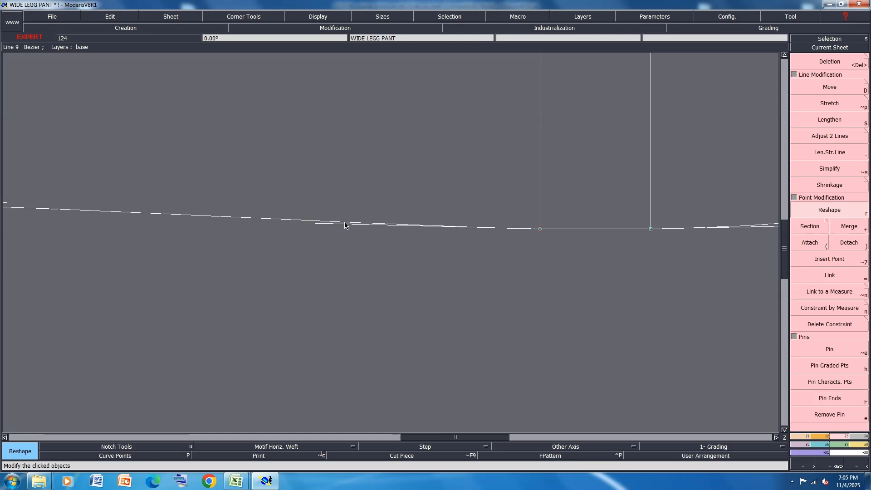
scroll(287, 229, "down", 1)
key("ctrl+s")
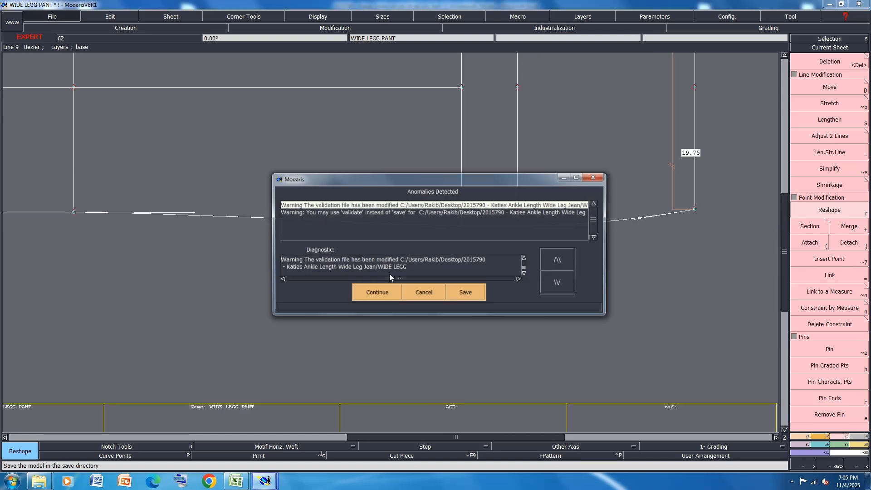
left_click(373, 291)
Reshape the front rise between the crotch point and the hip line into a deep inward crotch curve that flows smoothly into the upper rise.
scroll(372, 293, "down", 1)
scroll(452, 135, "up", 3)
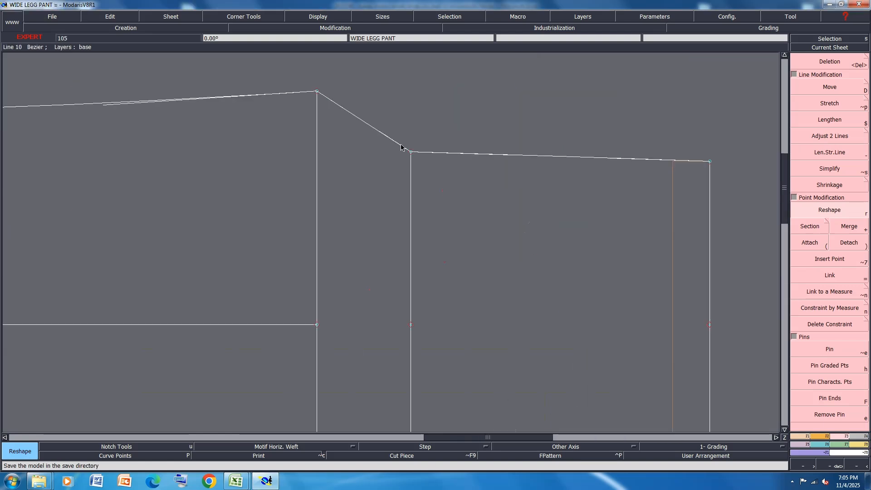
left_click(350, 120)
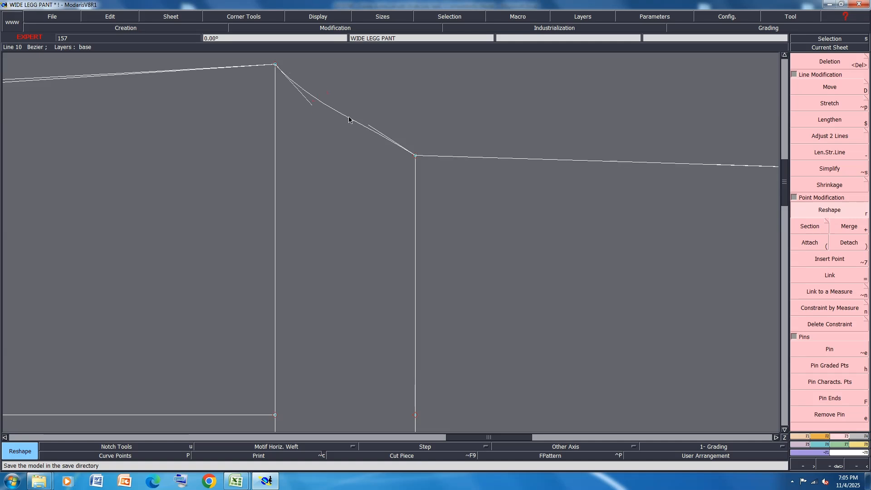
left_click(370, 127)
left_click(345, 131)
left_click(311, 104)
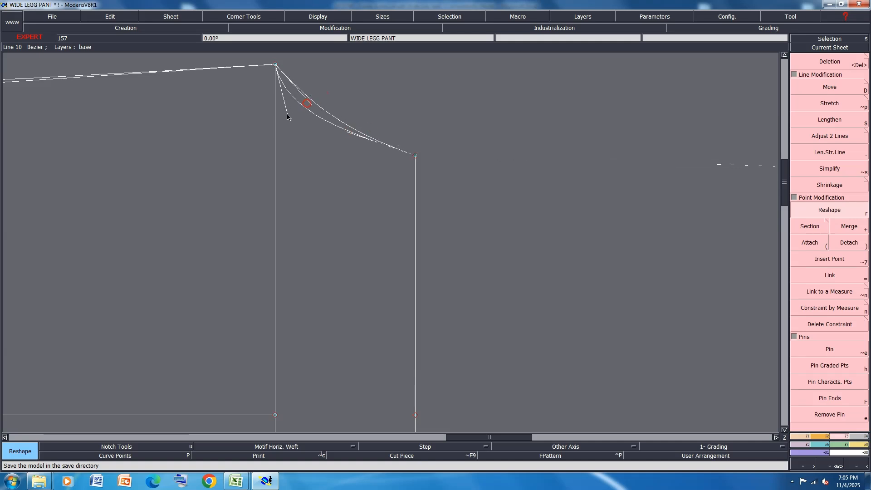
left_click(287, 113)
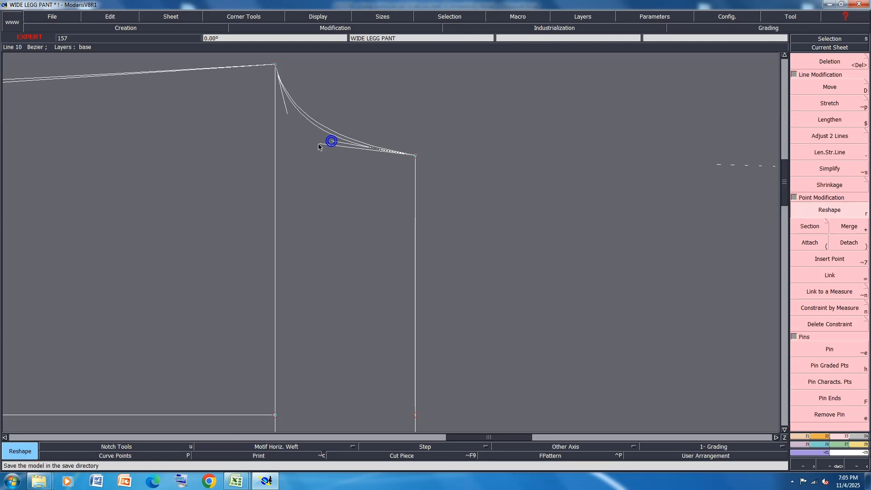
left_click(317, 144)
left_click(284, 112)
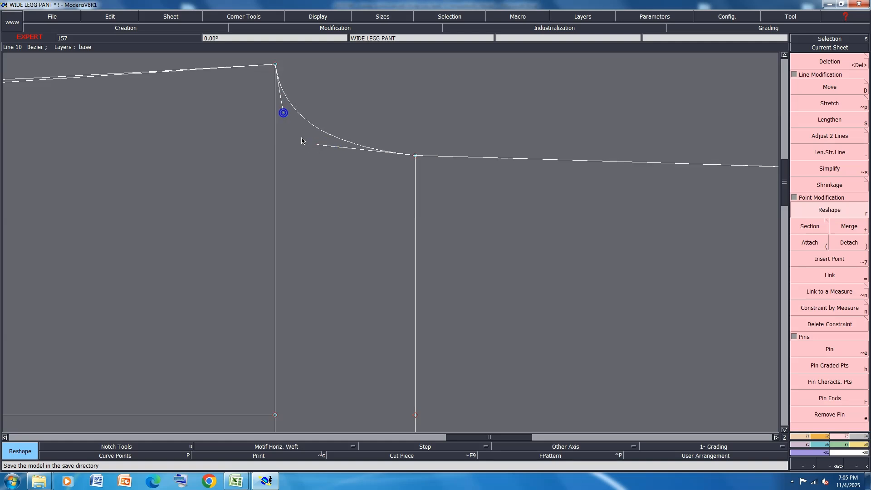
left_click(317, 146)
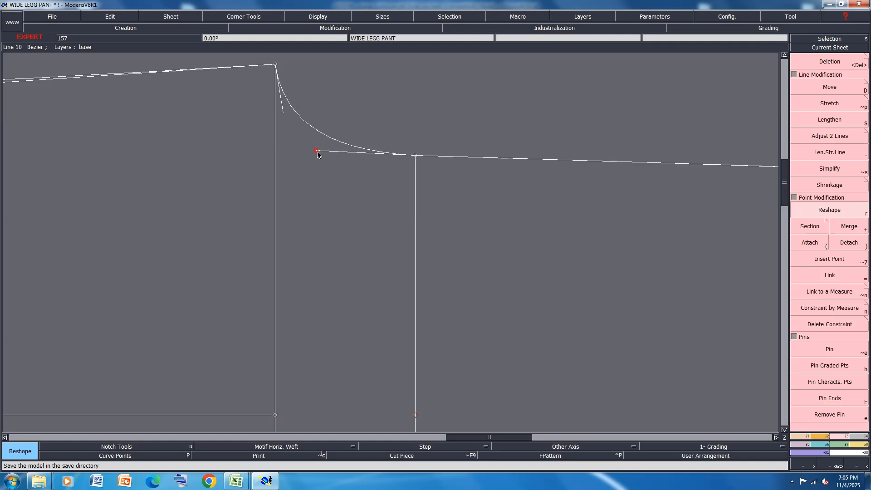
left_click(317, 154)
scroll(330, 132, "down", 2)
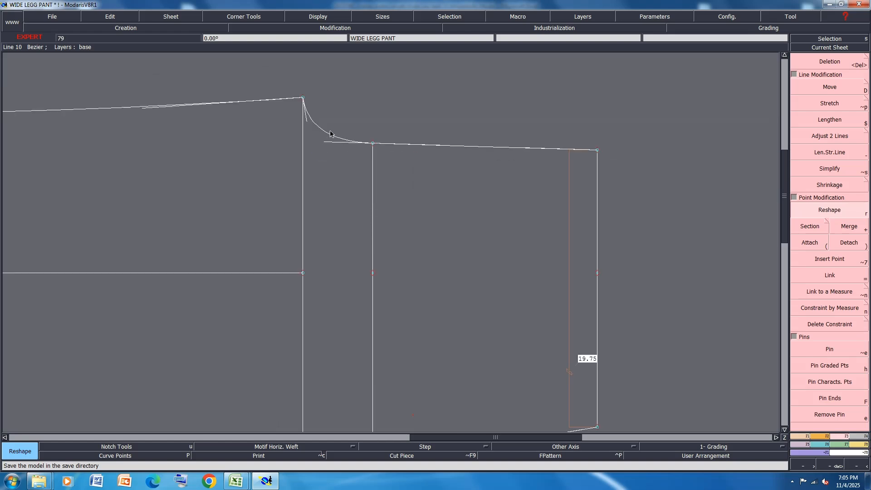
scroll(330, 133, "down", 2)
scroll(472, 145, "up", 1)
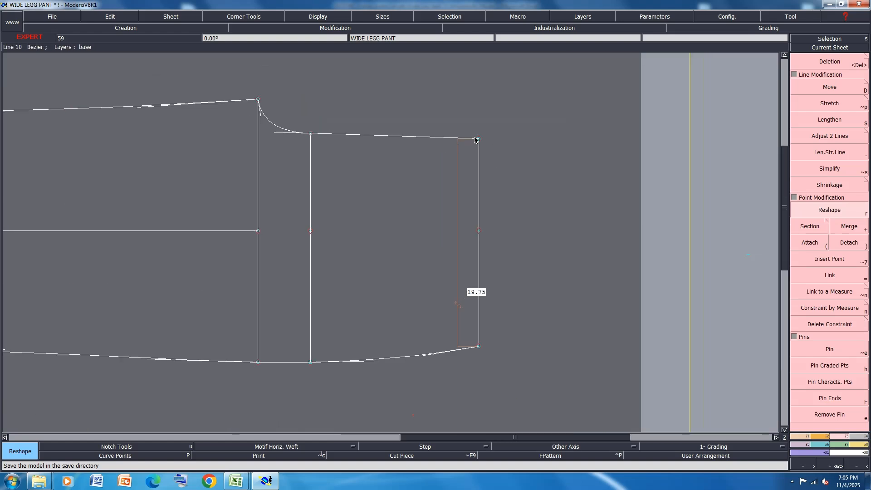
Try mirroring the waistline about a symmetry axis along the upper end of the front rise, and undo both operations.
left_click(804, 436)
left_click(834, 341)
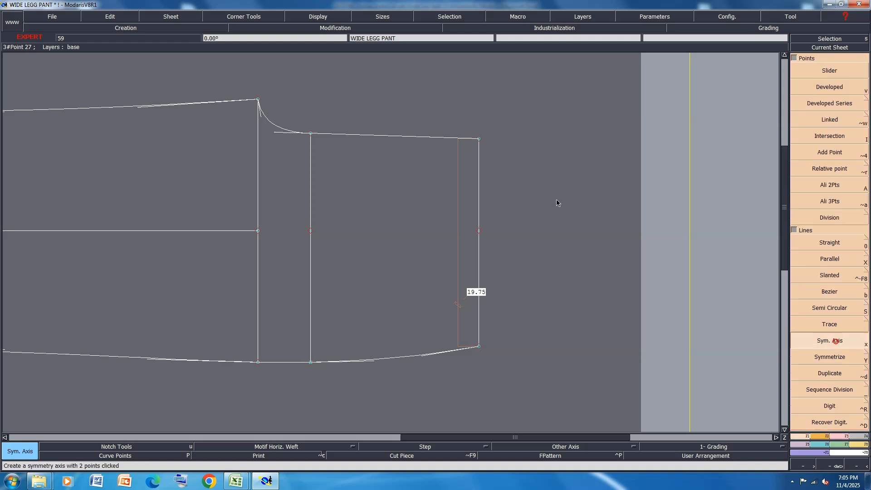
left_click(479, 138)
left_click(444, 137)
left_click(830, 357)
left_click(483, 207)
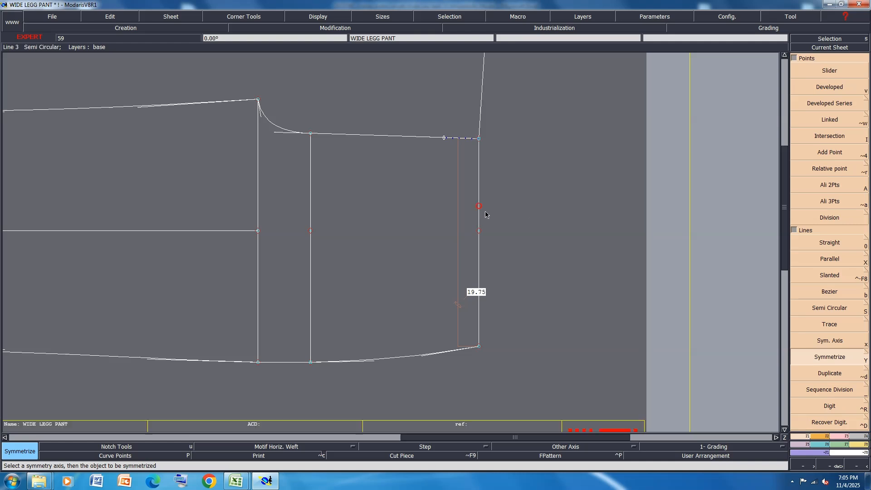
scroll(488, 205, "down", 1)
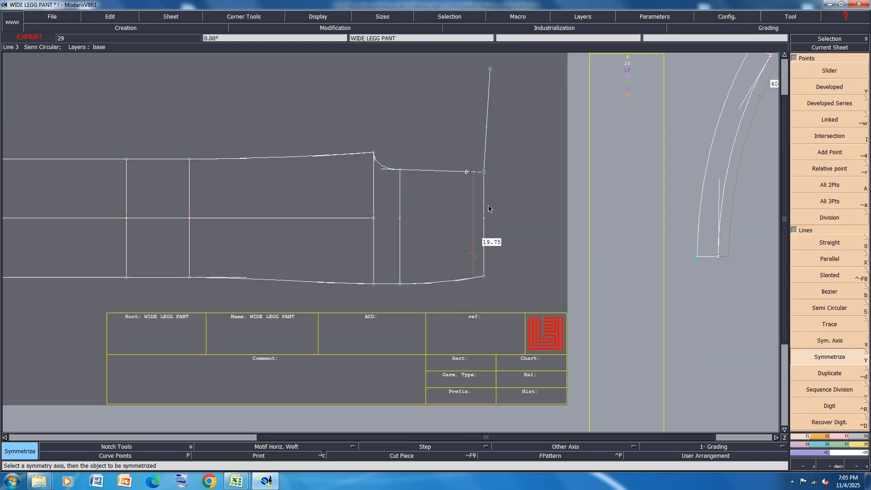
key("ctrl+z")
key("ctrl+z")
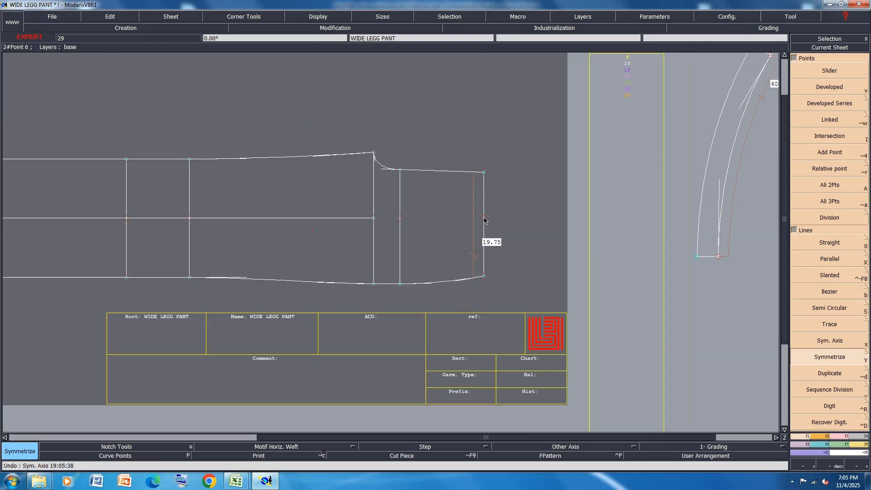
Delete the middle point on the waistline and simplify the line.
key("Delete")
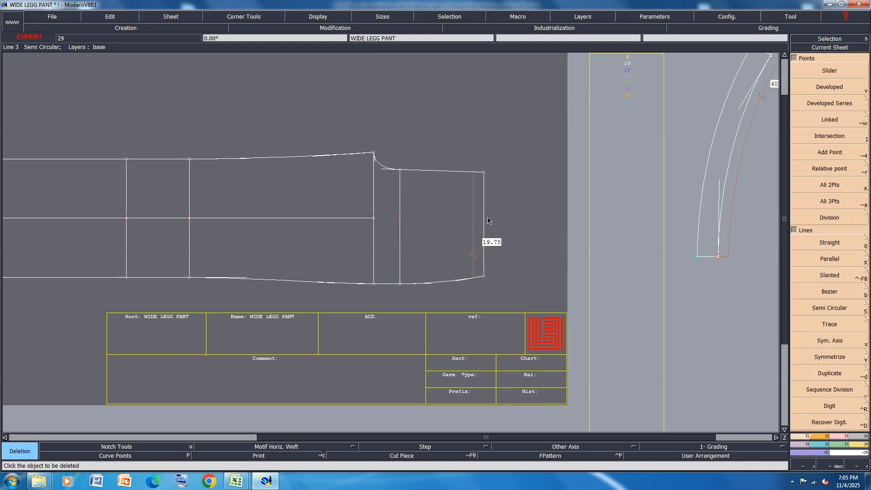
key("alt+s")
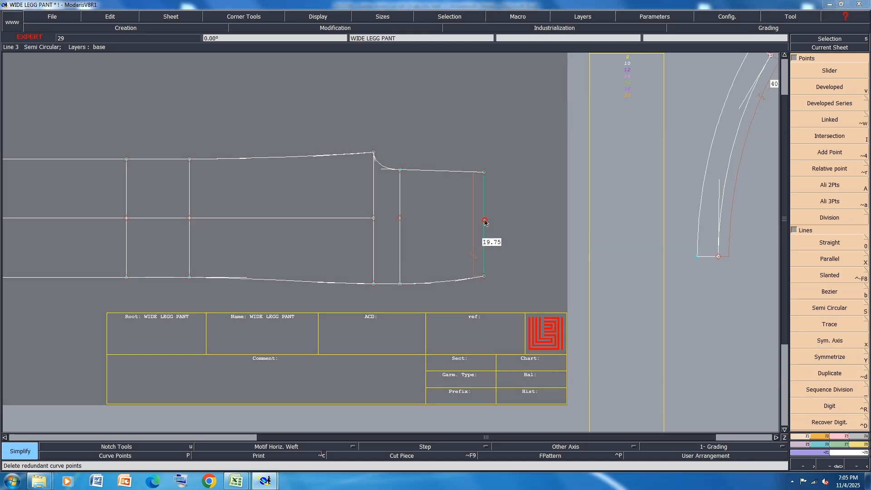
left_click(484, 223)
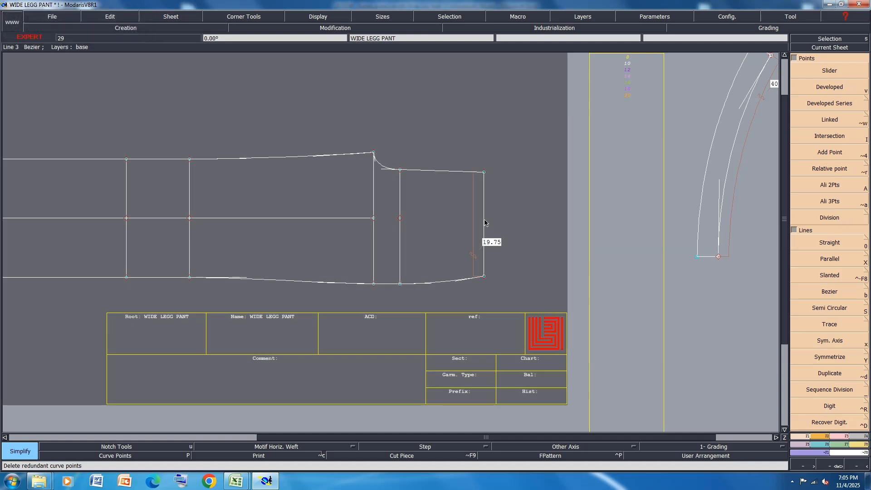
Save the pattern with the simplified waistline, continuing past the warnings.
scroll(386, 183, "up", 2)
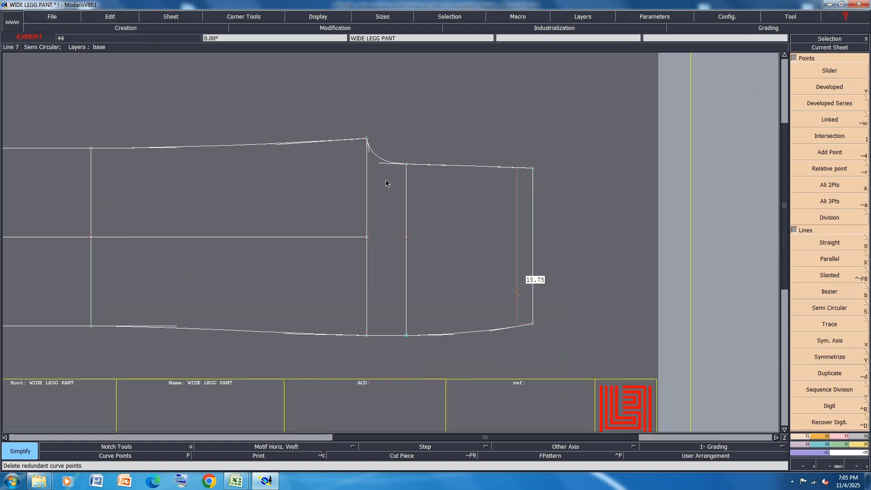
key("ctrl+s")
left_click(372, 293)
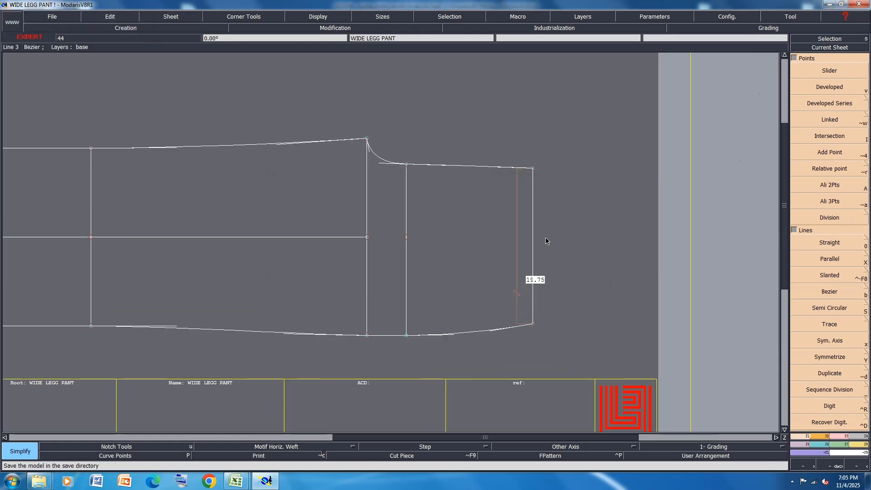
Add a length measurement to the front rise from the crotch point to the waistline.
scroll(546, 240, "up", 1)
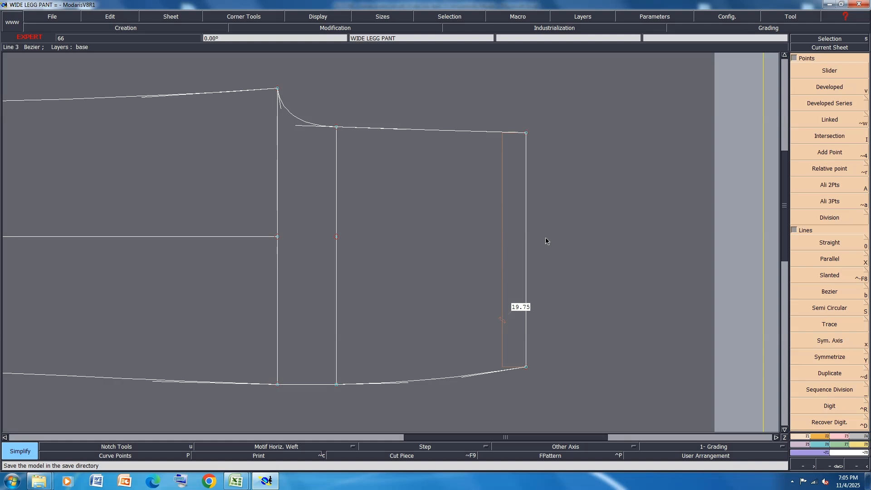
key("l")
left_click(392, 130)
left_click(664, 167)
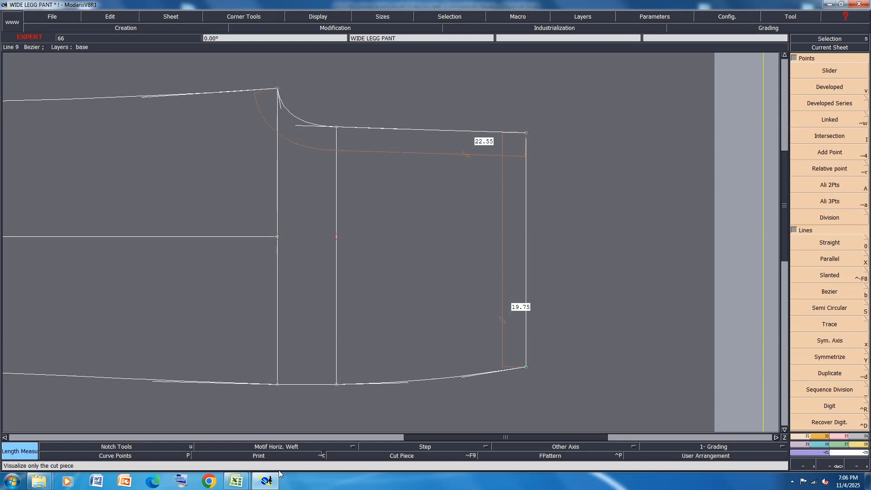
Check the front rise including band for size 10 in the Excel specification, highlight its row, and return to Modaris.
left_click(227, 485)
left_click(269, 440)
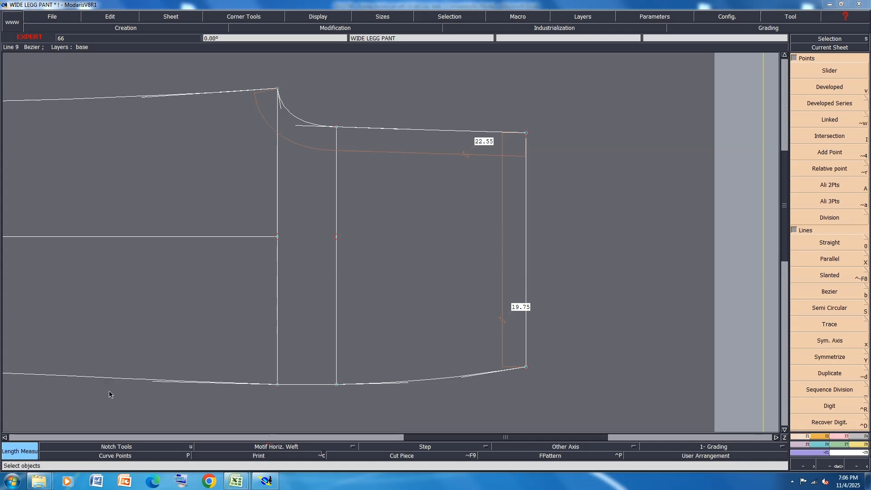
left_click(236, 481)
left_click(269, 438)
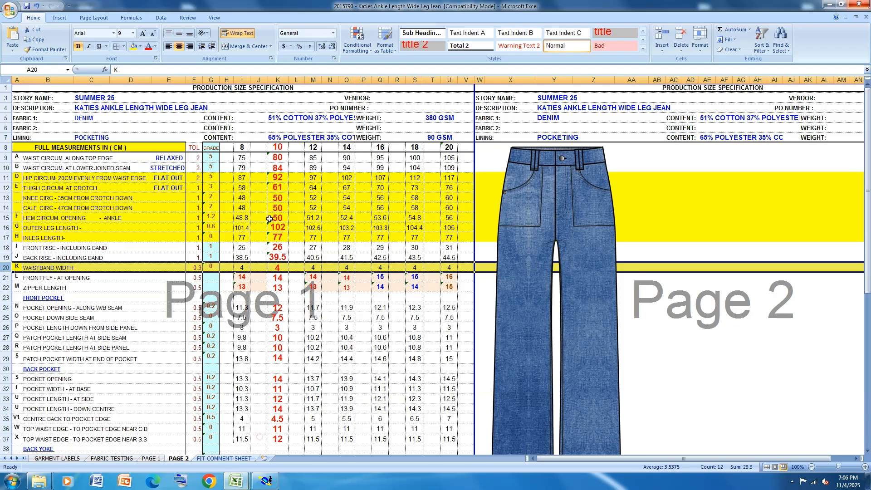
left_click(5, 247)
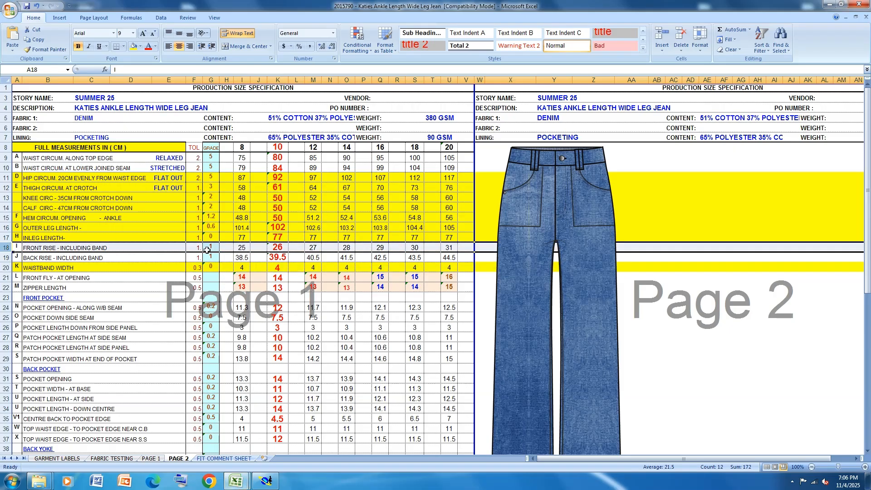
left_click(267, 482)
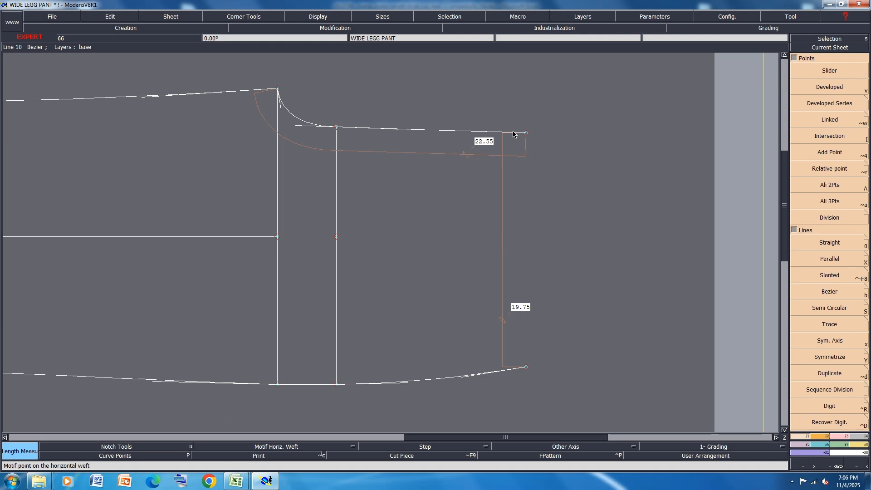
Move the waist end point of the front rise by -0.55 cm in X.
right_click(841, 440)
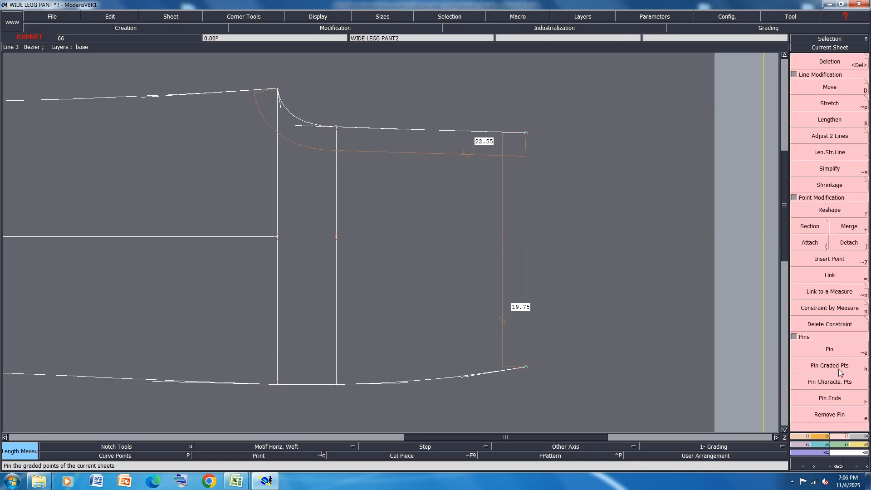
left_click(829, 87)
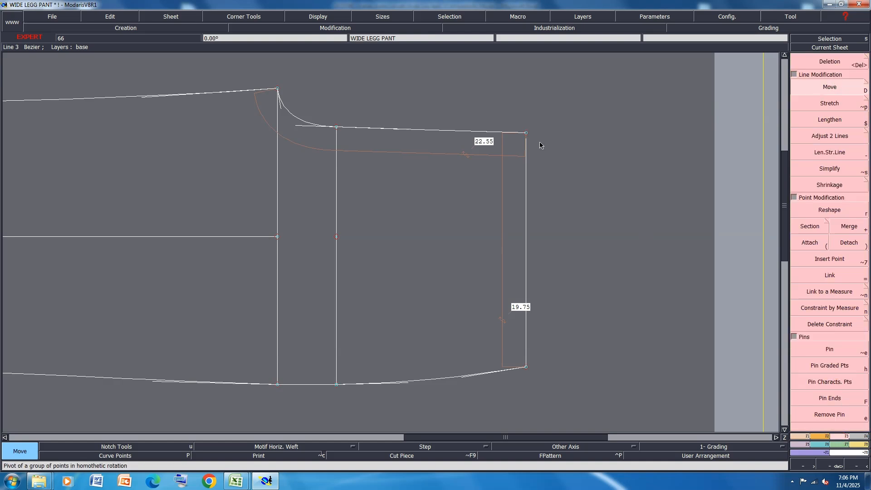
left_click(526, 133)
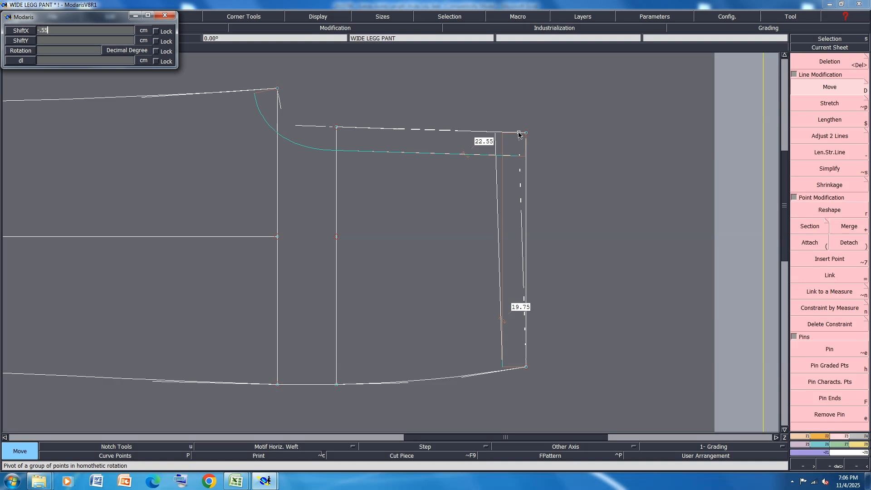
key("Return")
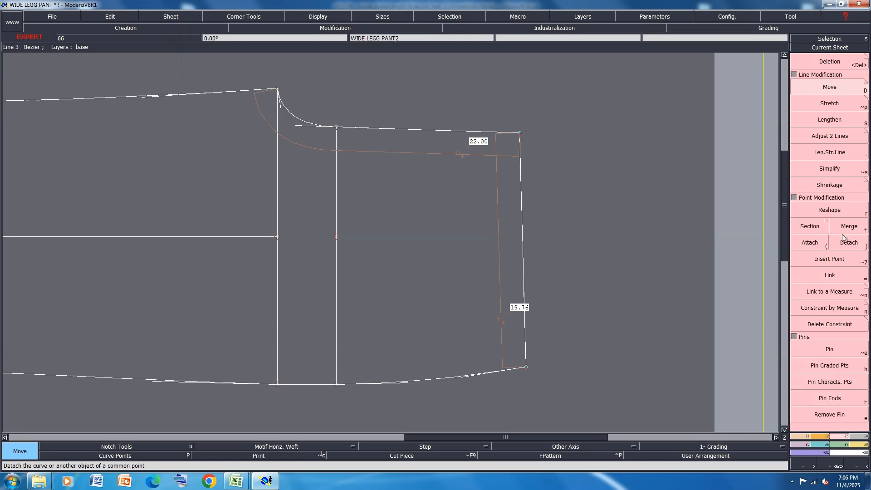
Reshape the waistline between the front rise and the outseam into a slight inward curve using its two handles.
key("r")
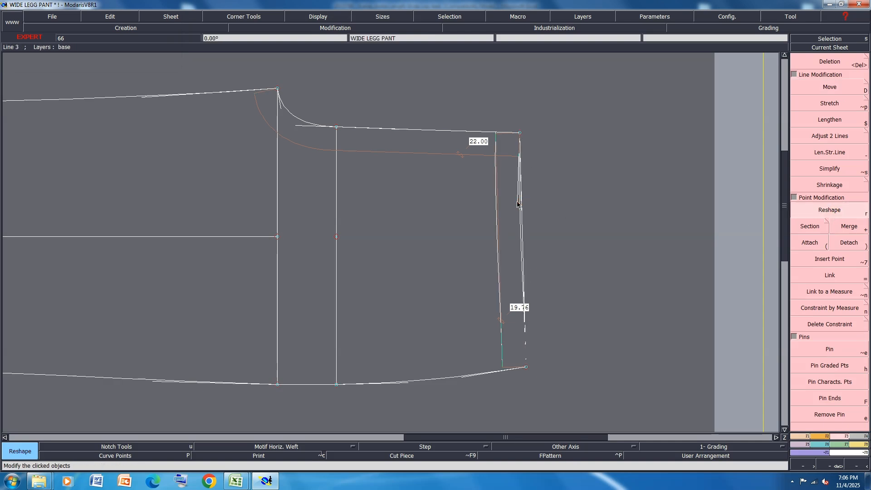
left_click(522, 298)
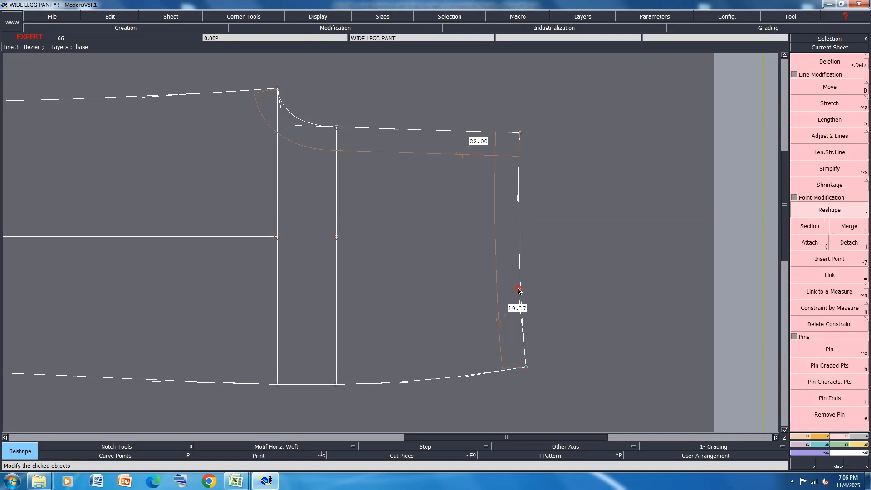
left_click(519, 290)
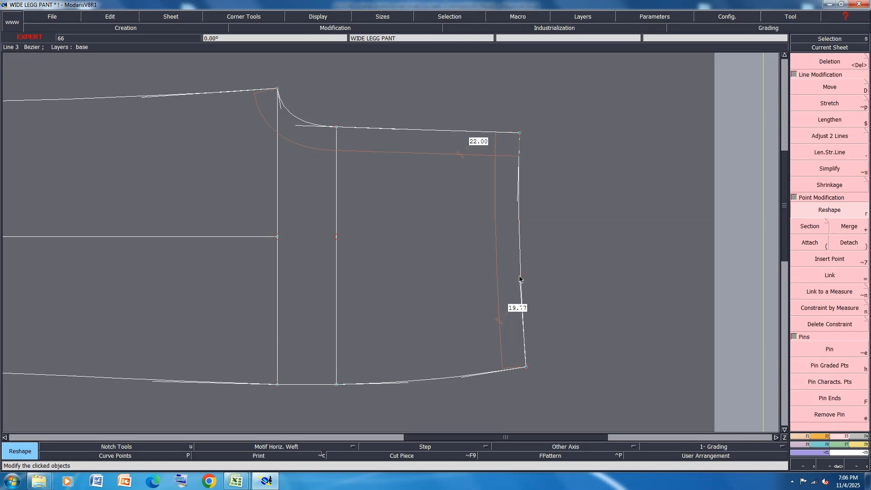
scroll(533, 199, "up", 1)
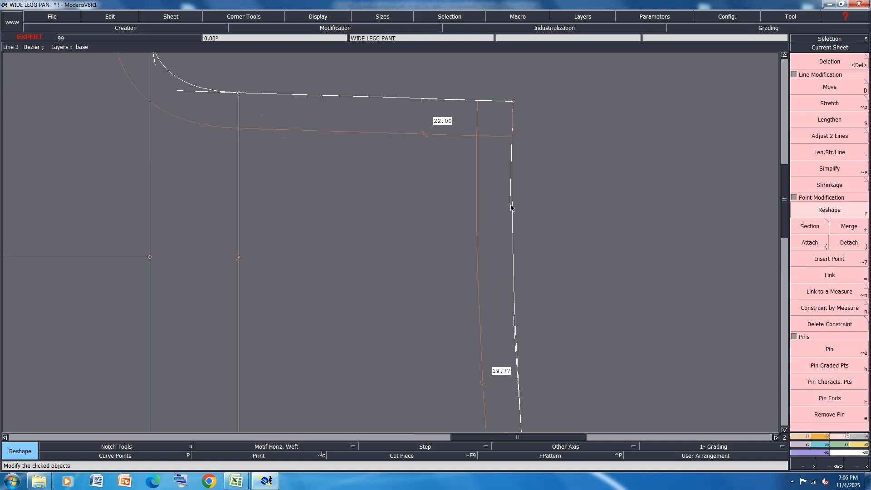
left_click(511, 207)
left_click(510, 207)
scroll(543, 219, "down", 2)
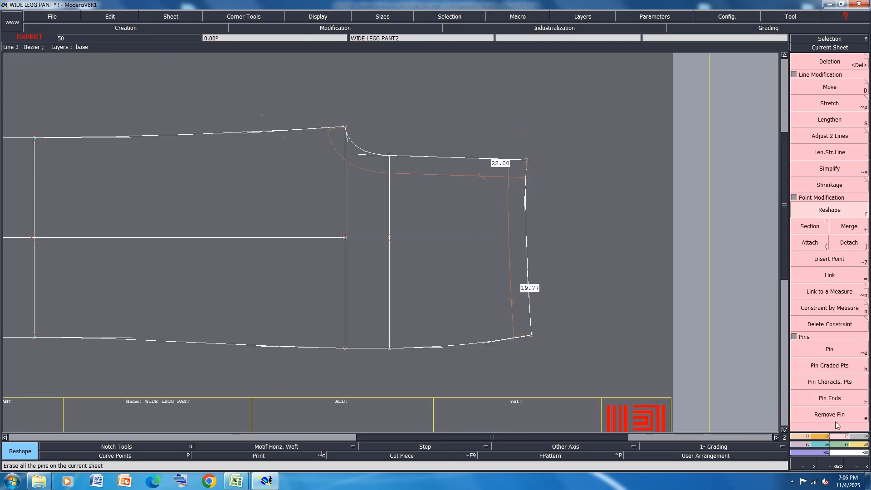
Mirror the waistline across a symmetry axis placed along the waist end of the front rise.
left_click(807, 437)
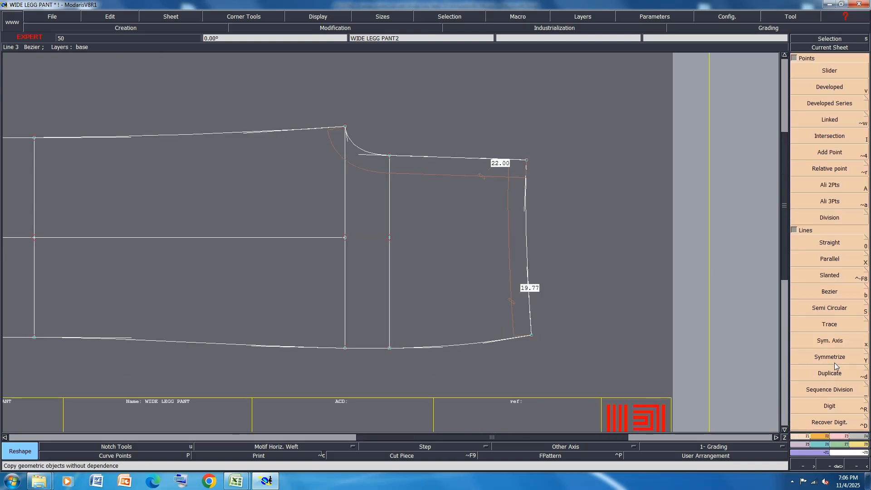
left_click(840, 339)
left_click(510, 159)
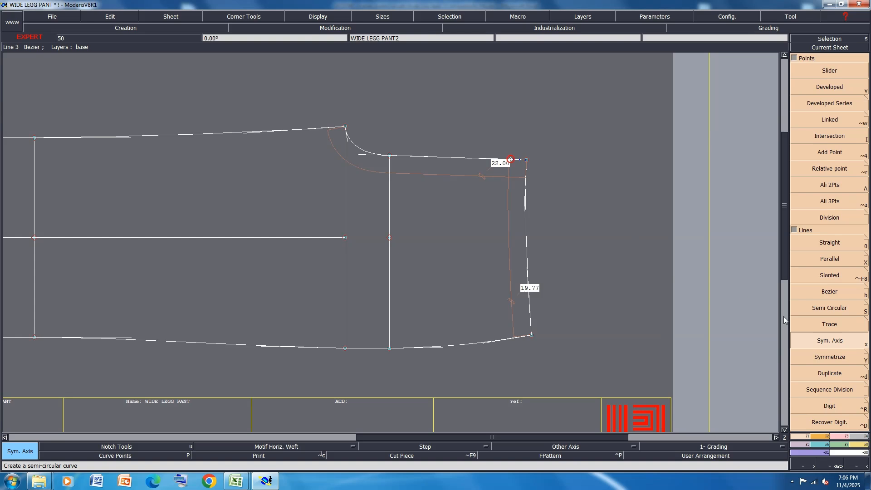
left_click(830, 359)
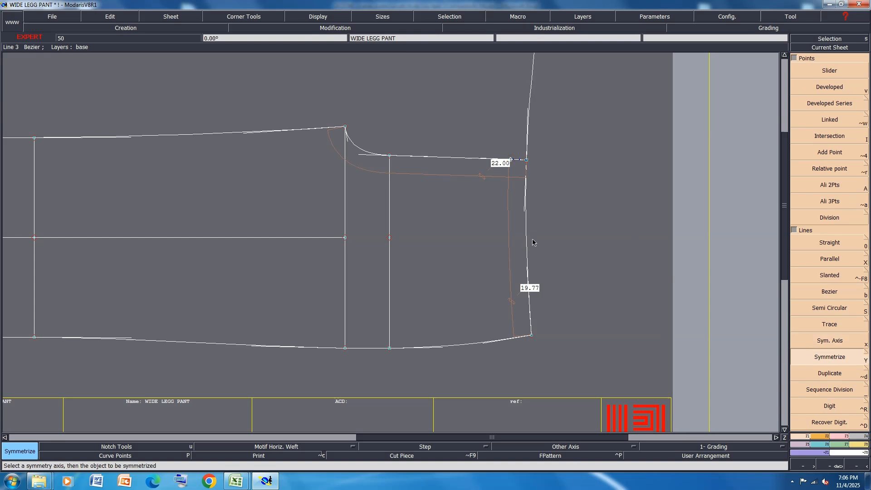
scroll(535, 239, "down", 5)
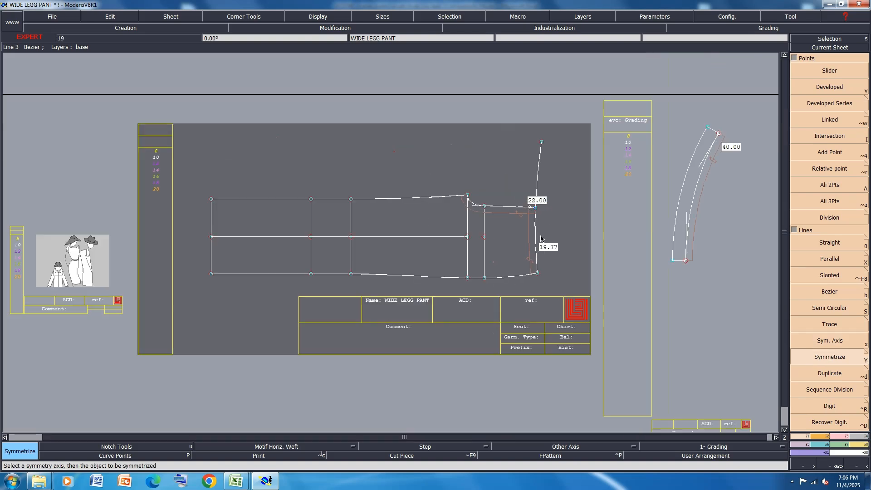
Save the model, continuing past the detected anomalies.
key("ctrl+s")
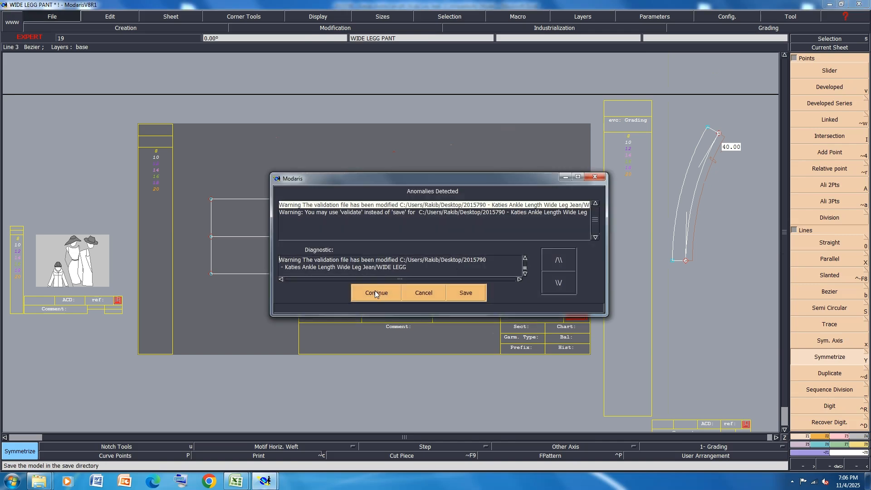
left_click(376, 293)
scroll(482, 156, "down", 1)
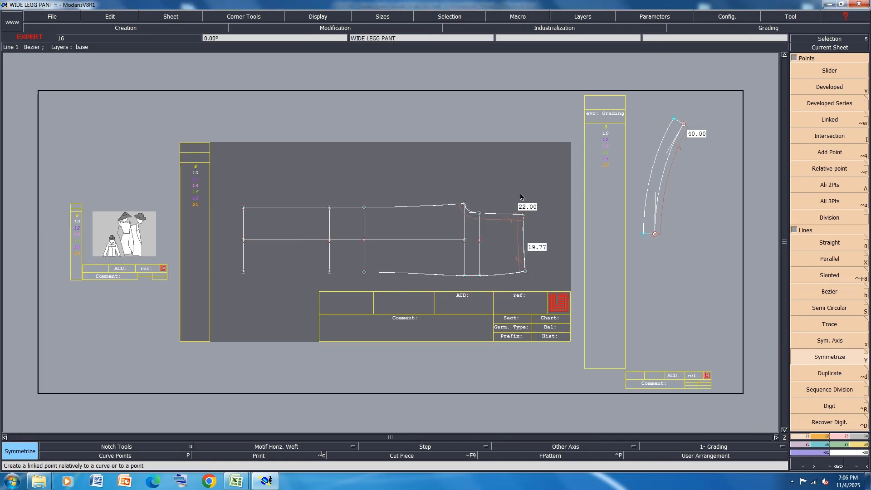
Copy the geometry of the front pattern sheet onto a new sheet.
key("c")
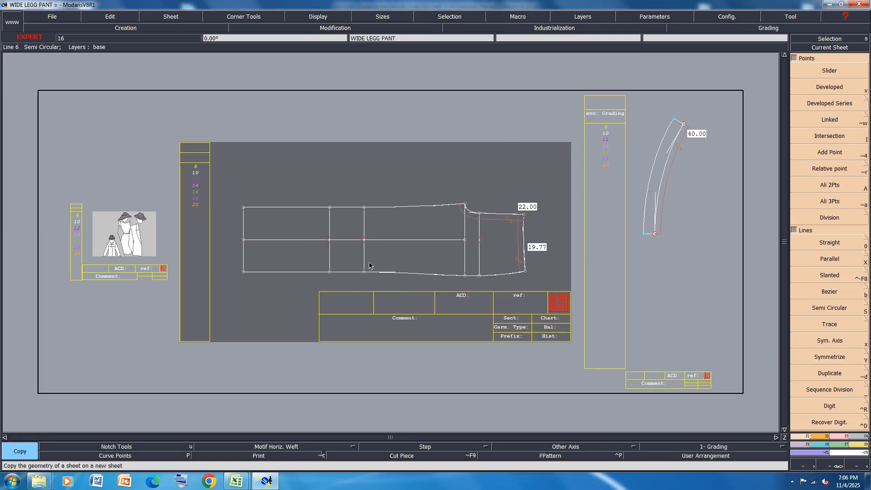
left_click(369, 265)
left_click(438, 125)
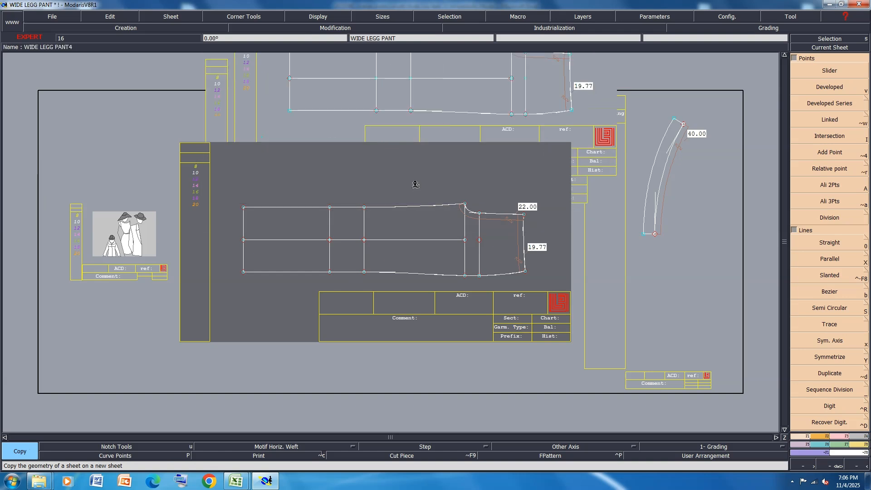
Erase the original front sheet and automatically arrange the remaining sheets on the desk.
key("shift+Delete")
left_click(395, 240)
key("Delete")
key("j")
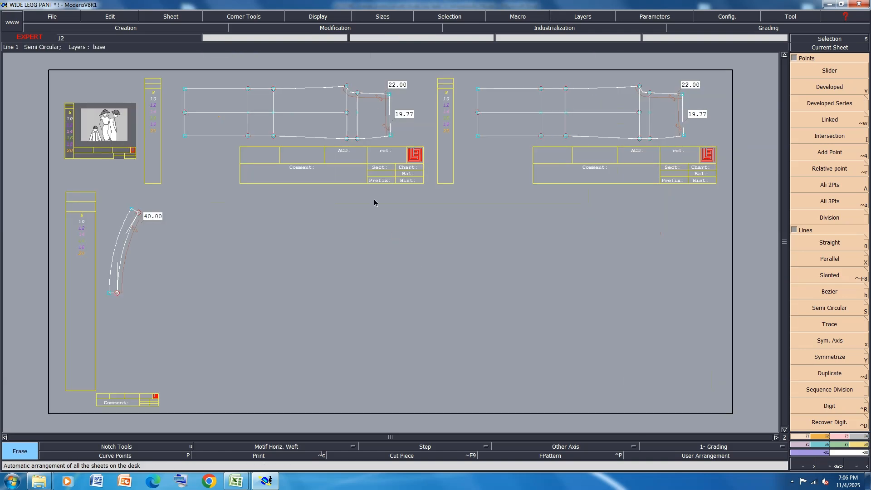
Move all outseam points of the copied sheet, from hem to waist, outward by 2.5 cm in Y.
scroll(279, 84, "up", 4)
left_click(834, 396)
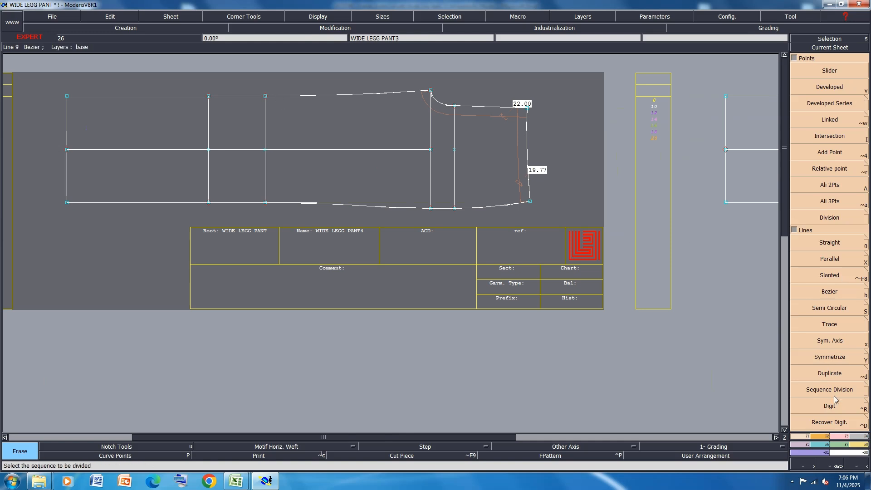
left_click(835, 435)
left_click(827, 382)
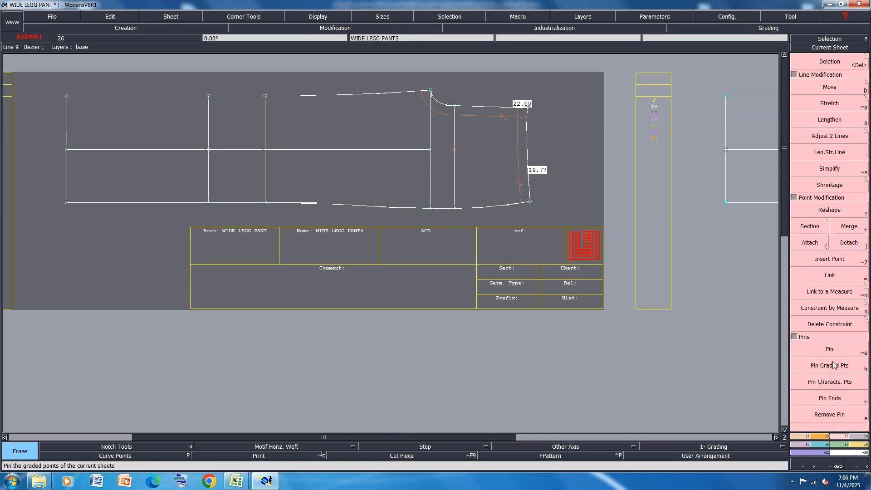
key("d")
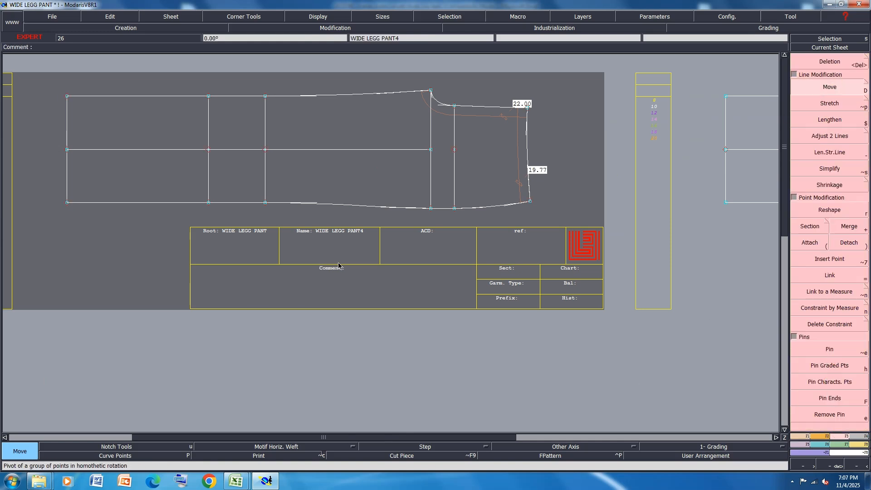
mouse_move(567, 170)
left_mouse_down()
mouse_move(537, 189)
mouse_move(30, 255)
mouse_move(43, 228)
left_mouse_up()
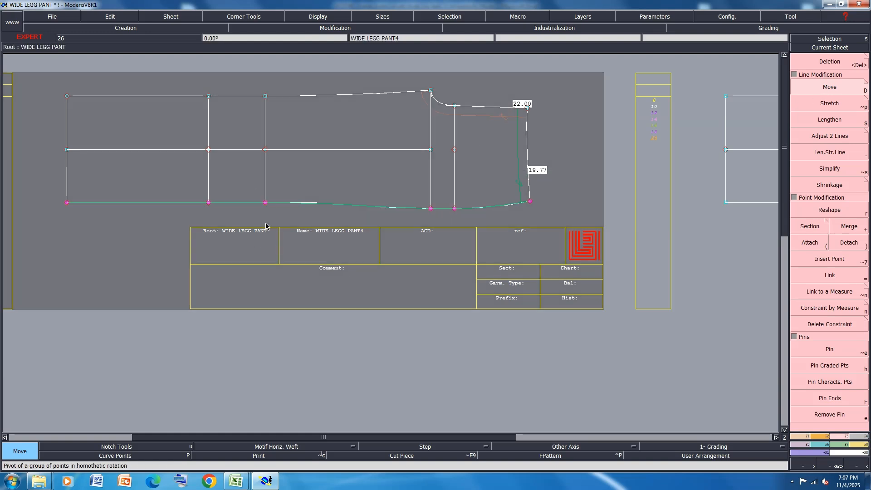
left_click(264, 202)
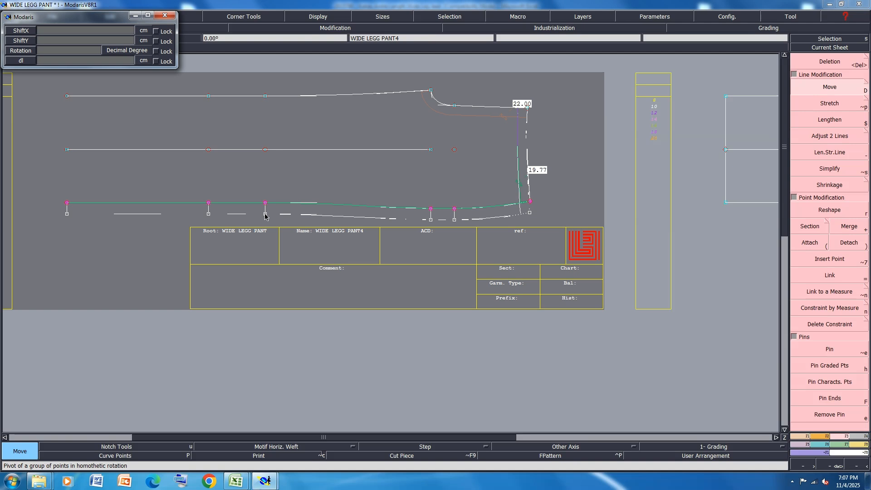
key("Down")
type("0")
key("Down")
key("BackSpace")
key("Return")
left_click(482, 335)
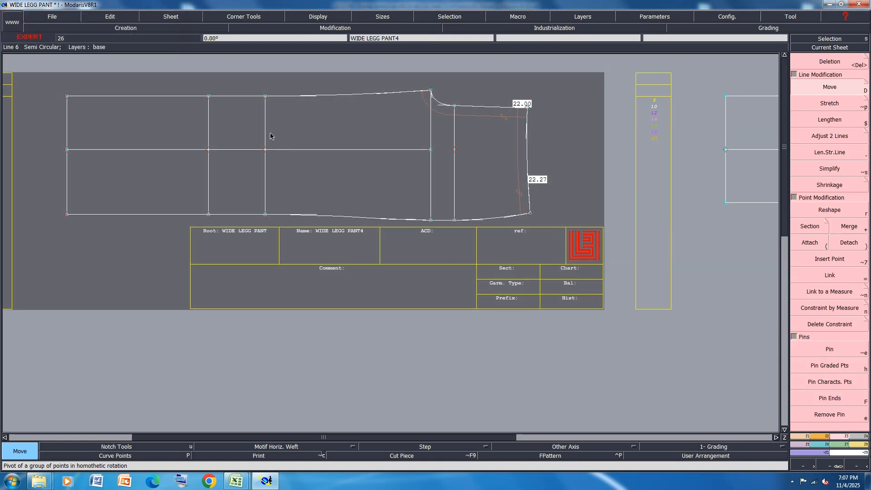
Move the three lower inseam points of the copied sheet outward by 2.5 cm in Y and rearrange the sheets.
left_click_drag(305, 87, 31, 114)
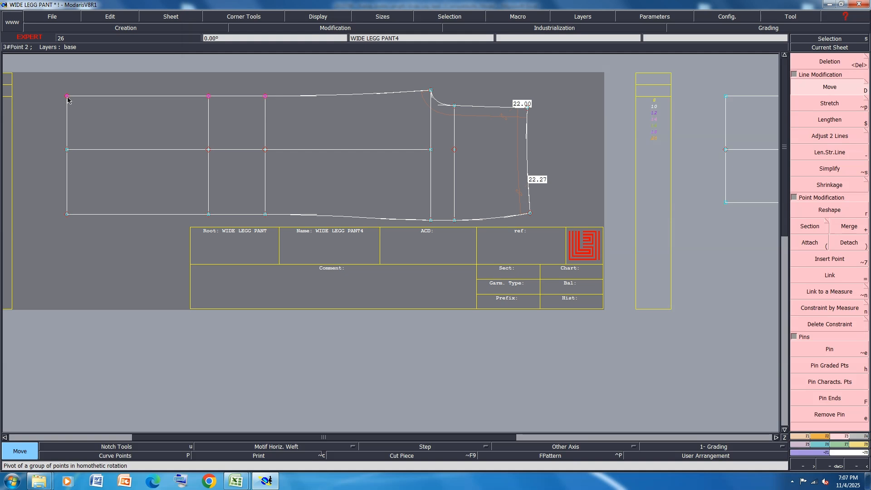
left_click(66, 96)
type("2.5")
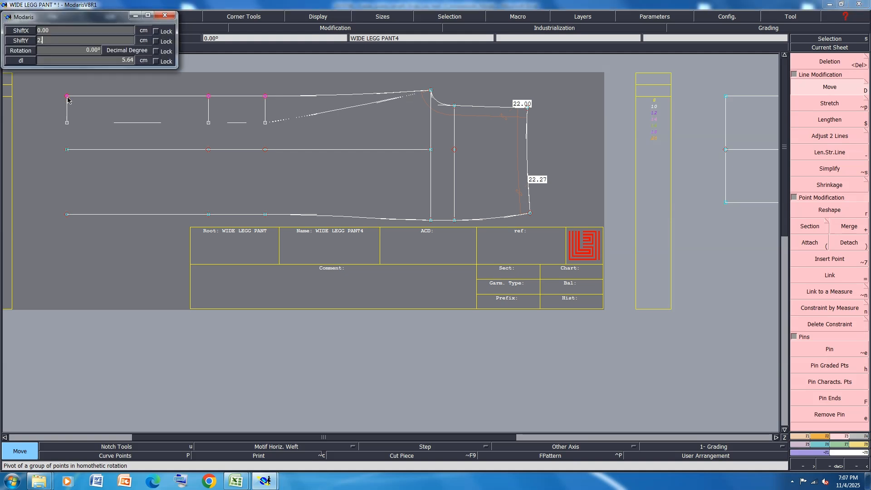
key("Return")
left_click(68, 100)
key("j")
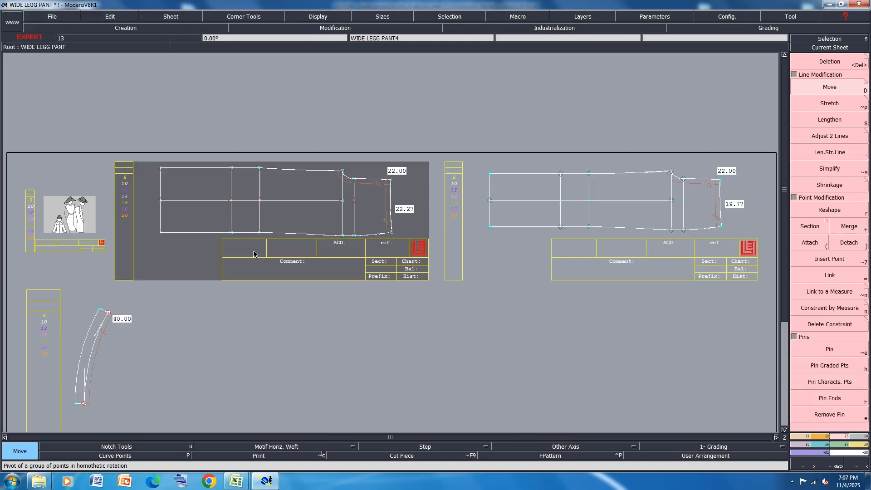
scroll(357, 170, "up", 2)
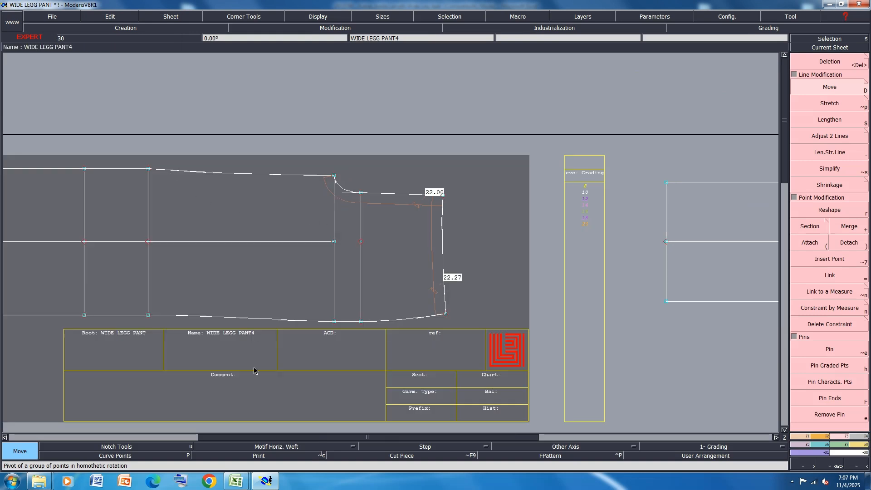
Highlight the two waist circumference rows in yellow in the Excel specification and return to Modaris.
mouse_move(233, 485)
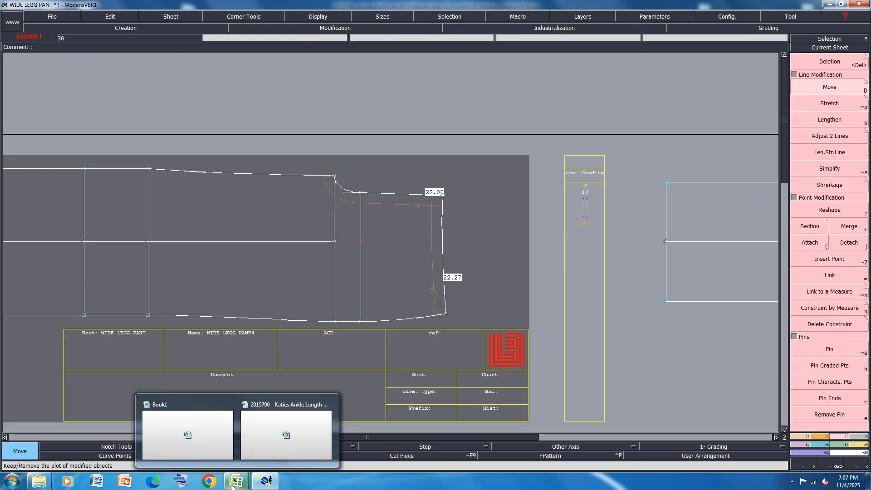
left_click(286, 438)
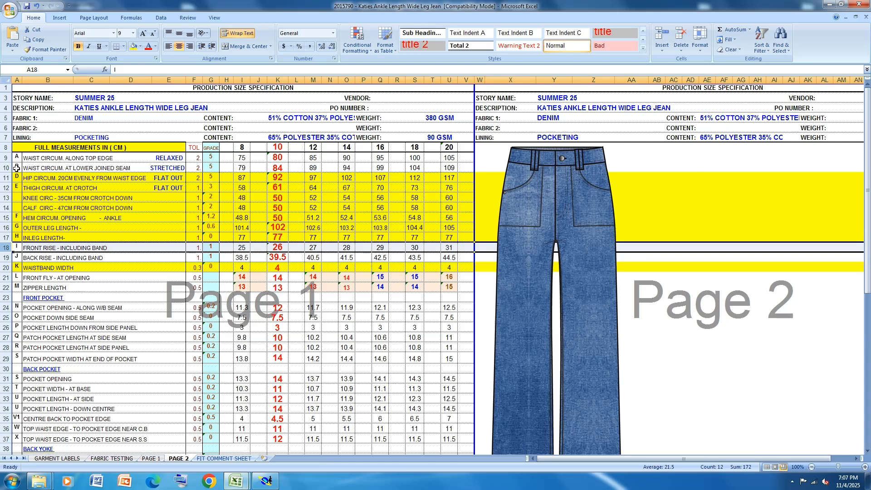
left_click_drag(5, 168, 6, 157)
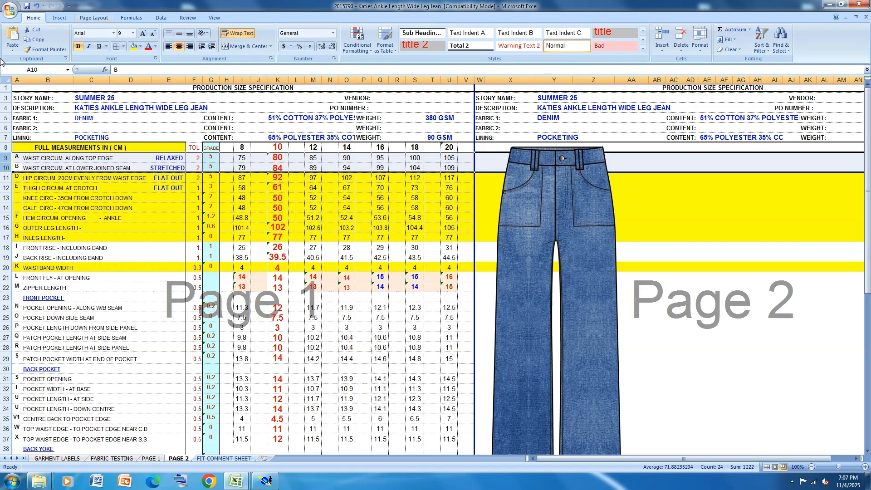
left_click(135, 47)
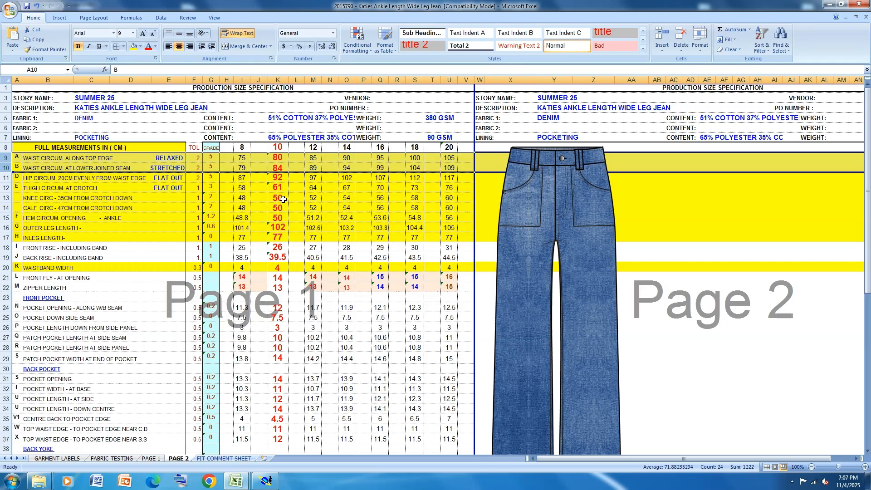
left_click(266, 481)
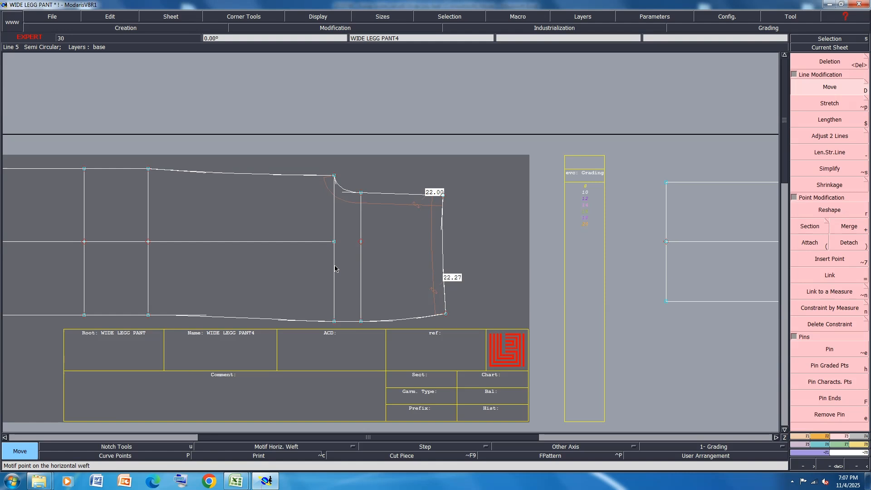
Add a length measurement to the thigh line at the crotch and move the crotch point outward by 5.5 cm in Y.
key("l")
left_click(335, 287)
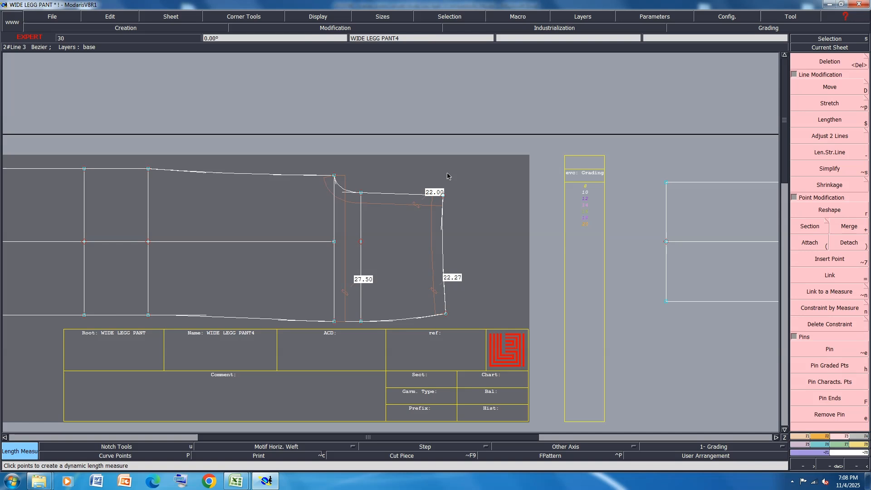
key("shift+d")
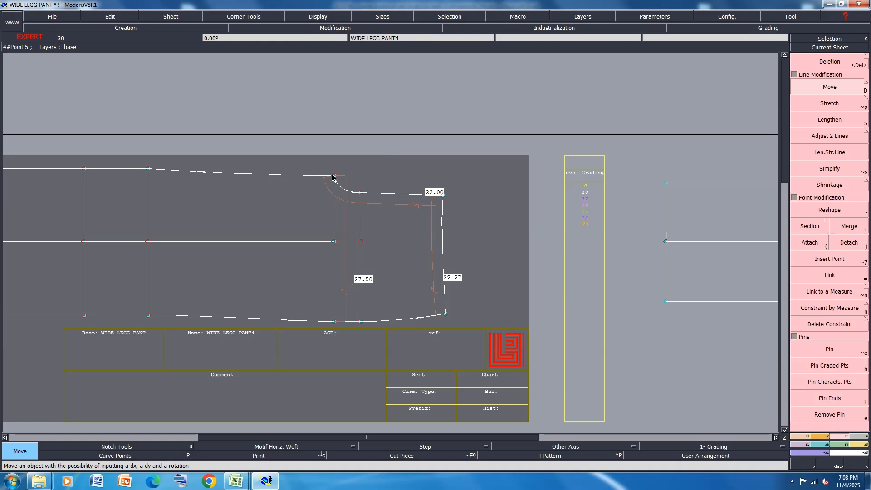
left_click(333, 177)
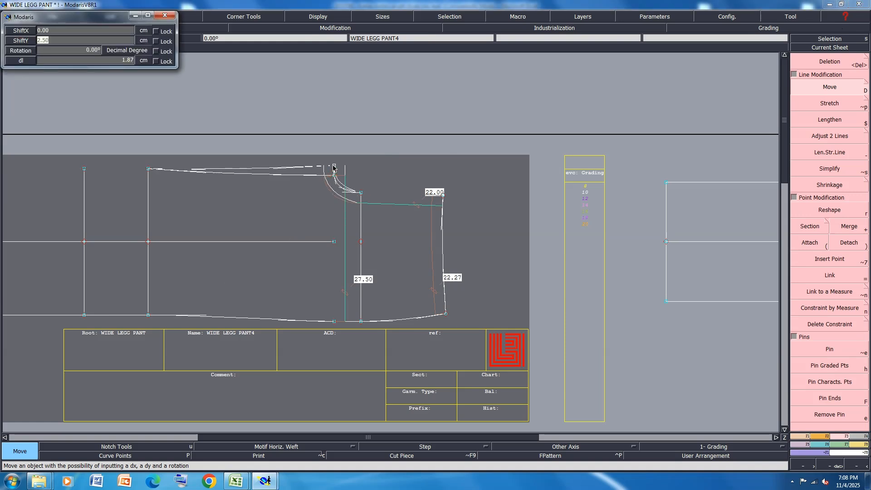
type("5.5")
key("Return")
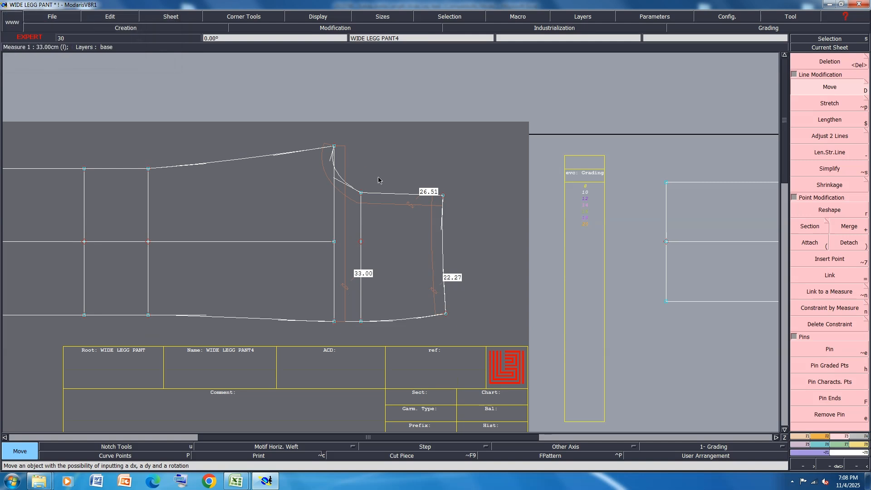
Delete the hip line's middle point and move the rise's hip and waist points together by 4 cm in X and 0 cm in Y.
scroll(379, 179, "up", 2)
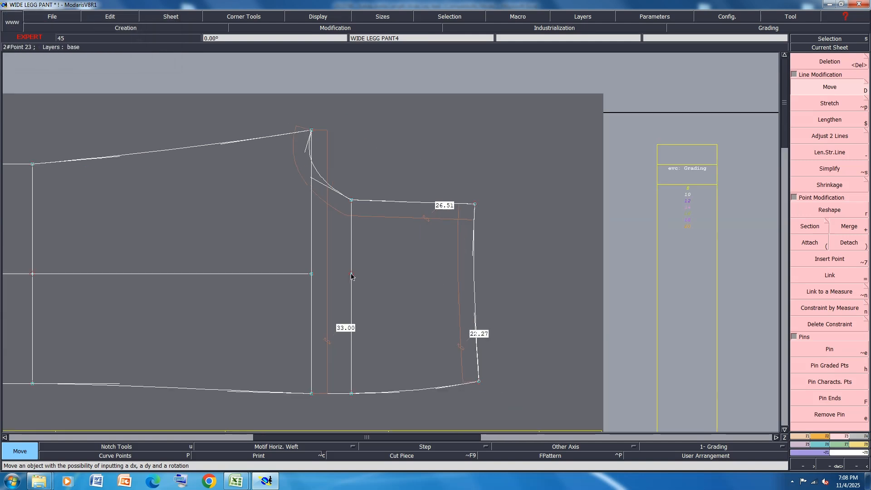
key("Delete")
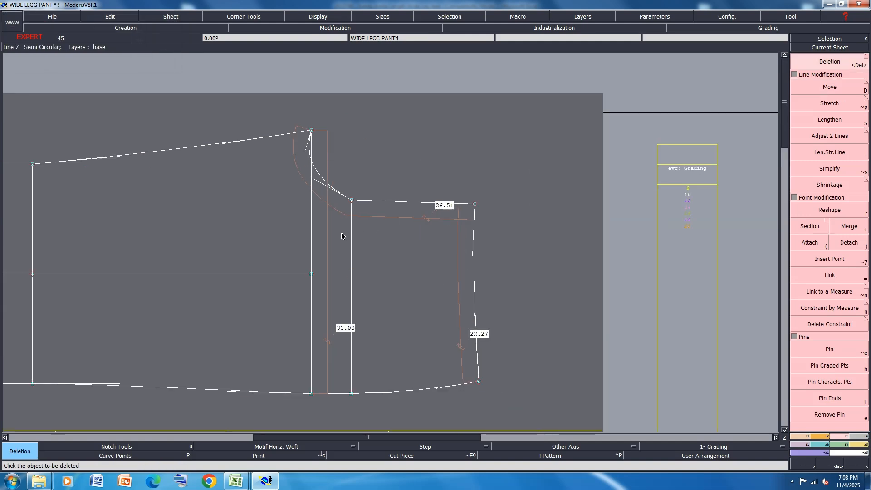
key("d")
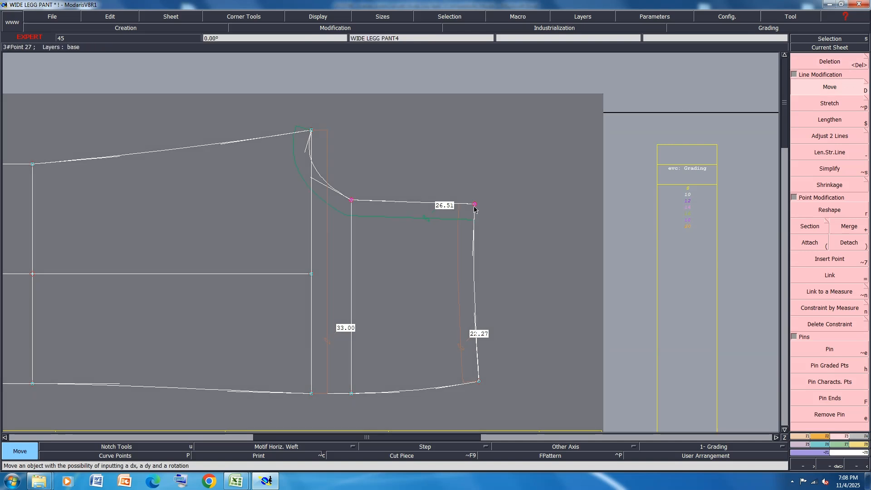
left_click(475, 208)
type("2")
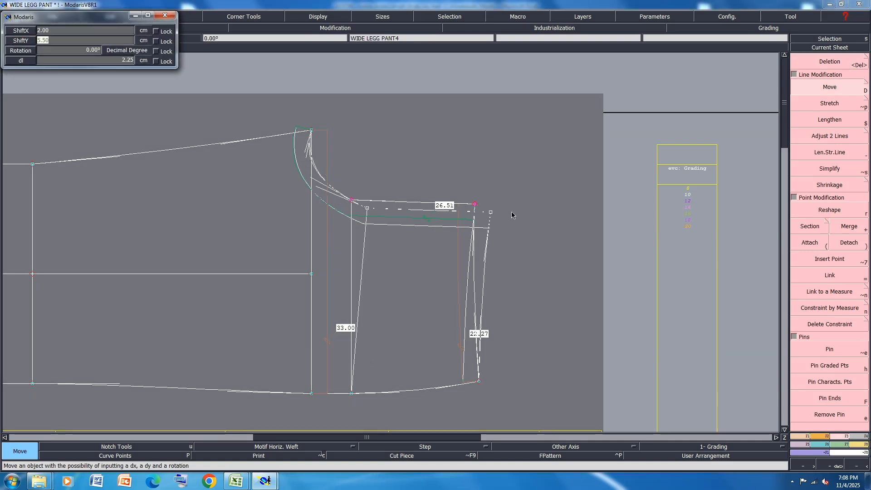
key("Tab")
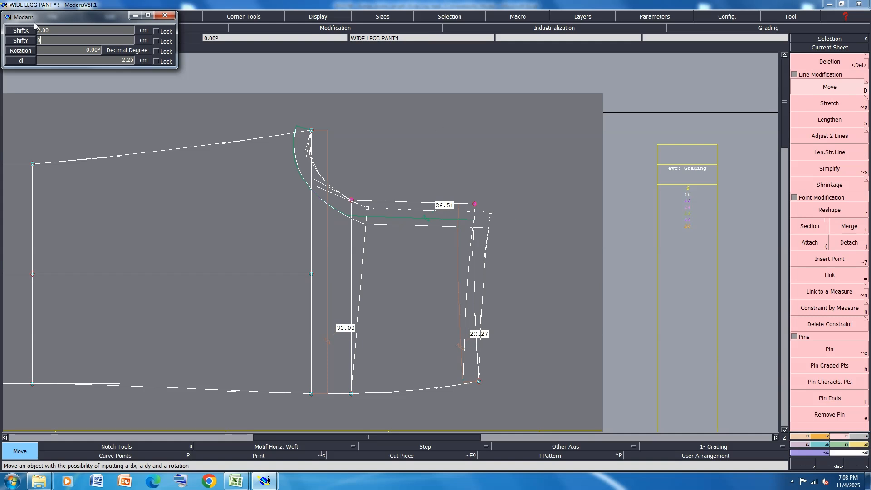
left_click(48, 30)
key("Tab")
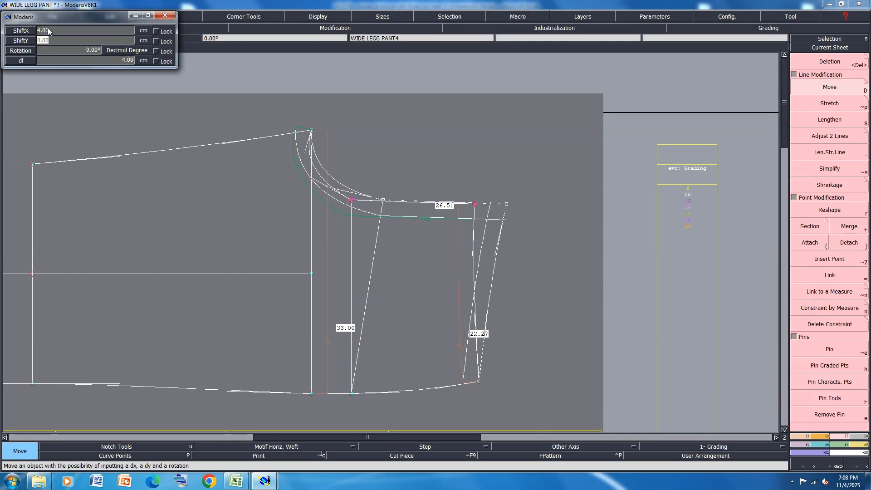
left_click(504, 165)
scroll(440, 158, "down", 2)
scroll(467, 298, "up", 1)
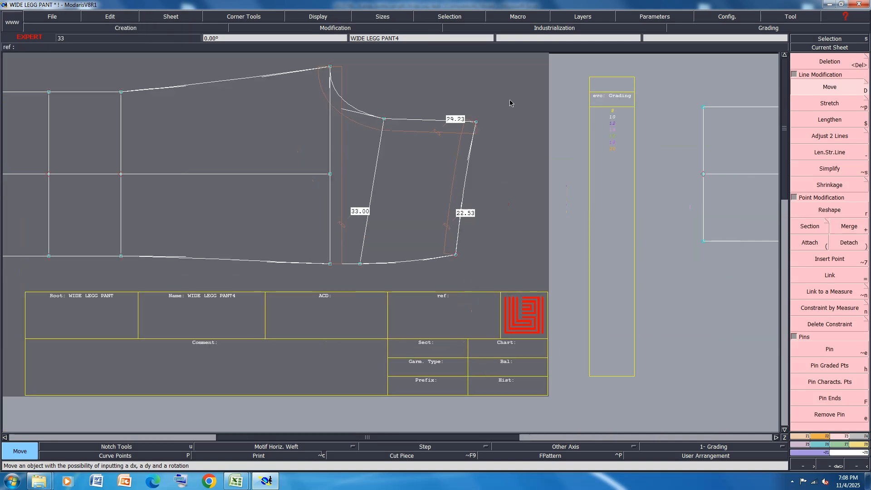
Move both waistline end points together toward the side seam, with 0 cm in X and a negative Y shift.
left_click(456, 255)
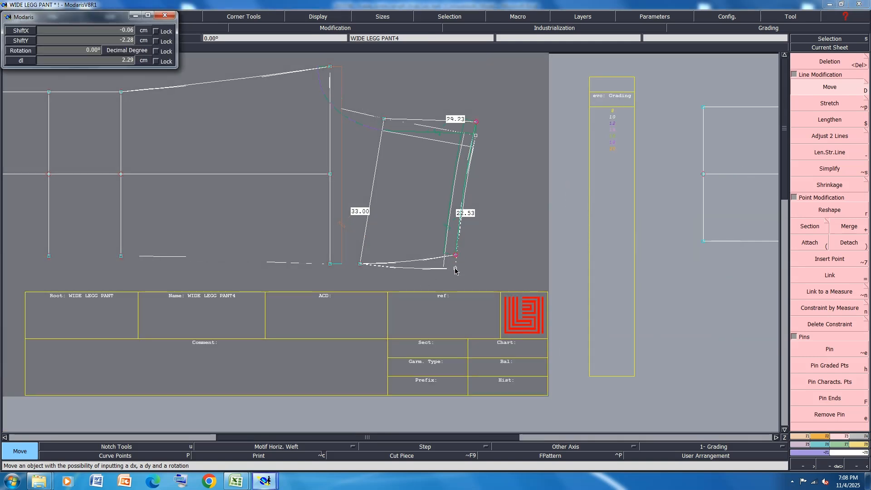
key("Tab")
type("0")
key("Tab")
type("-")
key("Return")
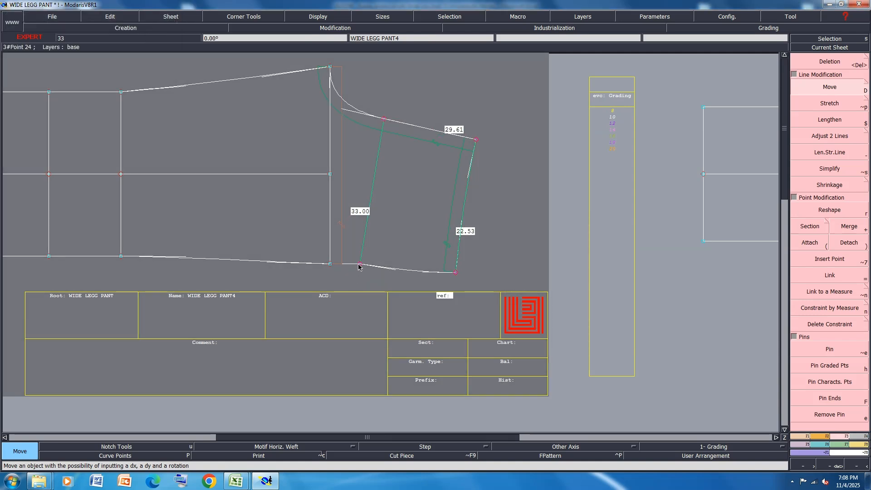
Move the hip and waist end points together by 0 cm in X and -0.5 cm in Y.
left_click(359, 264)
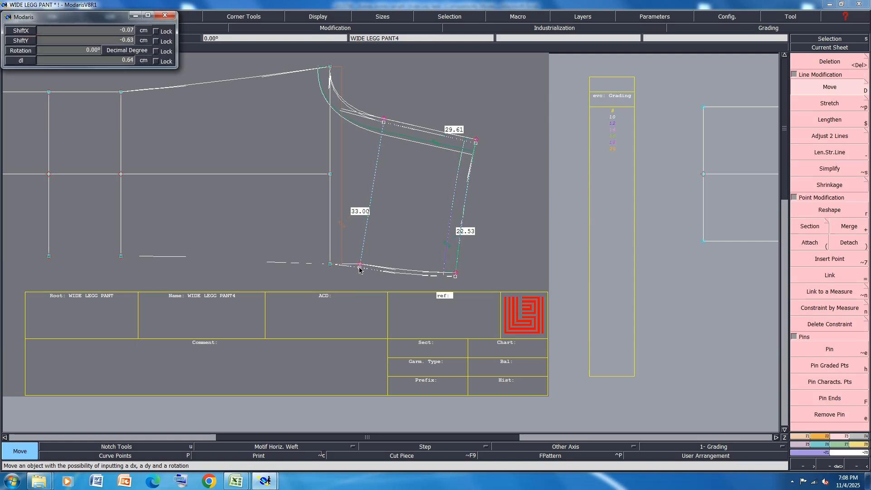
type("0")
key("Tab")
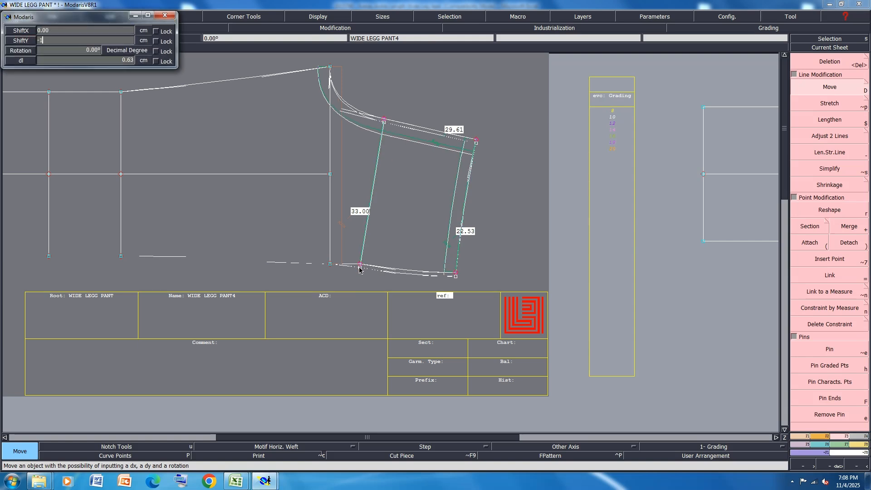
key("Tab")
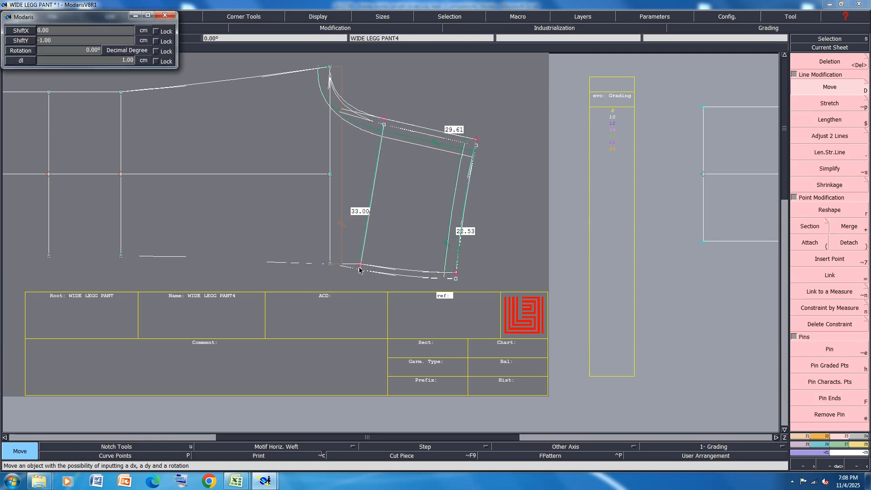
left_click(58, 40)
type("-0.5")
key("Return")
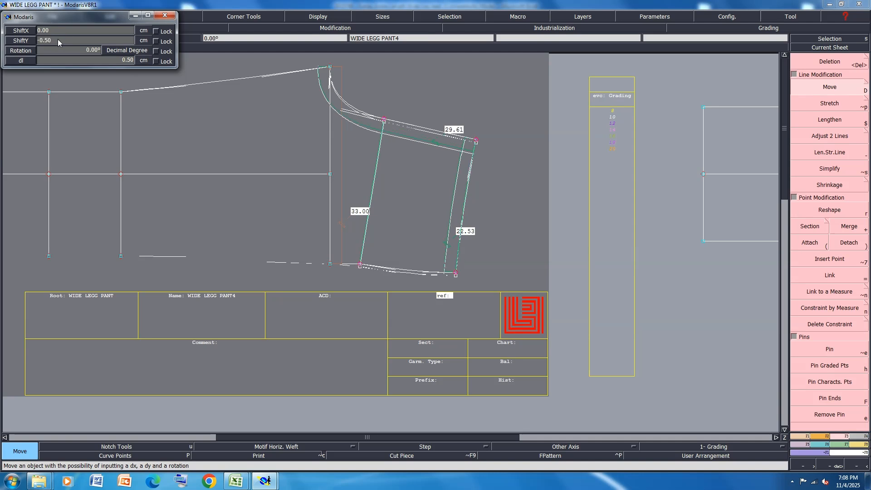
left_click(511, 175)
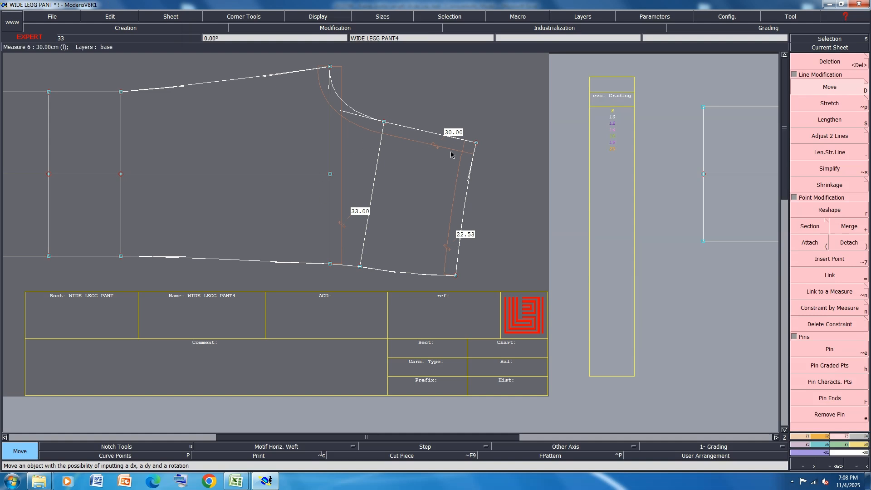
Raise the waistline's rise-side point by 2 cm in X and 0 cm in Y.
left_click(476, 142)
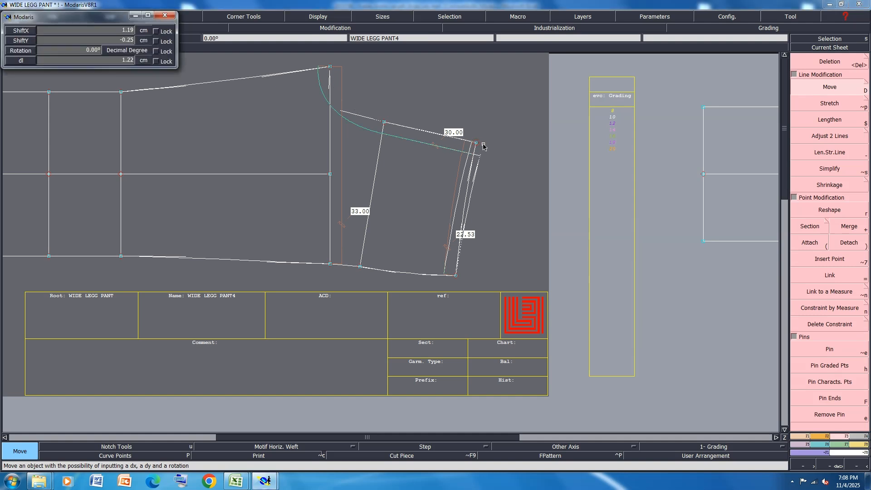
key("Tab")
type("2")
key("Tab")
type("0")
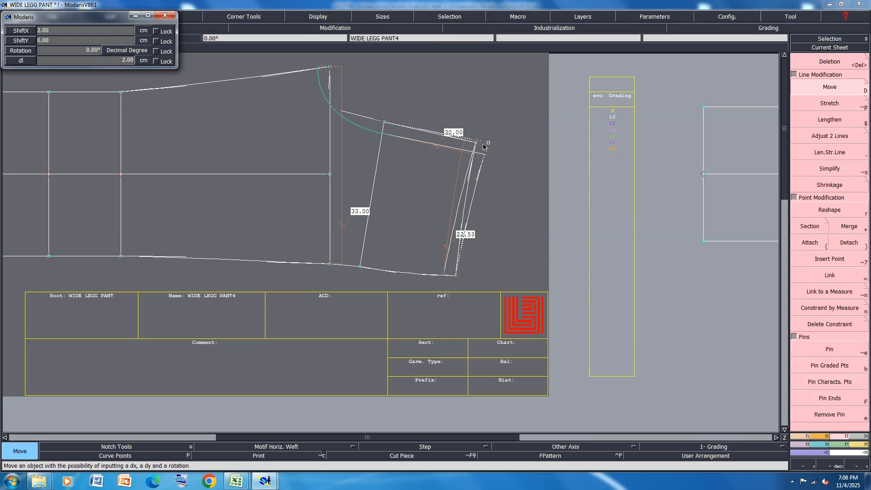
key("Return")
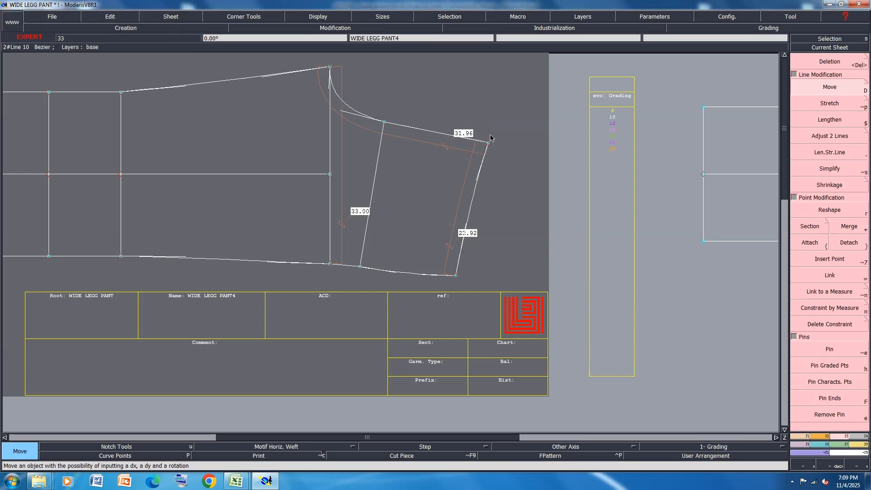
Move the rise's hip and waist points together by 2 cm in X and 0 cm in Y.
left_click_drag(515, 105, 370, 175)
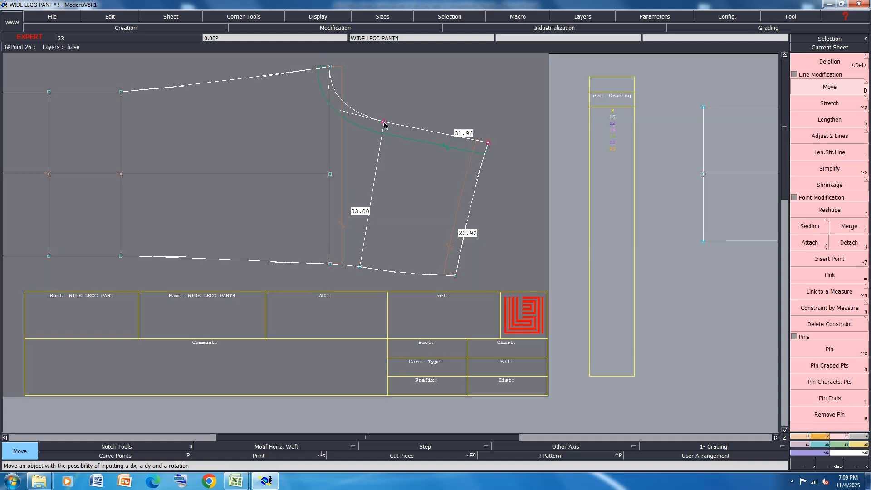
left_click(384, 124)
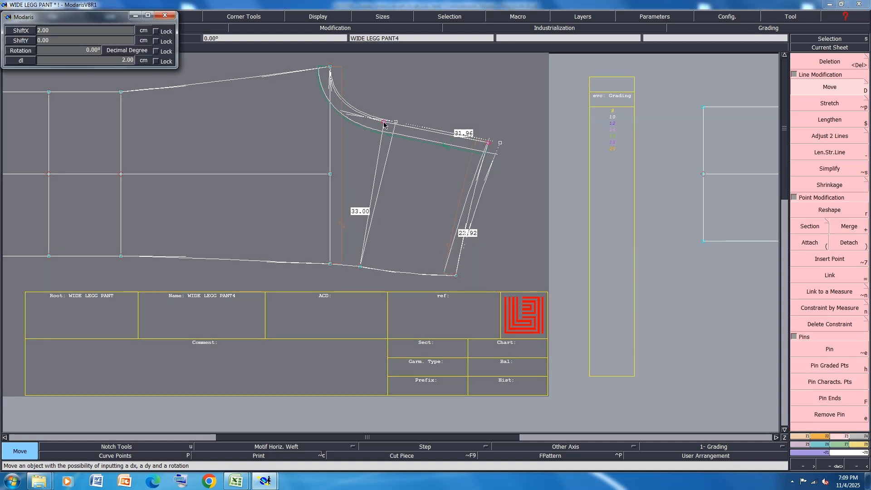
Apply the 2 cm X shift to the rise-side hip and waist points, and move the waistline 0 cm in X and -1 cm in Y.
key("Return")
scroll(473, 175, "up", 1)
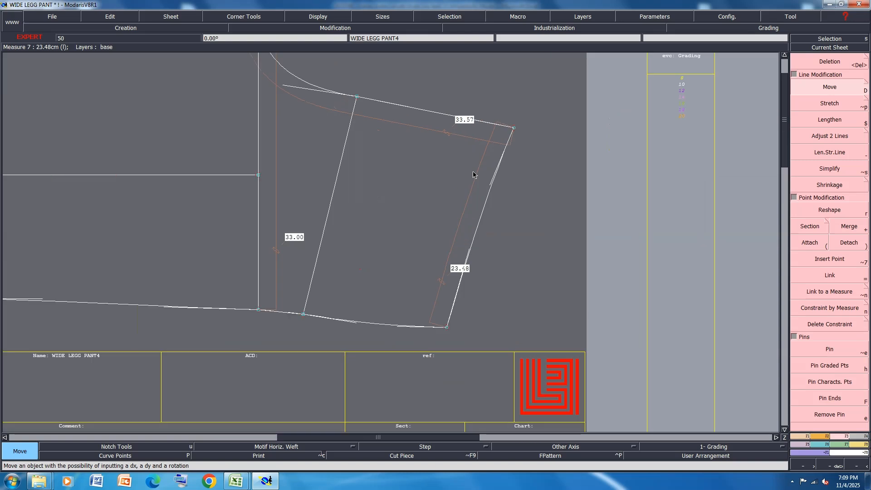
mouse_move(546, 108)
left_mouse_down()
mouse_move(439, 292)
mouse_move(425, 343)
left_mouse_up()
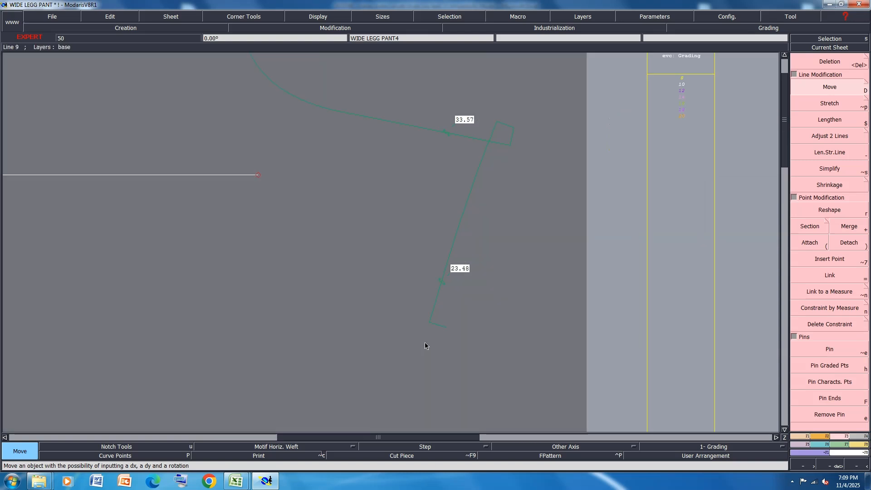
left_click(447, 328)
key("Down")
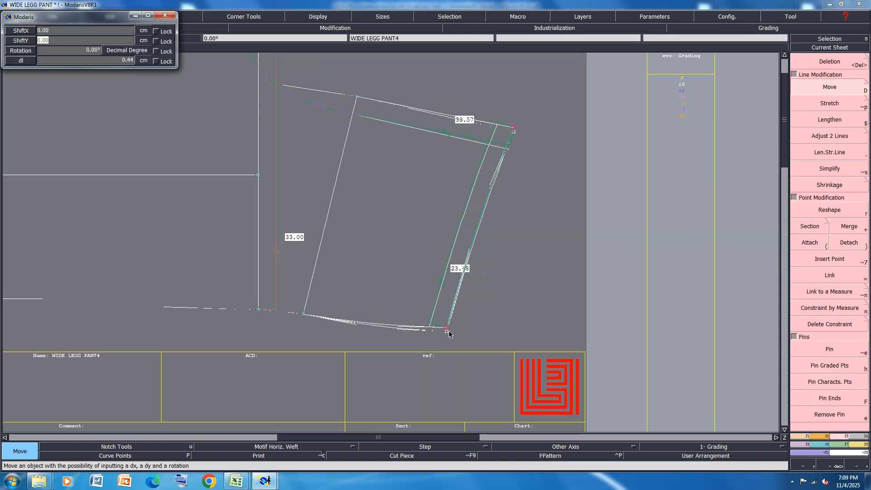
type("-.1")
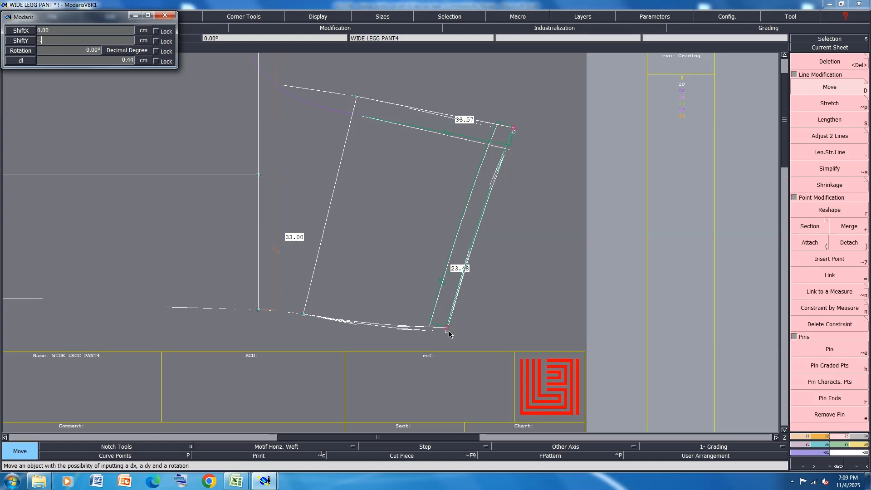
key("Return")
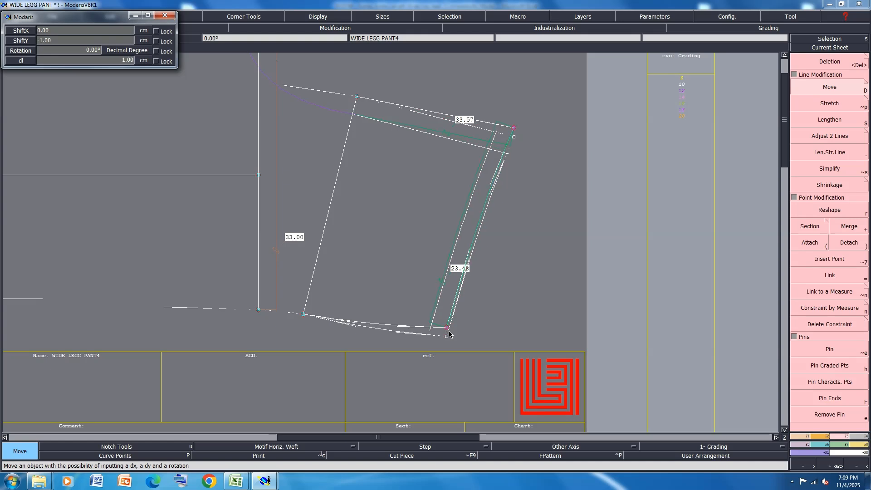
left_click(496, 288)
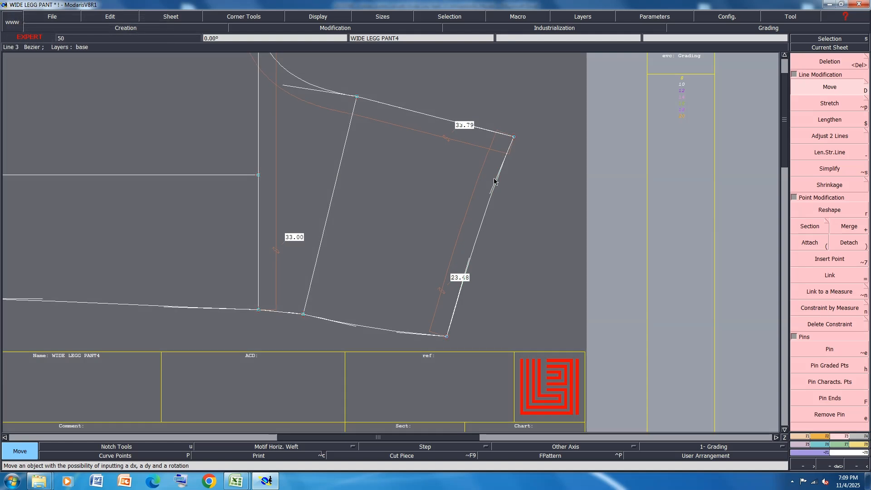
Move the entire upper block, including the crotch, hip and waist points, 0 cm in X and -1 cm in Y.
scroll(463, 212, "down", 1)
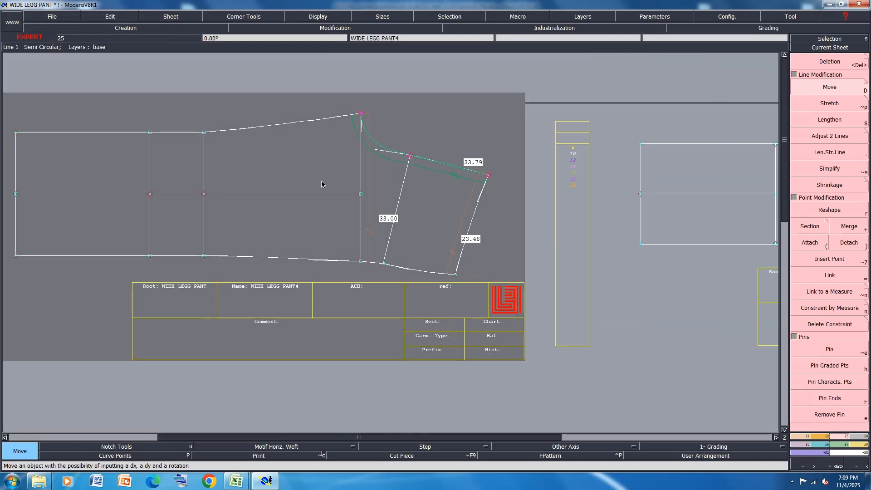
left_click_drag(510, 222, 328, 293)
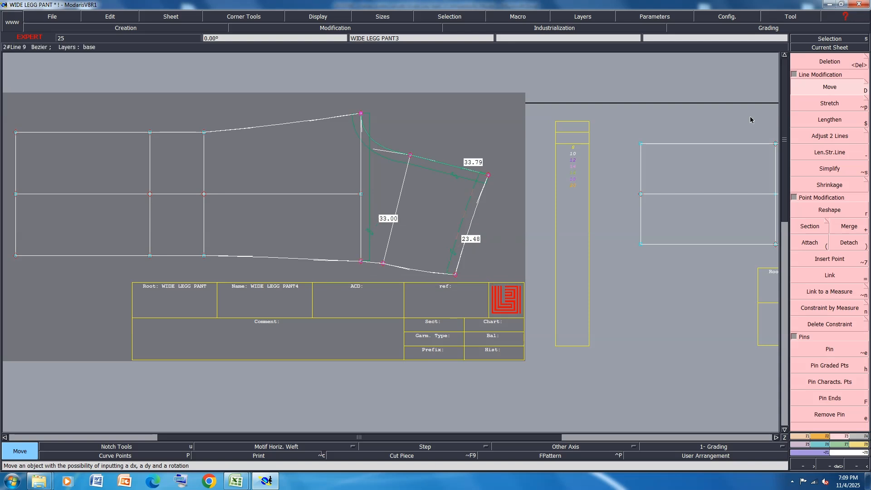
left_click(454, 276)
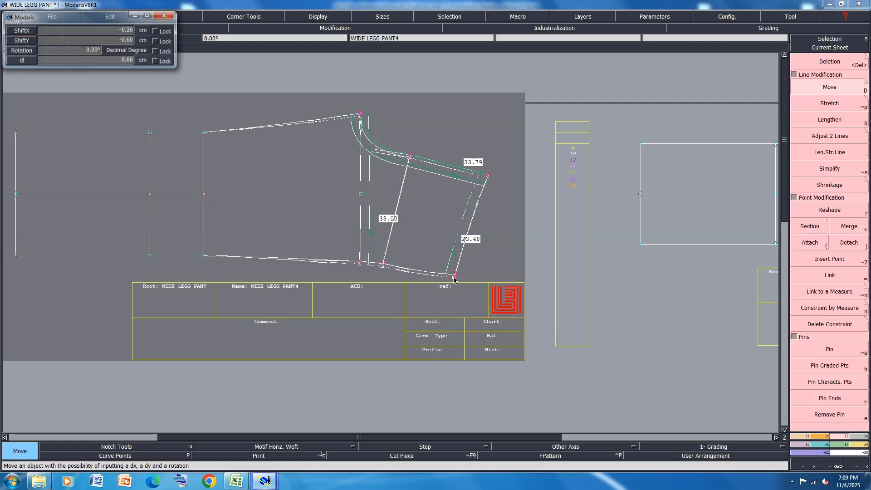
type("-1")
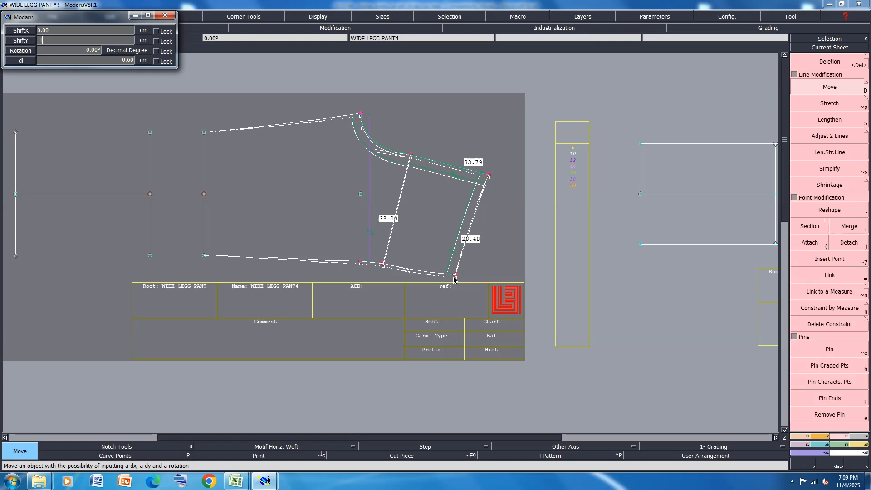
key("Return")
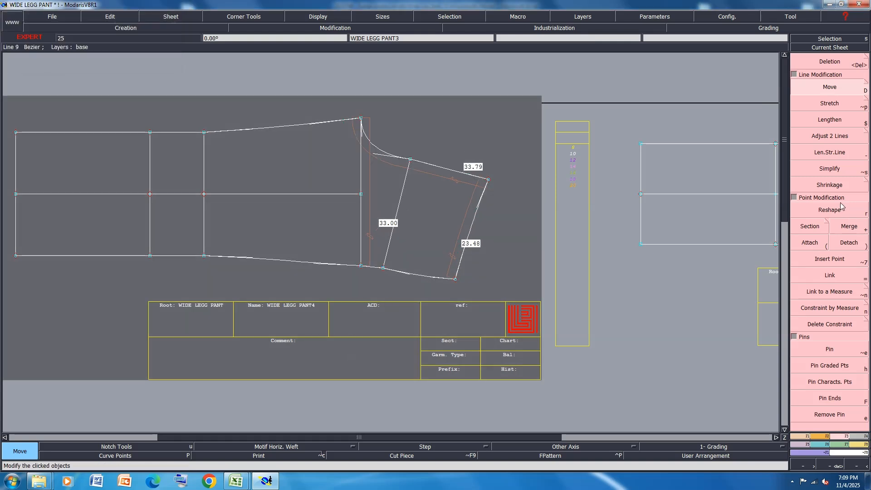
Reshape the side seam between the knee and crotch lines into a smooth, gradual curve using its two tangent handles.
key("r")
scroll(297, 270, "up", 3)
left_click(335, 246)
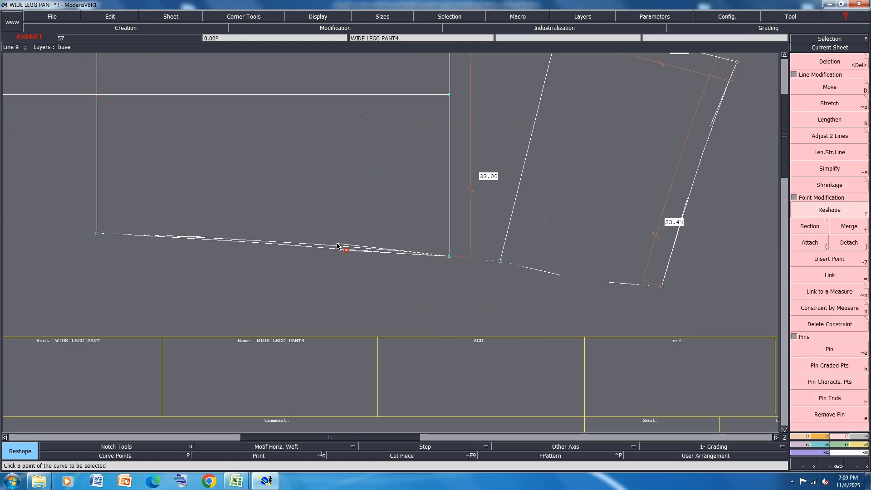
left_click(205, 239)
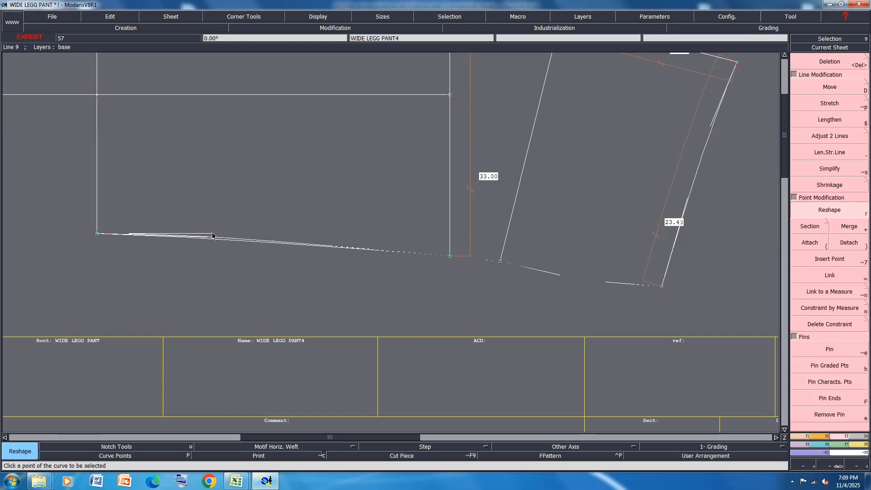
Flatten the side seam between the hip line and waist, and readjust its tangent handle just below the crotch line.
scroll(626, 280, "up", 2)
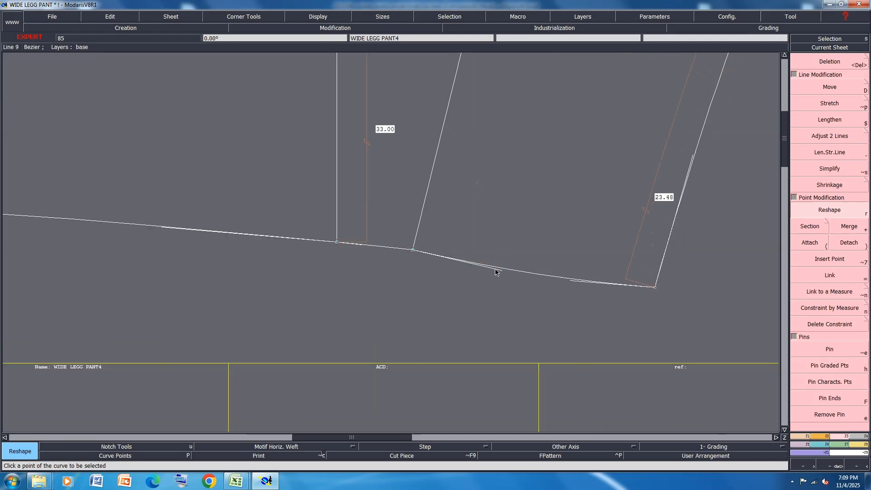
left_click(502, 262)
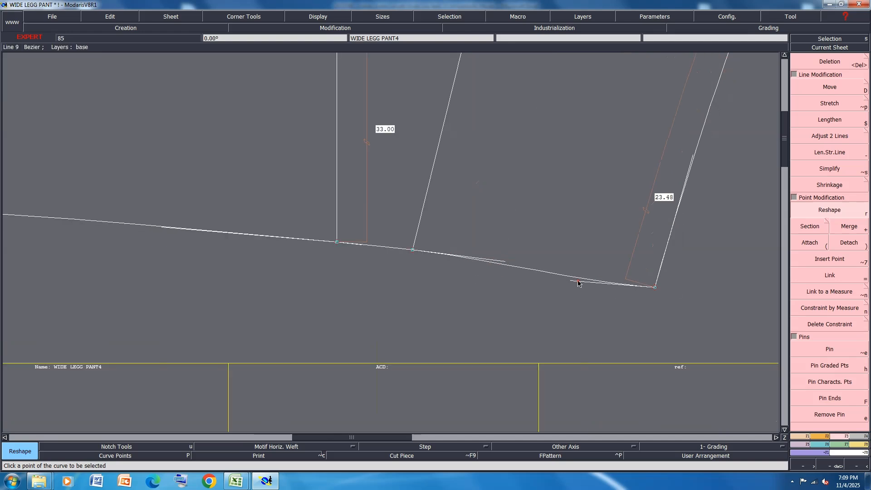
left_click(573, 277)
left_click(573, 275)
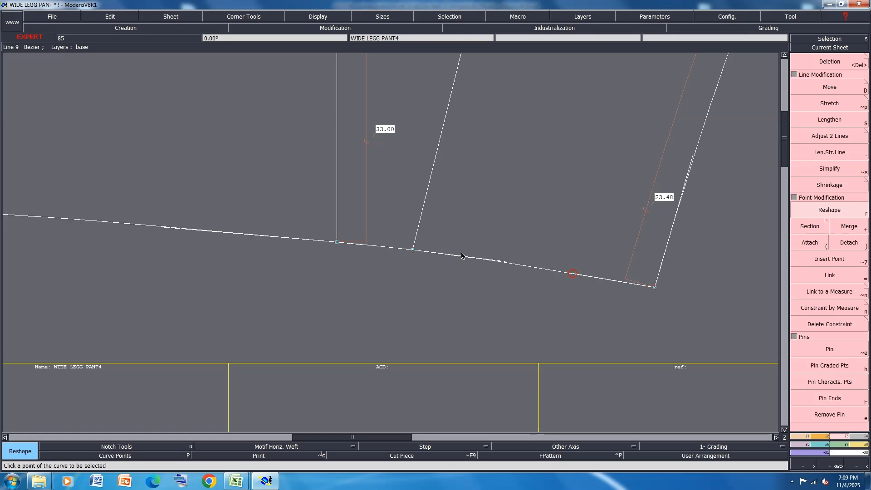
left_click(166, 225)
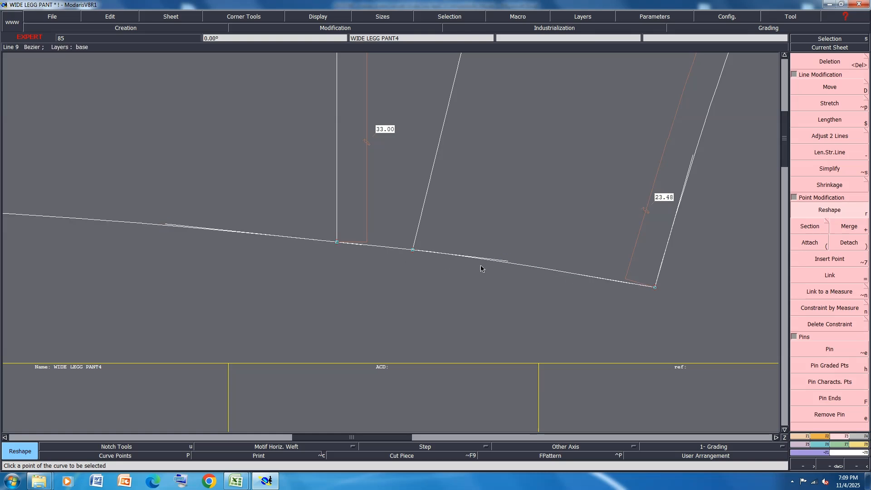
Move the hip line and waistline points together by 0 cm in X and -0.15 cm in Y.
scroll(480, 265, "down", 2)
scroll(609, 99, "up", 1)
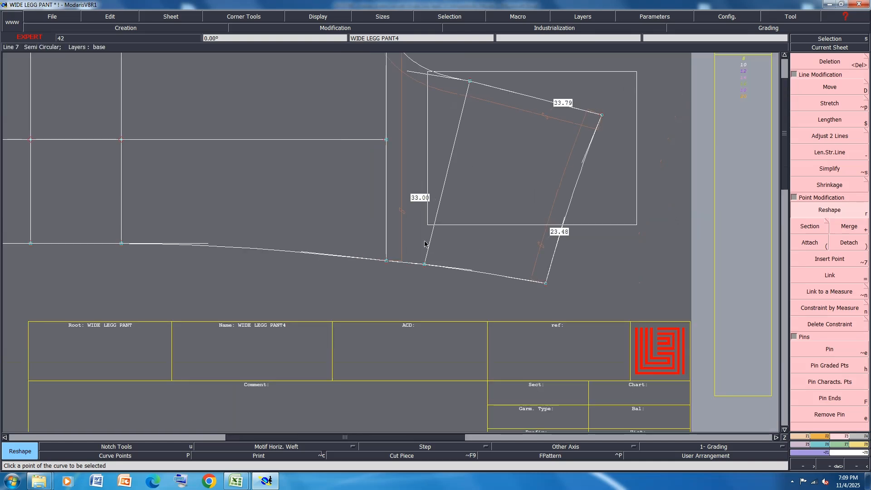
left_click(413, 292)
left_click(829, 86)
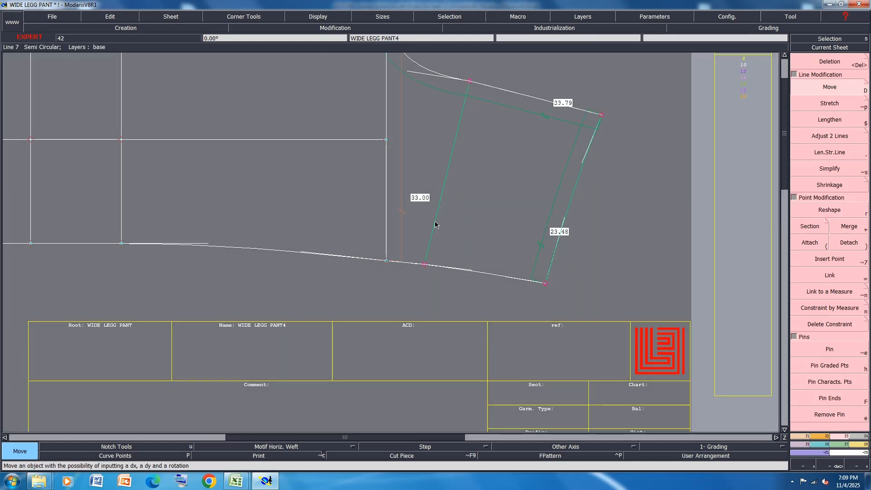
left_click(425, 265)
type("0")
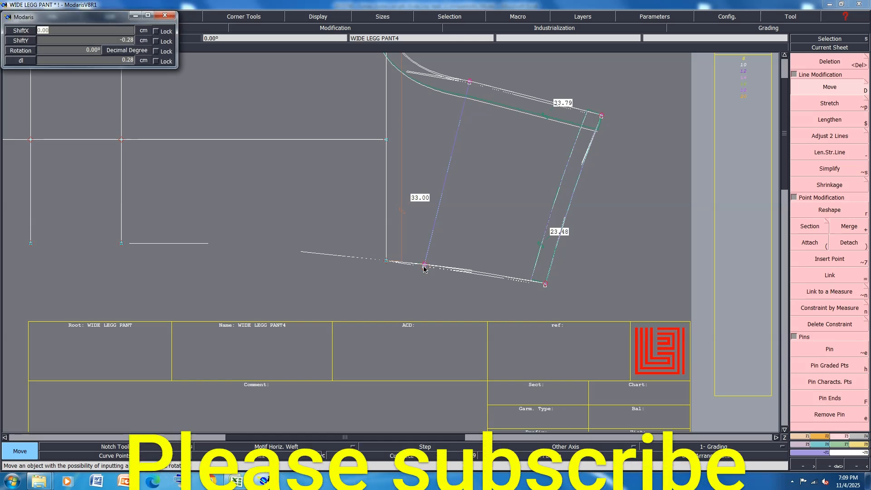
key("Tab")
type("-0.25")
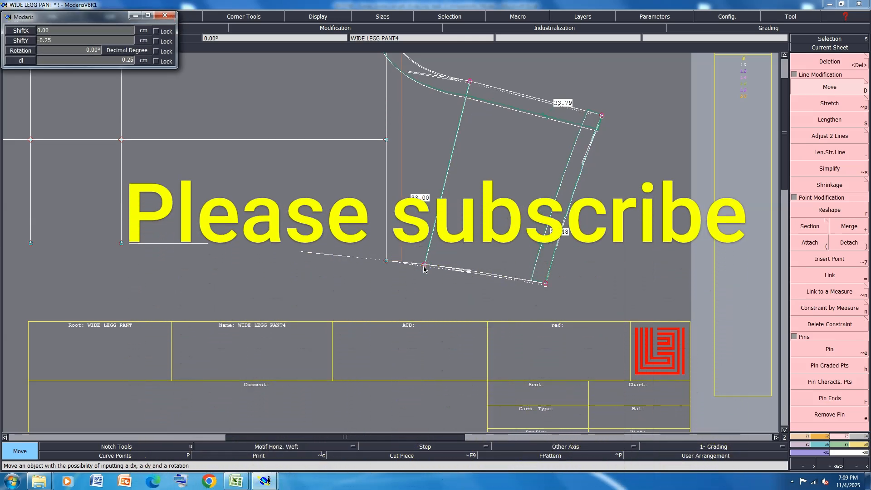
key("Return")
left_click(42, 41)
type("-.15")
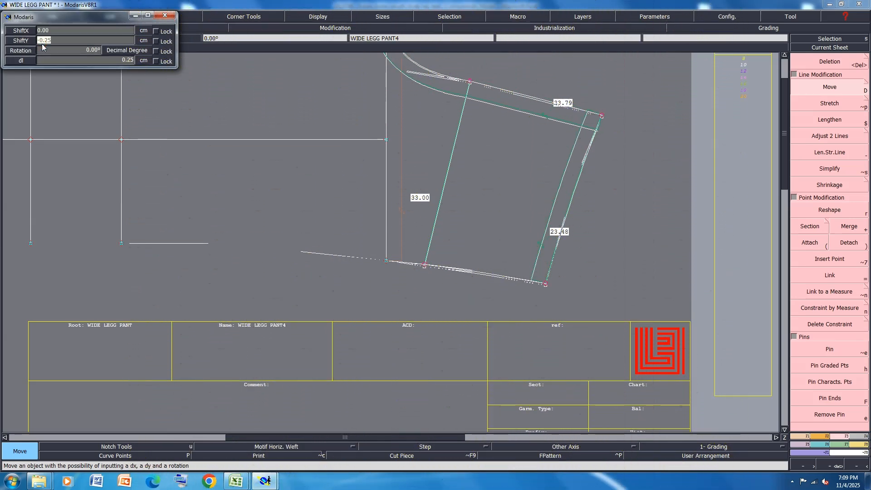
key("Return")
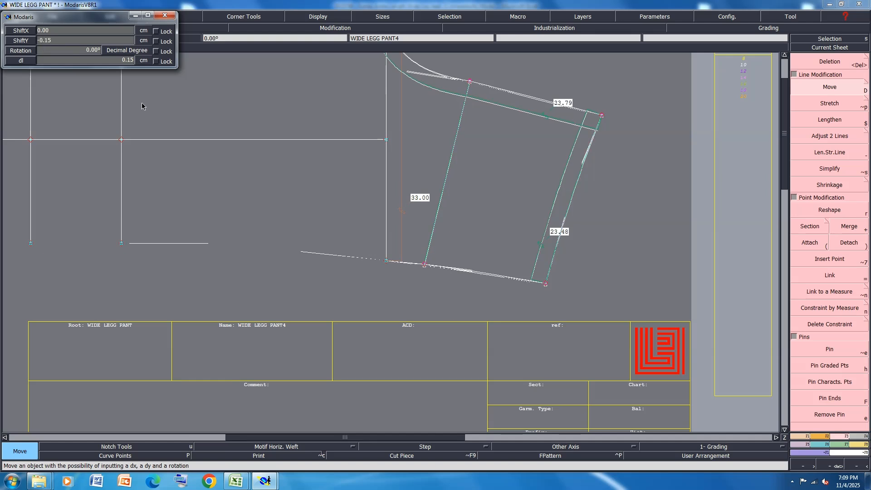
left_click(594, 268)
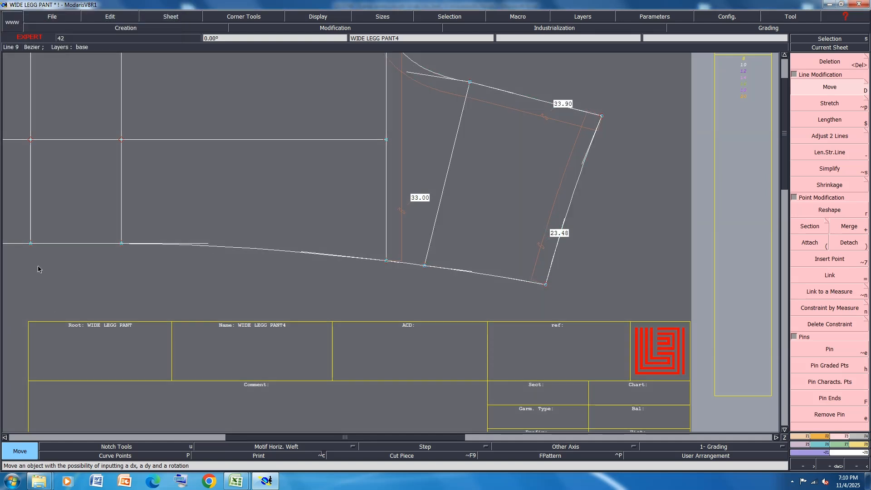
Refine the side seam curve above the knee line by lowering its tangent handle slightly, and check the seam up to the waist.
left_click(830, 213)
left_click(205, 246)
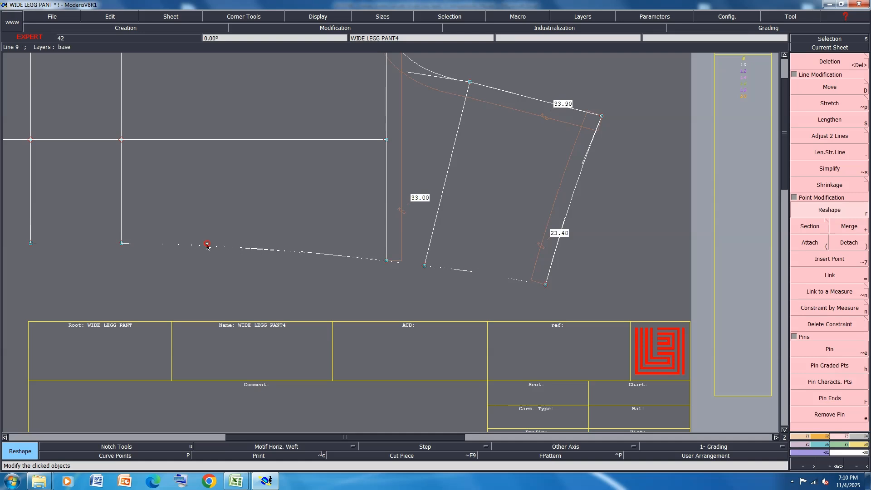
left_click(204, 246)
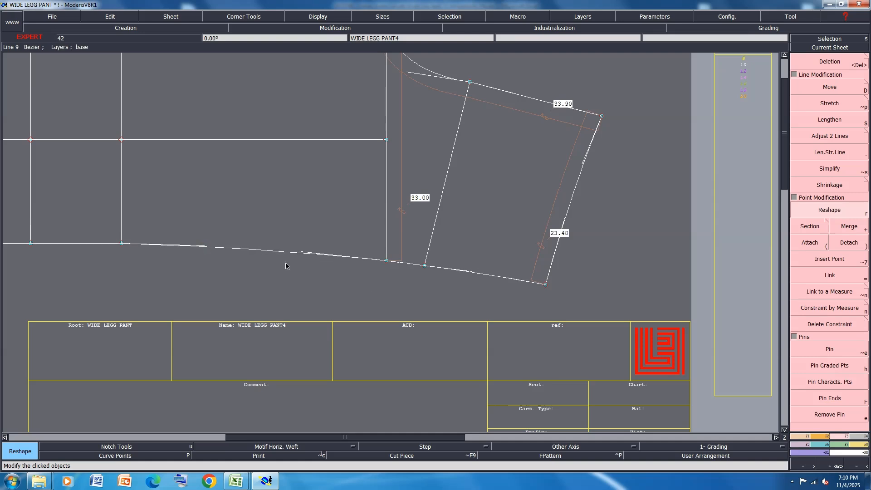
scroll(522, 296, "up", 4)
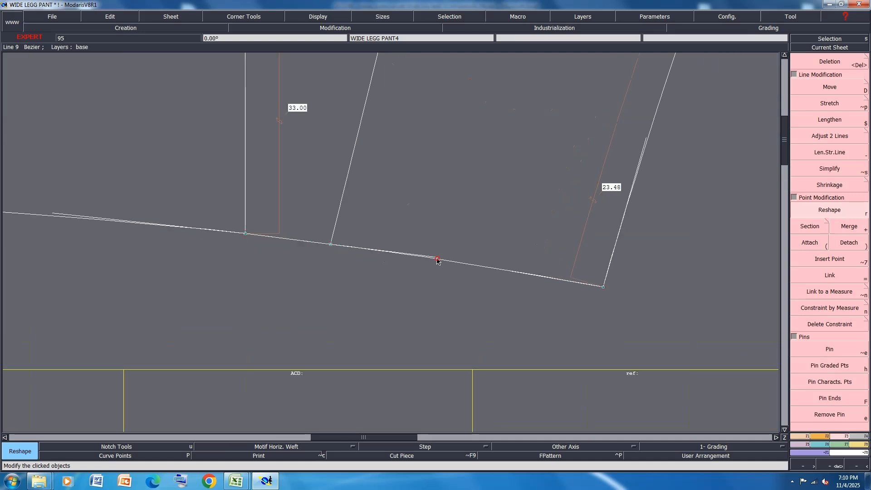
Reshape the crotch curve into a tighter bend with both tangent handles, and save the model despite the anomaly warnings.
scroll(442, 290, "down", 3)
scroll(408, 204, "up", 2)
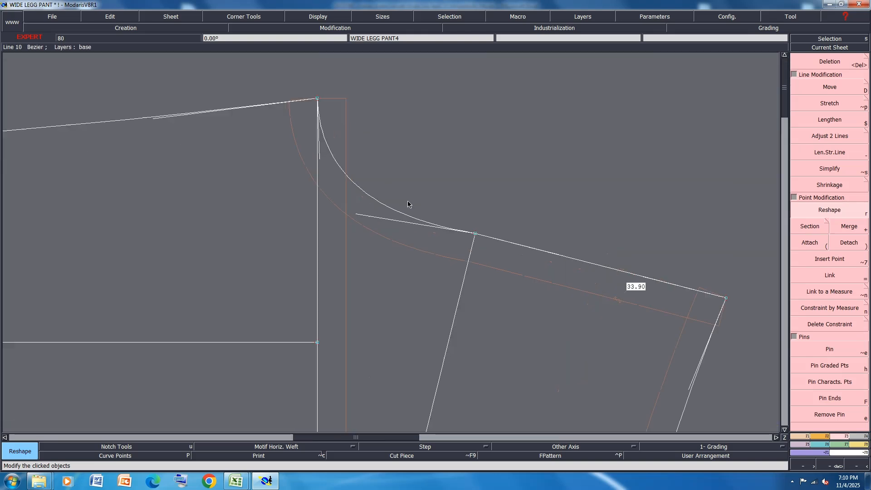
left_click_drag(359, 217, 350, 199)
left_click_drag(324, 165, 355, 203)
key("ctrl+s")
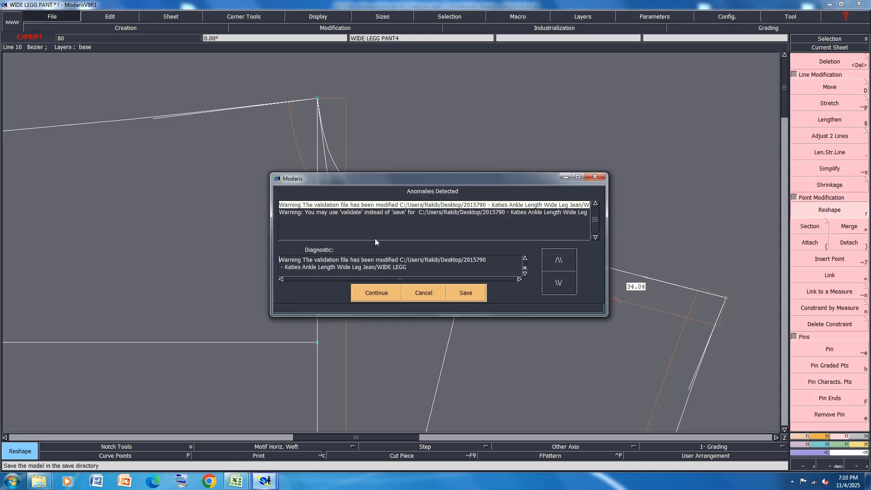
left_click(371, 294)
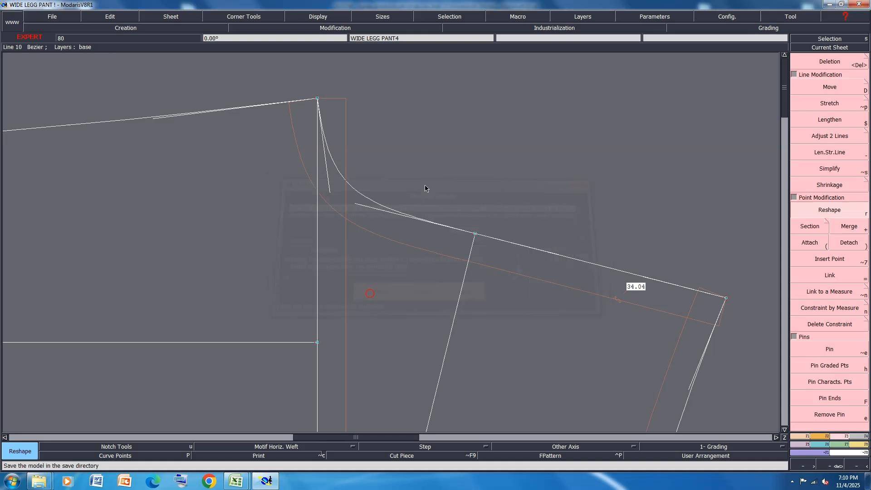
Move the crotch point at the end of the crotch line by 0 cm in X and 0.60 cm in Y.
left_click(839, 87)
left_click(318, 98)
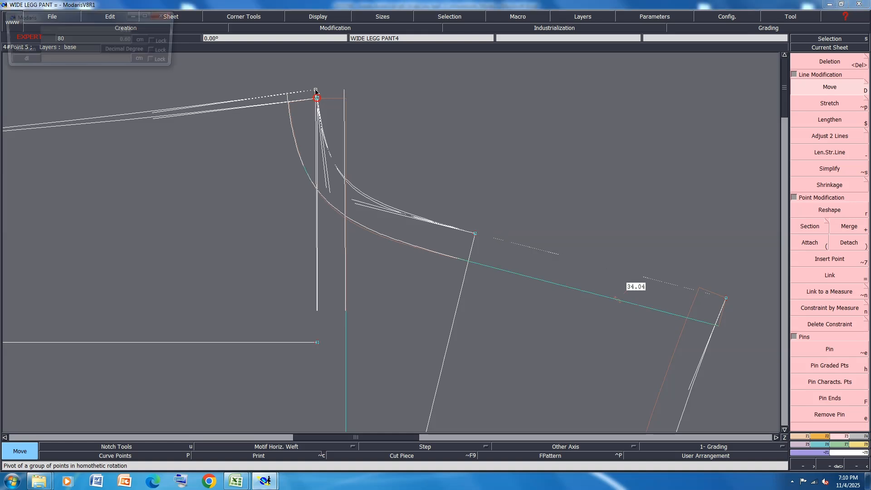
type("0")
key("Return")
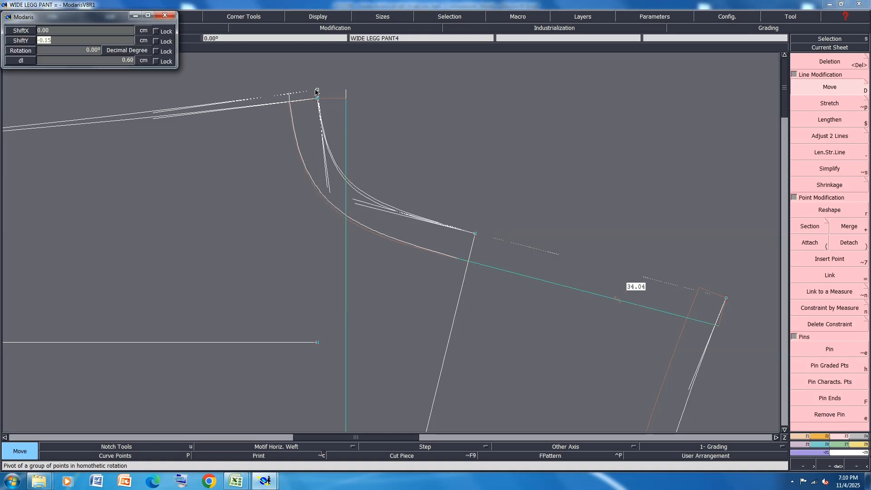
key("Return")
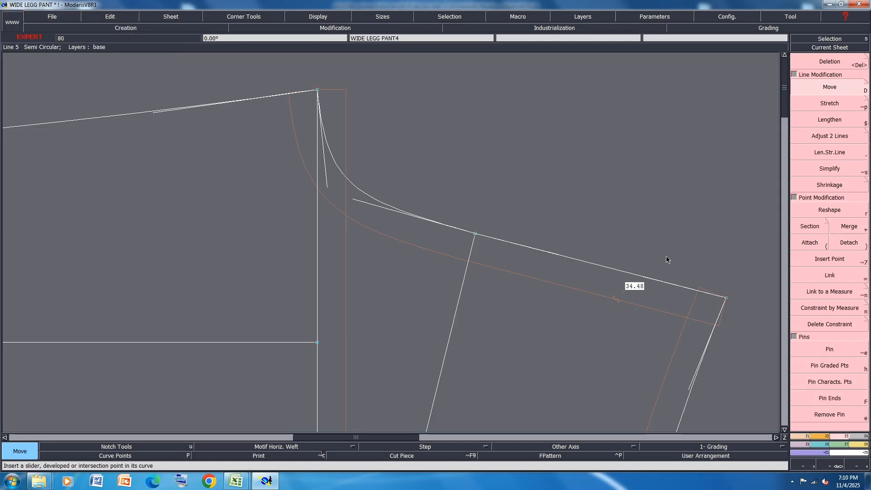
scroll(527, 193, "down", 2)
scroll(604, 366, "up", 1)
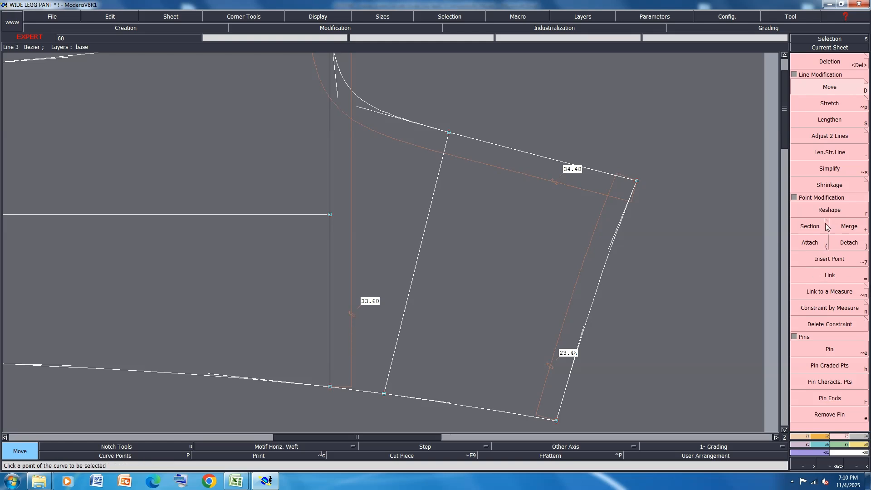
scroll(549, 239, "down", 2)
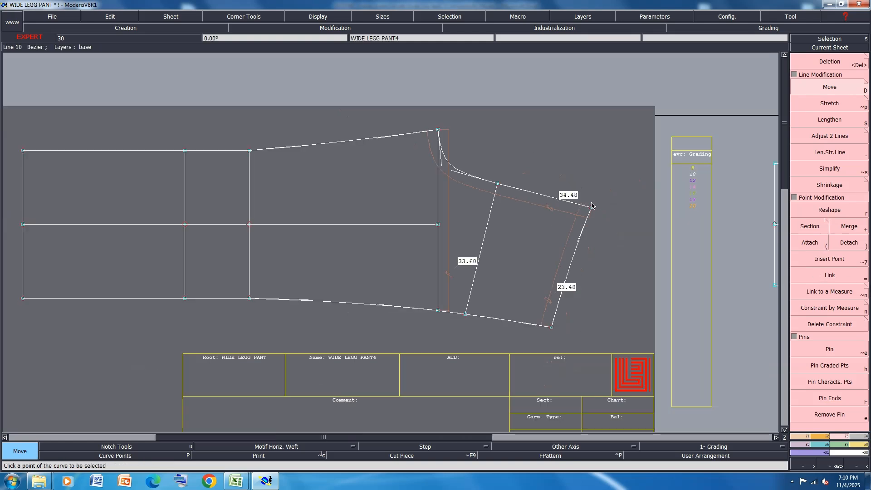
Replace the waistline with a new Bezier line from the crotch seam's waist end to the side seam's waist end.
key("Delete")
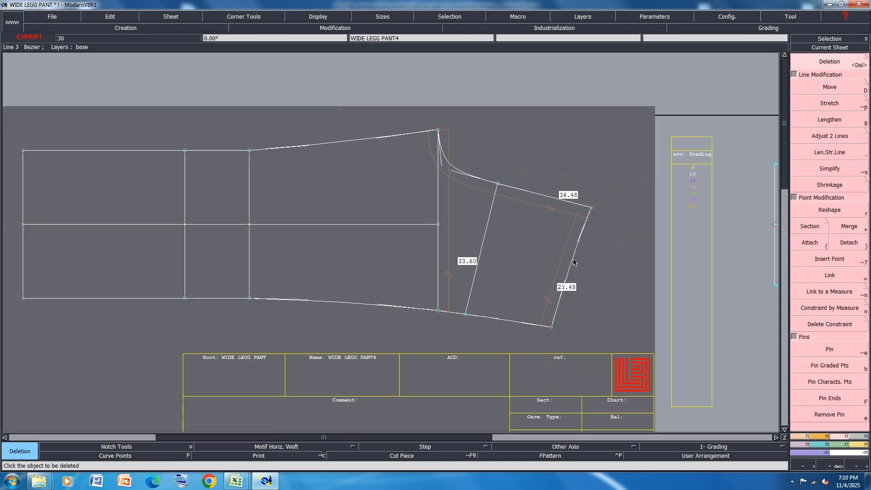
left_click(574, 262)
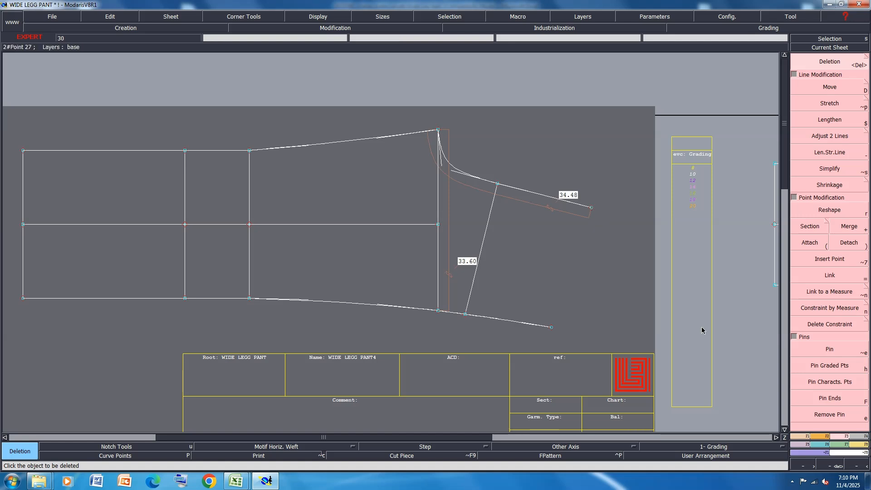
left_click(805, 435)
key("3")
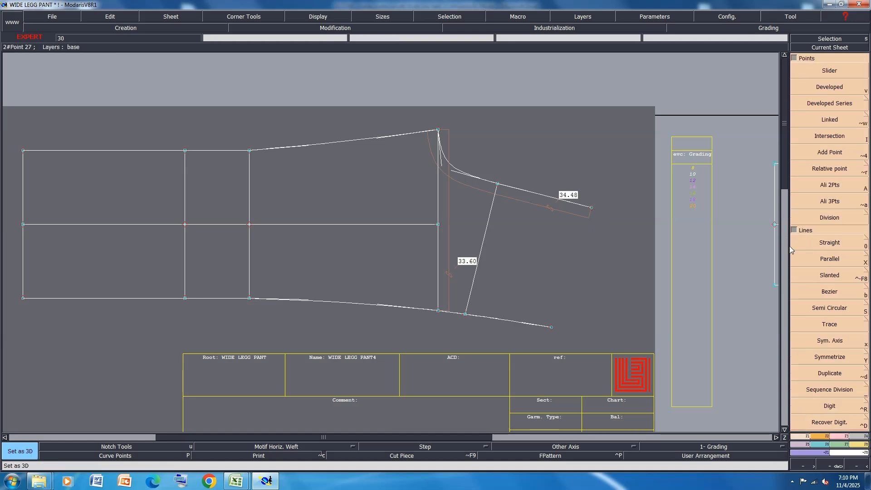
key("b")
left_click(591, 209)
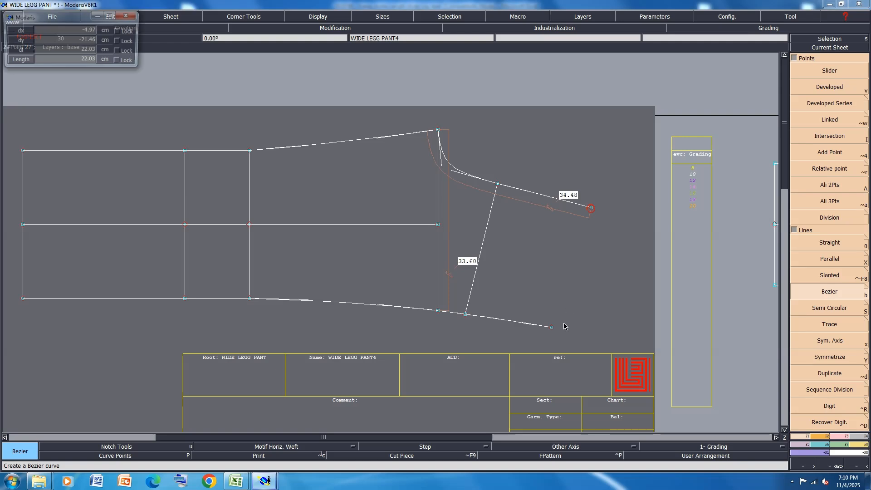
left_click(552, 326)
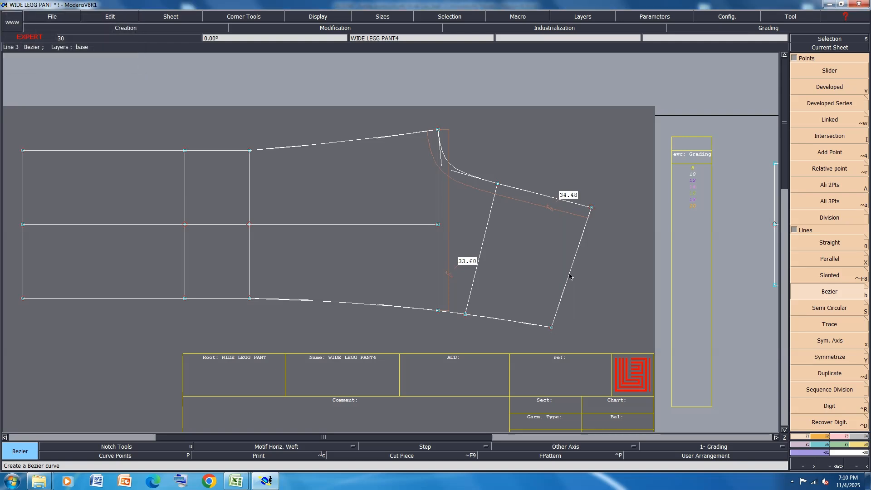
Measure the lengths of the new waistline and the side seam, and the matching side seam on WIDE LEGG PANT3.
key("l")
left_click(569, 276)
left_click(593, 359)
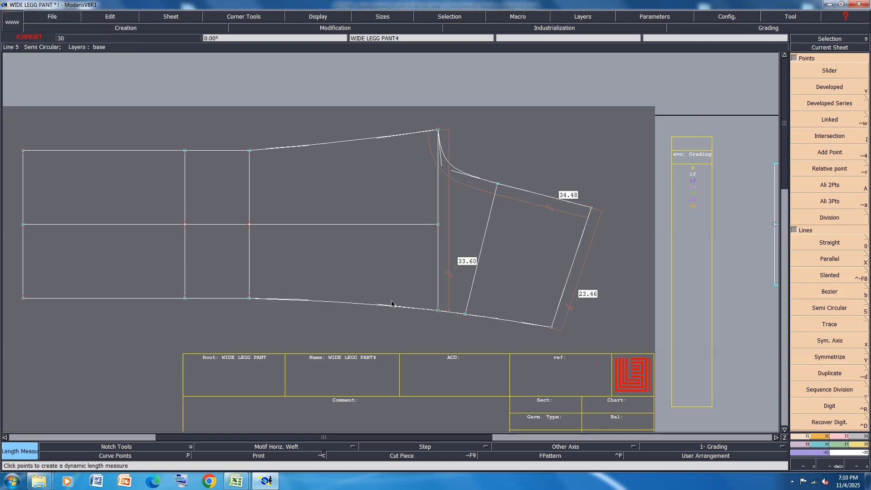
left_click(361, 303)
left_click(653, 338)
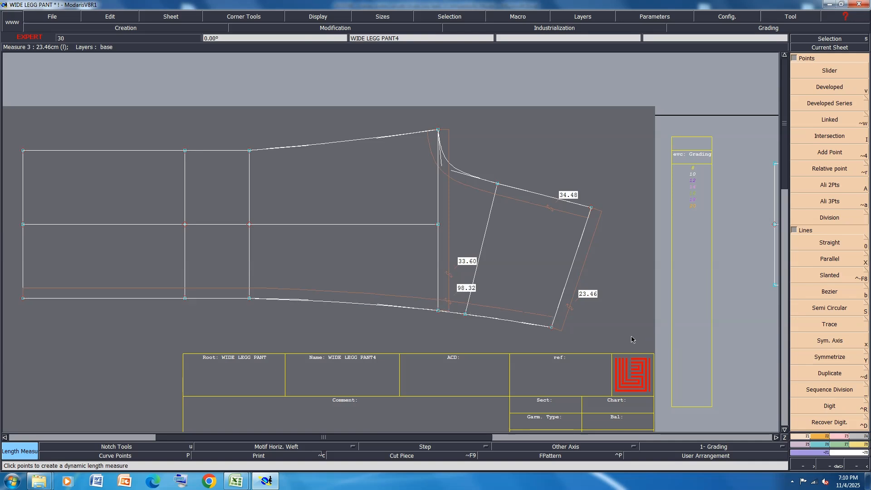
scroll(455, 324, "down", 3)
scroll(344, 273, "down", 3)
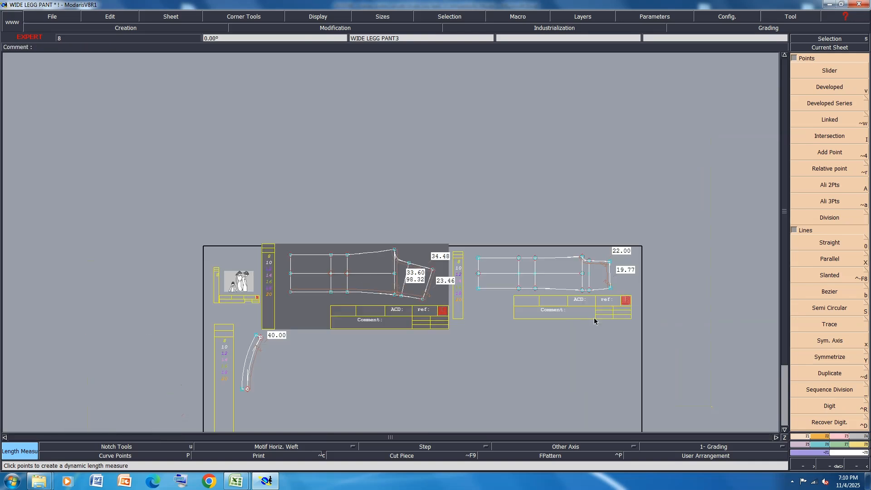
scroll(596, 320, "up", 2)
left_click(613, 273)
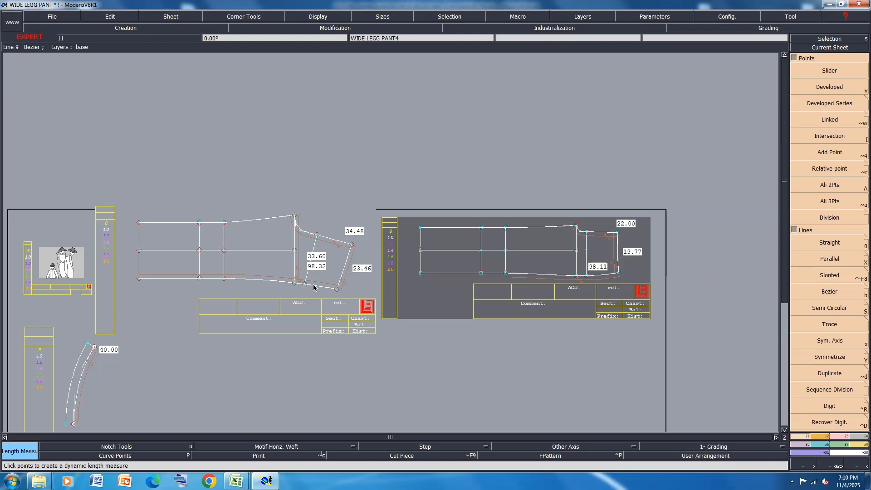
Move the waist point at the side seam slightly toward the hip in X to shorten the side seam.
scroll(269, 281, "up", 2)
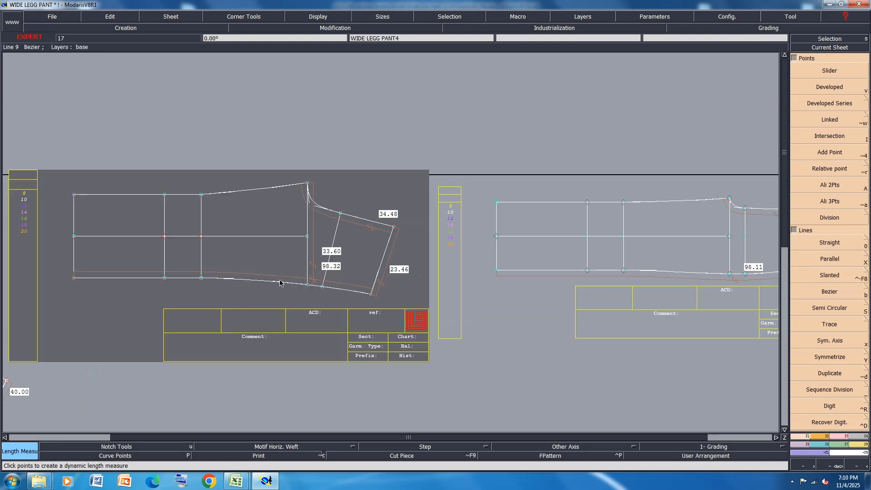
scroll(276, 282, "down", 3)
scroll(280, 284, "up", 2)
scroll(280, 283, "up", 2)
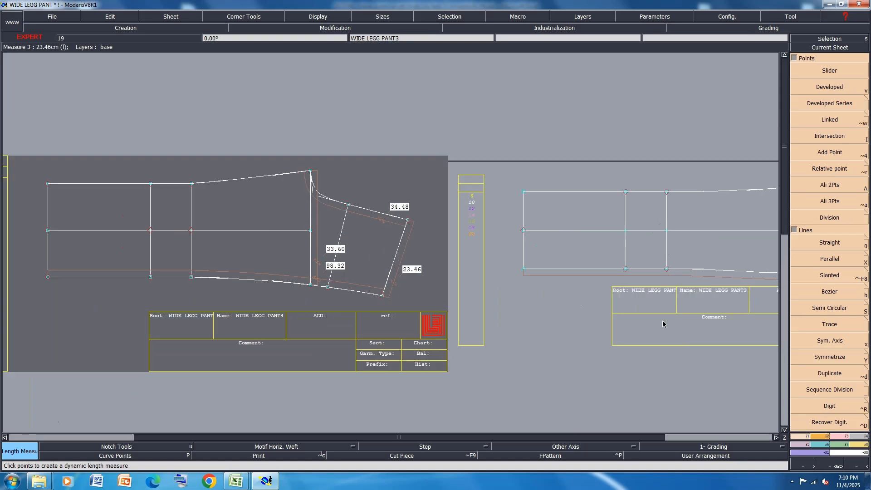
left_click(836, 436)
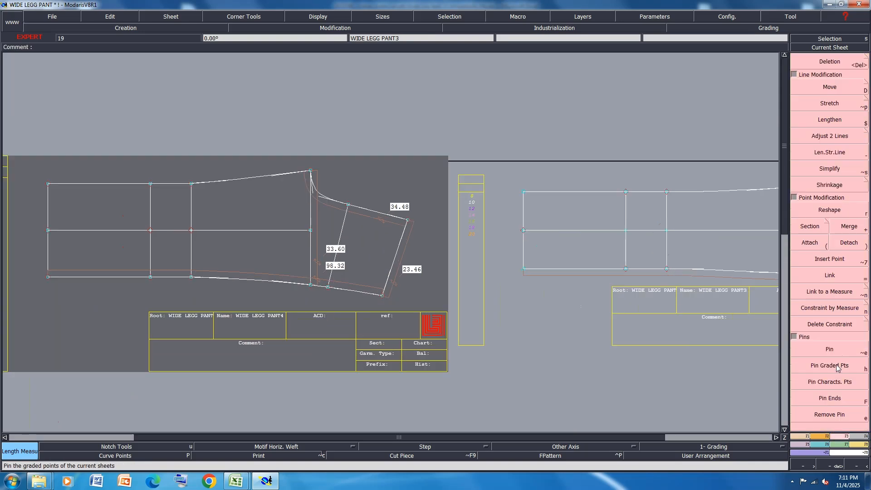
left_click(829, 86)
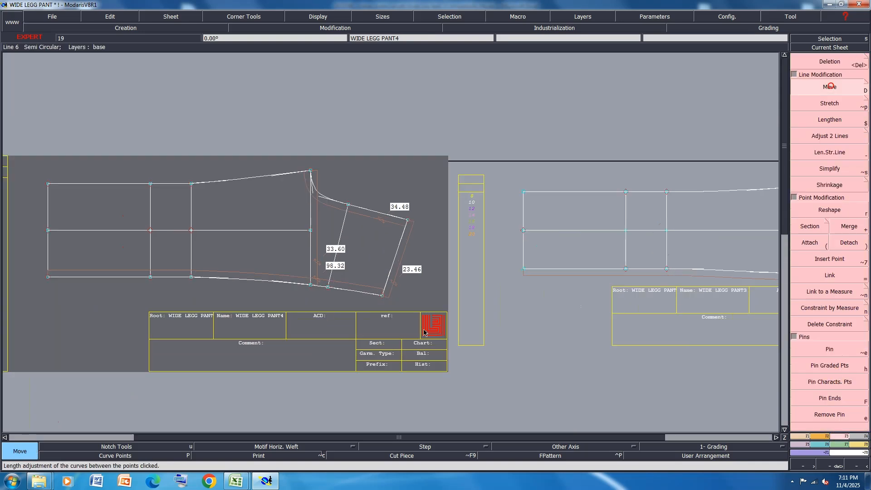
left_click(383, 298)
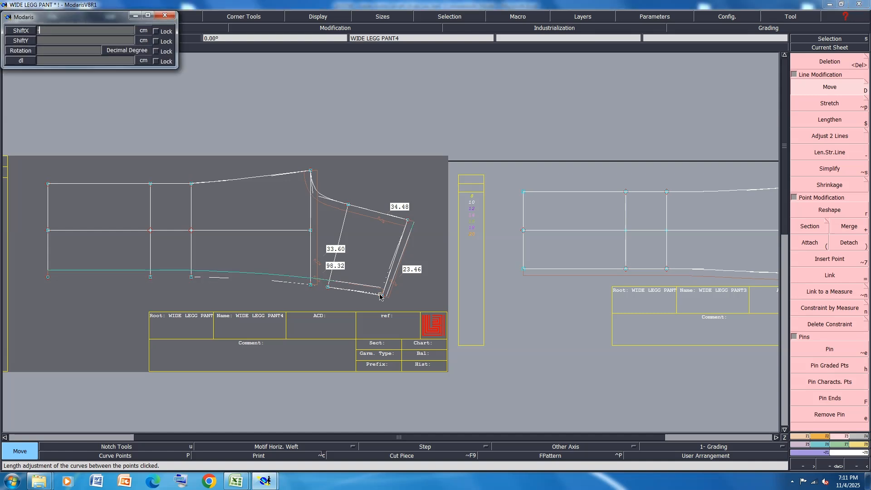
key("Return")
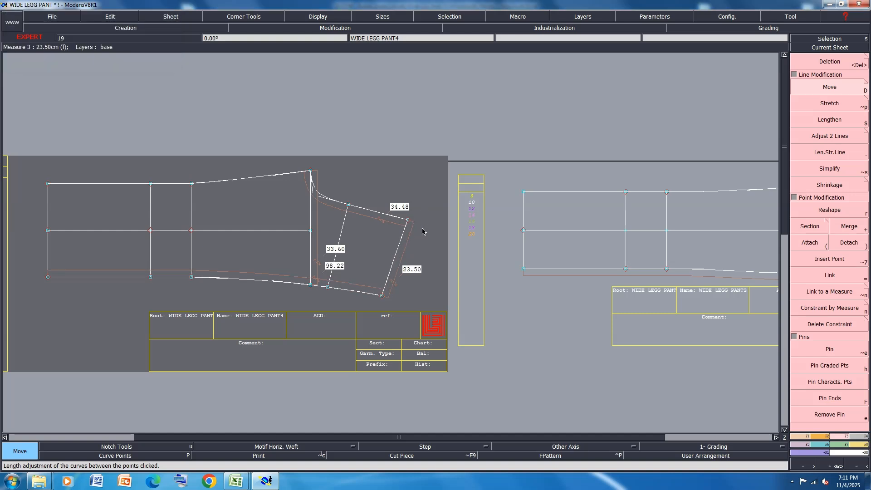
Move the waist point at the end of the crotch seam by 0 cm in X and -1.25 cm in Y.
scroll(422, 231, "up", 1)
scroll(325, 270, "down", 2)
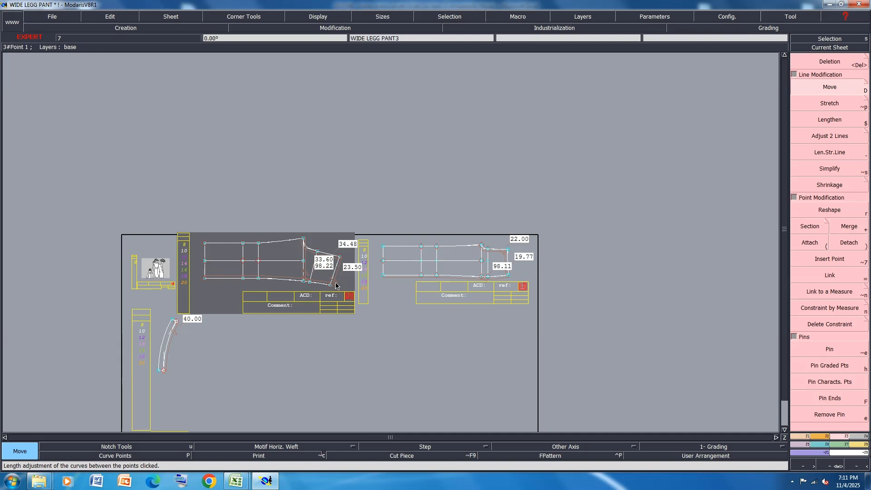
scroll(302, 284, "down", 1)
scroll(300, 288, "up", 2)
scroll(300, 288, "up", 3)
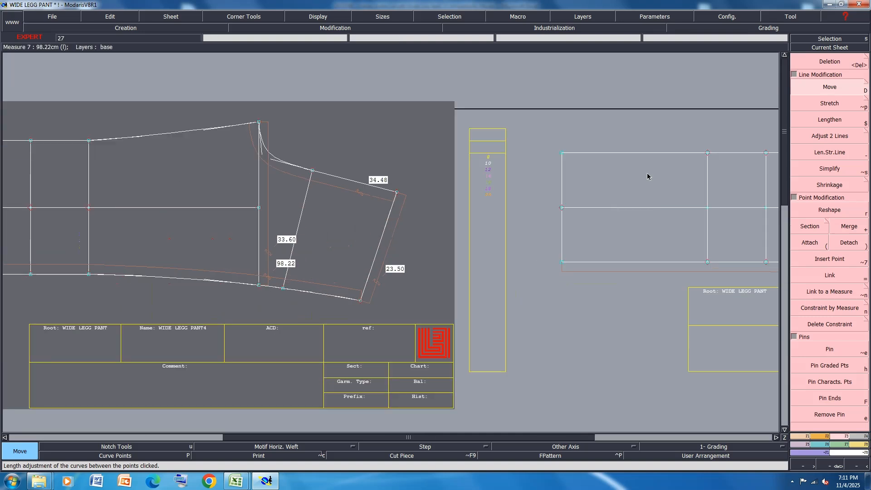
left_click(393, 195)
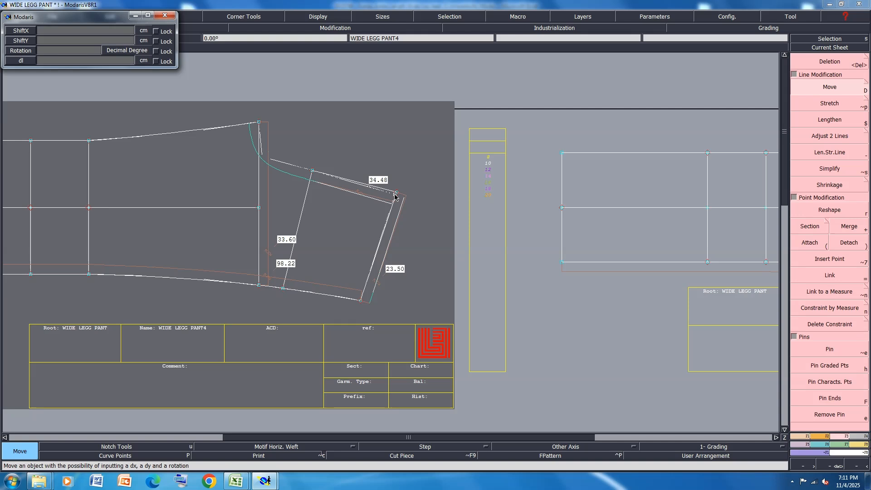
key("Down")
type("0")
key("Down")
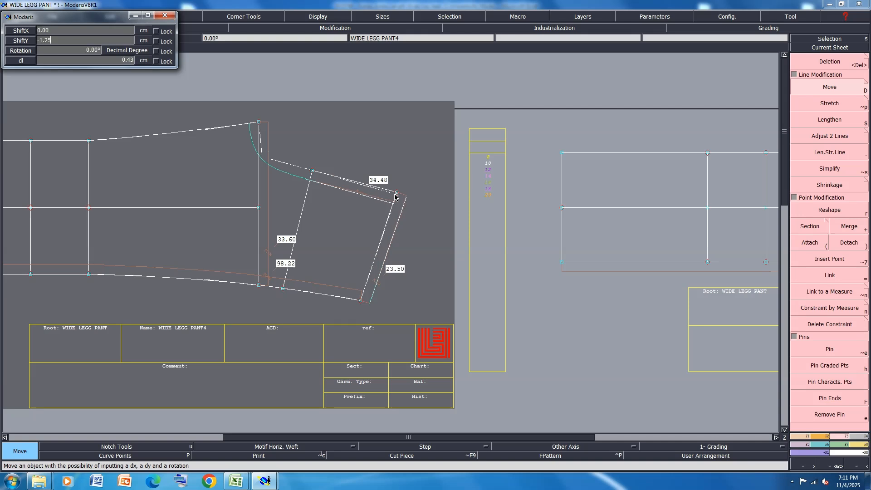
type("-1.25")
key("Return")
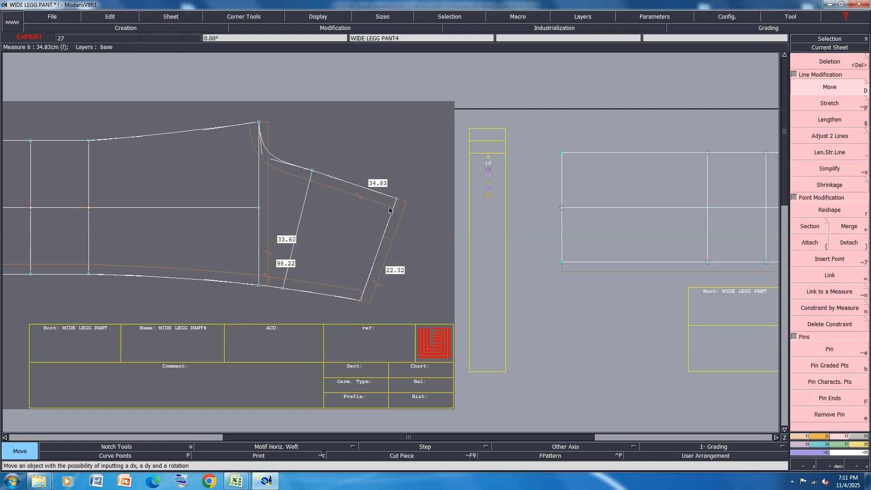
Try to mirror the waistline about a symmetry axis at the crotch seam's waist end, and undo both operations.
scroll(357, 206, "up", 1)
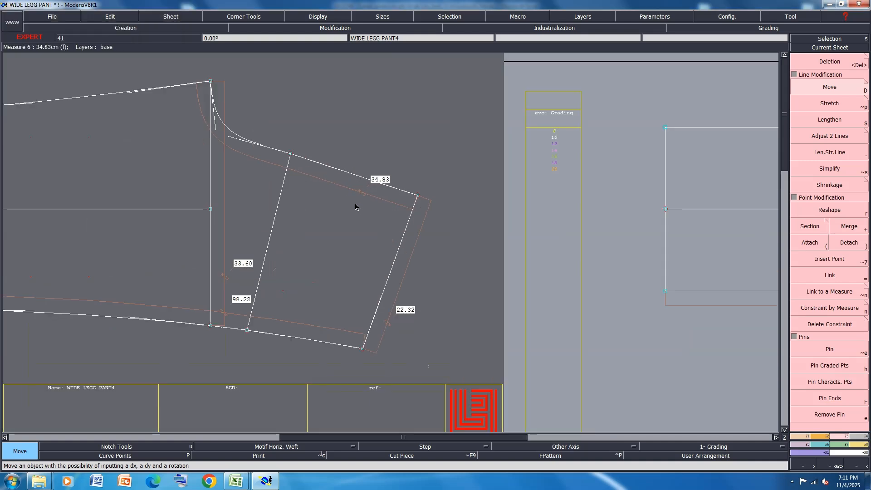
key("shift+s")
left_click(419, 195)
left_click(402, 192)
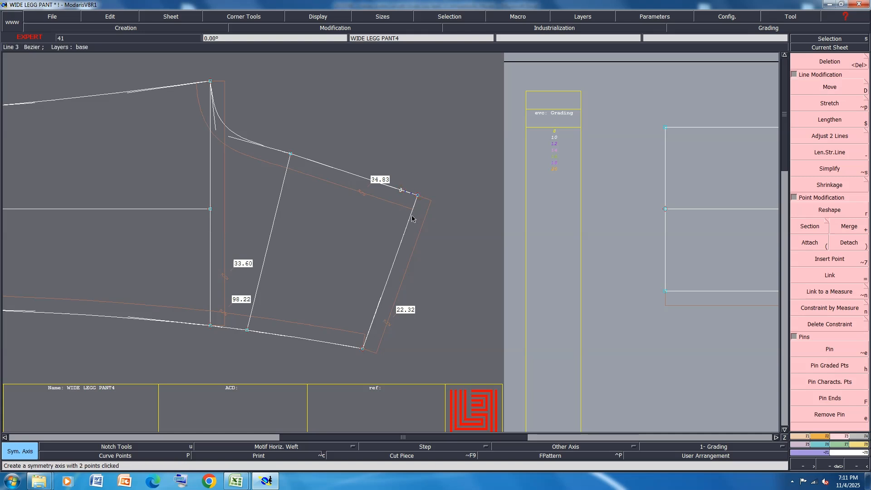
left_click(410, 217)
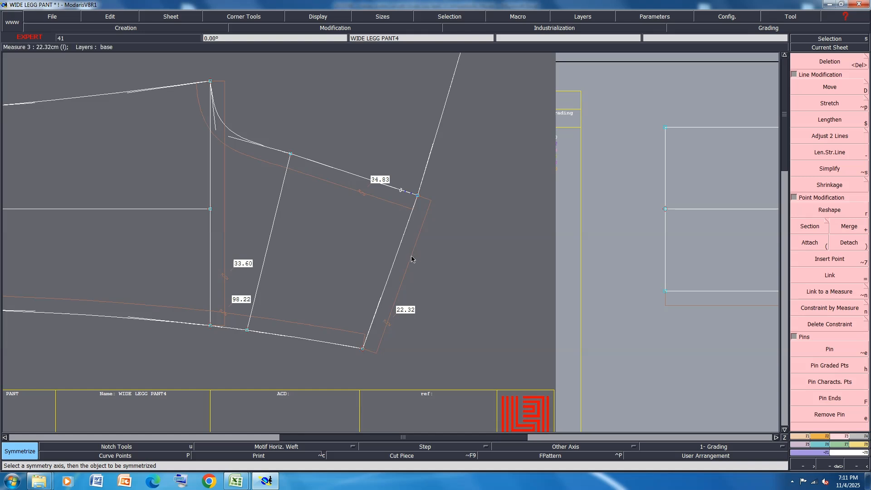
key("ctrl+z")
key("ctrl+z")
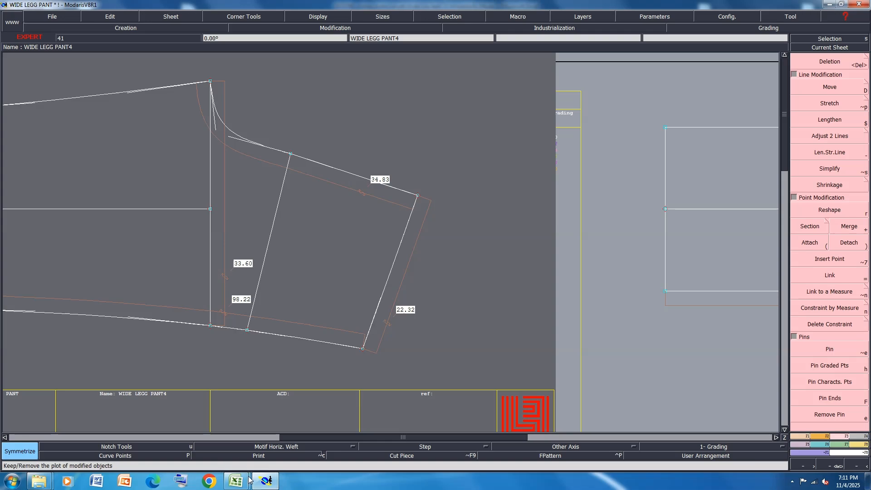
Switch to the Excel size specification, highlight the front rise and back rise rows in yellow, and return to Modaris.
mouse_move(236, 481)
left_click(267, 447)
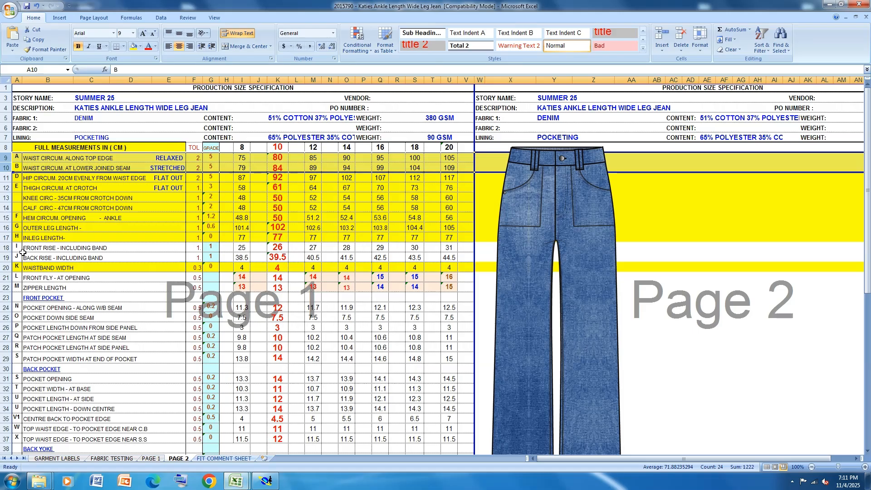
left_click(6, 248)
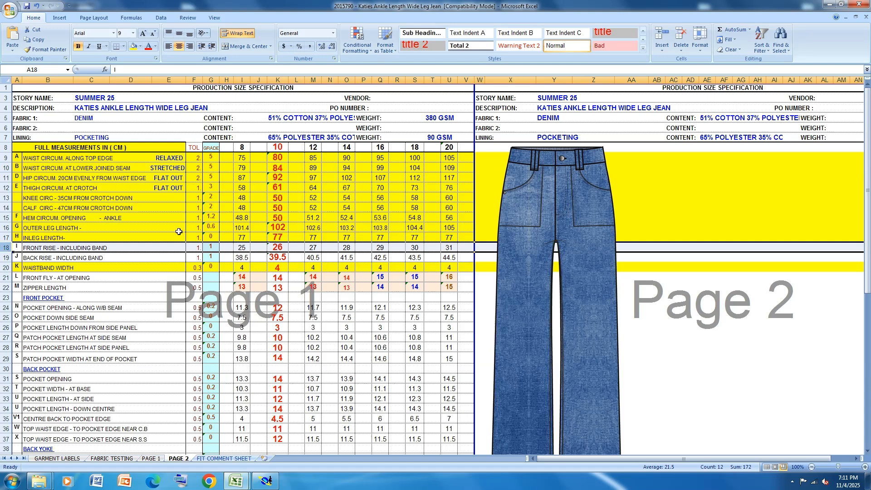
left_click(134, 46)
left_click(6, 257)
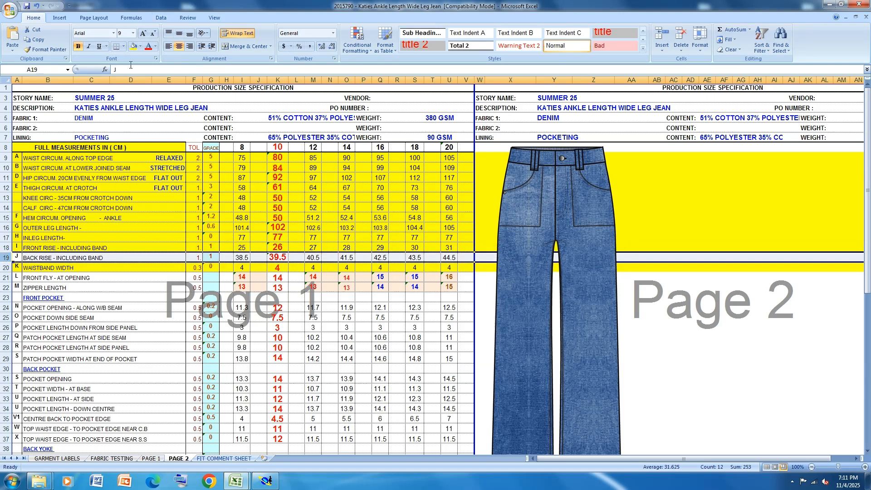
left_click(134, 46)
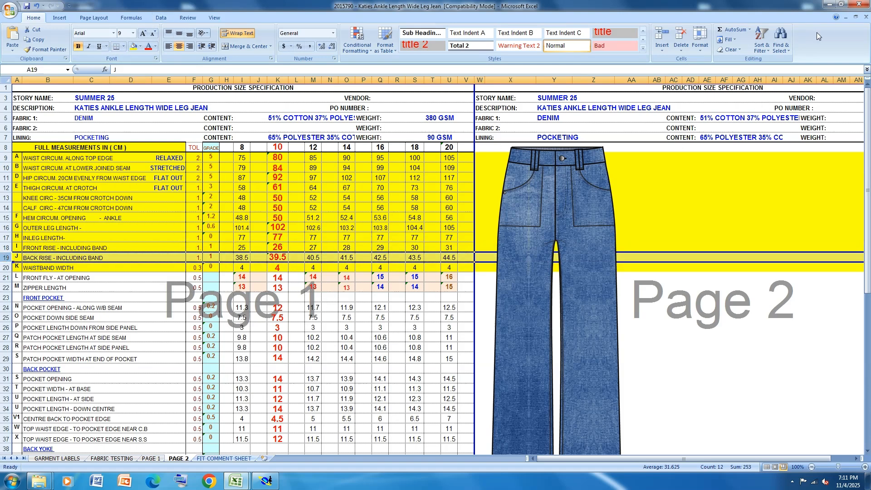
left_click(829, 4)
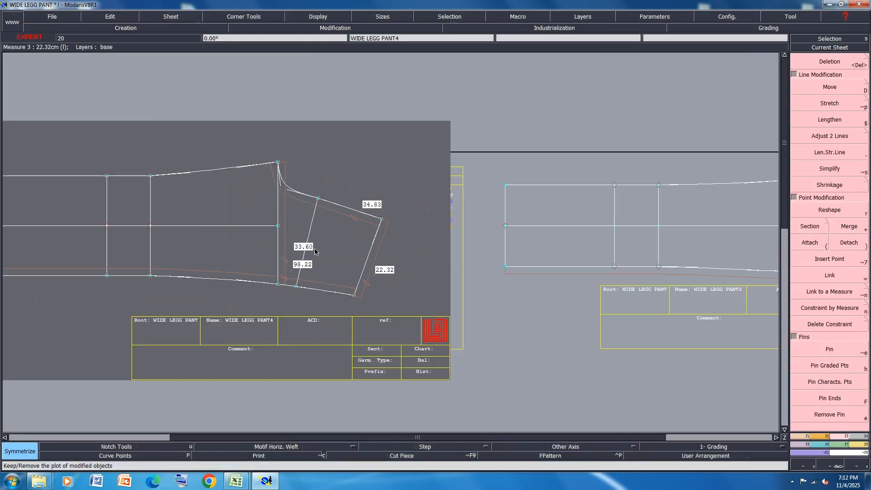
Reshape the inseam curve between the knee line and the crotch point by lowering both tangent handles slightly.
scroll(196, 177, "up", 1)
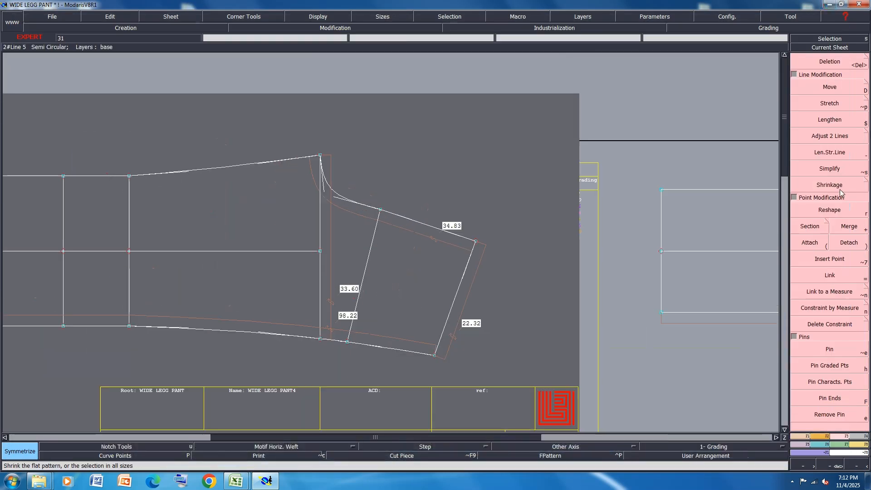
key("r")
scroll(140, 172, "up", 1)
left_click(245, 174)
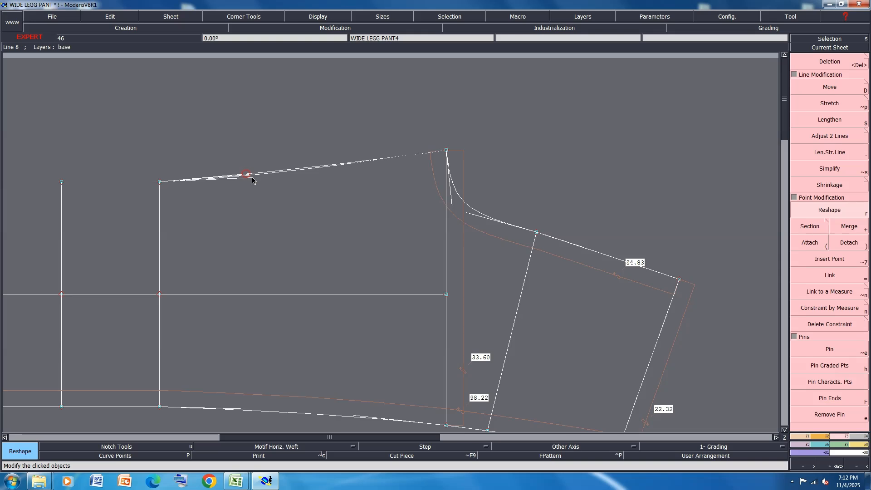
left_click(252, 177)
left_click(353, 163)
left_click(354, 166)
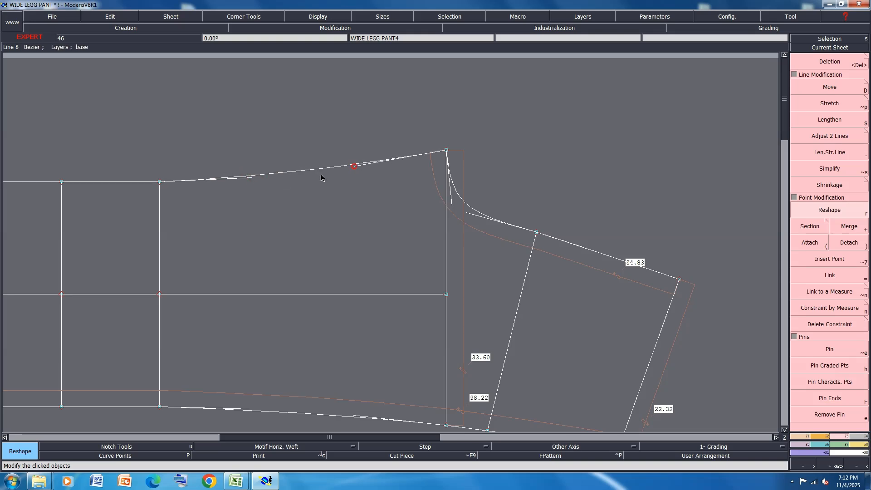
left_click(252, 181)
left_click(258, 181)
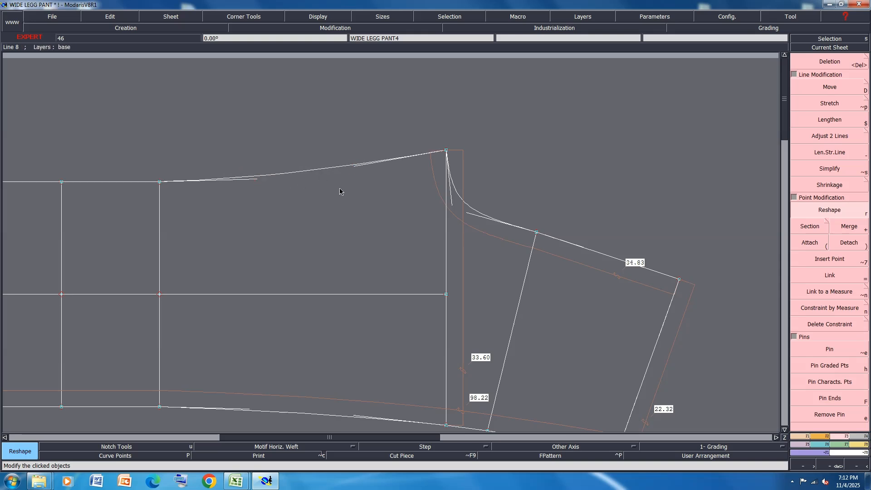
Save the model, continuing past the anomaly warnings, and view both leg pieces together.
scroll(330, 185, "down", 2)
key("ctrl+s")
left_click(380, 291)
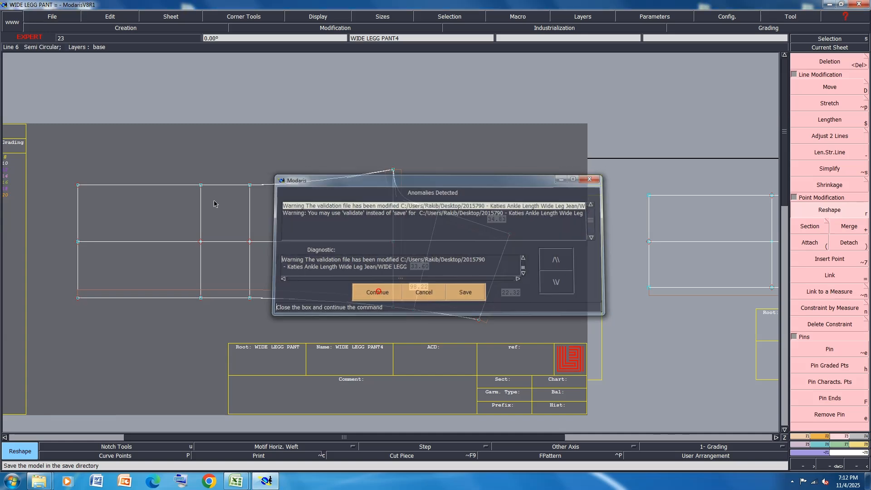
scroll(472, 193, "down", 2)
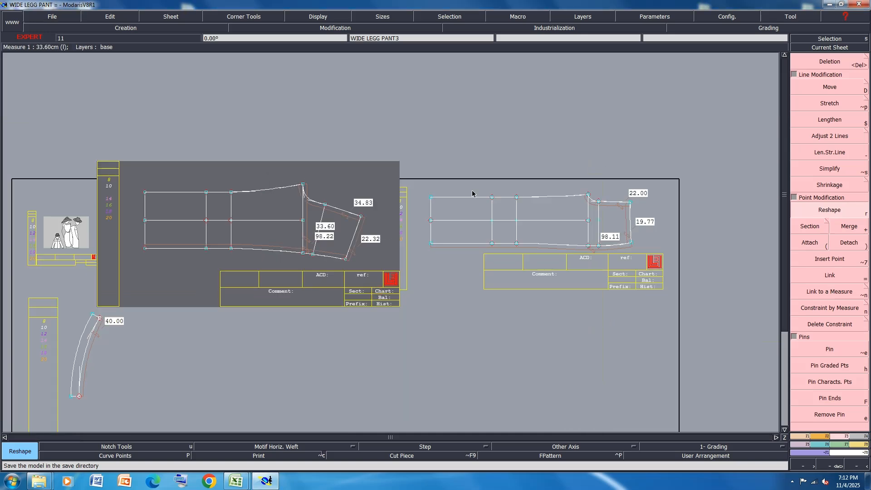
Marry the WIDE LEGG PANT3 piece onto the WIDE LEGG PANT4 piece with their crotch points together.
left_click(858, 445)
left_click(848, 229)
left_click(589, 199)
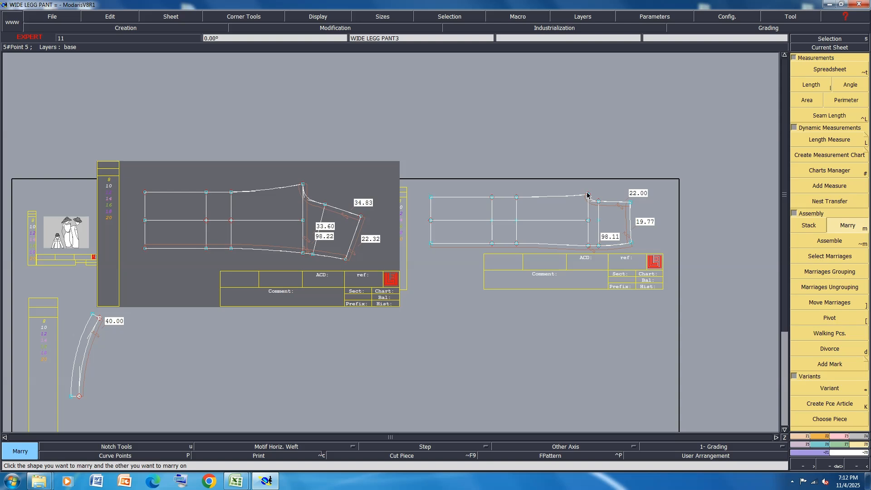
scroll(295, 187, "up", 4)
left_click(336, 185)
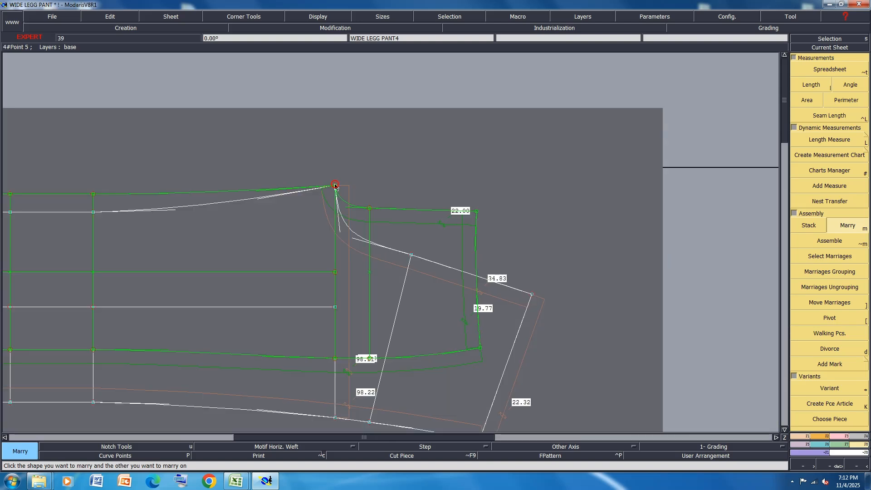
Flip the married PANT3 piece vertically and place its crotch point exactly on PANT4's crotch point.
key("bracketright")
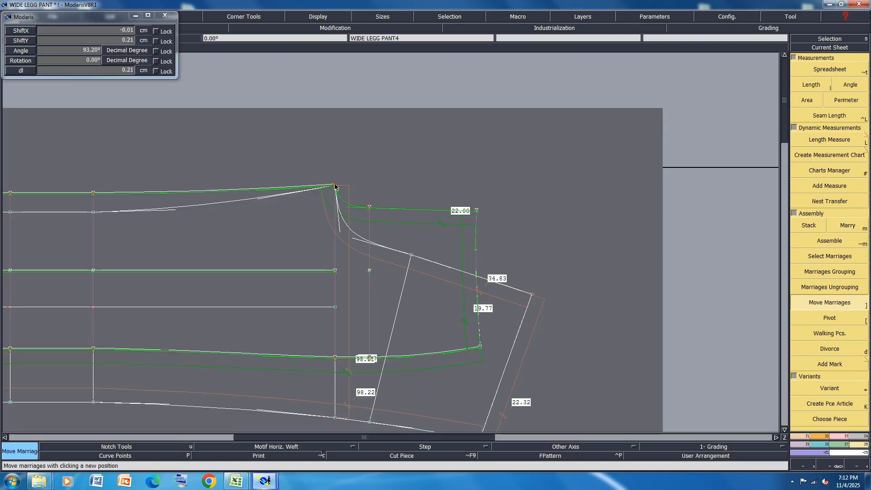
left_click(336, 186)
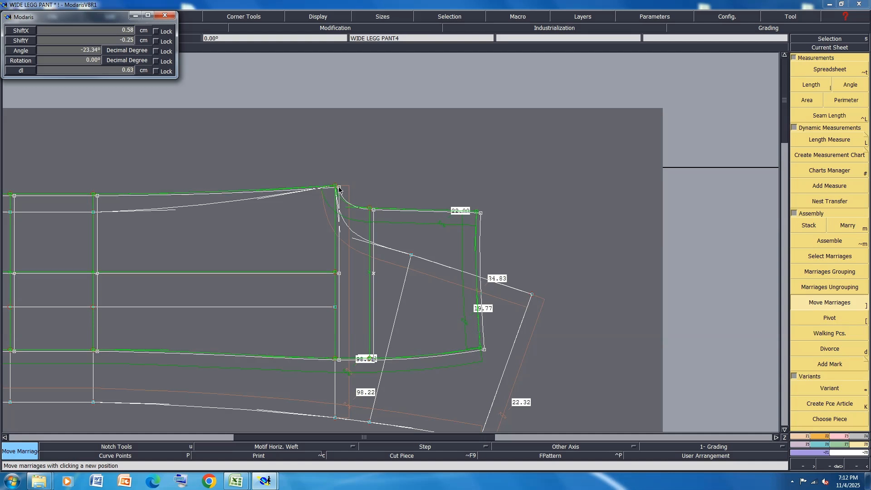
left_click(339, 189)
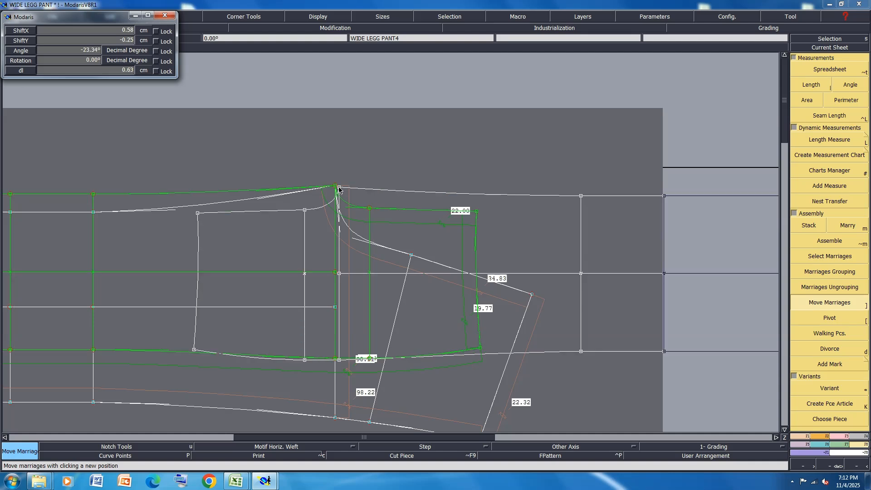
key("x")
left_click(339, 189)
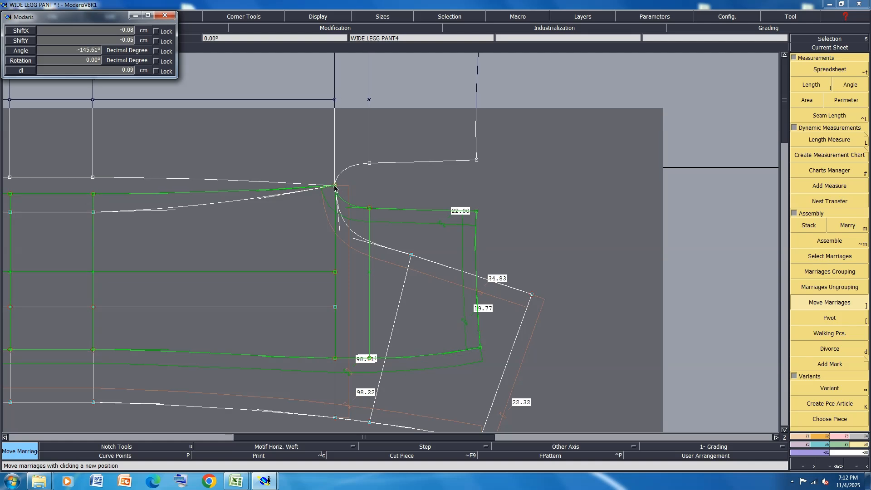
Pivot the married piece about the crotch point to align both inseams and examine how the crotch curves run together.
scroll(279, 181, "up", 2)
key("[")
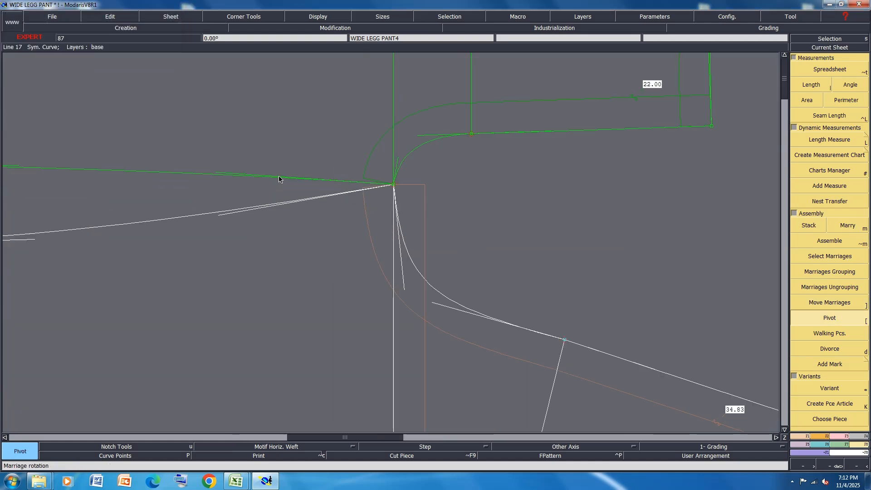
left_click(281, 179)
left_click(275, 205)
scroll(406, 190, "up", 1)
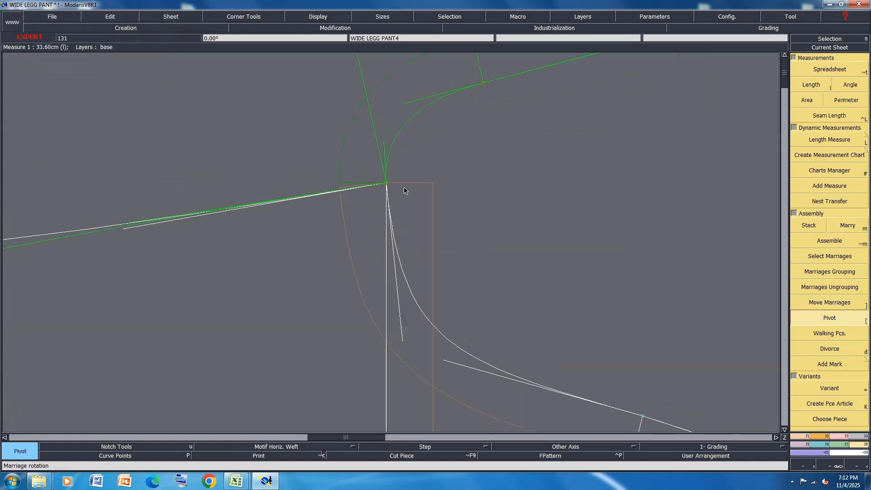
scroll(401, 189, "down", 1)
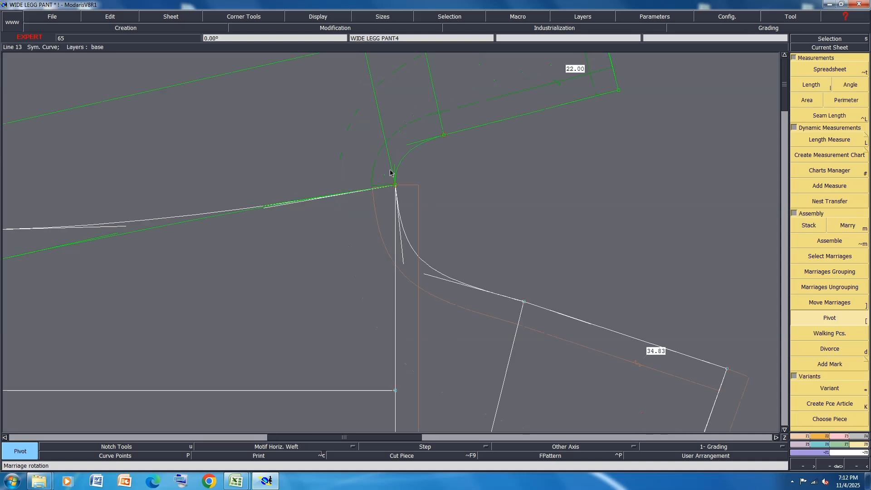
scroll(393, 181, "down", 1)
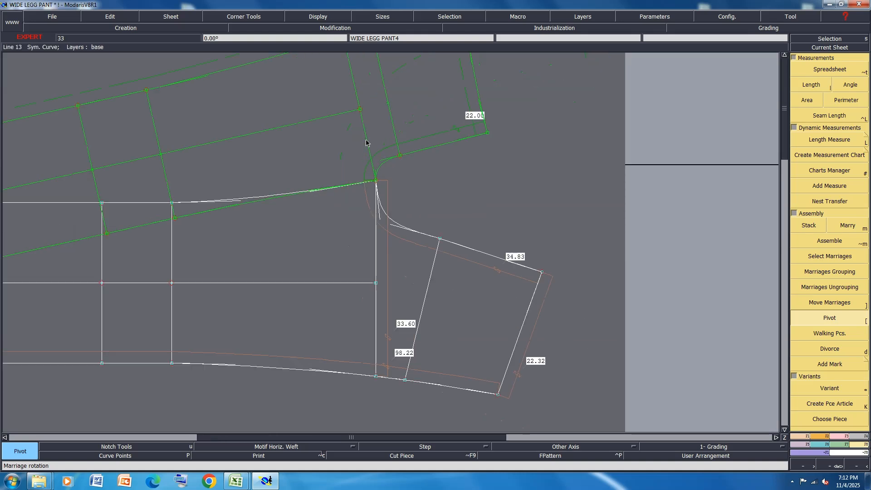
Divorce the married pieces and rearrange all the sheets on the desk at their best dimensions.
key("d")
key("j")
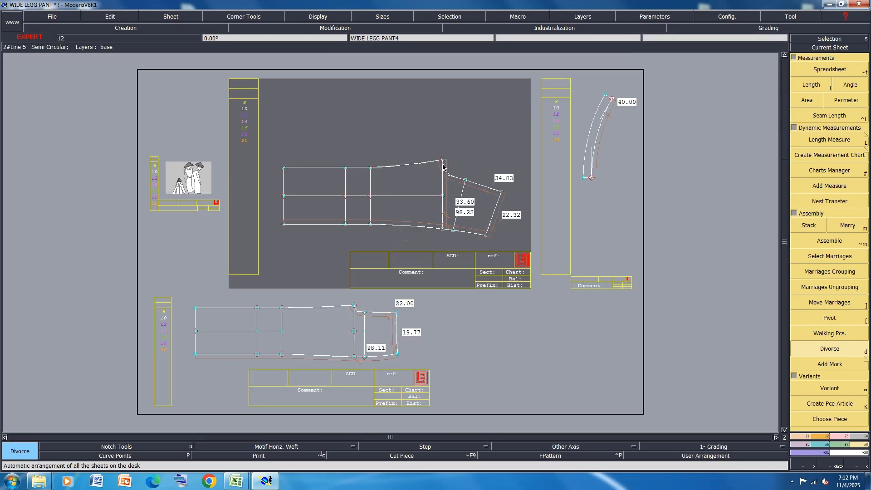
key("8")
scroll(487, 178, "up", 1)
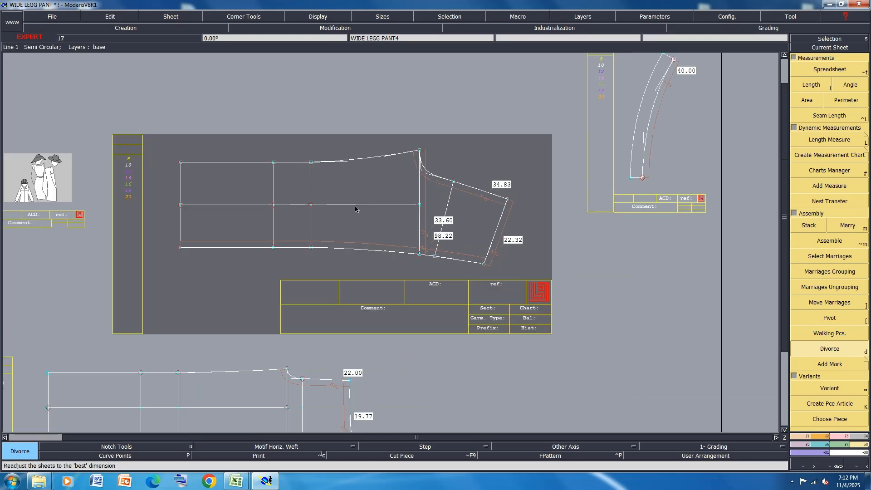
Add dynamic length measures along the inseams of PANT3 and PANT4, and delete PANT4's lengthwise centre line.
key("shift+l")
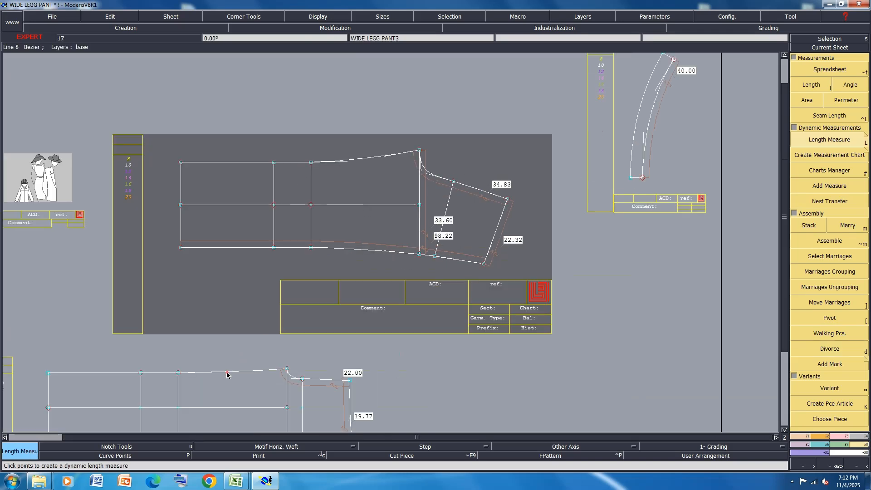
left_click(351, 159)
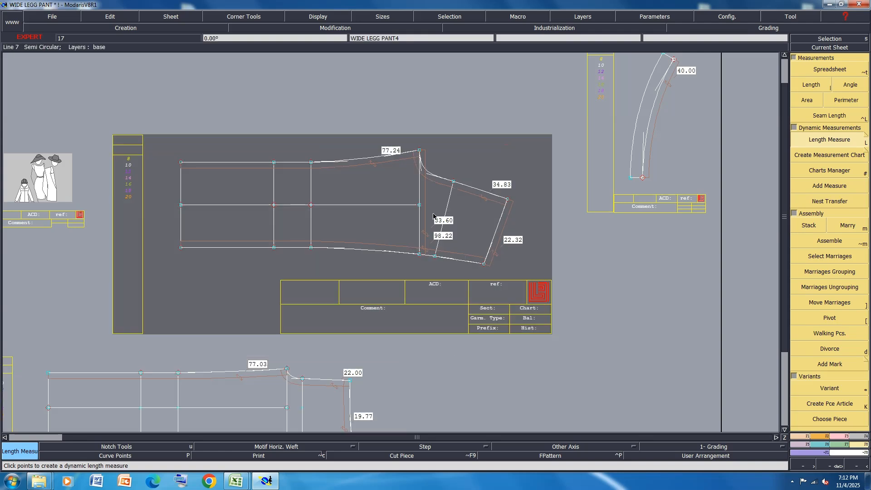
key("Delete")
left_click(397, 206)
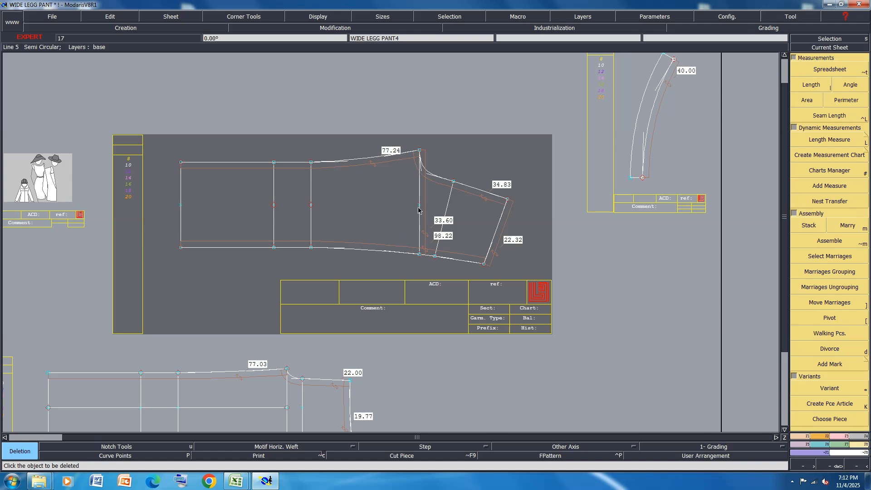
Move PANT4's crotch point -0.6 cm in X and save the model, continuing past the anomaly warnings.
left_click(847, 436)
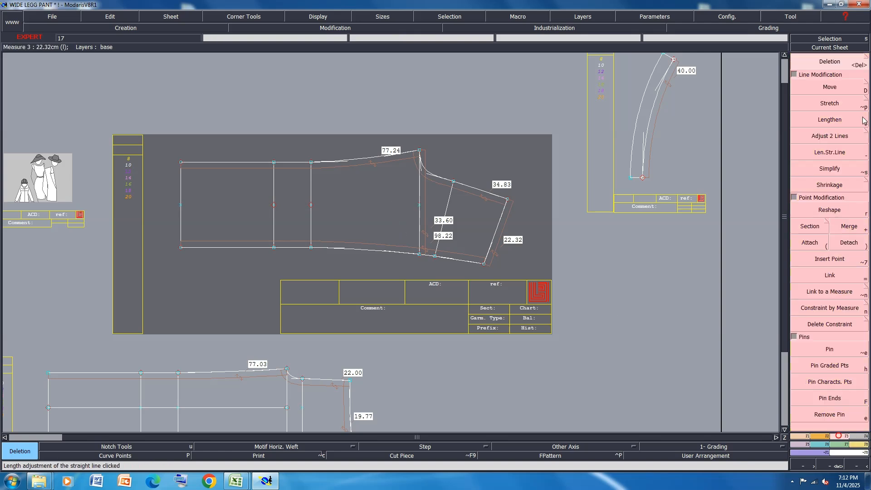
left_click(846, 88)
left_click(413, 151)
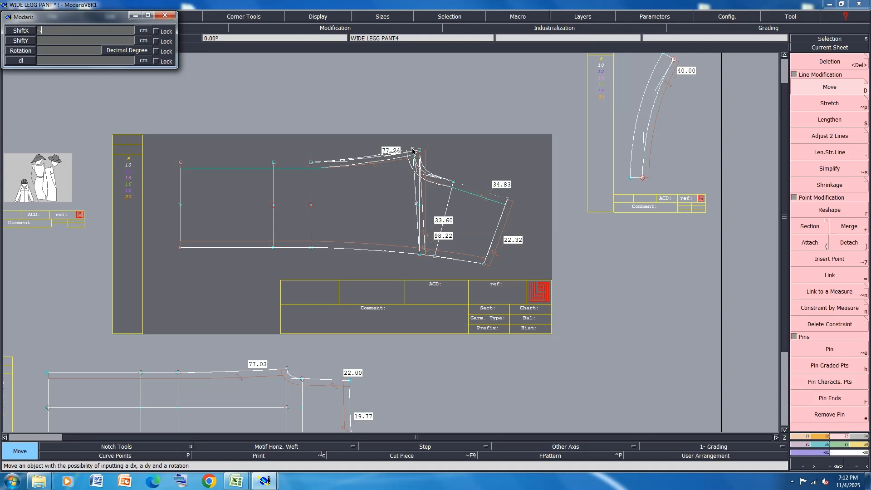
type("-0.6")
key("Return")
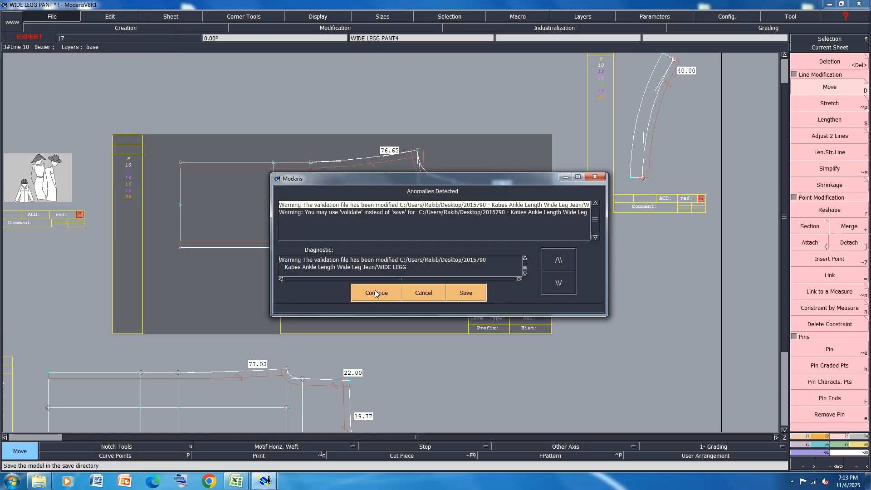
left_click(376, 289)
Move PANT4's crotch point by 0 cm in X and 0.6 cm in Y to extend the back crotch.
scroll(423, 178, "up", 3)
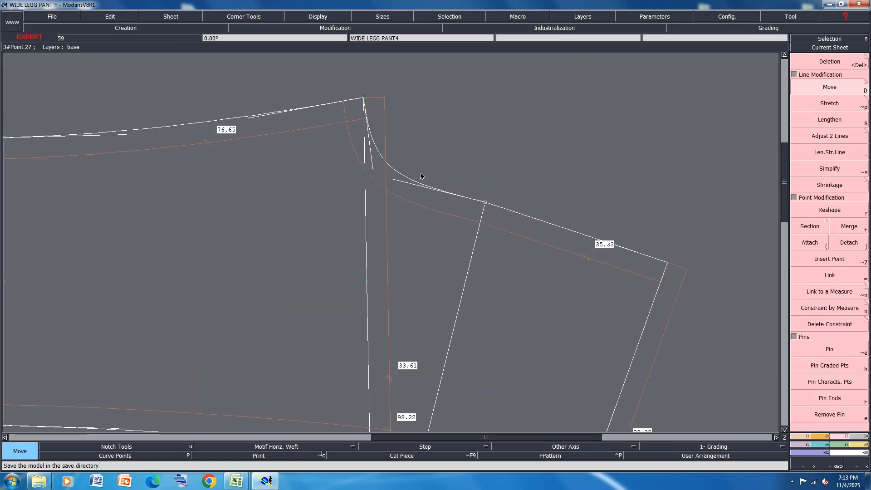
left_click(364, 98)
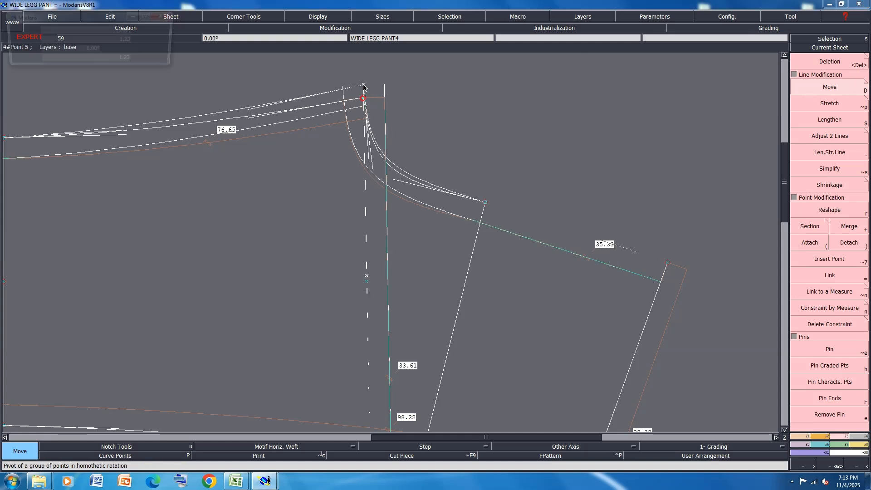
right_click(363, 86)
key("Tab")
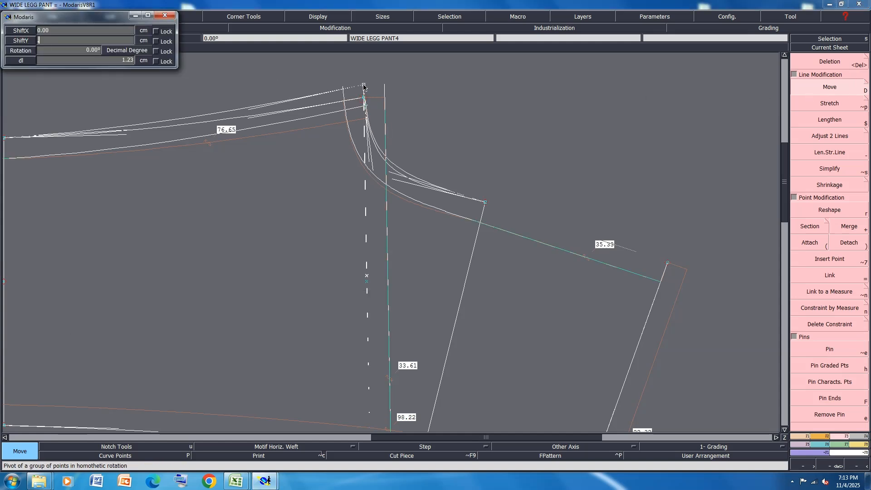
type(".6")
key("Return")
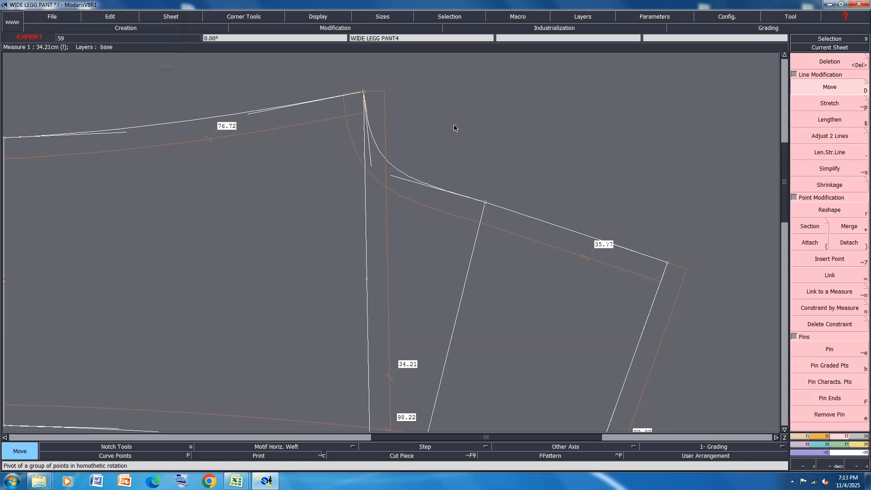
Move the crotch point of the WIDE LEGG PANT3 piece by 0 cm in X and -0.6 cm in Y.
scroll(341, 133, "down", 5)
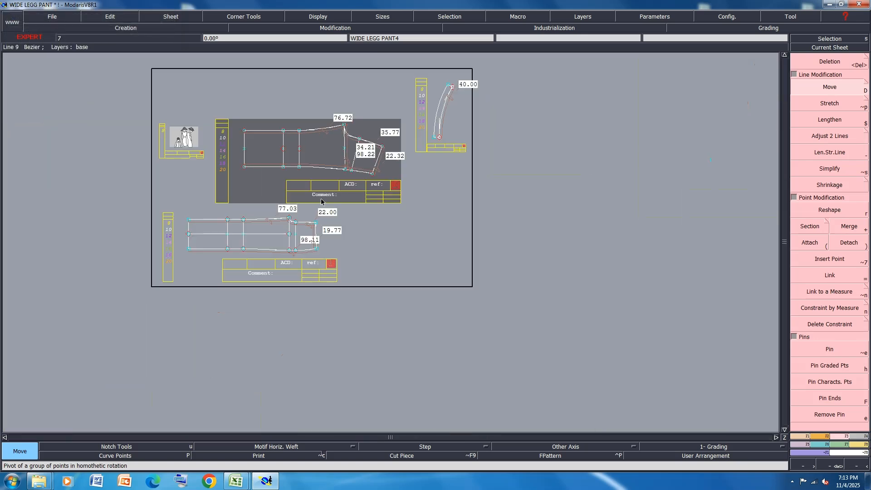
scroll(302, 221, "up", 5)
scroll(303, 221, "up", 2)
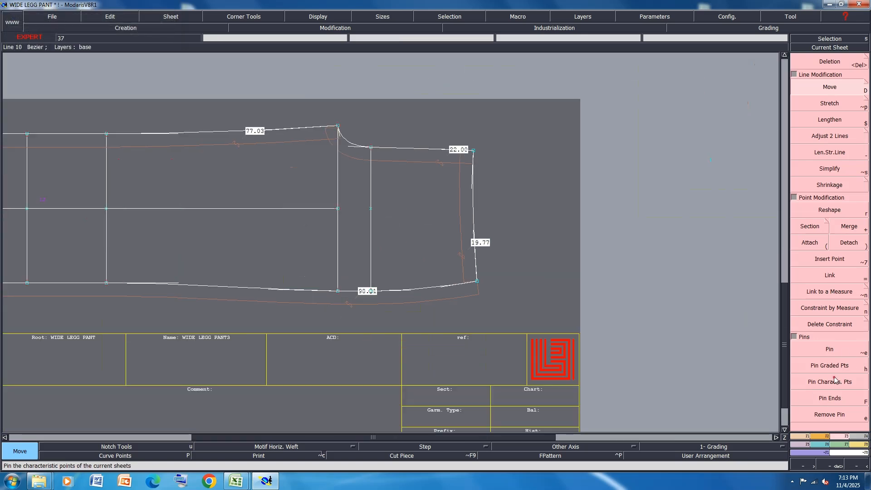
left_click(830, 86)
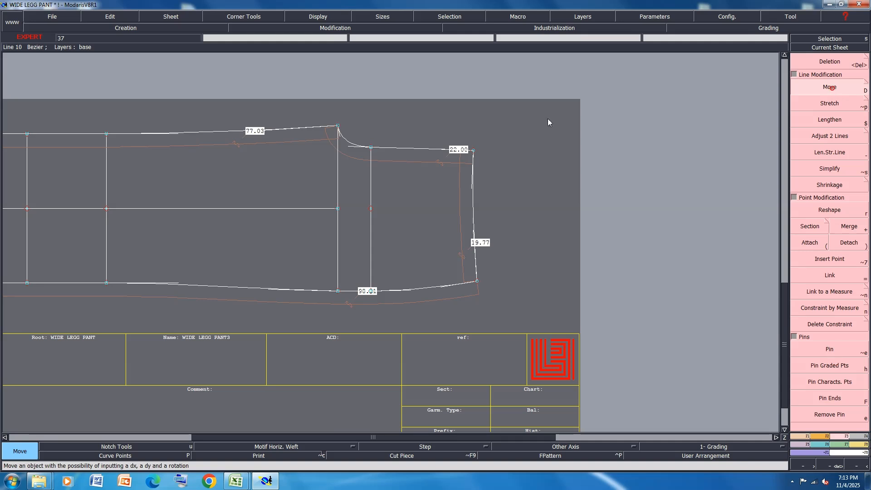
left_click(336, 126)
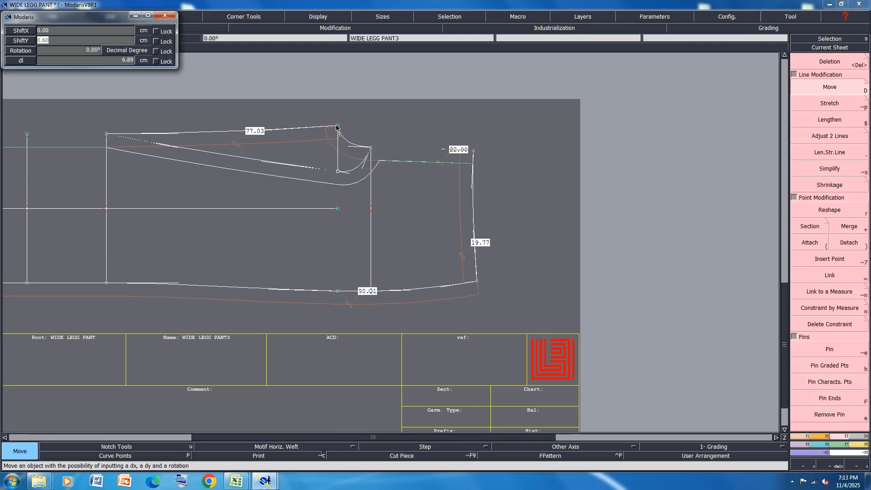
key("Return")
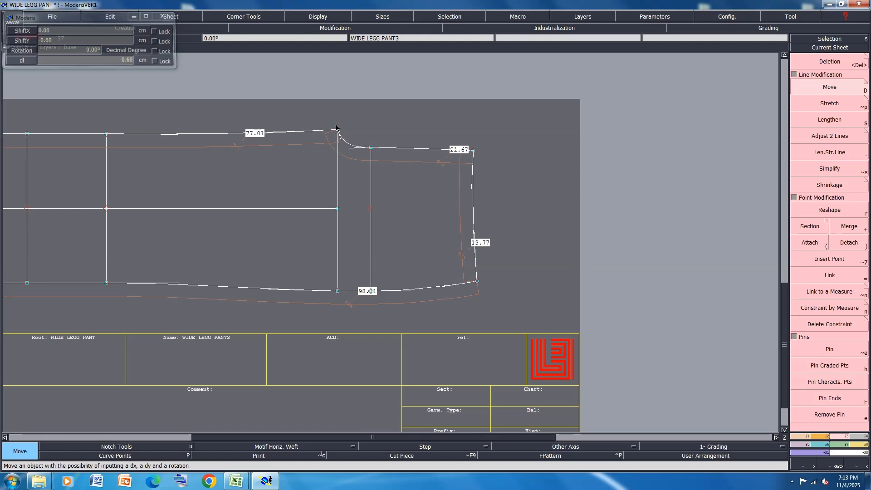
Smooth PANT3's crotch curve by aligning its upper tangent handle with the straight rise line, and adjust the inseam curve's knee-end handle.
scroll(338, 150, "up", 3)
scroll(422, 123, "up", 1)
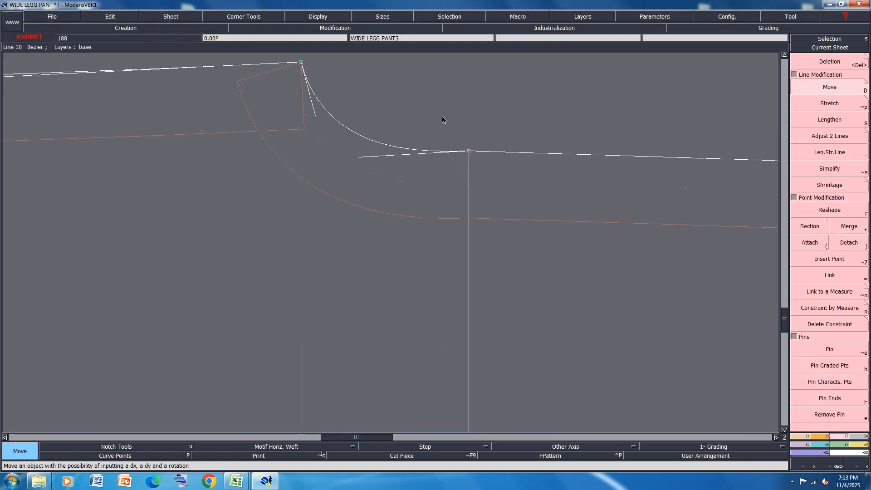
left_click(826, 210)
left_click_drag(357, 158, 347, 145)
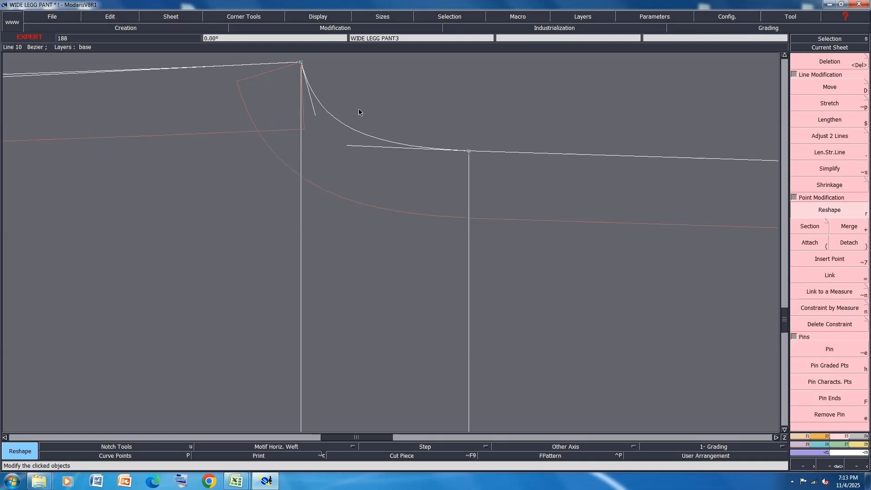
scroll(383, 107, "down", 3)
scroll(188, 104, "up", 1)
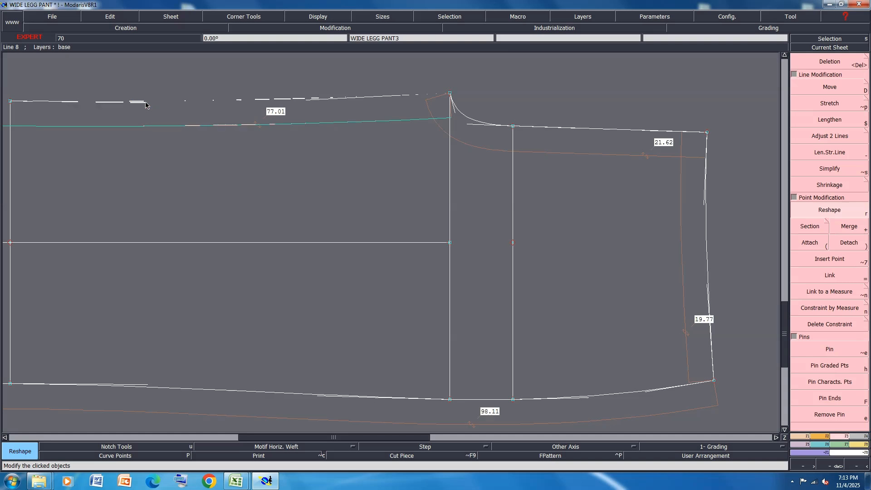
scroll(337, 103, "down", 2)
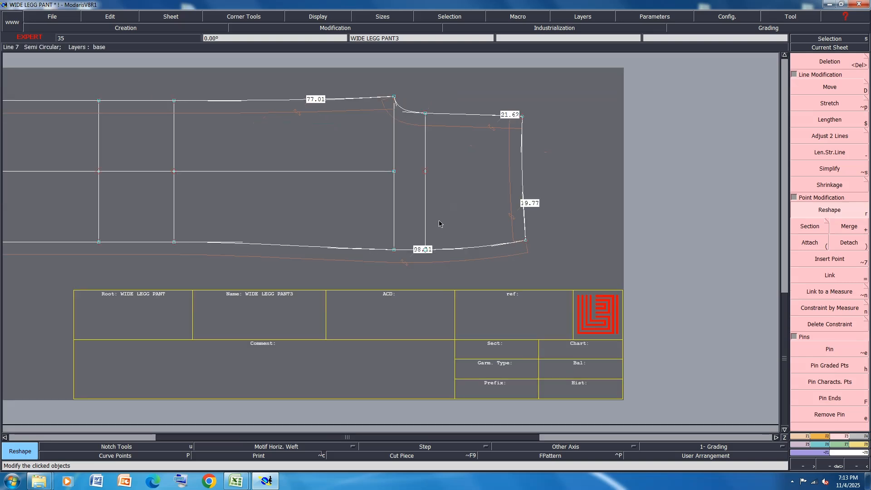
Select PANT3's points from the crotch line to the waist on both edges and shift them together 0.3 cm in Y.
left_click_drag(352, 151, 578, 87)
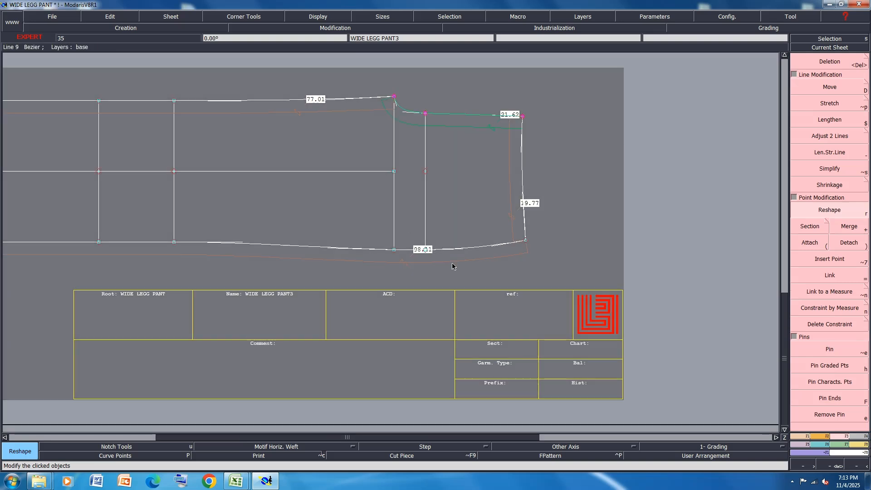
left_click_drag(562, 209, 342, 278)
key("d")
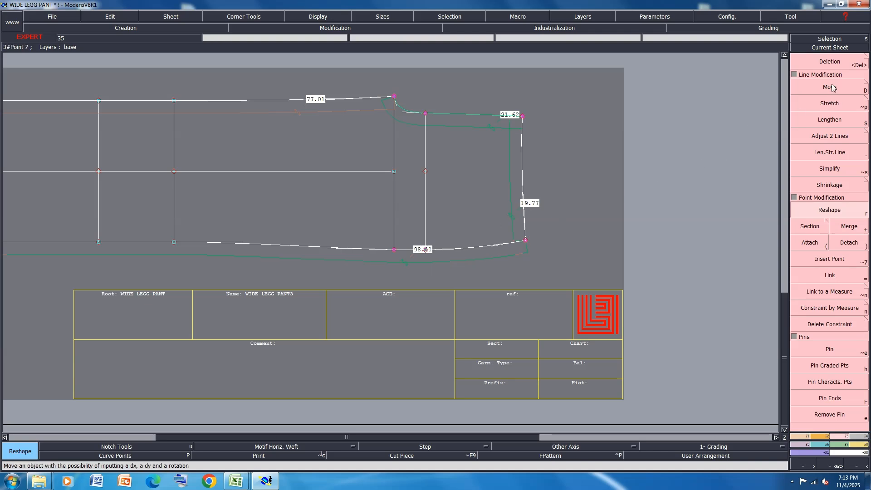
left_click(396, 250)
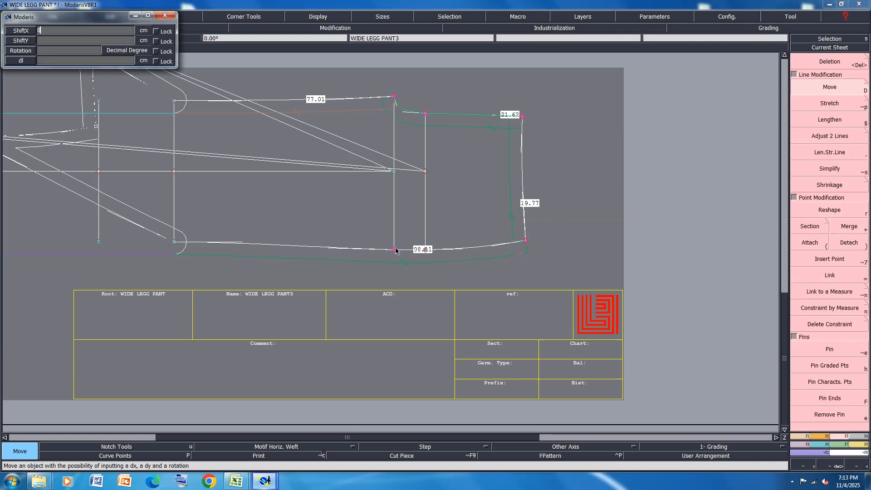
type(".3")
key("Return")
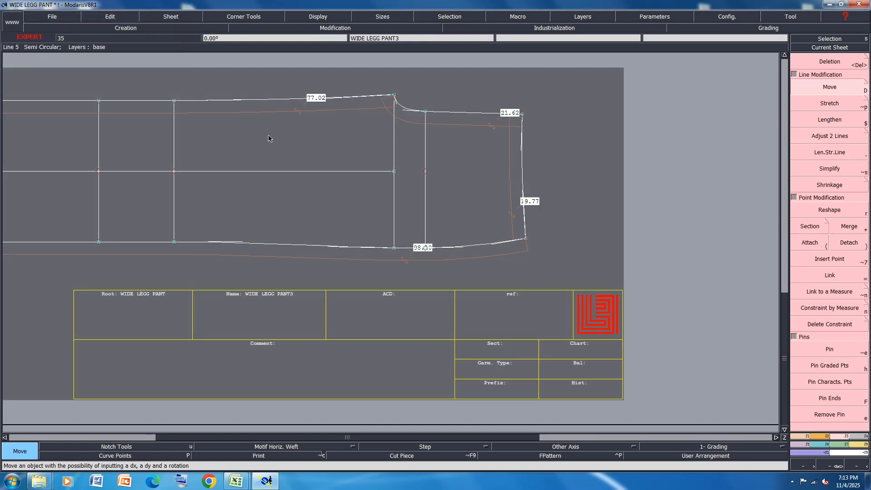
Save the model and continue past the anomaly warnings.
key("ctrl+s")
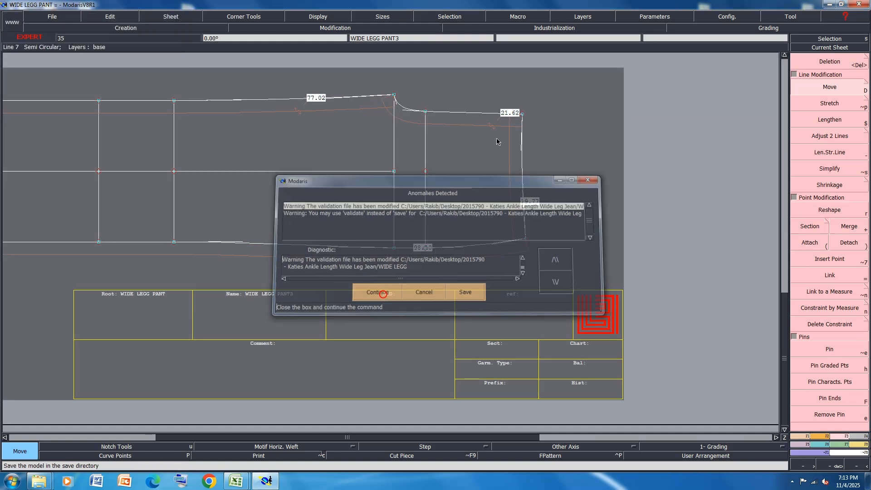
left_click(366, 290)
Move PANT3's waist point on the rise edge outward in X and 0 cm in Y, bringing the front rise to about 22 cm.
scroll(529, 116, "up", 2)
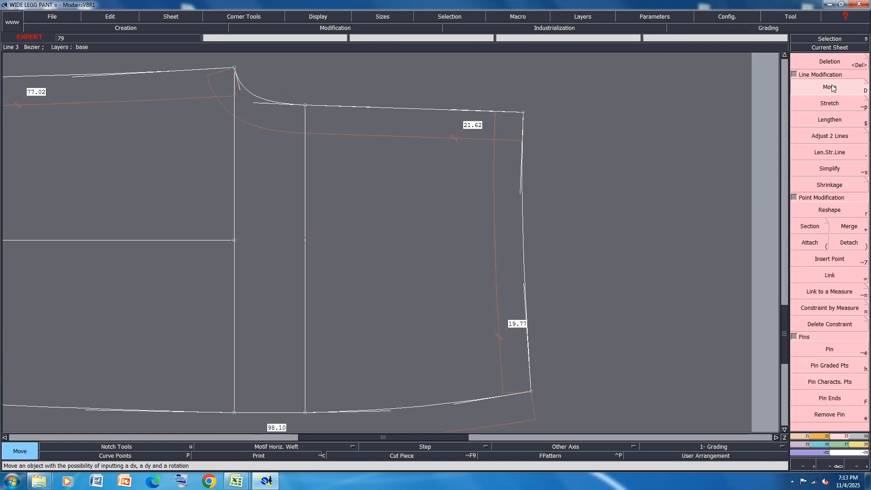
left_click(524, 114)
type("0")
key("Return")
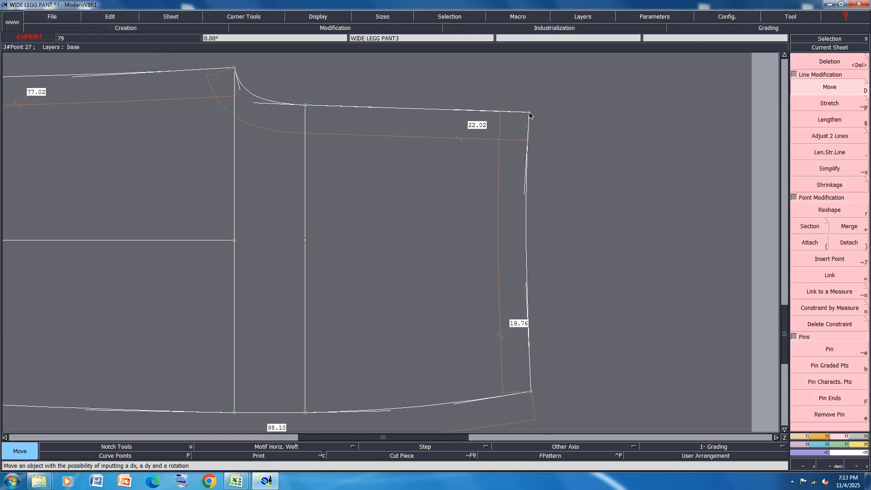
Mirror PANT3's waistline about a symmetry axis along the straight rise edge to check its curve, and undo the mirroring.
key("shift+s")
left_click(529, 112)
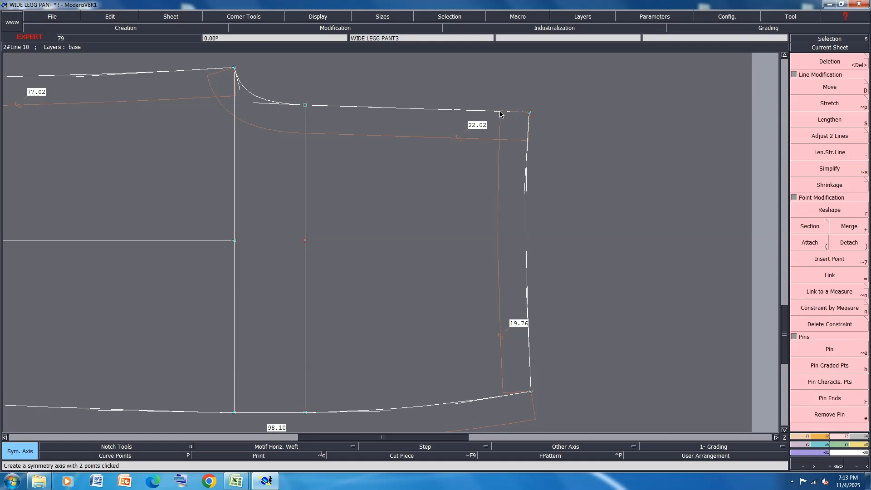
left_click(500, 112)
key("shift+s")
left_click(525, 206)
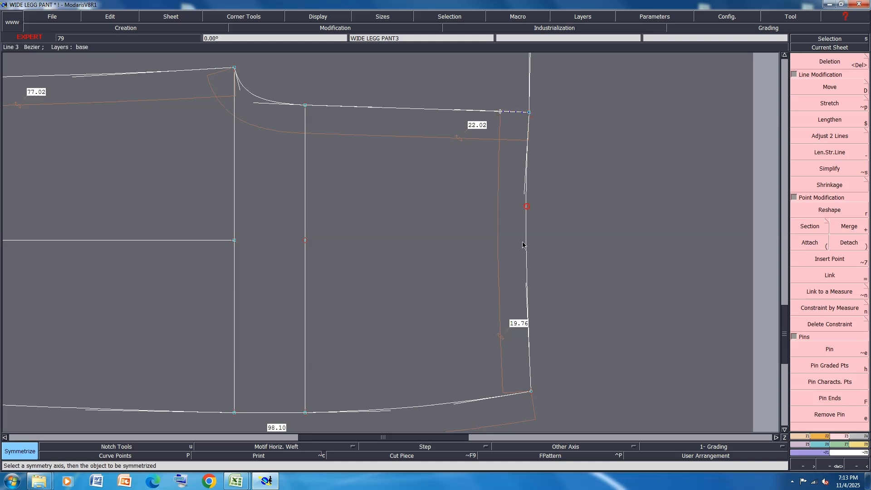
scroll(512, 273, "down", 1)
key("ctrl+z")
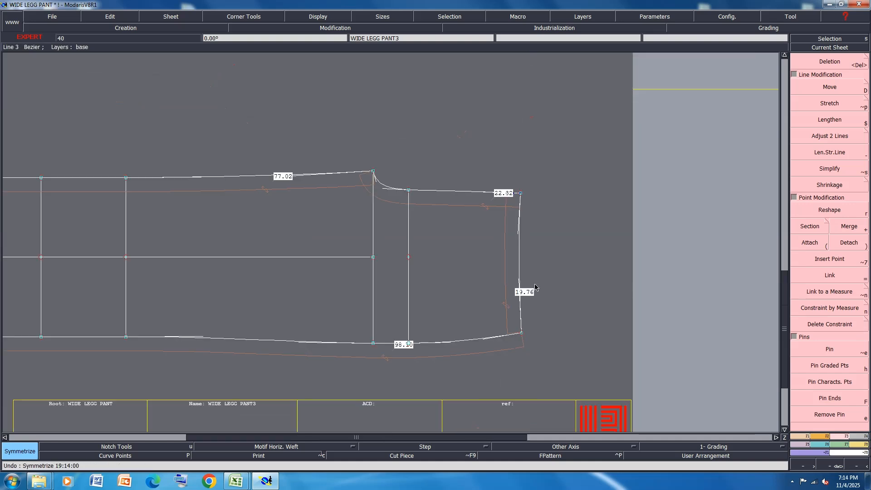
Reshape PANT3's waistline by adjusting the curve handles near the rise and near the side seam.
scroll(520, 273, "up", 2)
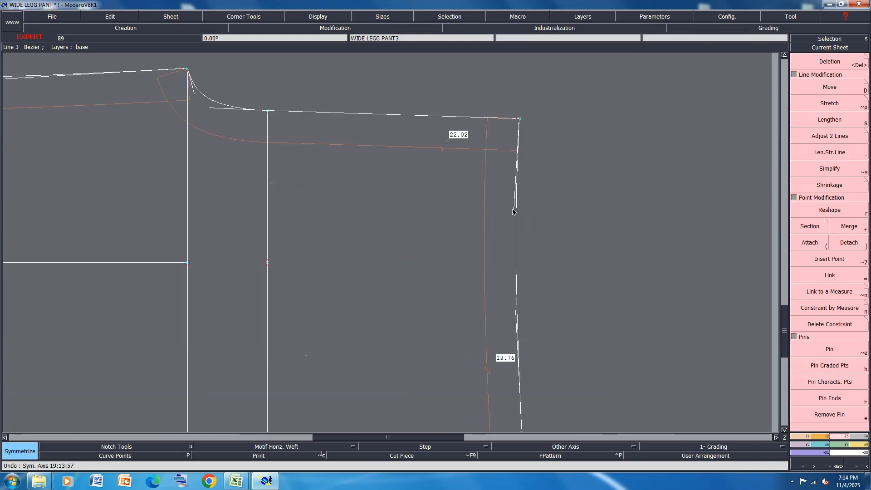
key("r")
left_click(513, 210)
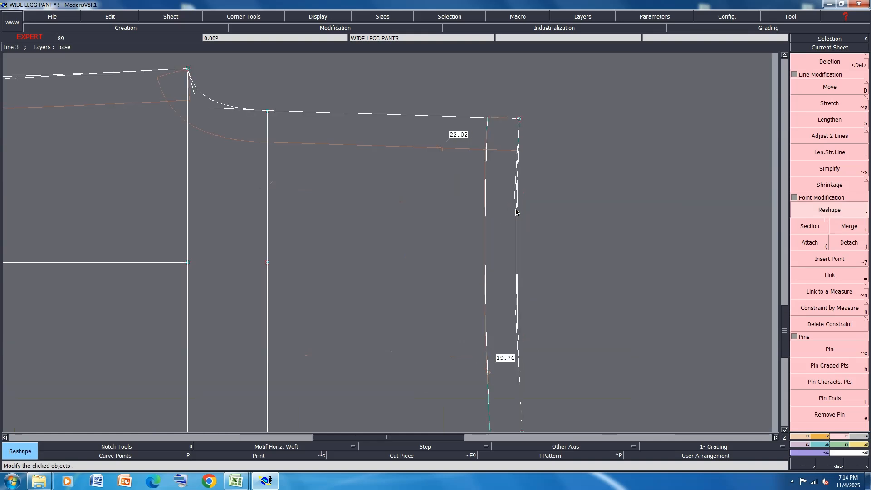
left_click(516, 210)
left_click(516, 210)
left_click(518, 210)
scroll(511, 191, "down", 6)
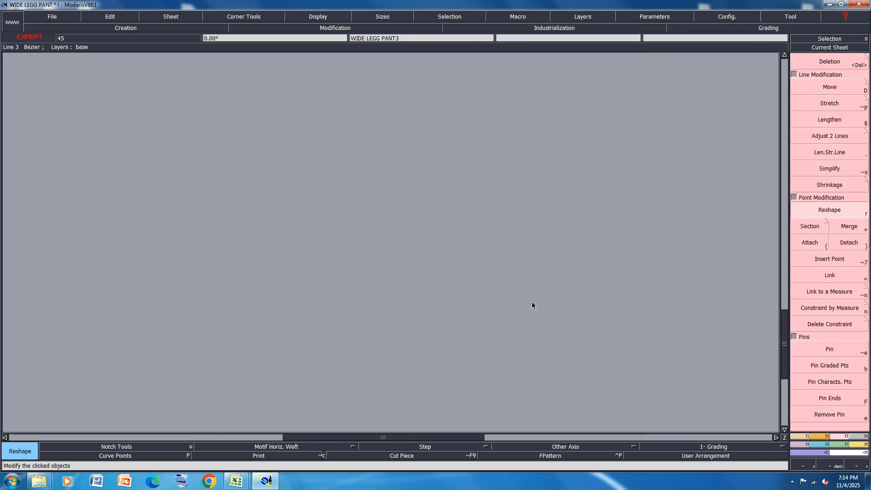
scroll(532, 302, "up", 7)
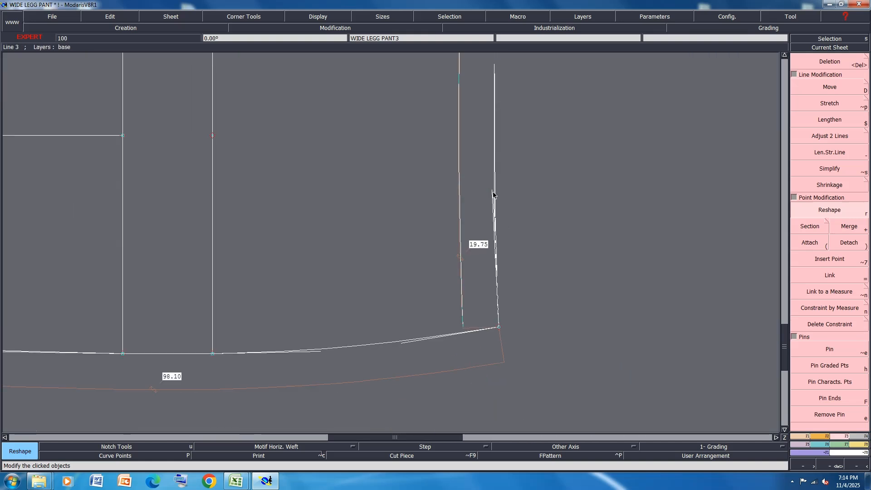
scroll(532, 274, "down", 4)
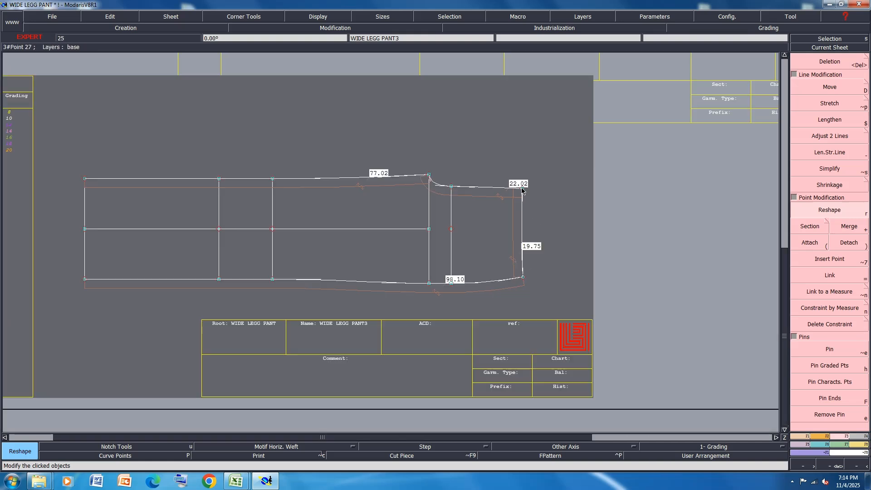
Smooth PANT3's side seam between crotch line and knee by adjusting the curve handles at both ends of that section.
scroll(521, 187, "up", 1)
scroll(286, 358, "up", 2)
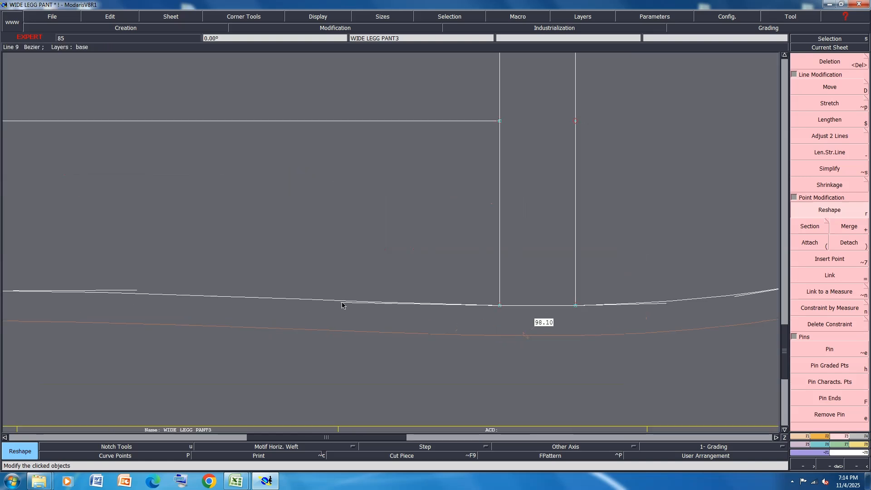
left_click(342, 303)
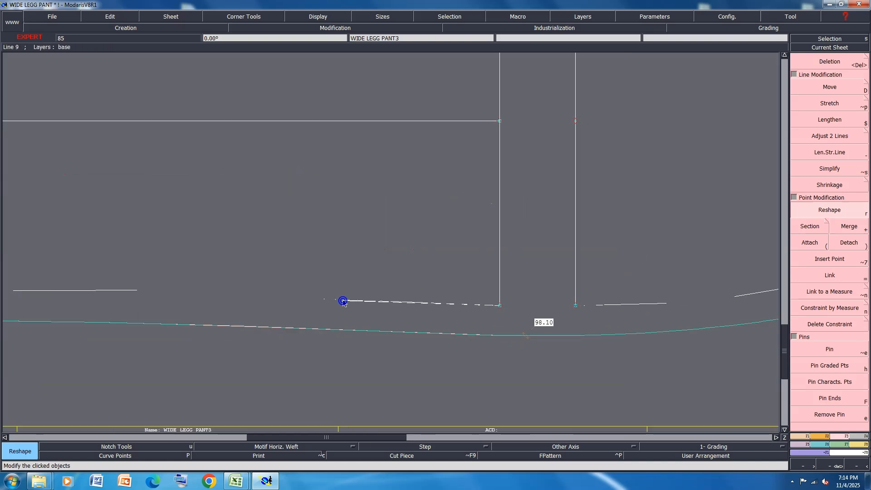
scroll(345, 302, "down", 2)
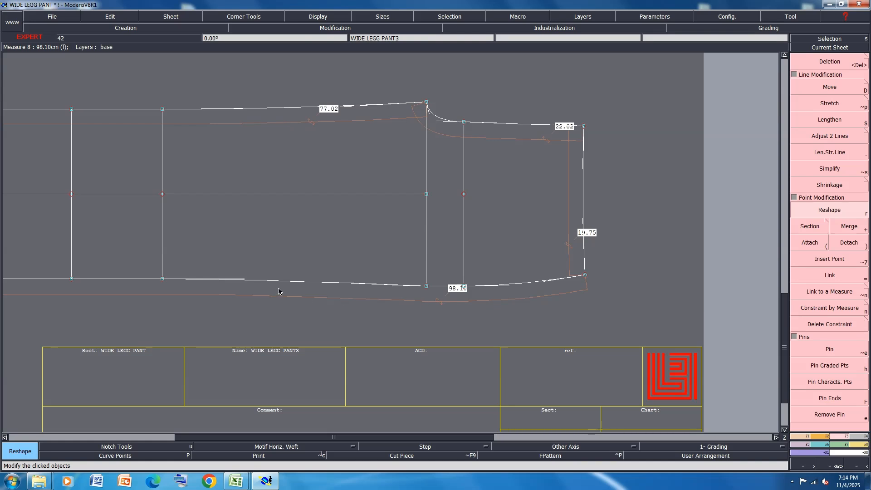
scroll(245, 282, "up", 3)
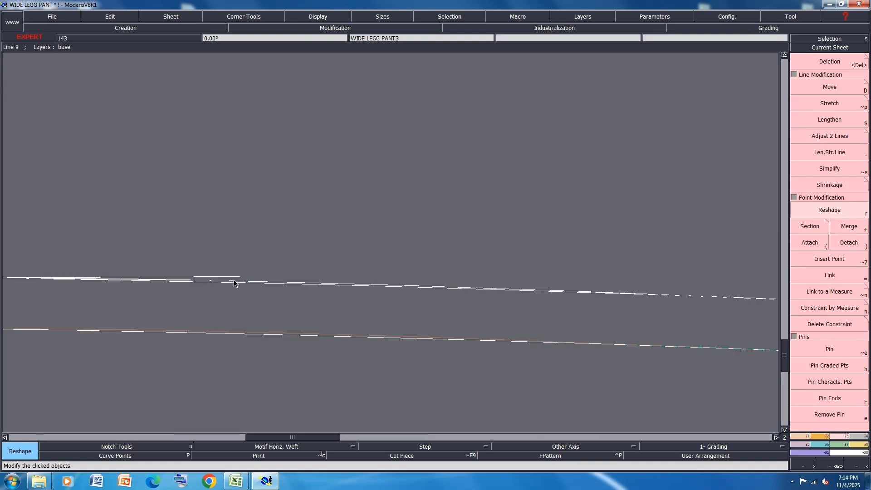
left_click(234, 284)
scroll(313, 253, "down", 5)
scroll(410, 260, "up", 4)
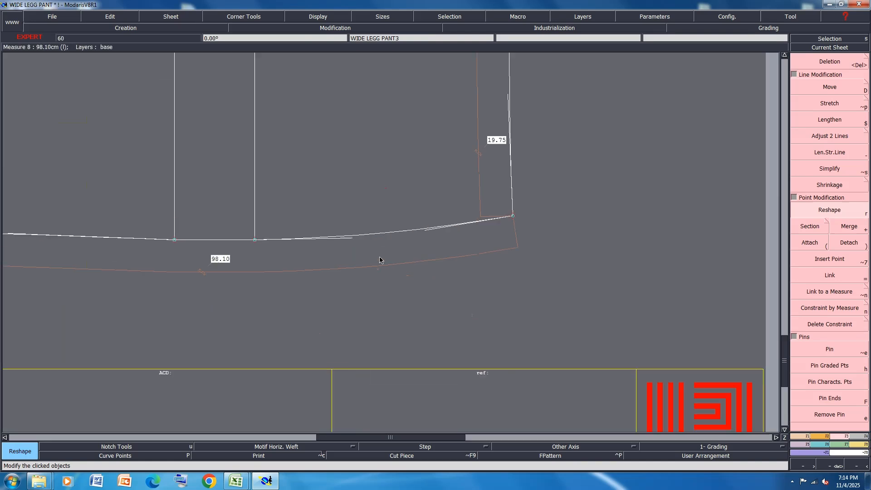
Save the model, continuing past the anomaly warnings, and automatically arrange all the sheets on the desk.
scroll(400, 252, "down", 3)
key("ctrl+s")
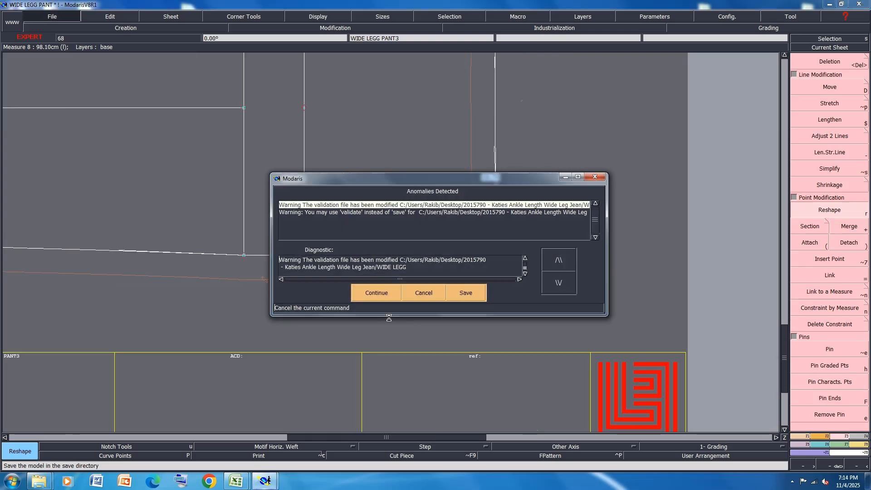
left_click(371, 293)
key("j")
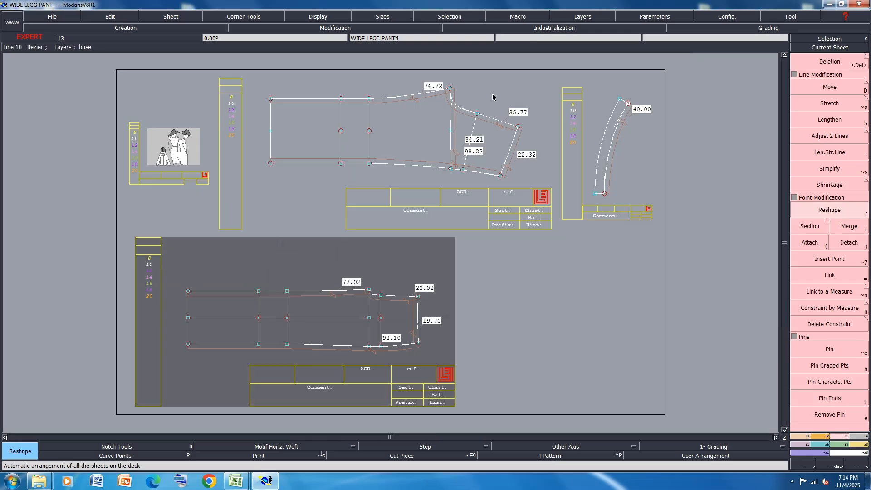
Move PANT4's crotch point by -0.2 cm in X and 0 cm in Y to shorten the inseam.
scroll(467, 94, "up", 5)
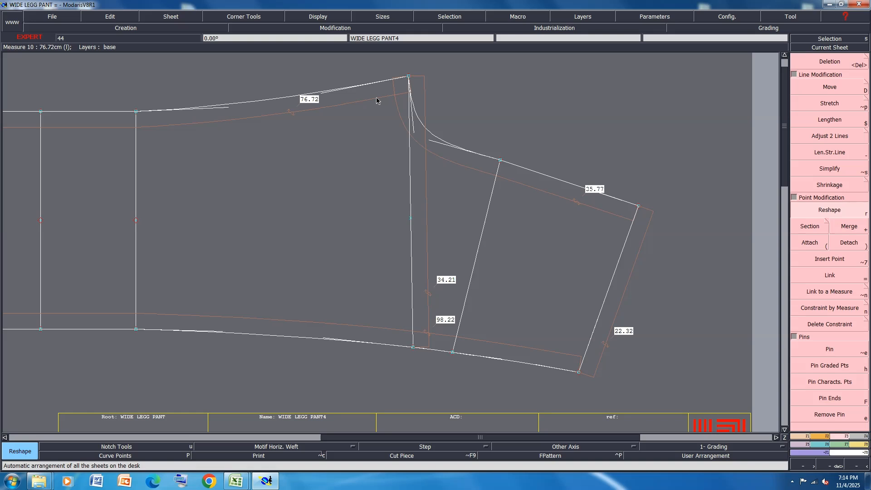
key("shift+d")
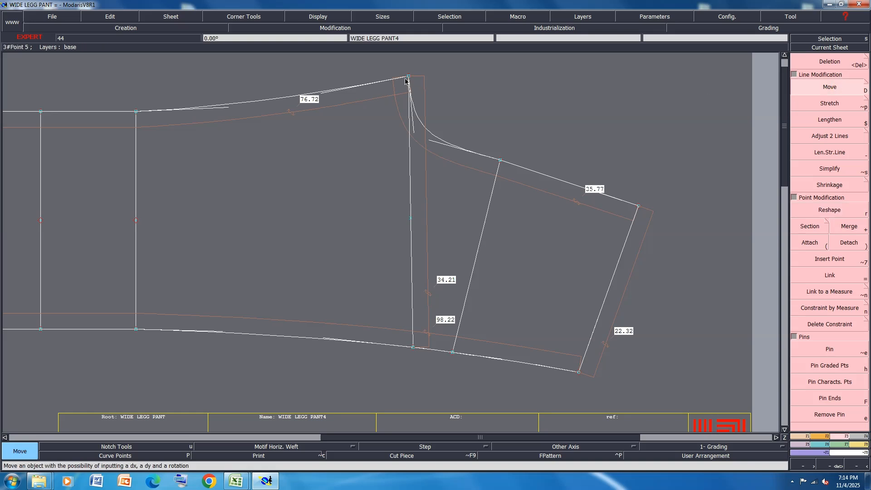
left_click(407, 78)
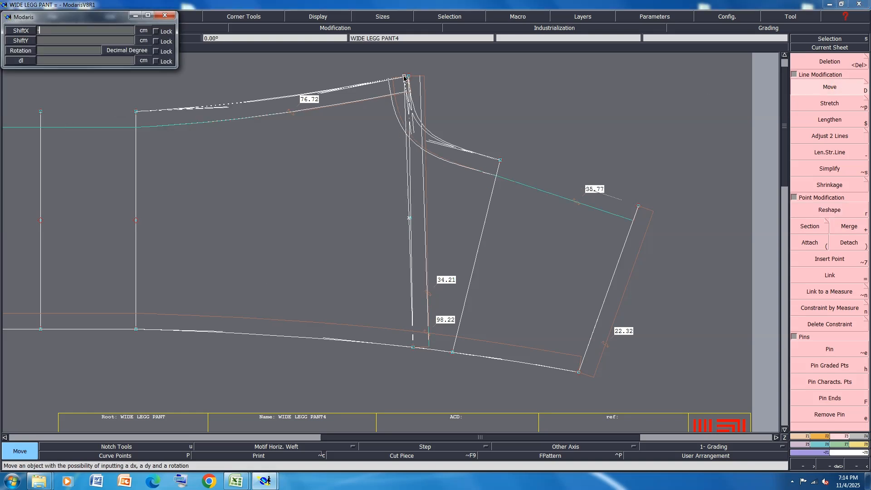
type("-0.2")
key("Return")
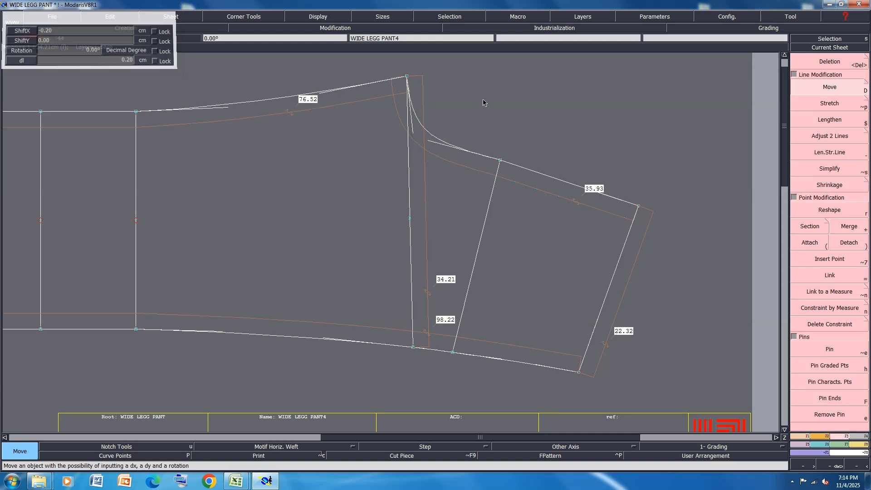
Smooth PANT4's back crotch curve by aligning the upper handle with the straight rise line and shortening the handle at the crotch point.
left_click(839, 210)
scroll(526, 91, "up", 1)
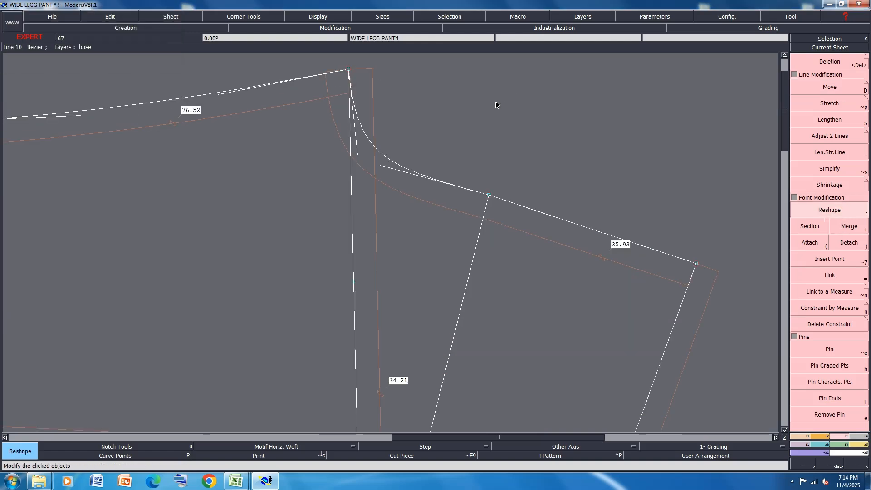
left_click(384, 163)
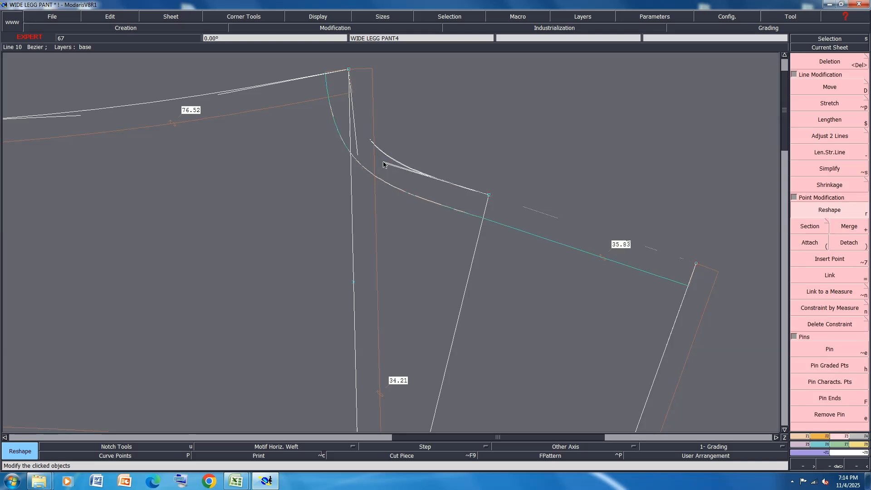
left_click(383, 163)
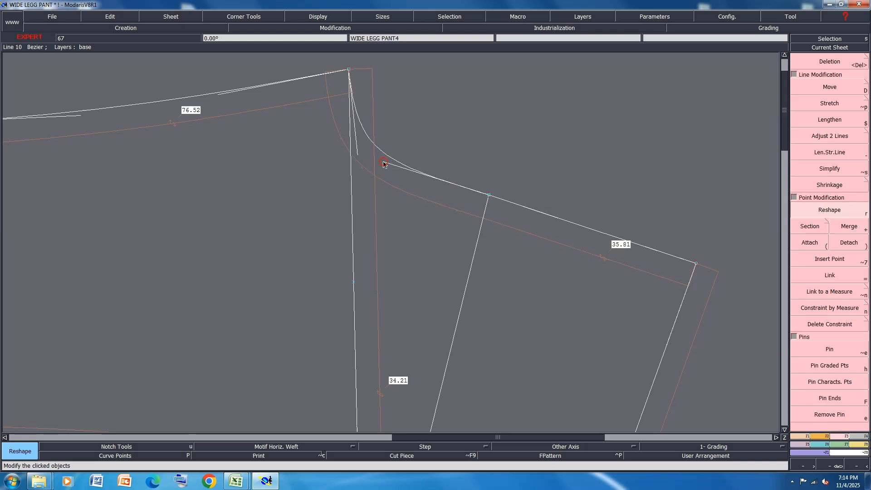
left_click(356, 156)
left_click(355, 152)
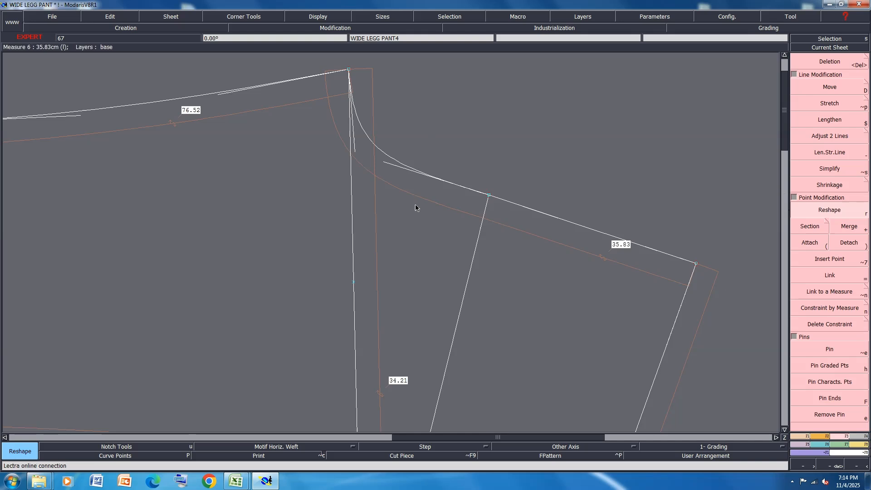
left_click_drag(385, 162, 390, 163)
scroll(388, 88, "up", 1)
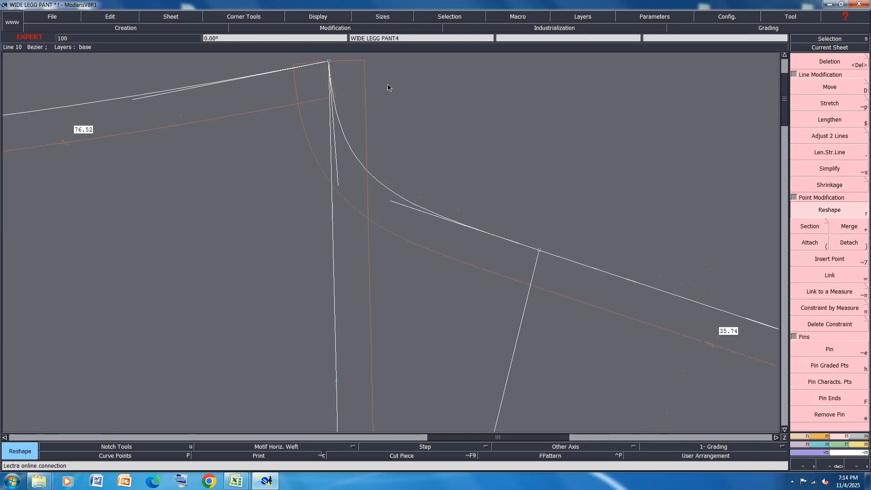
left_click_drag(338, 185, 338, 179)
Move PANT4's waist point on the back rise edge by -0.17 cm in X and 0 cm in Y.
scroll(328, 146, "down", 2)
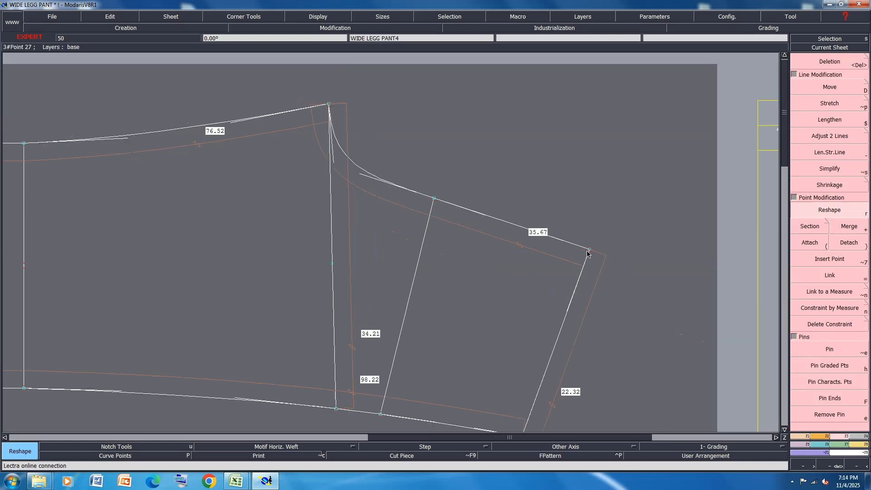
key("shift+d")
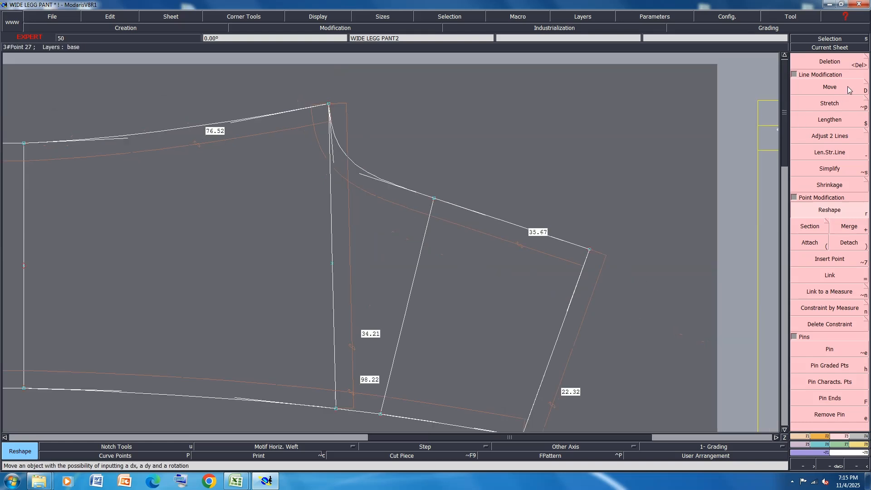
left_click(592, 251)
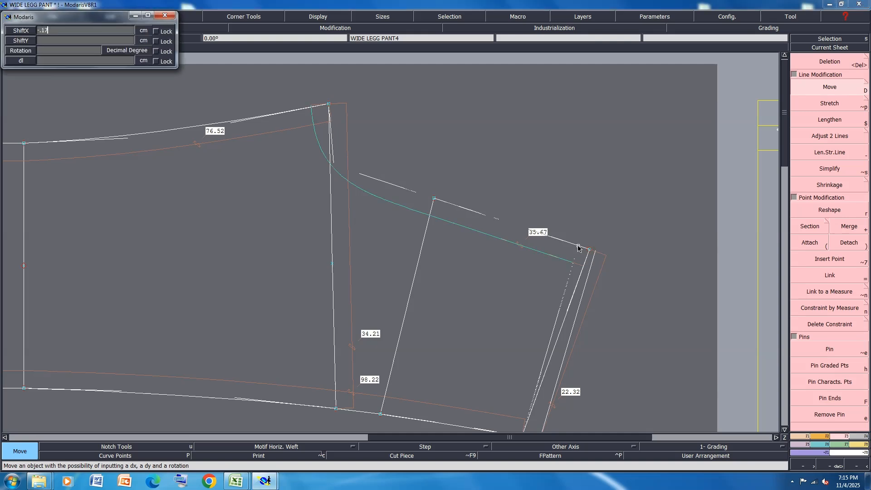
key("Return")
type("0")
key("Return")
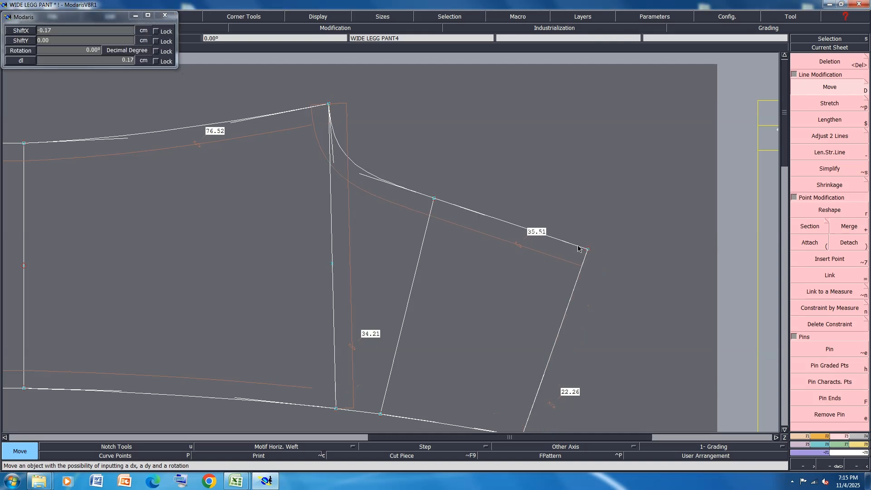
Mirror PANT4's waistline about a symmetry axis along the back rise to check its shape, and undo the mirroring.
left_click(801, 438)
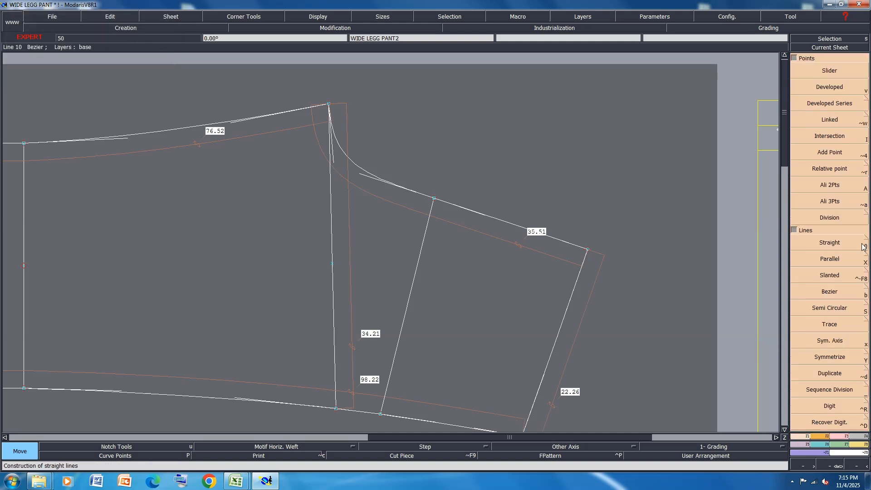
left_click(835, 340)
left_click(582, 249)
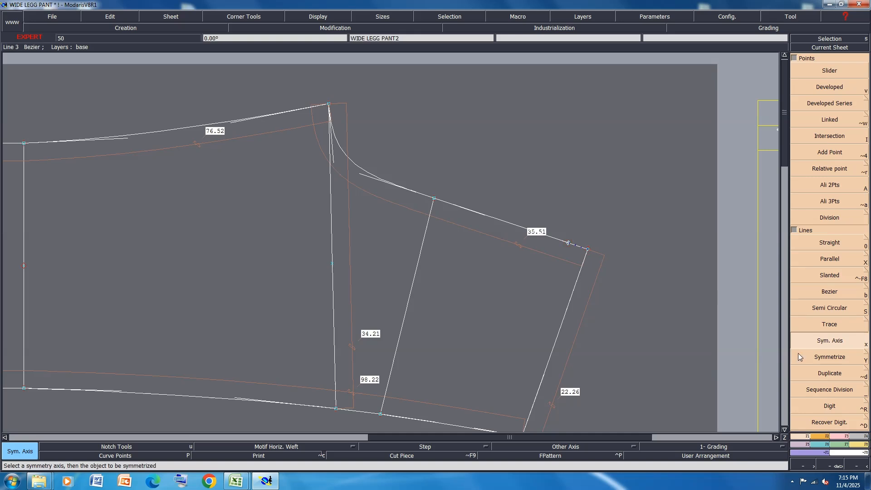
left_click(815, 355)
left_click(562, 316)
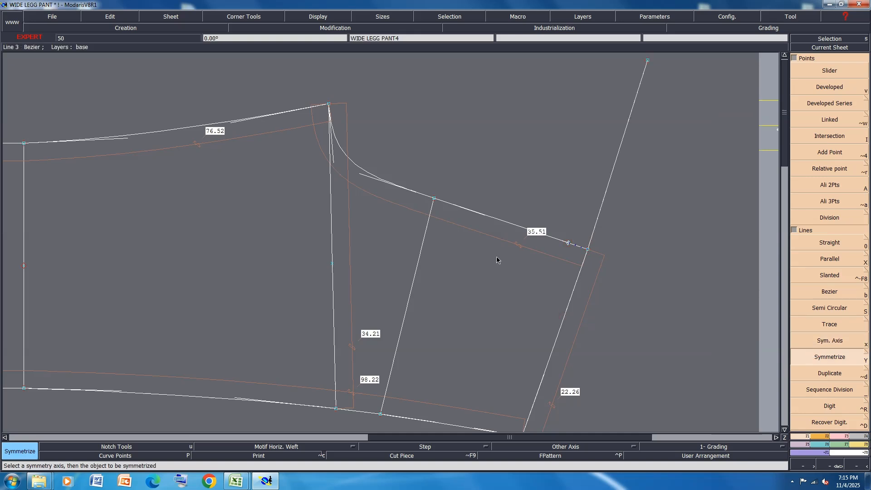
scroll(496, 257, "down", 1)
key("ctrl+z")
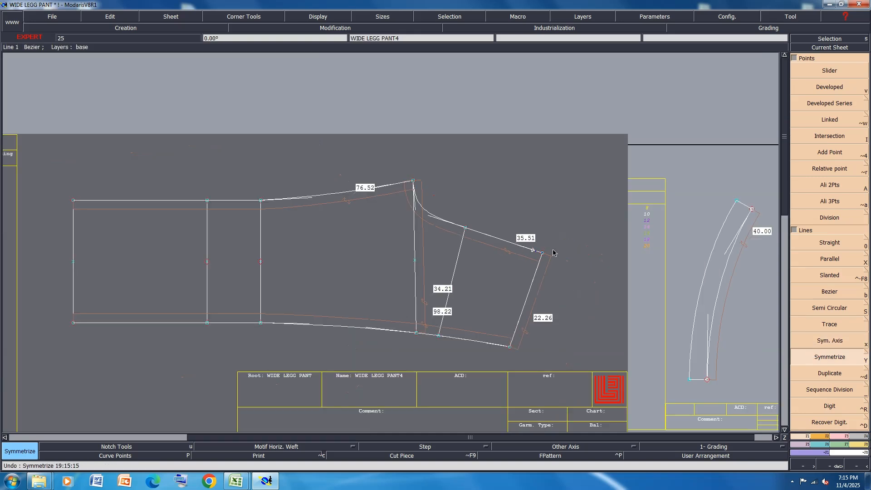
Reshape PANT4's back crotch curve by lengthening its handle at the crotch point.
scroll(429, 215, "up", 2)
scroll(440, 224, "up", 1)
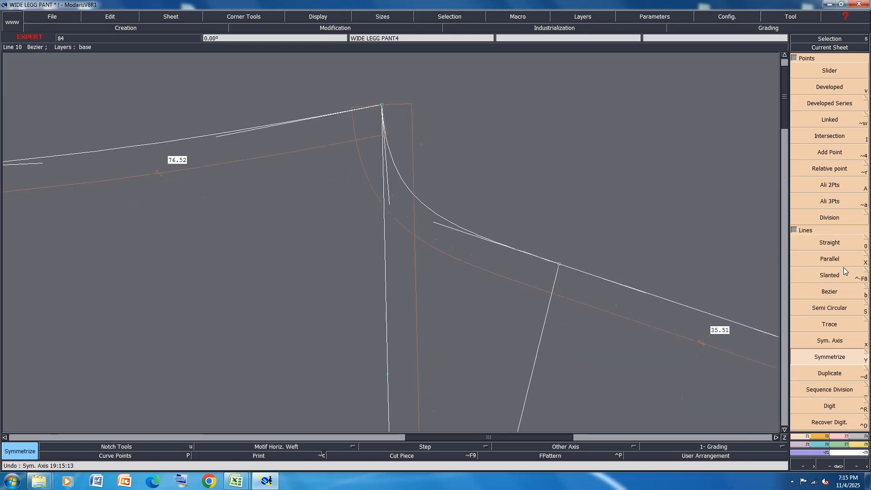
left_click(839, 436)
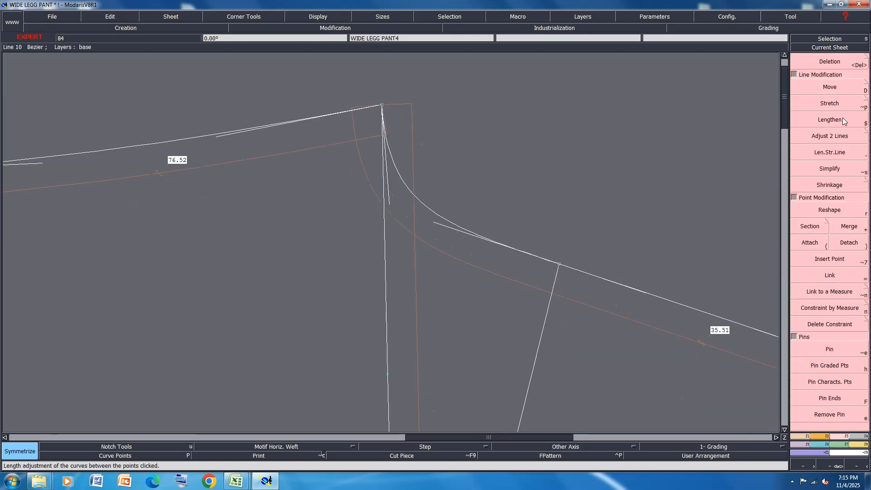
left_click(830, 210)
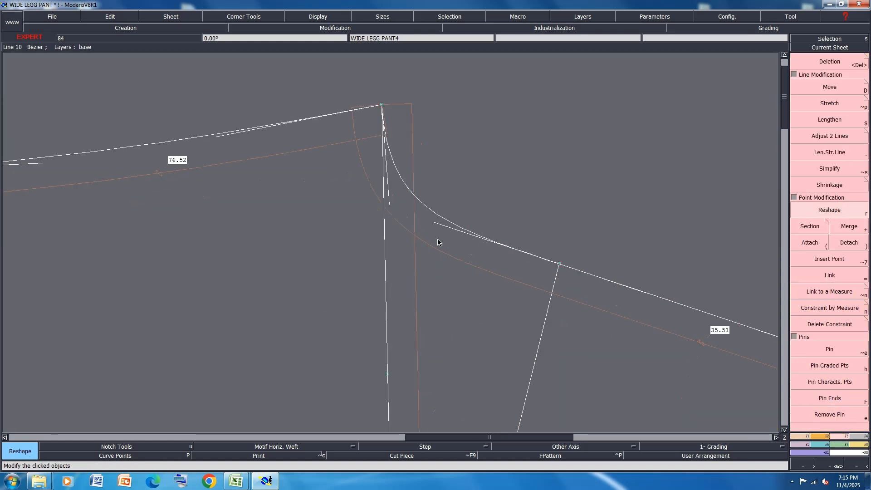
left_click(389, 208)
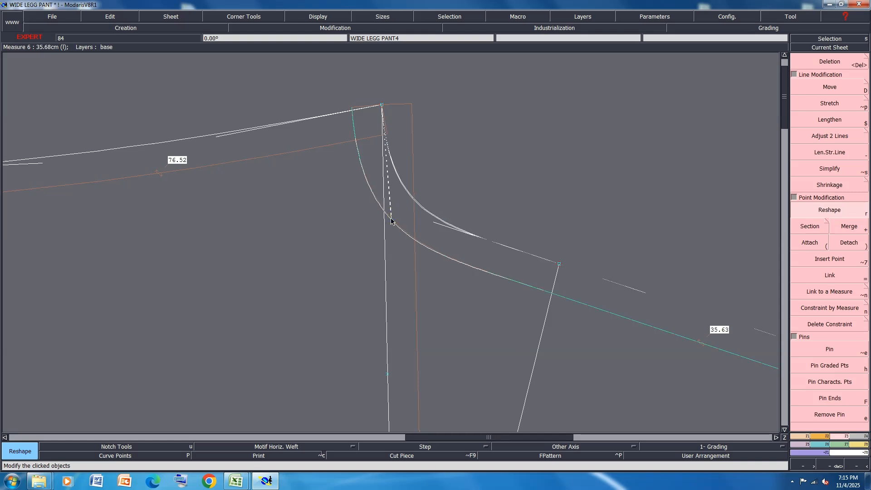
left_click(391, 221)
scroll(390, 174, "down", 2)
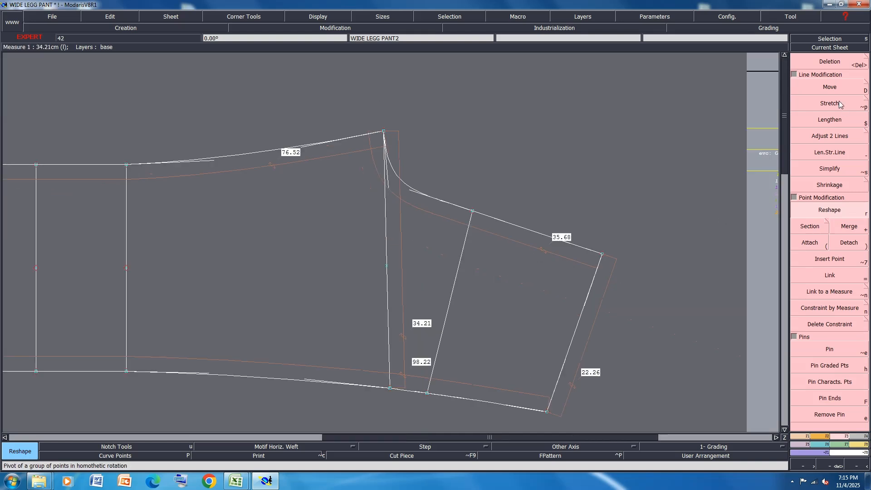
Move PANT4's waist point on the back rise edge by -0.2 cm in X and 0 cm in Y.
key("d")
left_click(602, 256)
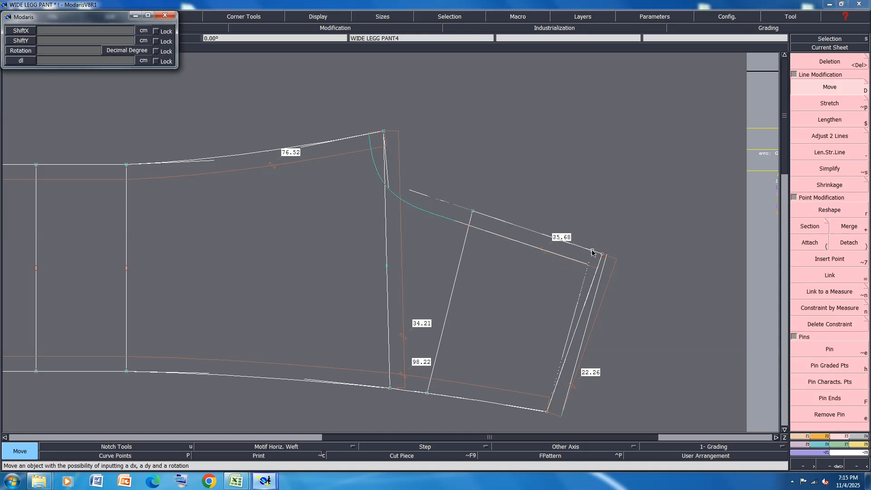
key("Return")
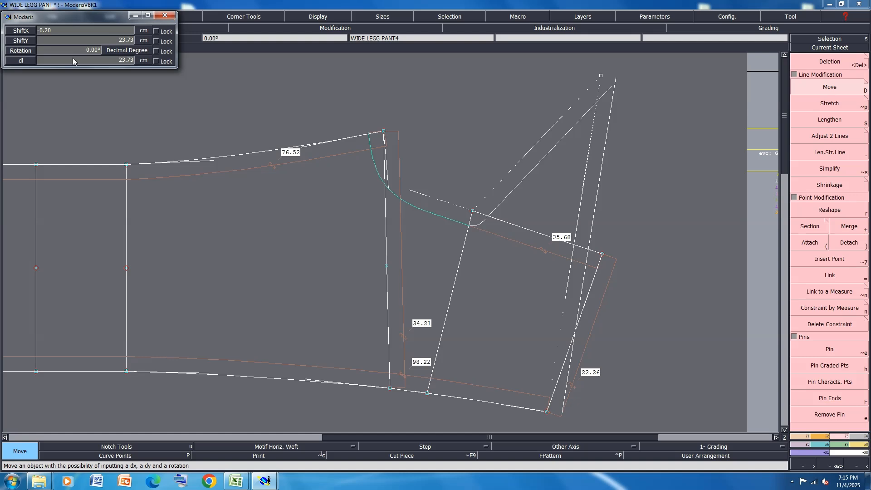
type("0")
key("Return")
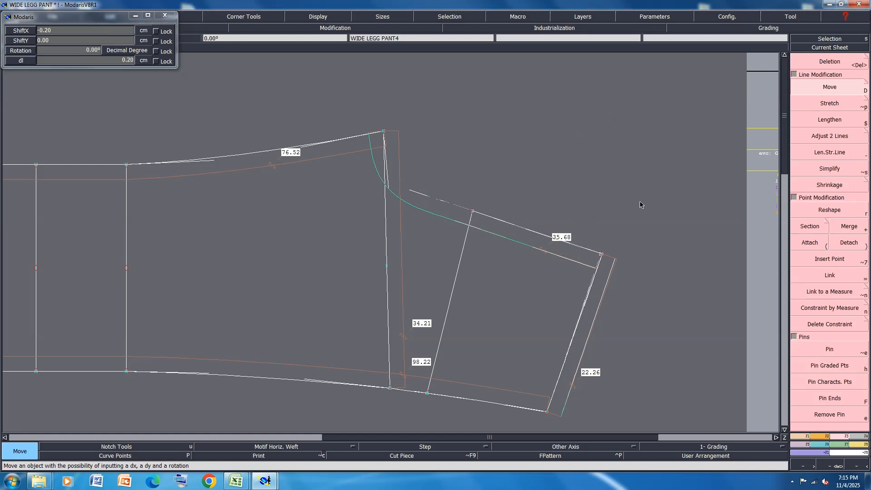
Symmetrize PANT4's waistline about an axis on the back rise, check it against a straight line, and undo these constructions.
key("shift+s")
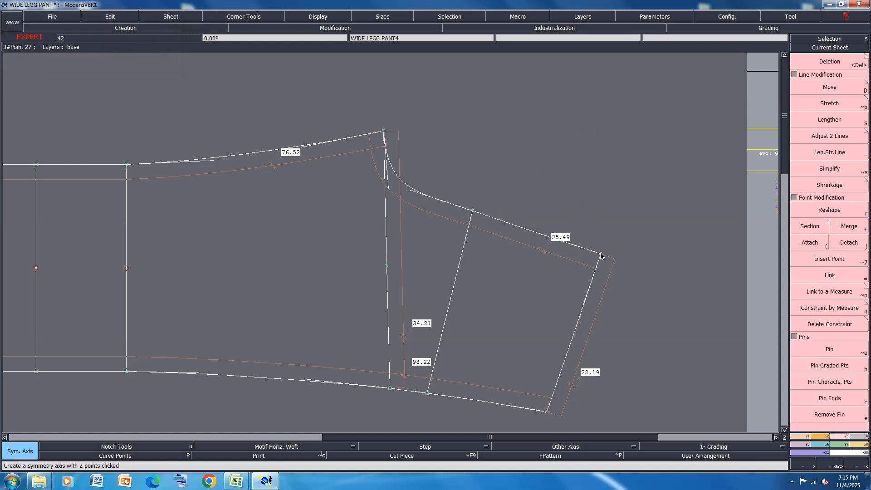
key("ctrl+i")
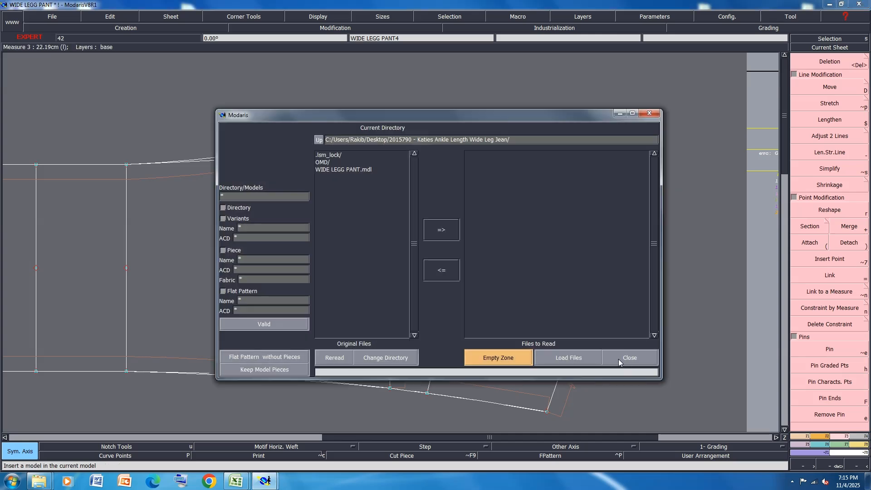
left_click(619, 358)
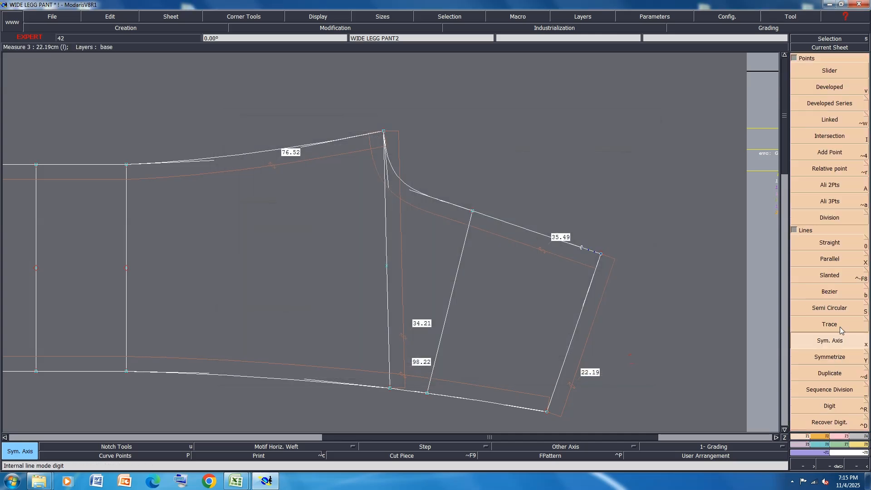
left_click(832, 357)
left_click(581, 315)
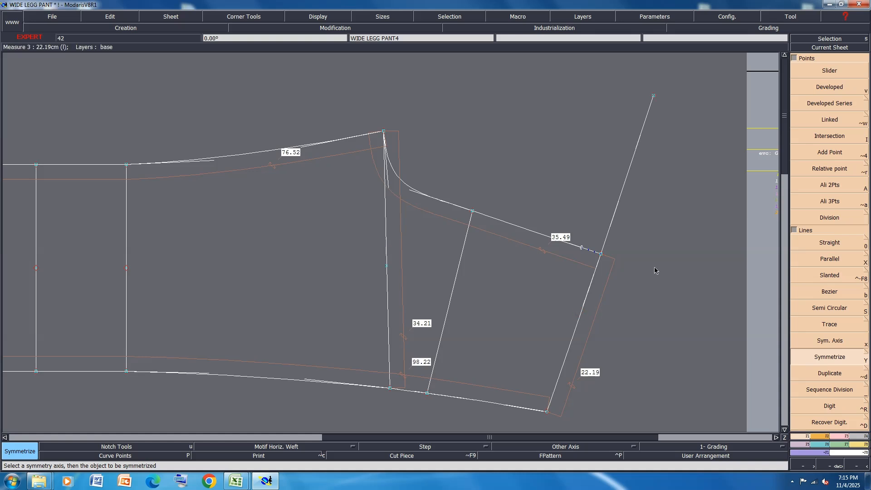
key("0")
left_click(653, 96)
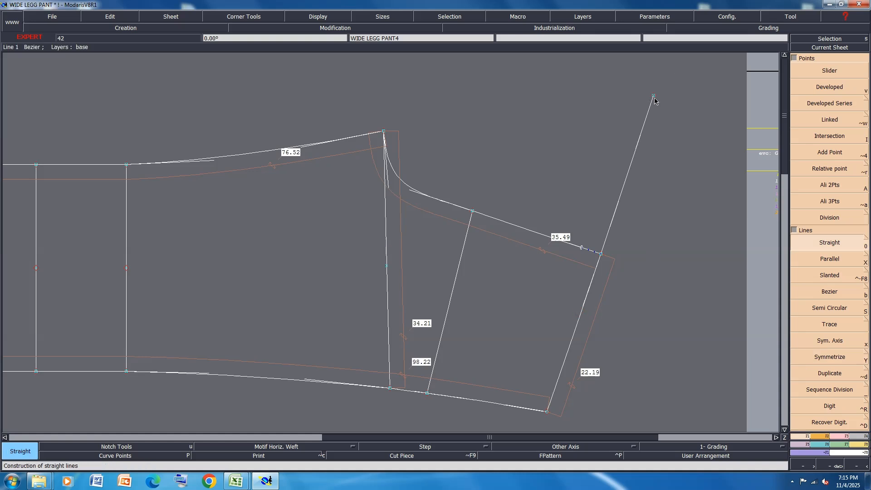
left_click(547, 412)
key("ctrl+z")
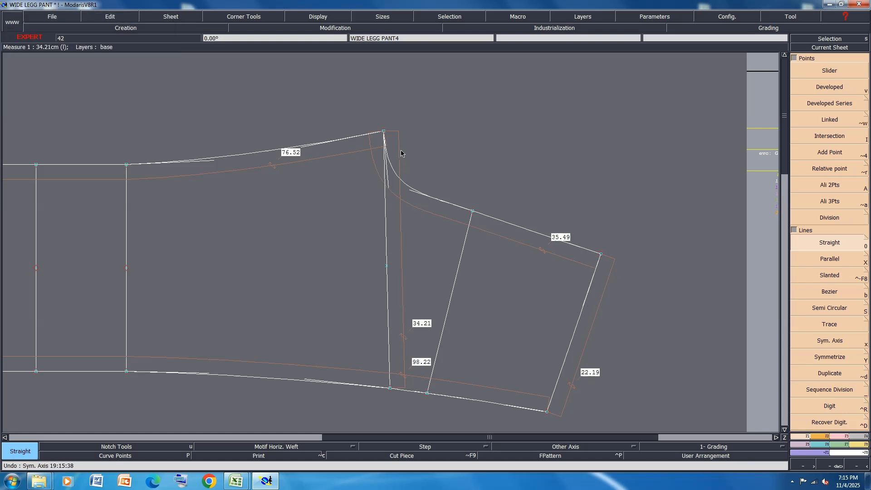
Move the crotch-point handle of PANT4's back crotch curve slightly inward to refine the curve.
scroll(394, 160, "up", 1)
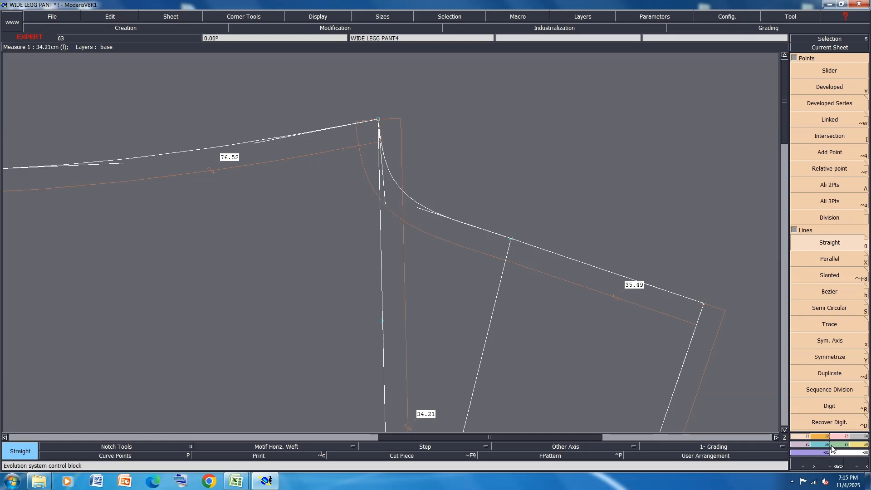
scroll(509, 131, "down", 1)
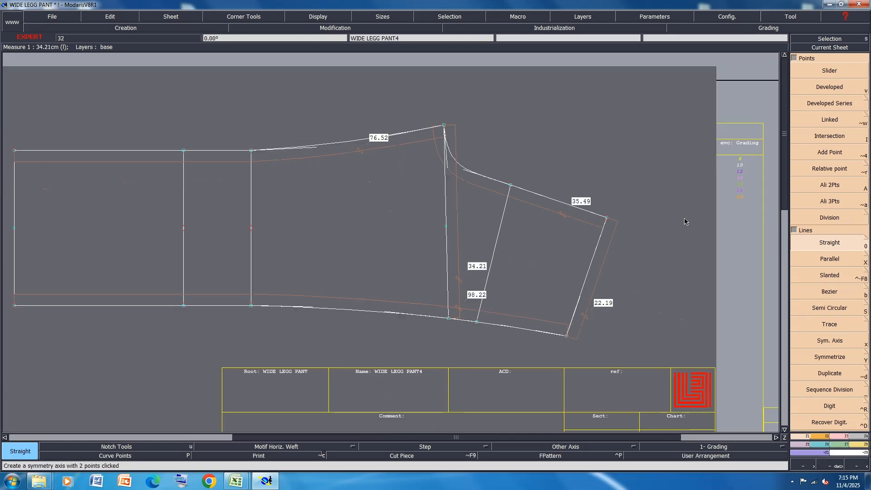
left_click(335, 28)
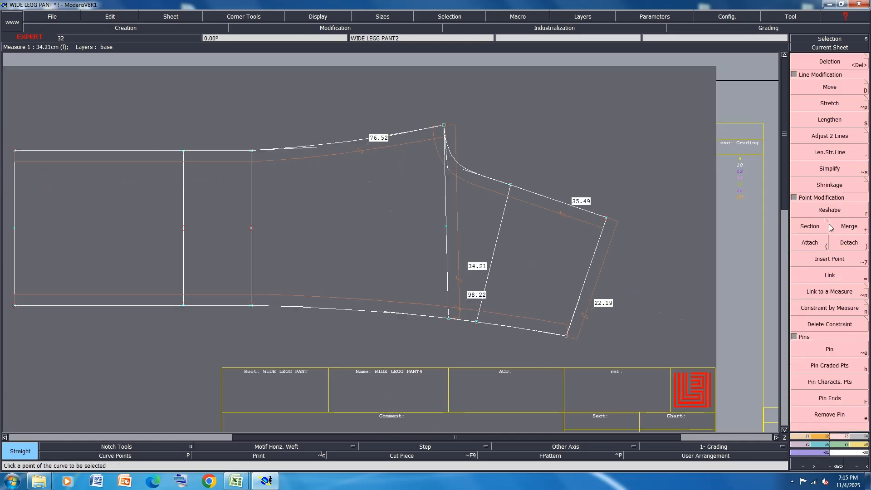
left_click(837, 209)
scroll(535, 176, "up", 1)
scroll(409, 170, "up", 1)
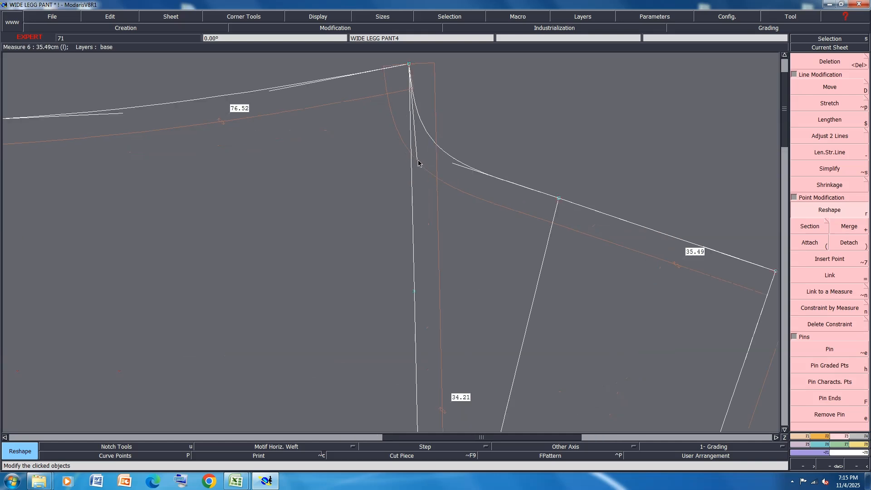
left_click(414, 158)
scroll(391, 149, "down", 1)
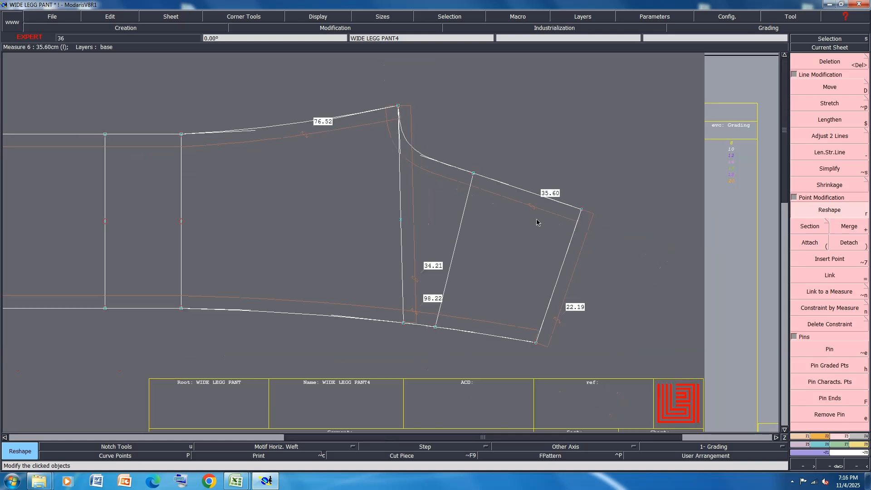
Move PANT4's waist point on the back rise edge by -0.1 cm in X and save the model.
key("shift+d")
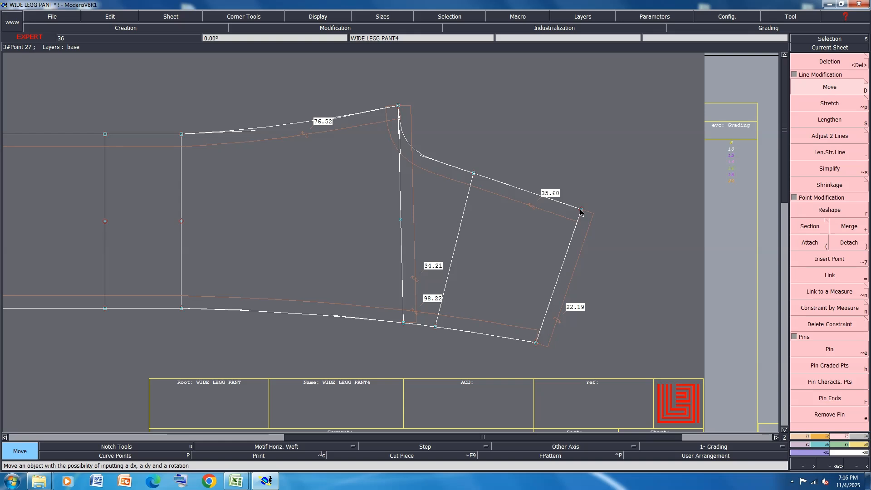
left_click(581, 211)
type("0.1")
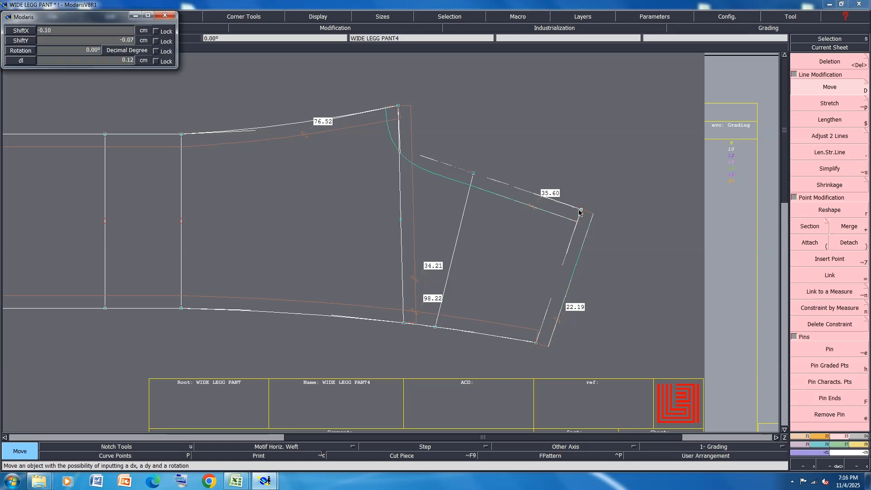
key("Return")
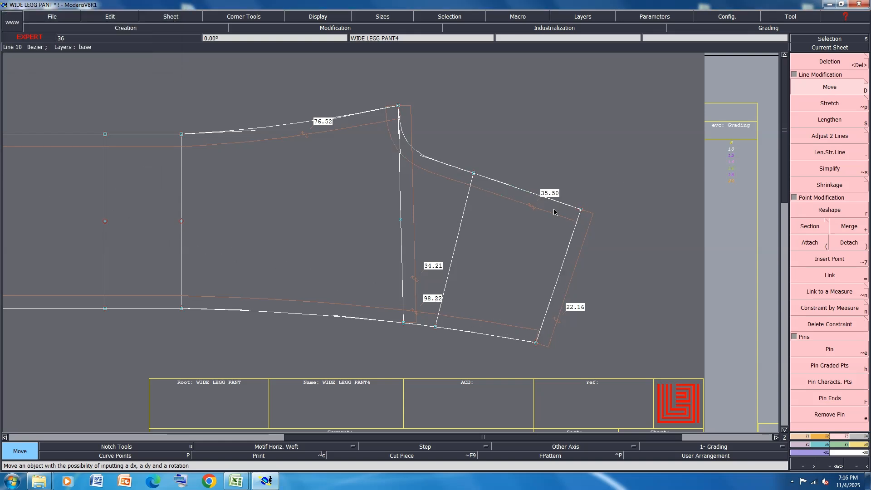
key("ctrl+s")
left_click(365, 293)
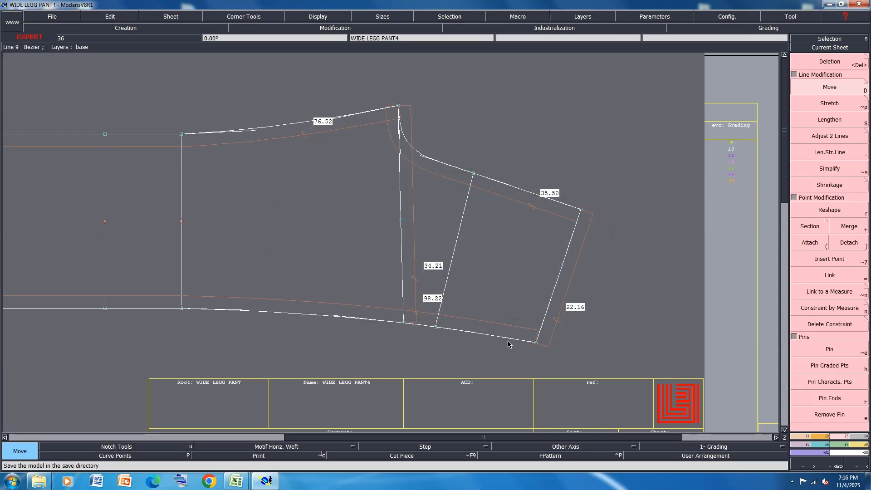
Marry PANT3 onto PANT4 at their crotch points and flip the married piece to the opposite side of the inseam.
scroll(508, 342, "down", 2)
scroll(480, 306, "down", 2)
scroll(386, 327, "up", 3)
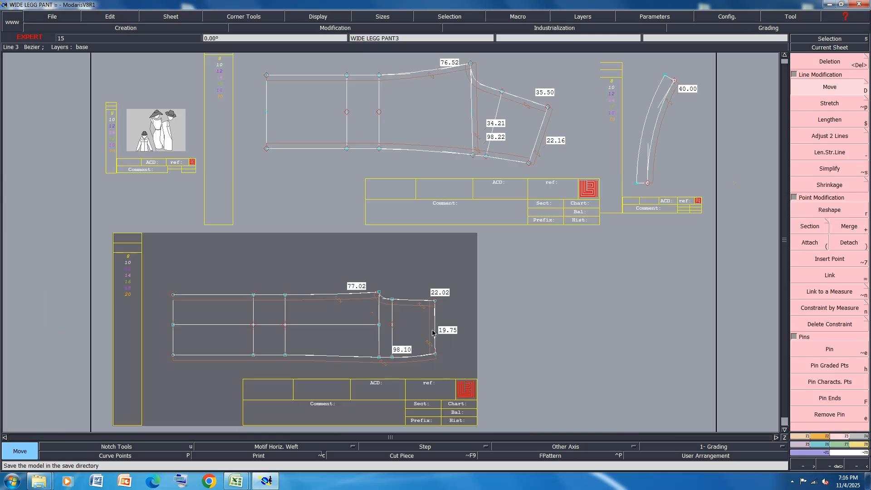
key("m")
left_click(378, 293)
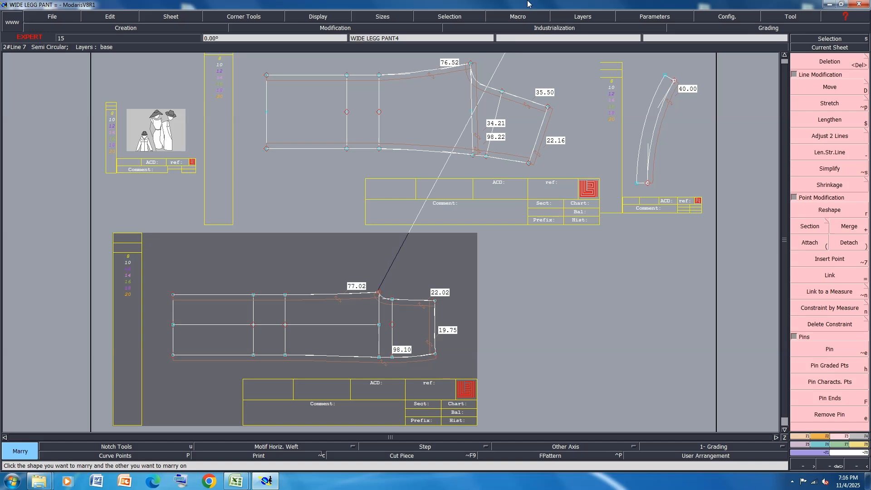
left_click(470, 64)
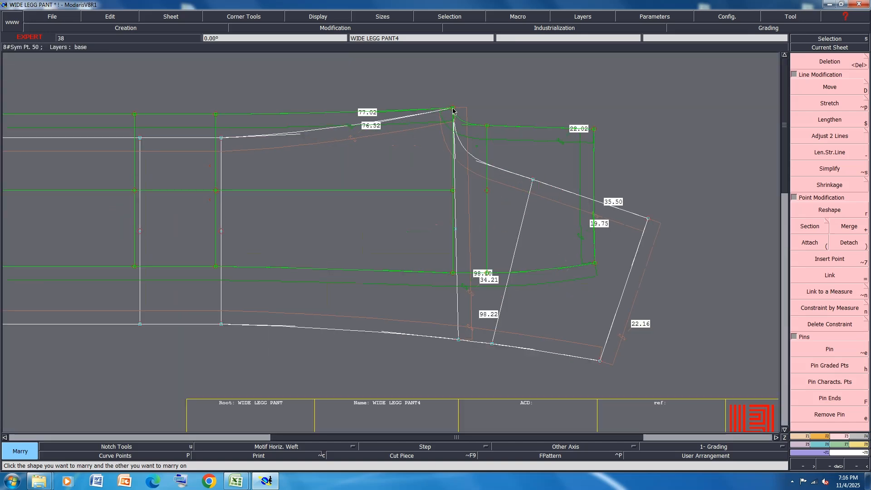
left_click(452, 109)
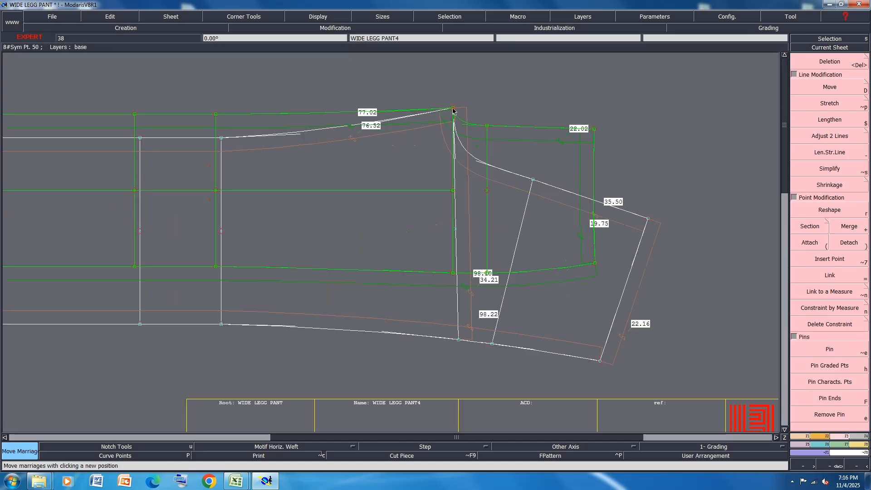
left_click(452, 111)
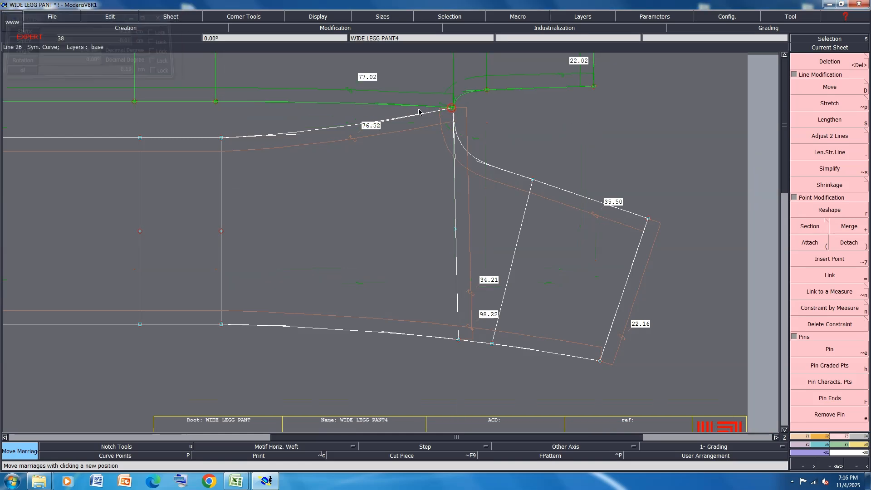
Pivot the married PANT3 about the crotch point to align its inseam with PANT4's inseam.
scroll(418, 108, "up", 2)
left_click(383, 121)
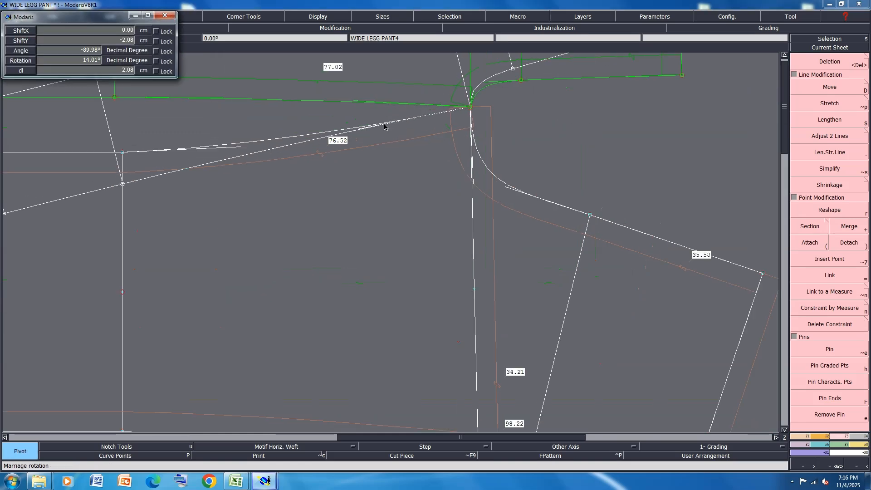
left_click(461, 106)
scroll(461, 106, "up", 2)
scroll(457, 111, "down", 1)
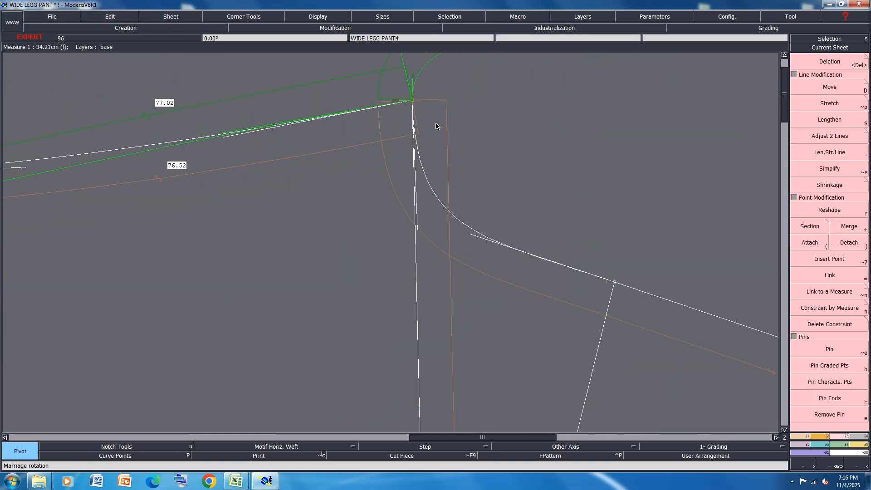
Reshape PANT3's front crotch curve by slightly lengthening its upper handle along the straight rise line.
key("r")
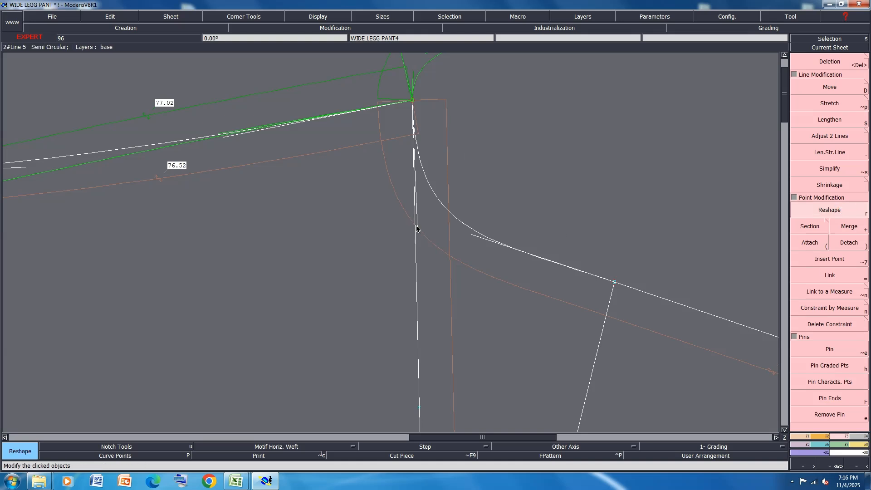
scroll(418, 228, "down", 1)
scroll(439, 179, "up", 3)
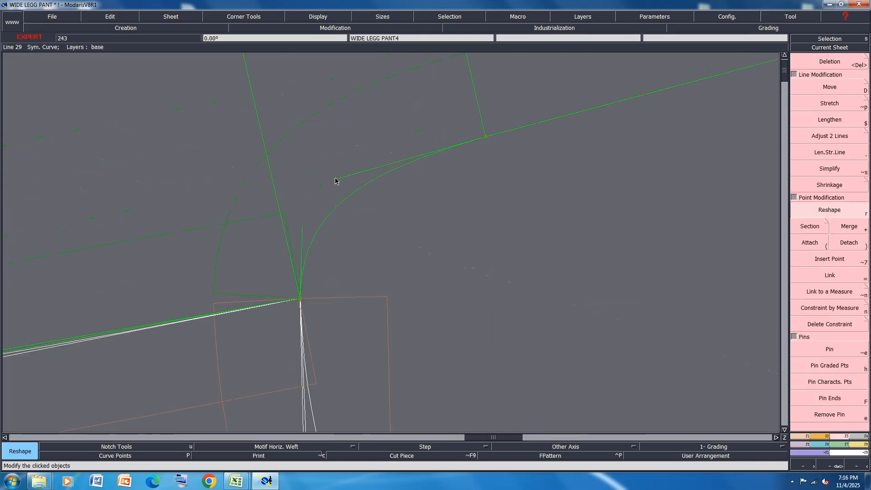
left_click_drag(336, 181, 325, 178)
scroll(312, 186, "down", 2)
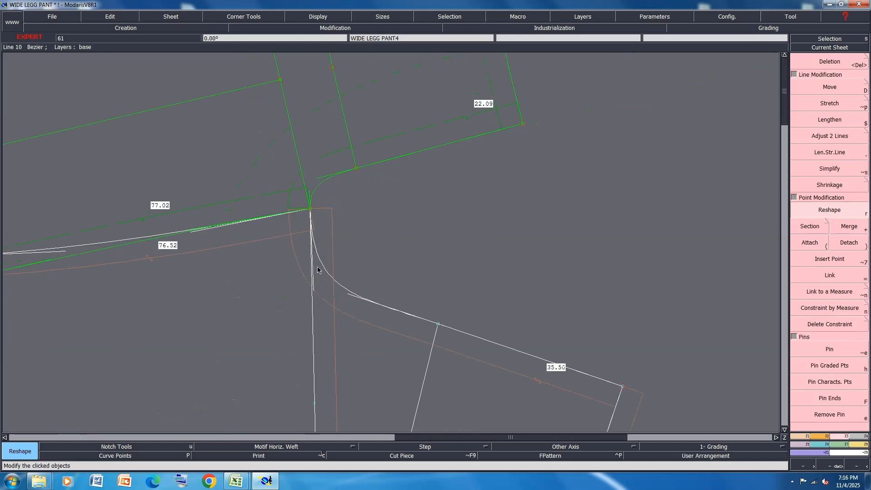
Shift PANT4's back crotch curve handle at the crotch point inward so the curve flows smoothly into PANT3's.
scroll(311, 290, "up", 1)
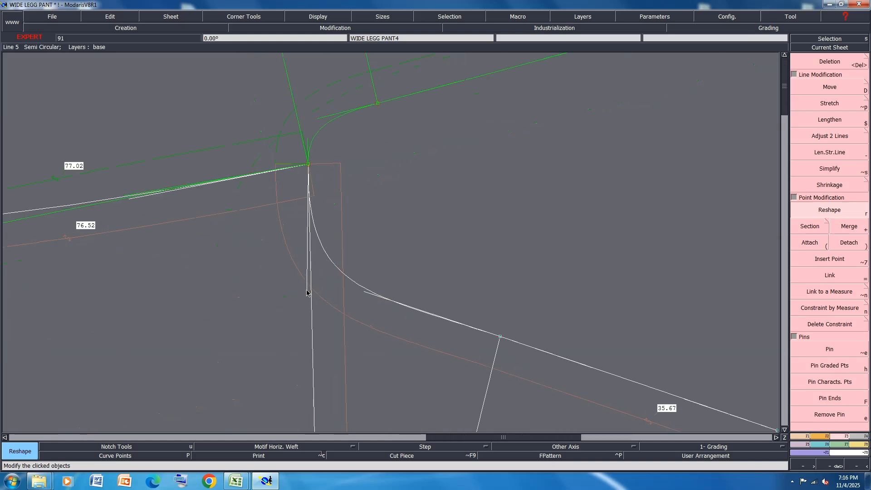
scroll(353, 277, "down", 1)
scroll(352, 277, "down", 1)
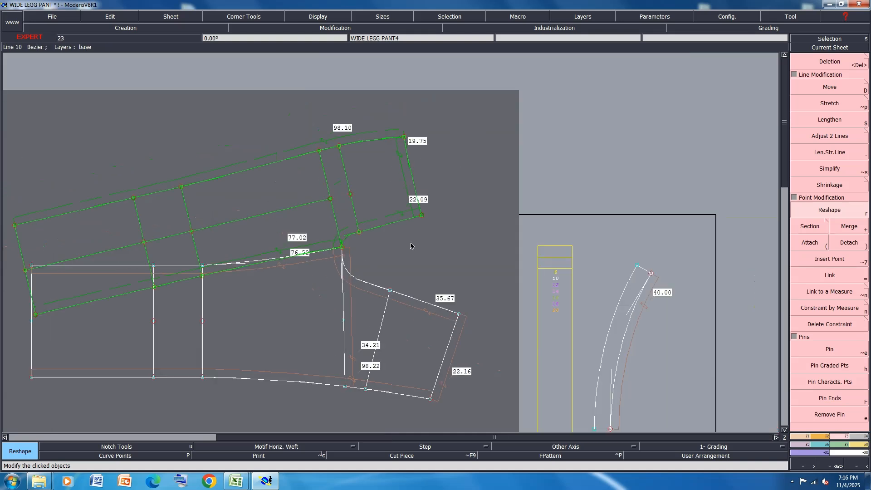
Divorce PANT3, shift PANT4's waist point at the back rise by X -0.17 cm, and save the model.
key("ctrl+d")
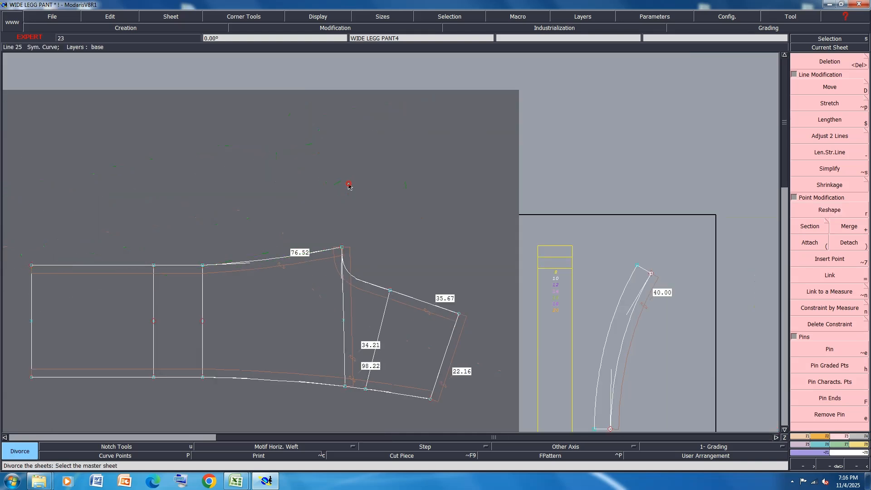
key("shift+d")
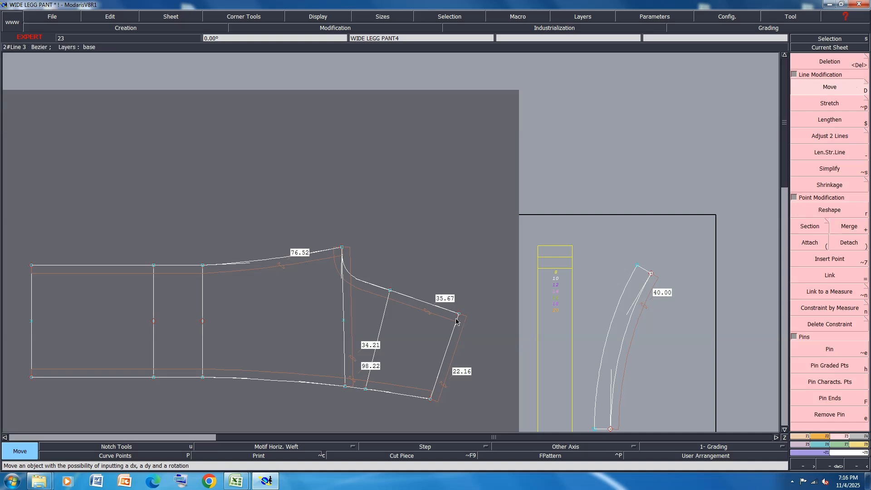
left_click(459, 316)
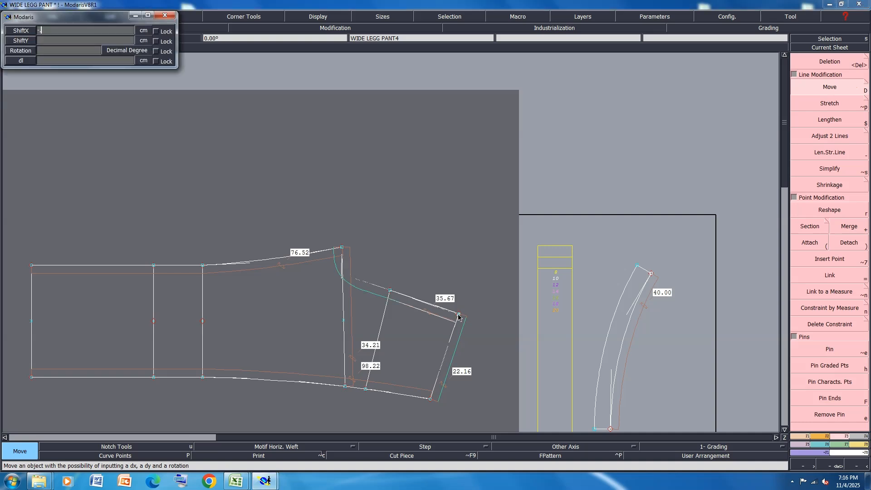
type("-.17")
key("Return")
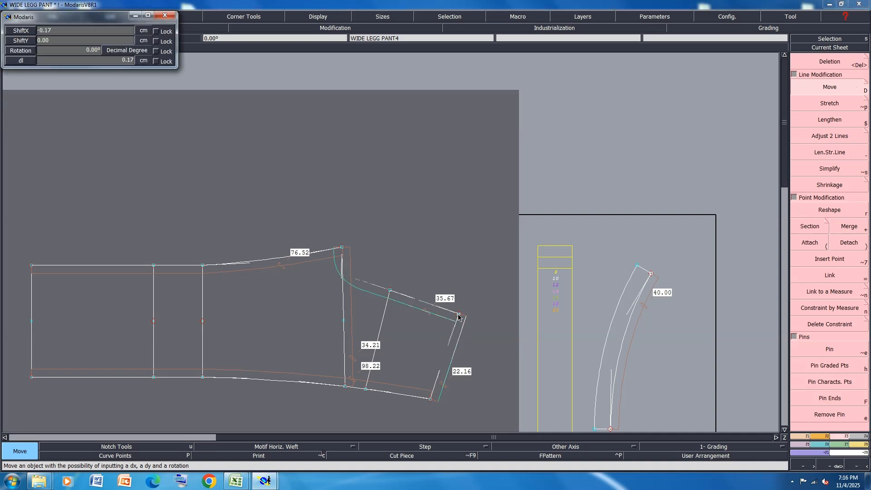
left_click(458, 316)
key("ctrl+s")
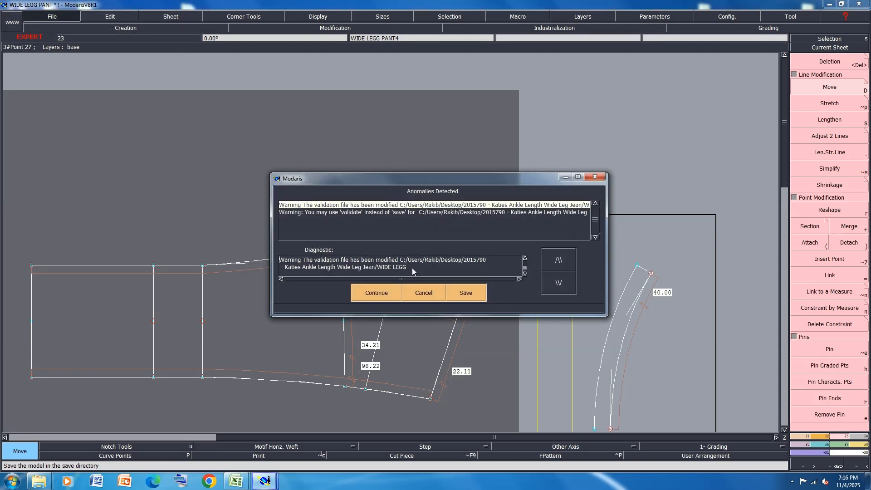
left_click(379, 291)
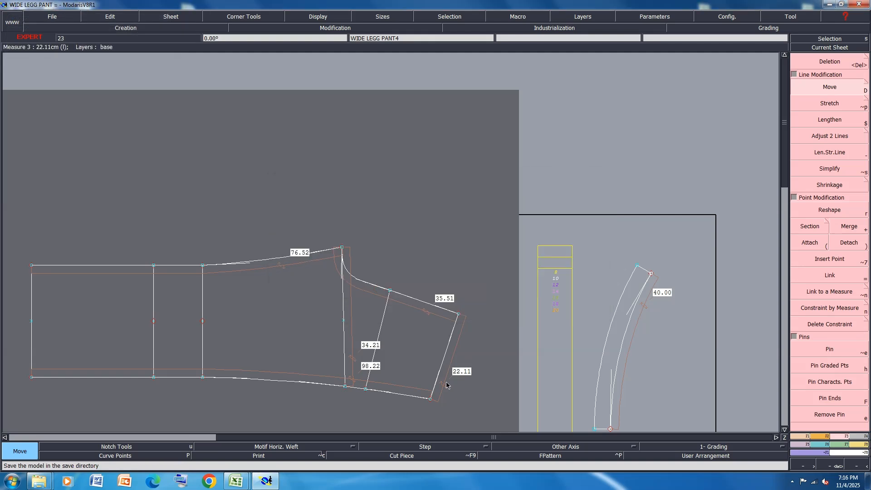
Shift PANT4's waist point at the side seam by X 0 and Y -0.14 cm, and save the model.
left_click(429, 399)
type("0")
key("Return")
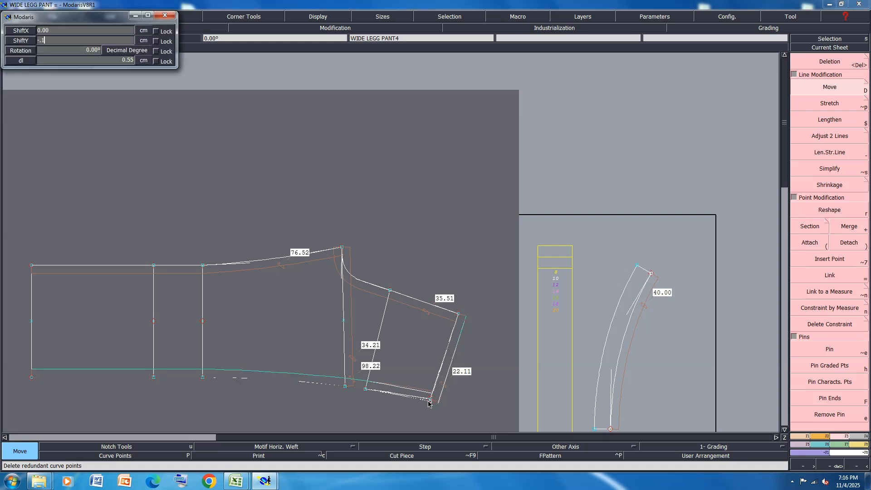
type("-.14")
key("Return")
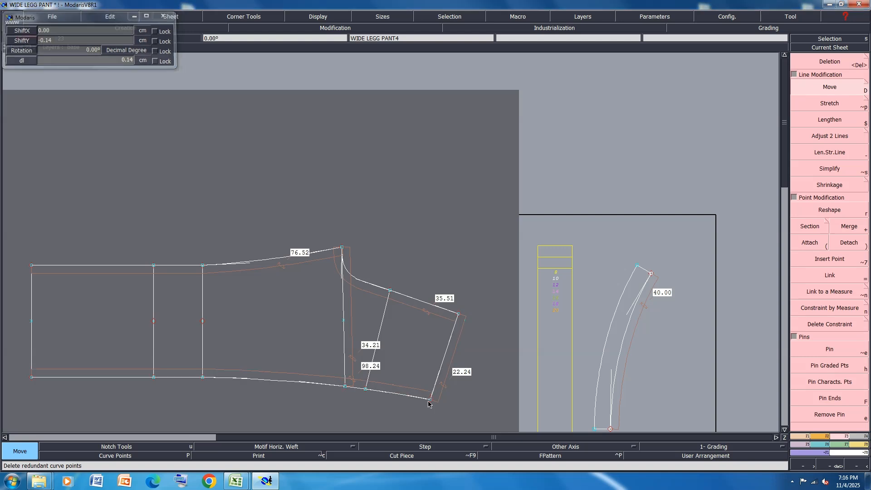
key("ctrl+s")
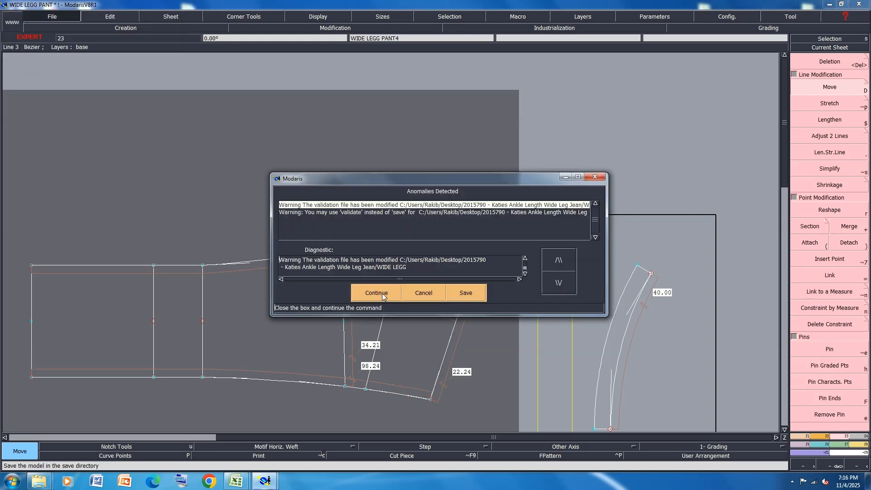
left_click(379, 290)
Delete PANT4's inseam, side seam, back rise, thigh and waist measurements.
key("Delete")
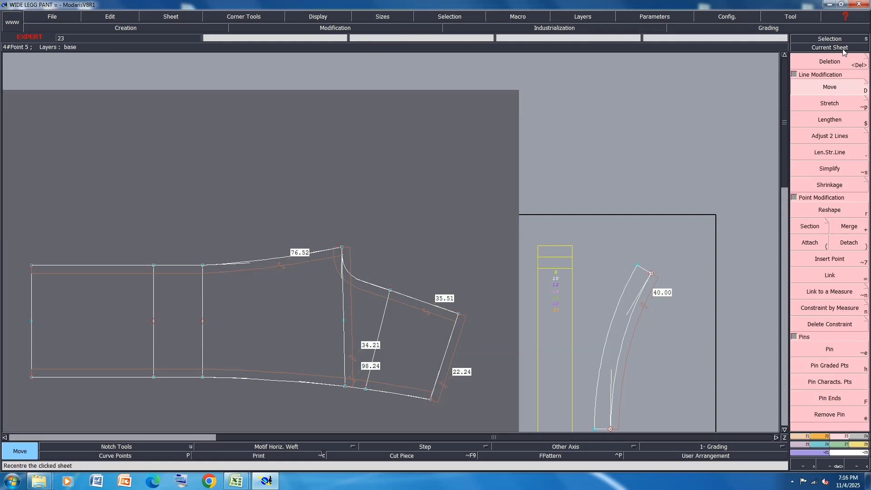
left_click(267, 268)
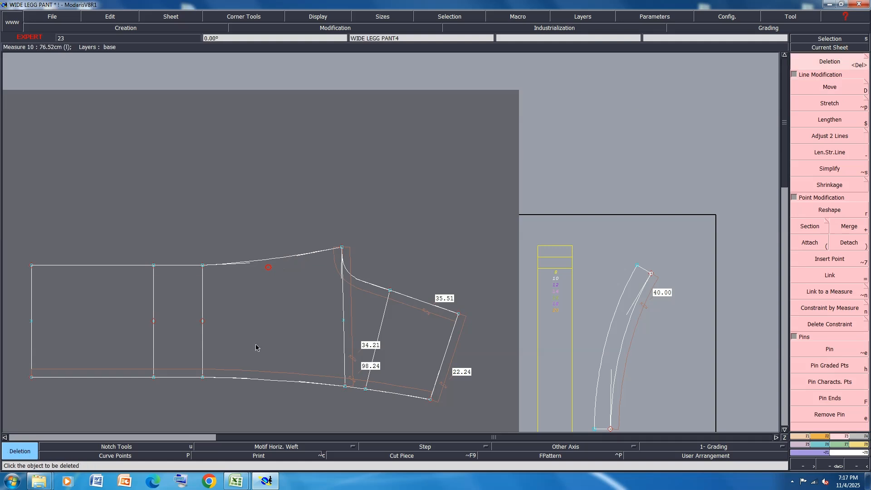
left_click(249, 370)
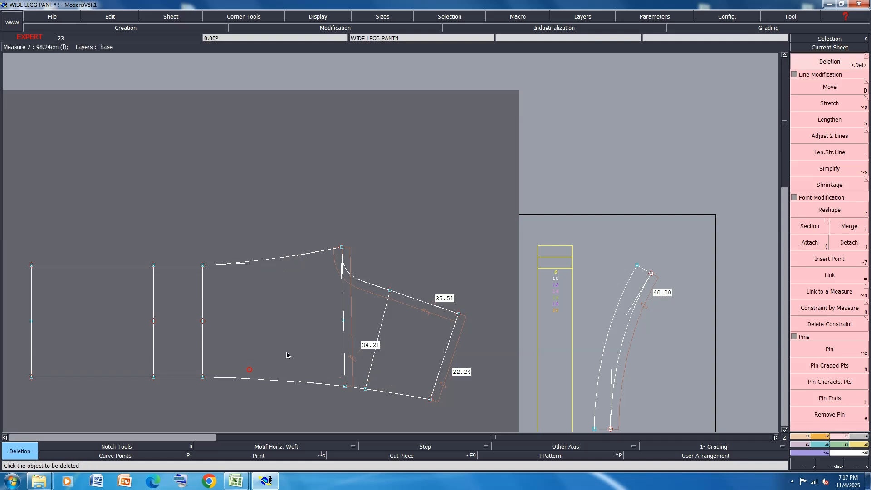
left_click(416, 309)
left_click(353, 327)
left_click(449, 371)
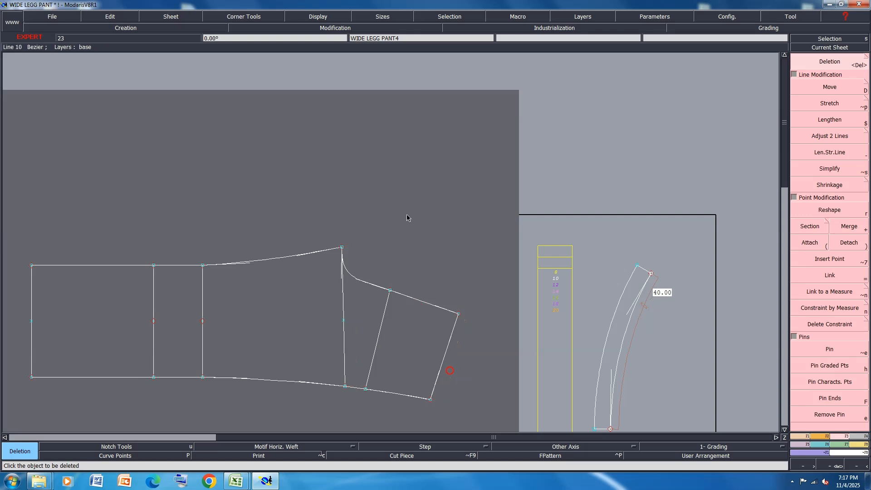
Delete PANT3's inseam, side seam, front rise and waist measurements.
key("a")
scroll(401, 197, "down", 1)
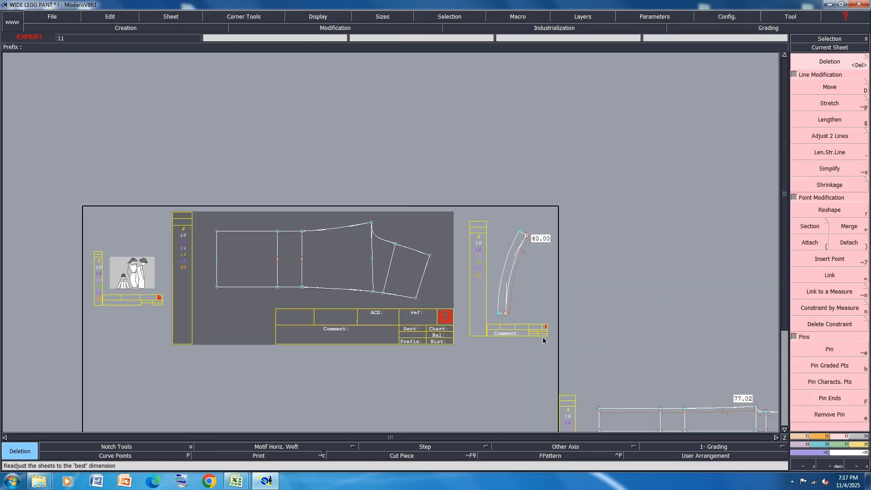
scroll(544, 340, "down", 1)
scroll(603, 358, "up", 2)
left_click(412, 229)
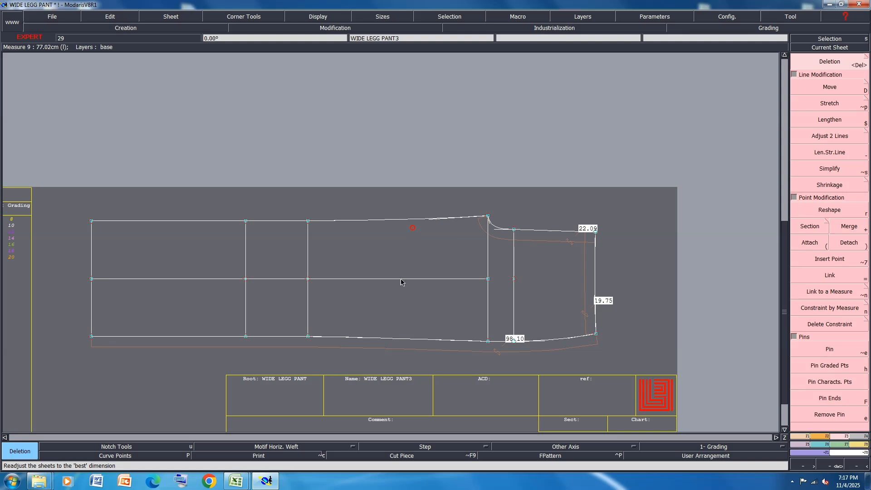
left_click(386, 350)
left_click(545, 240)
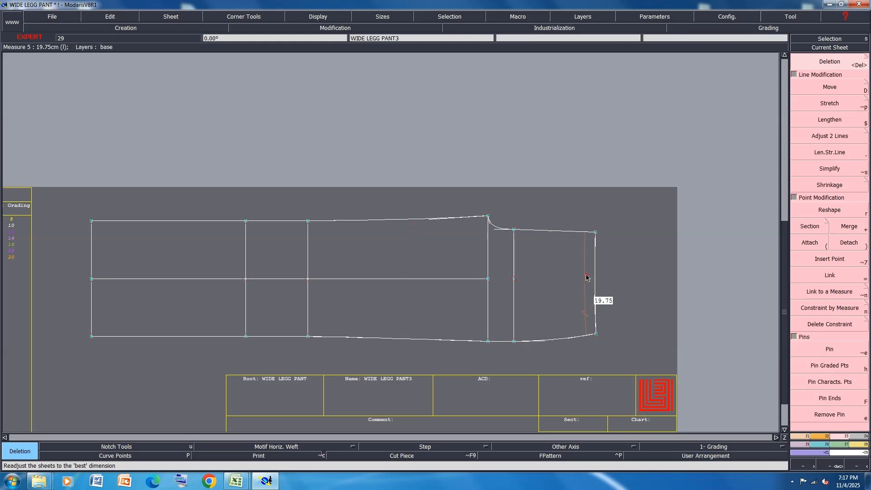
left_click(586, 277)
Arrange all the sheets automatically on the desk and save the model.
key("j")
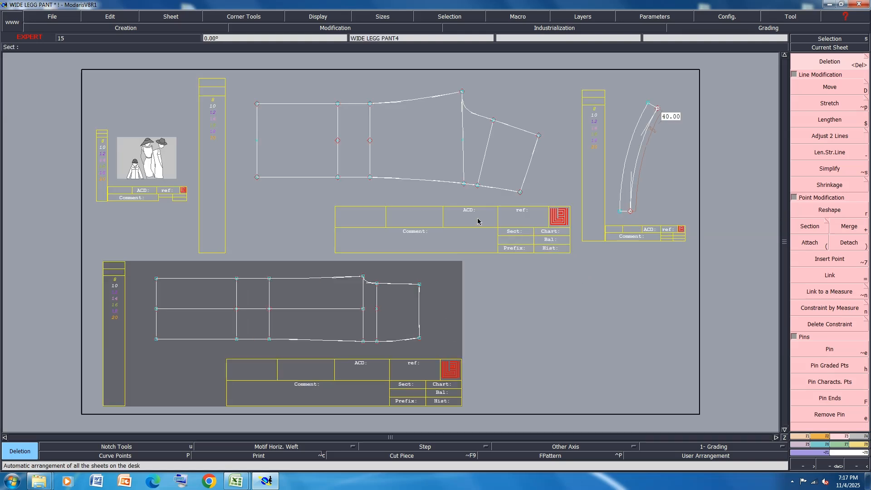
key("ctrl+s")
left_click(391, 294)
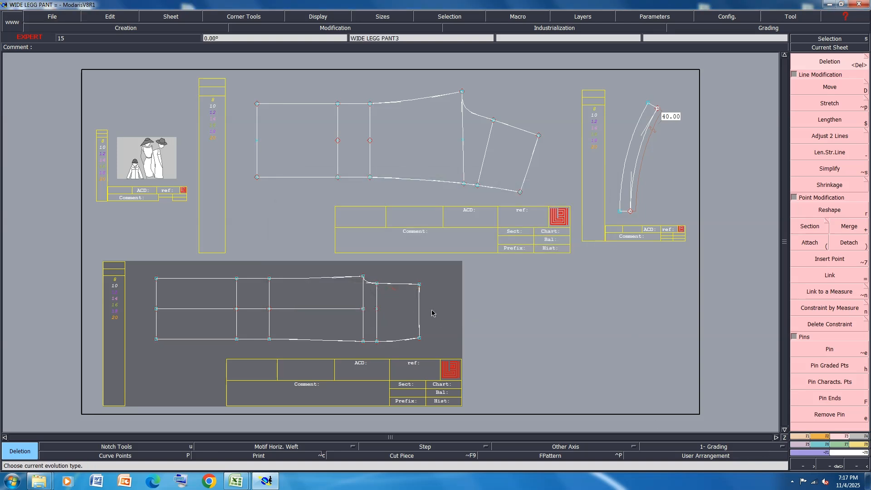
Marry PANT3 onto PANT4 at their side-seam waist points and flip PANT3 to the outer side of PANT4's side seam.
key("m")
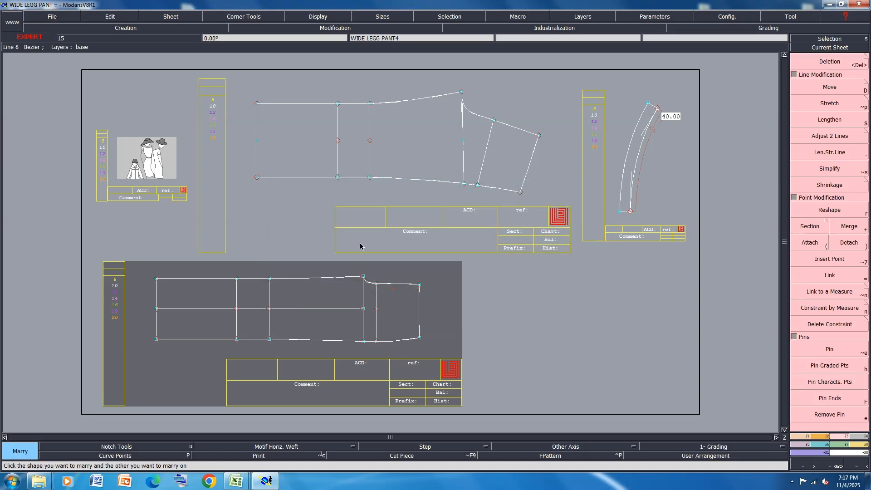
left_click(420, 338)
left_click(520, 192)
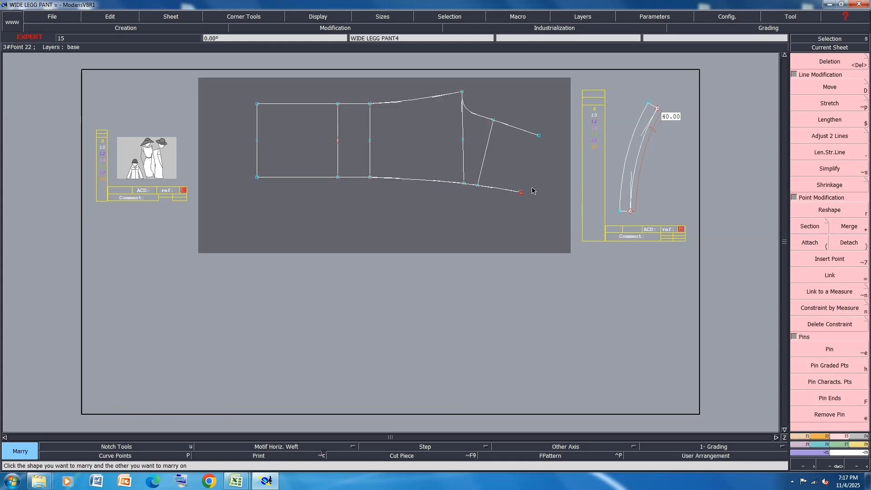
key("shift+m")
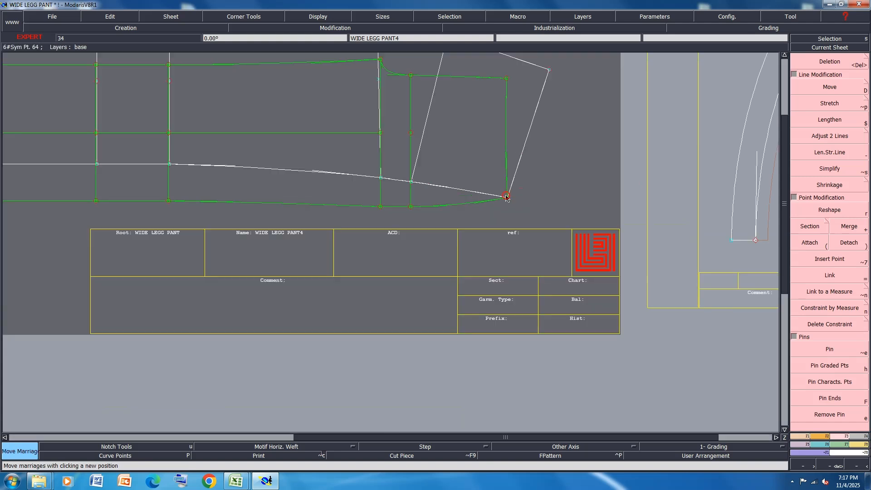
left_click(507, 198)
key("x")
left_click(507, 198)
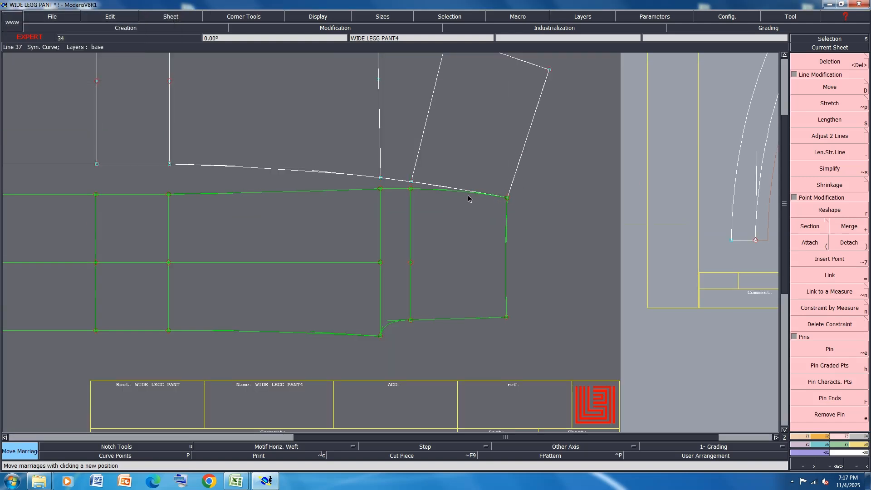
Pivot the married PANT3 about the waist point so its side seam meets PANT4's side seam at the hip line.
scroll(453, 200, "up", 1)
scroll(437, 195, "up", 1)
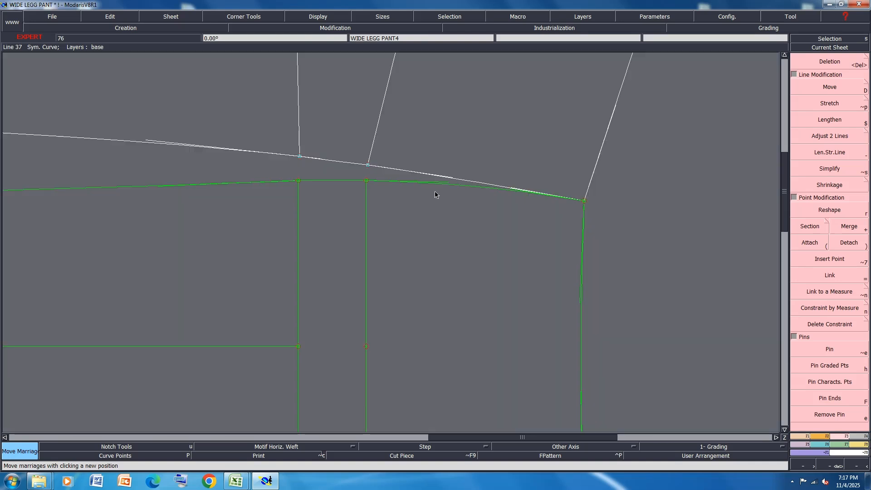
scroll(443, 197, "down", 3)
left_click(429, 193)
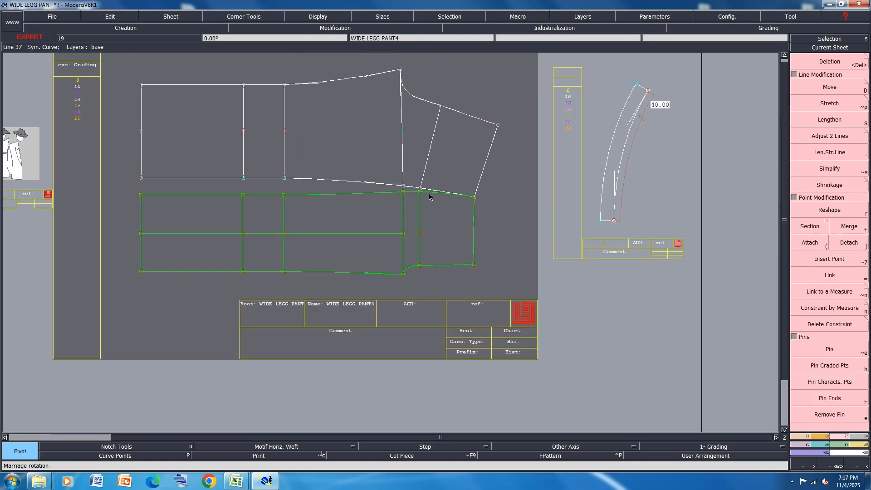
left_click(423, 189)
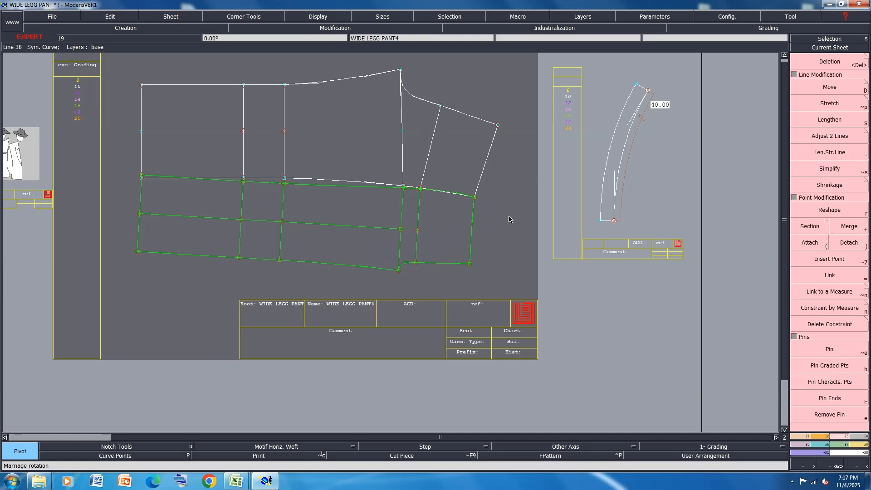
Reshape PANT4's straight waistline into a slight inward curve that flows into PANT3's waist curve at the side seam.
scroll(491, 162, "up", 1)
scroll(481, 222, "up", 1)
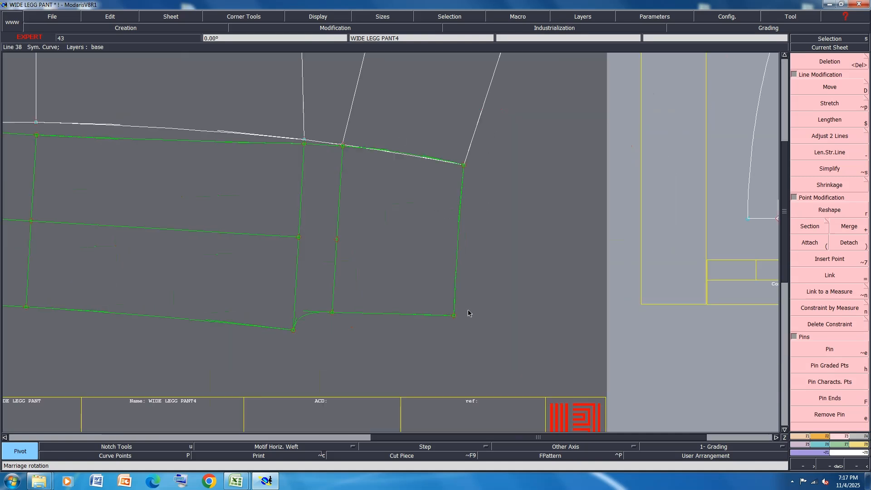
scroll(465, 257, "up", 1)
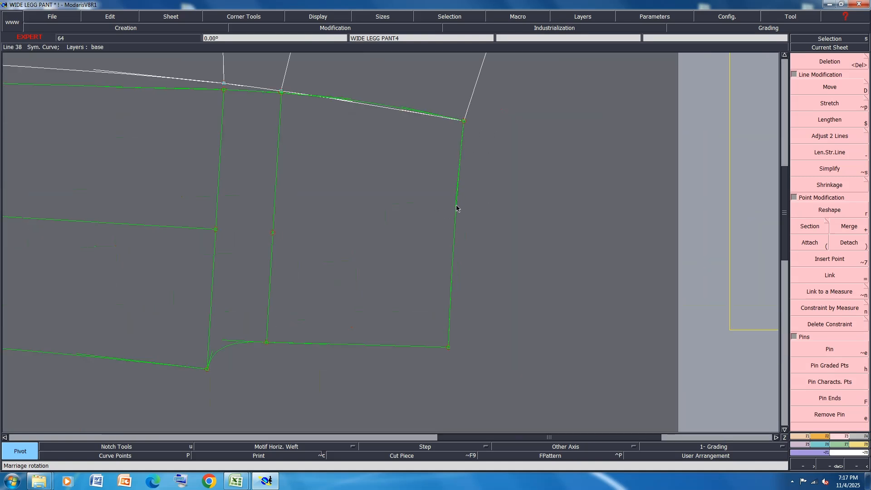
key("r")
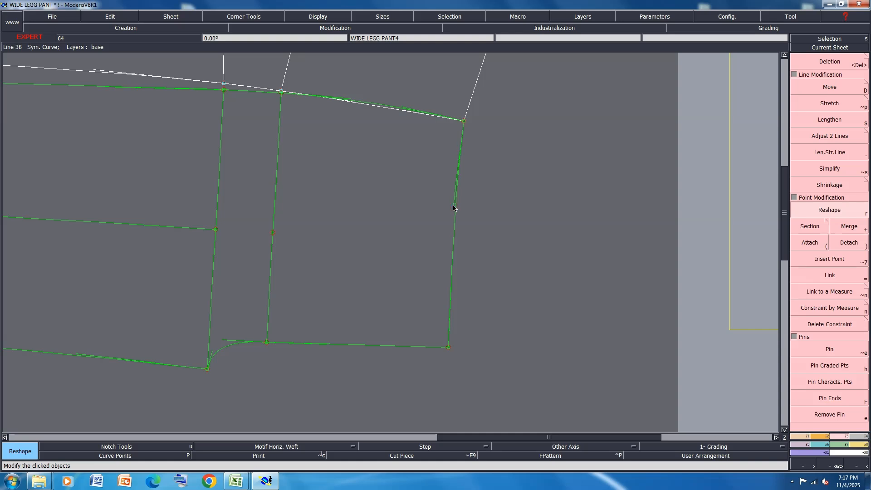
scroll(410, 311, "down", 1)
scroll(448, 181, "up", 2)
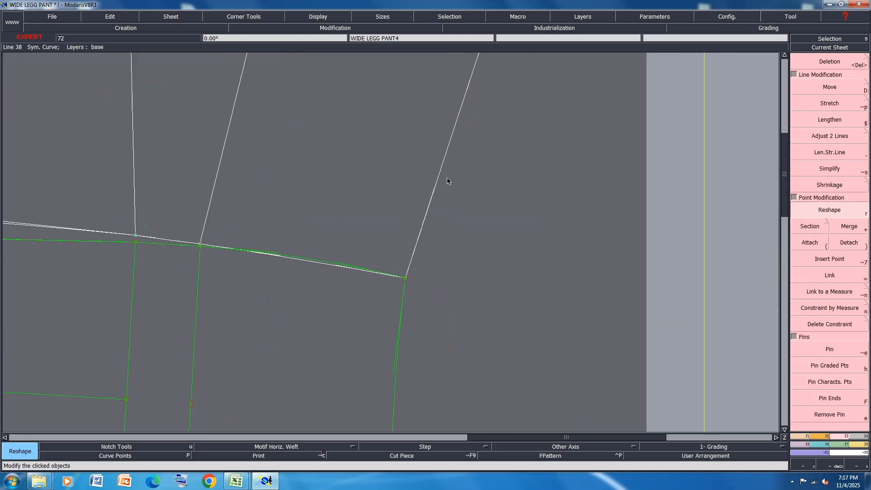
left_click(433, 189)
left_click(436, 167)
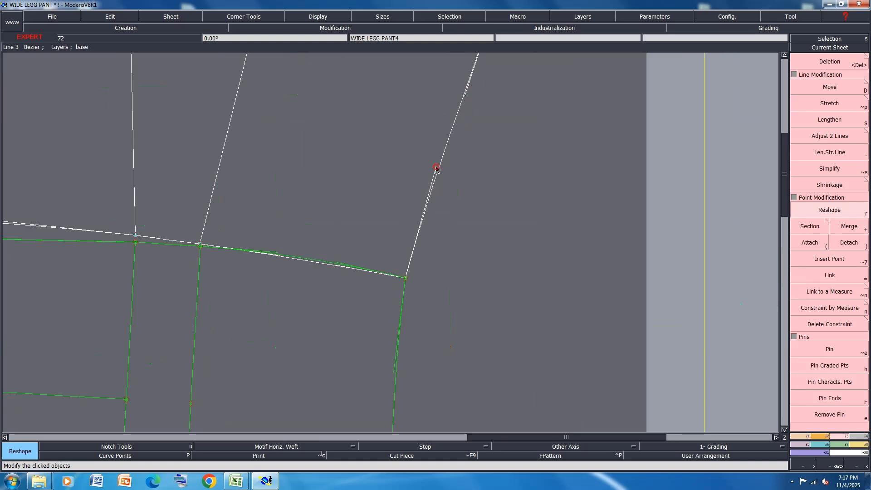
scroll(398, 250, "down", 1)
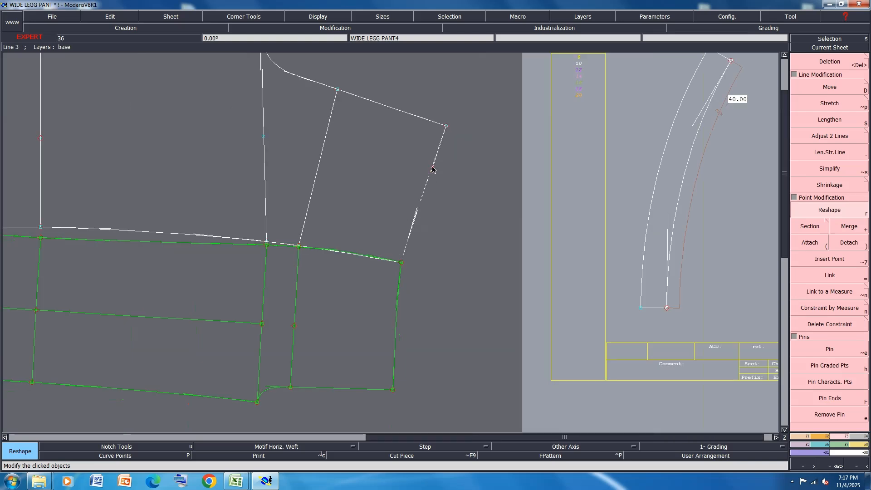
scroll(461, 236, "down", 1)
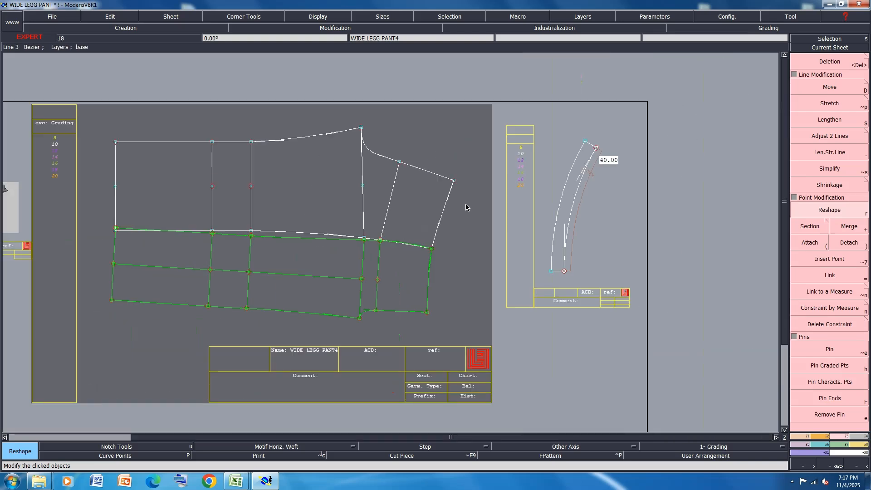
Divorce PANT3 from PANT4 and save the model.
key("d")
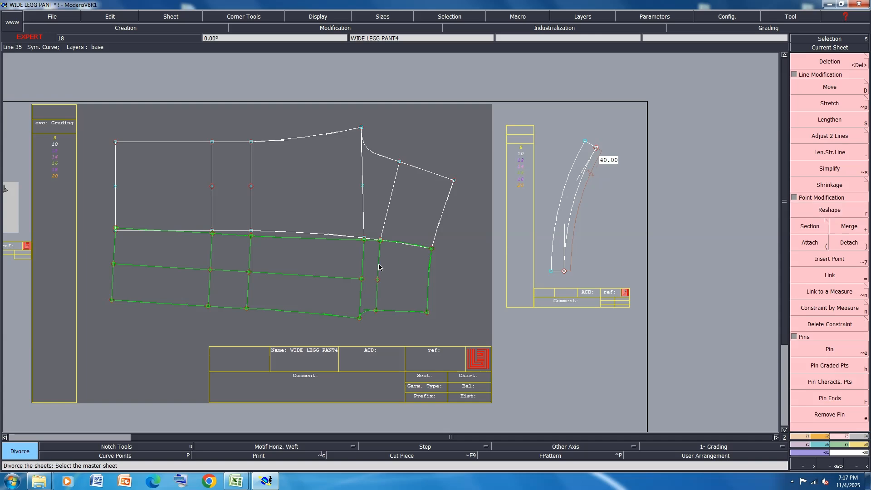
left_click(379, 268)
scroll(414, 350, "down", 1)
key("ctrl+s")
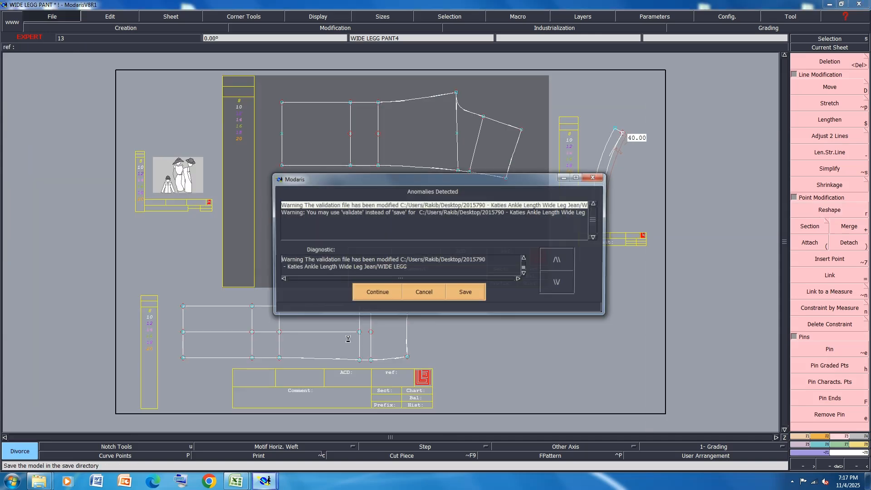
left_click(378, 293)
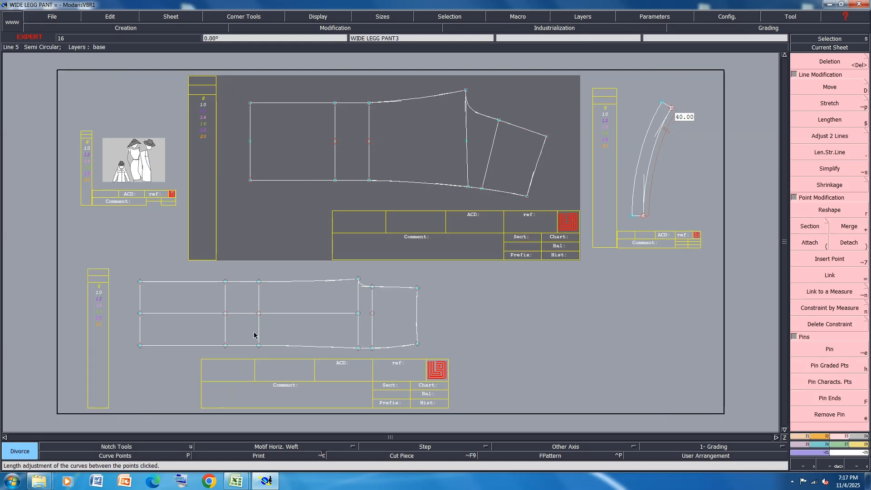
Measure the hem widths of PANT3 and PANT4 in the measurement spreadsheet and accumulate the two lengths.
left_click(858, 444)
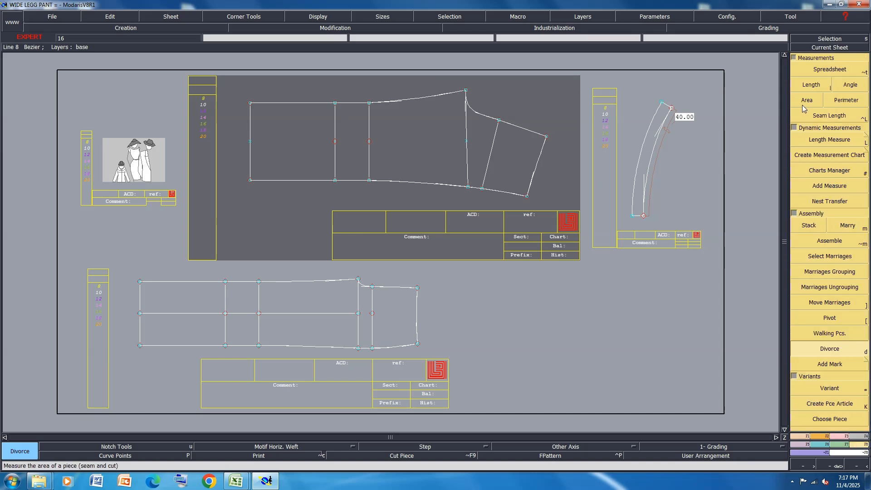
left_click(826, 85)
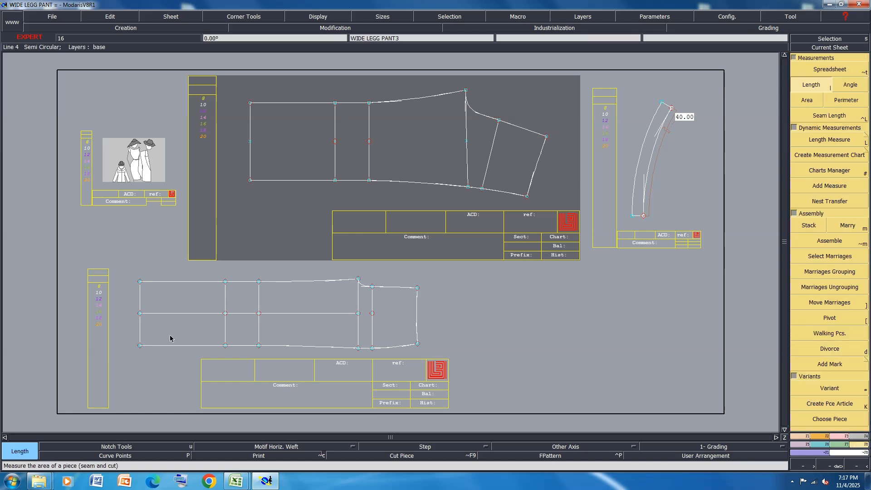
left_click(140, 346)
left_click(140, 282)
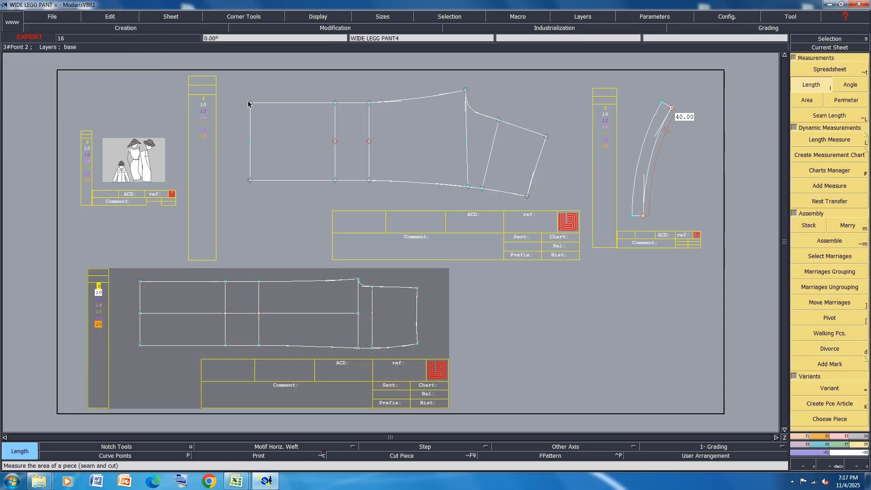
left_click(250, 103)
left_click(251, 180)
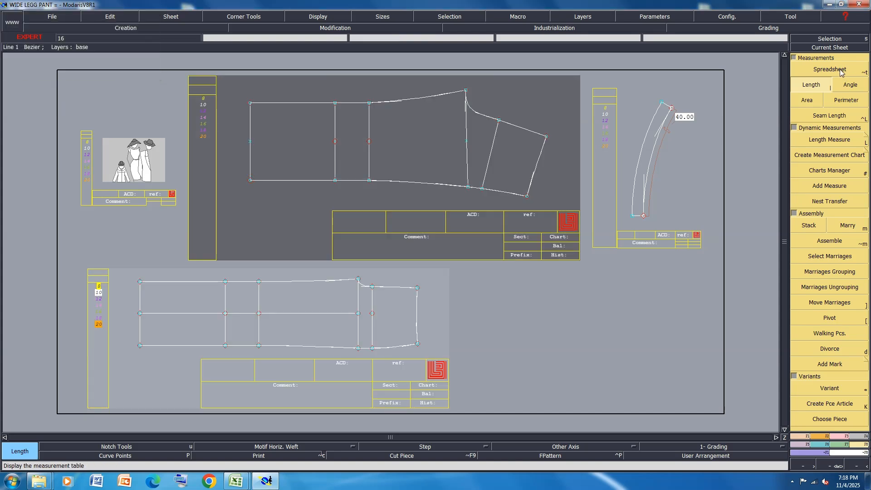
left_click(840, 71)
left_click(260, 237)
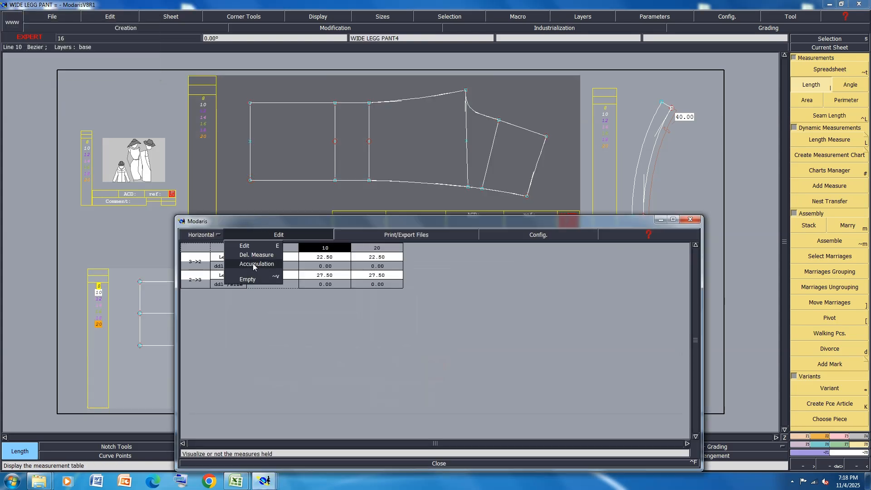
left_click(254, 265)
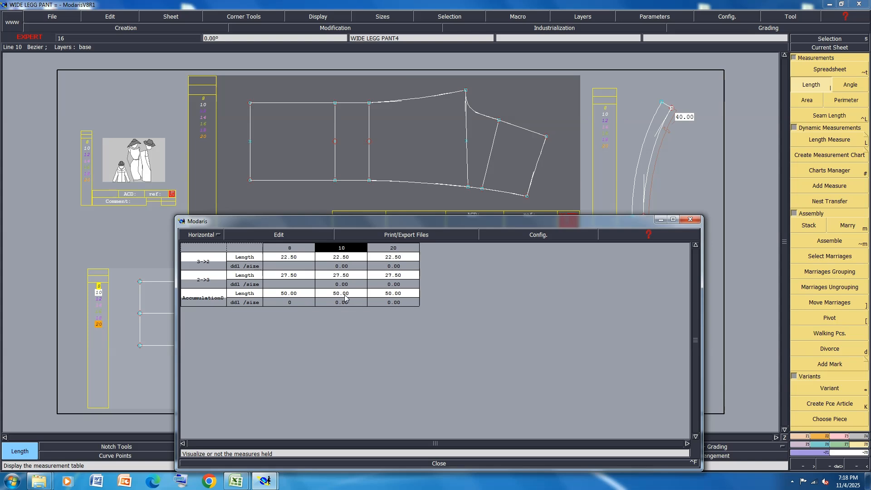
Measure the calf line widths of PANT3 and PANT4 and accumulate them in the measurement table.
left_click_drag(511, 222, 412, 272)
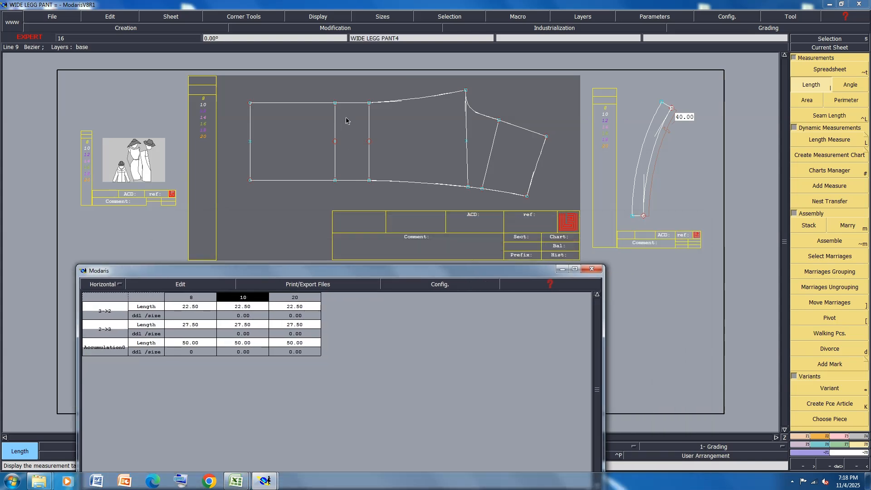
scroll(340, 97, "down", 3)
scroll(288, 220, "up", 2)
left_click(279, 219)
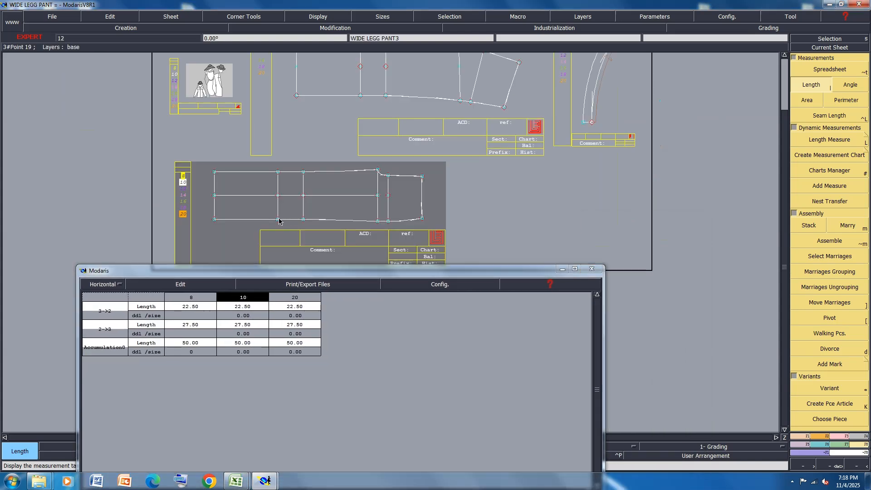
left_click(278, 171)
scroll(297, 219, "down", 2)
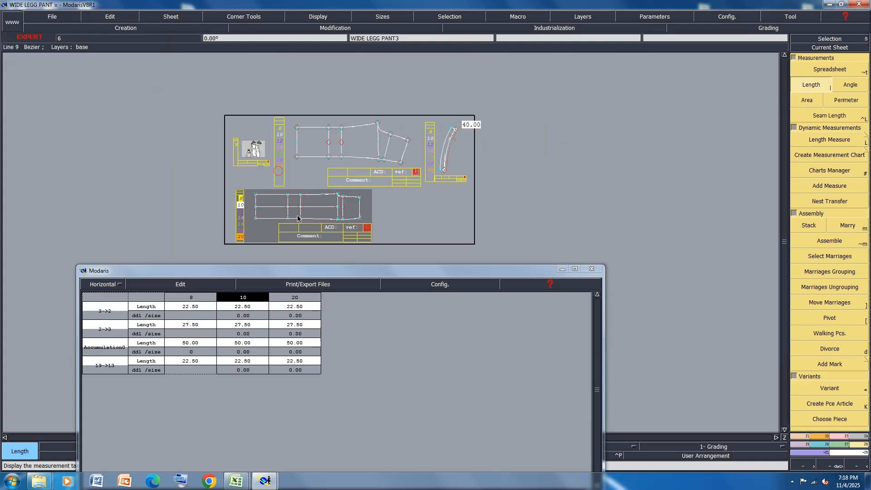
left_click(329, 127)
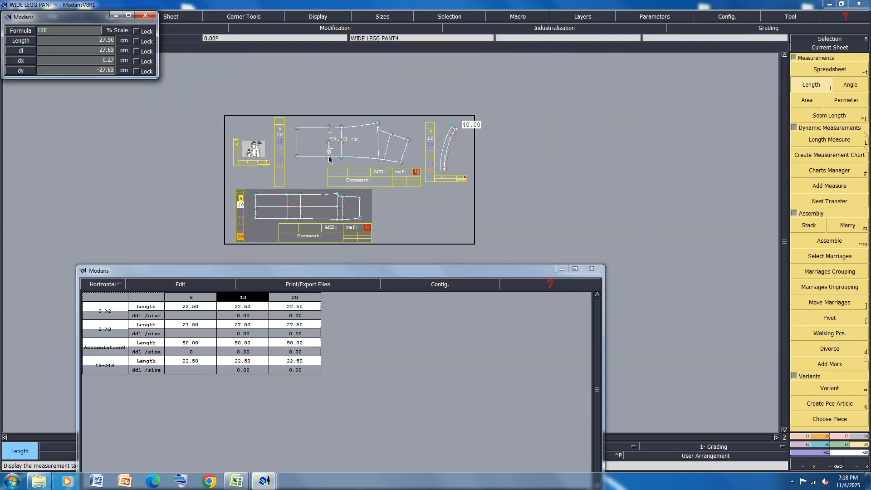
left_click(328, 157)
left_click(173, 284)
left_click(161, 319)
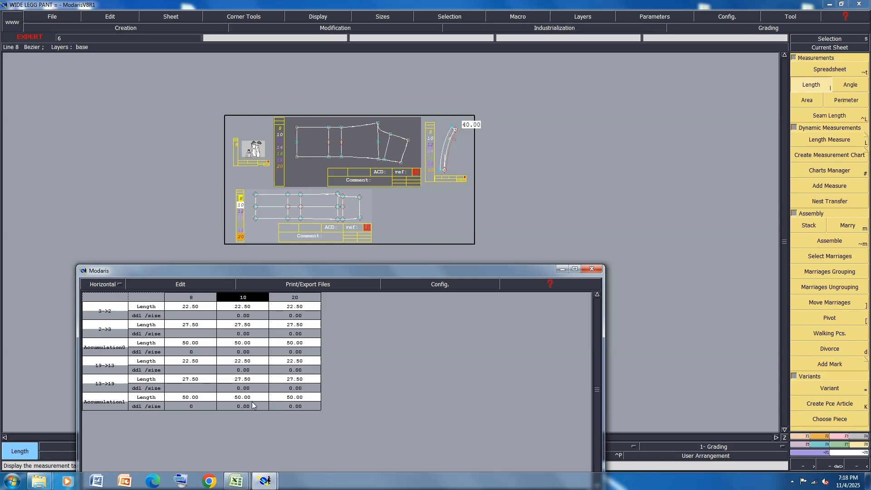
Measure the knee line widths of PANT3 and PANT4 and accumulate them in the measurement table.
scroll(314, 213, "up", 2)
left_click(293, 222)
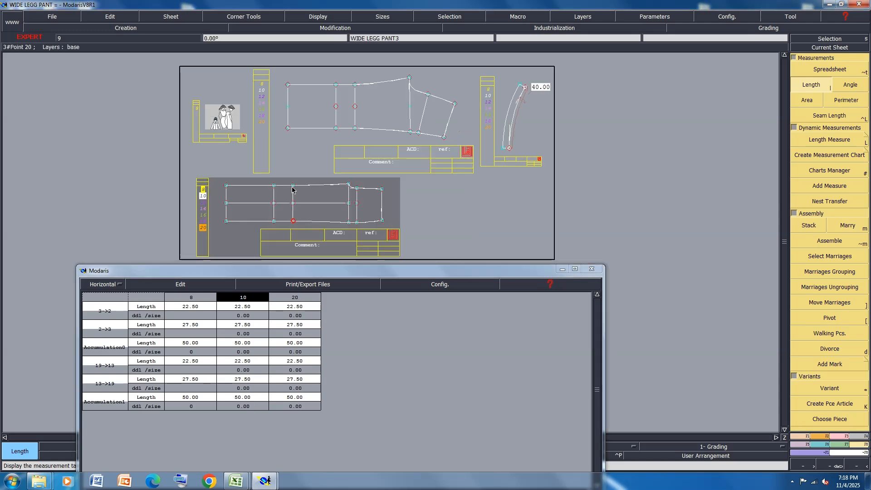
left_click(293, 185)
left_click(355, 84)
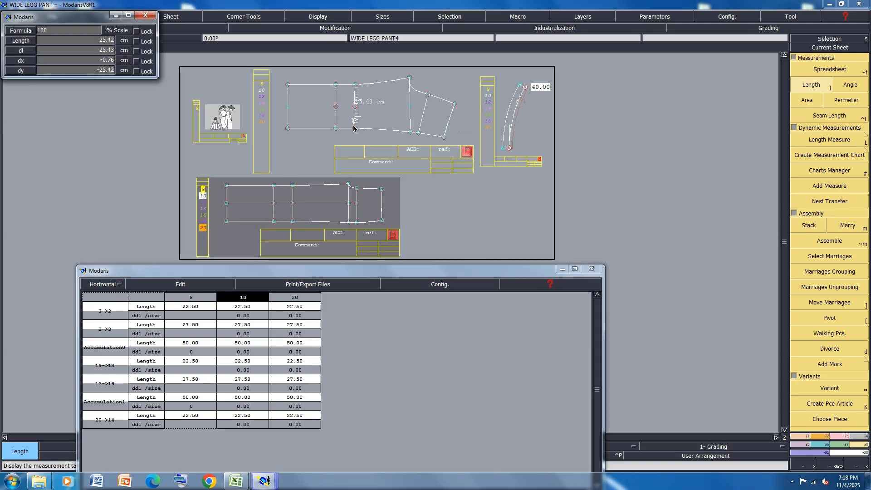
left_click(354, 128)
left_click(180, 284)
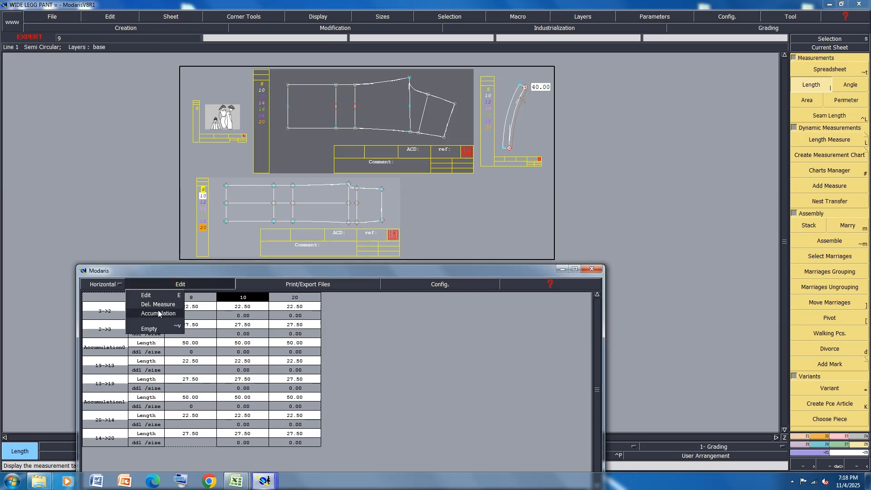
left_click(157, 312)
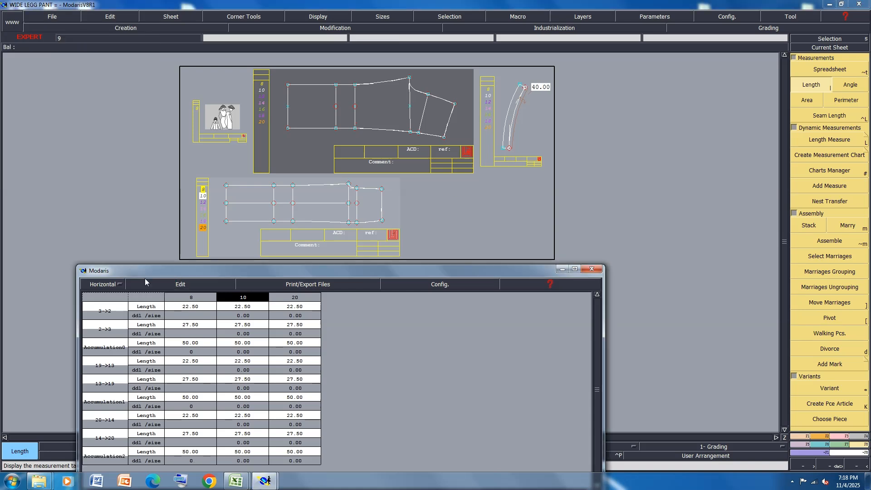
Empty the measurement table, then measure and accumulate the thigh widths of PANT3 and PANT4 at the crotch line.
left_click(157, 285)
left_click(154, 295)
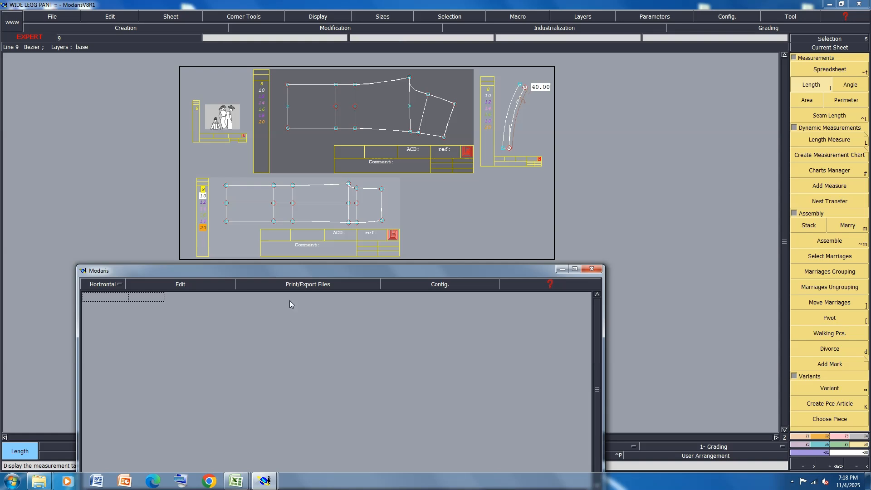
left_click(348, 222)
left_click(348, 185)
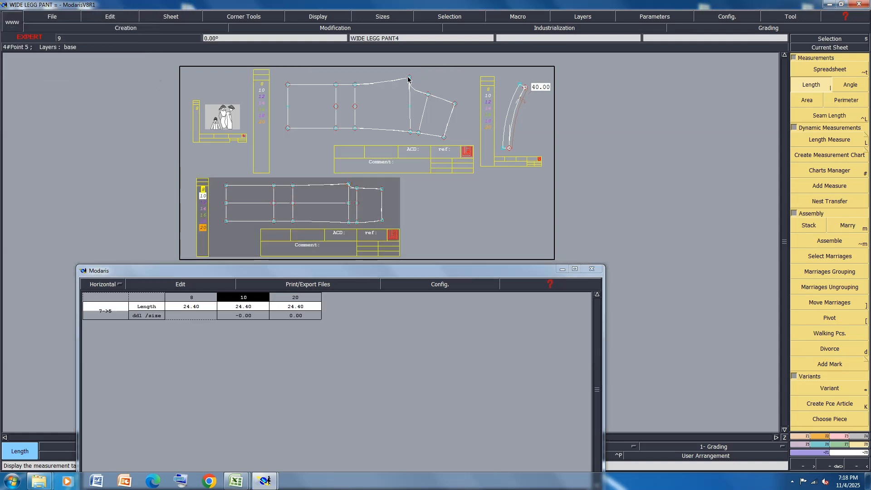
left_click(409, 78)
left_click(410, 131)
left_click(180, 284)
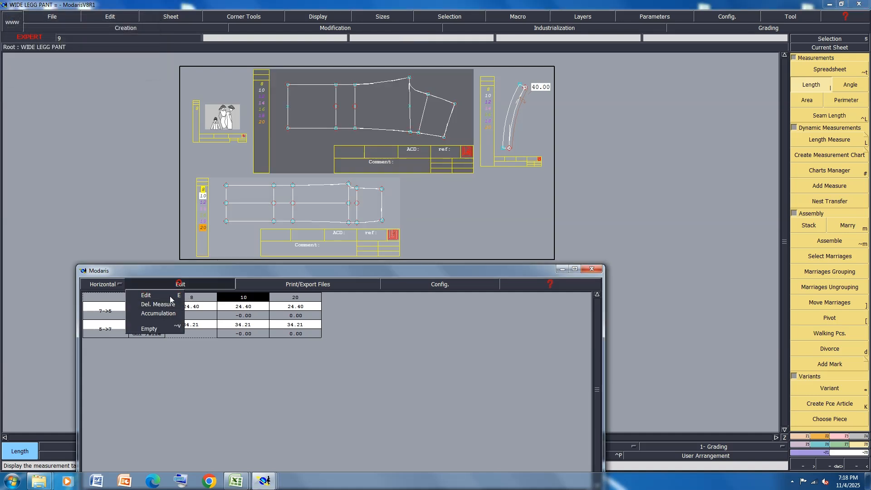
left_click(159, 313)
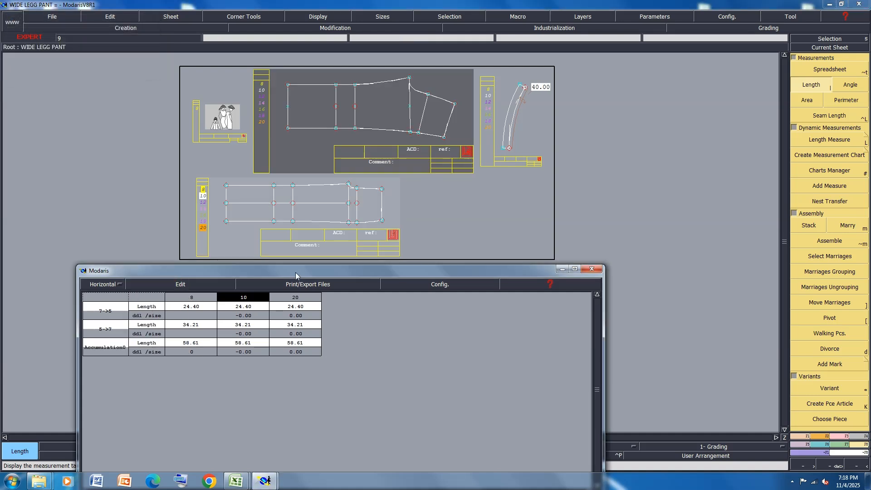
Switch to the Excel size specification, check the size 10 thigh circumference at crotch, and return to Modaris.
left_click_drag(296, 275, 423, 181)
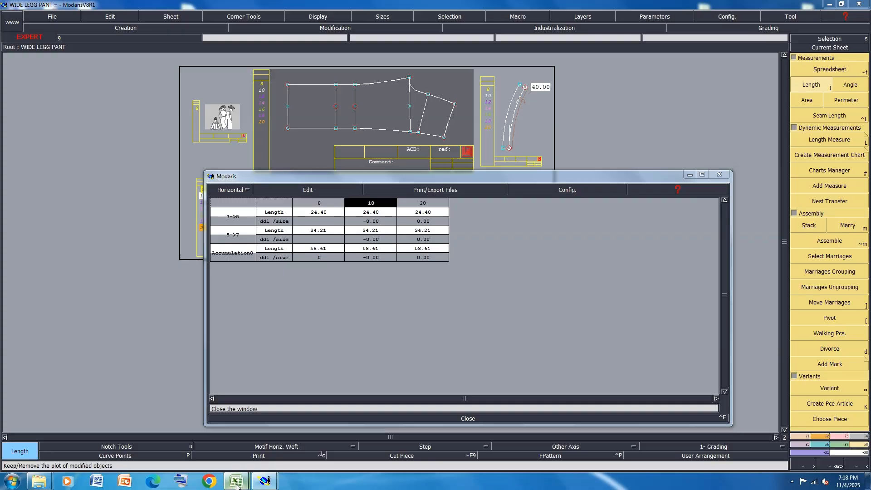
mouse_move(237, 485)
left_click(291, 431)
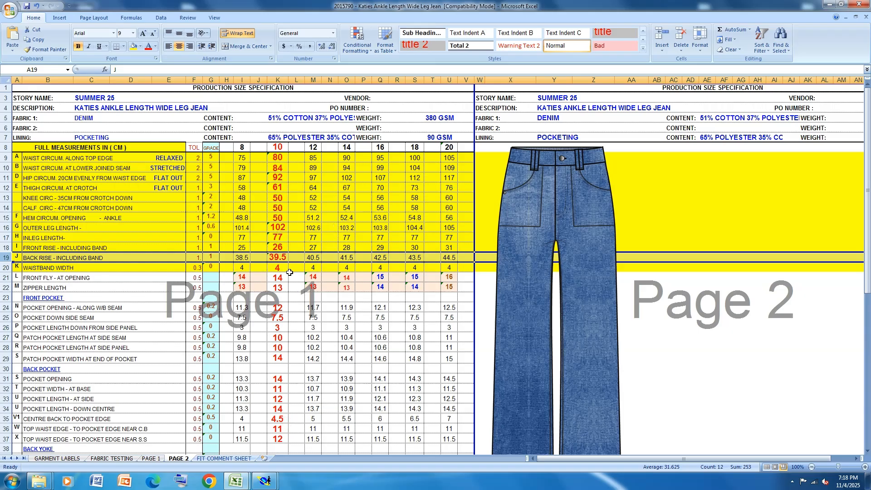
left_click(280, 190)
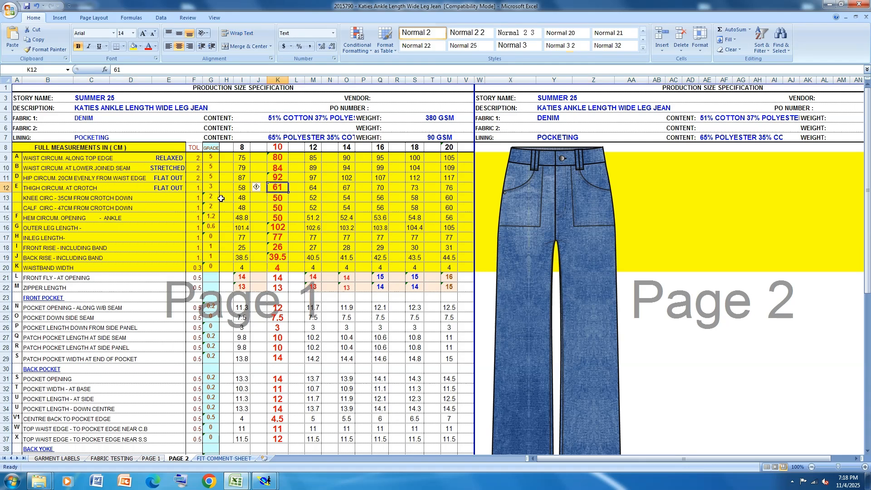
left_click(830, 4)
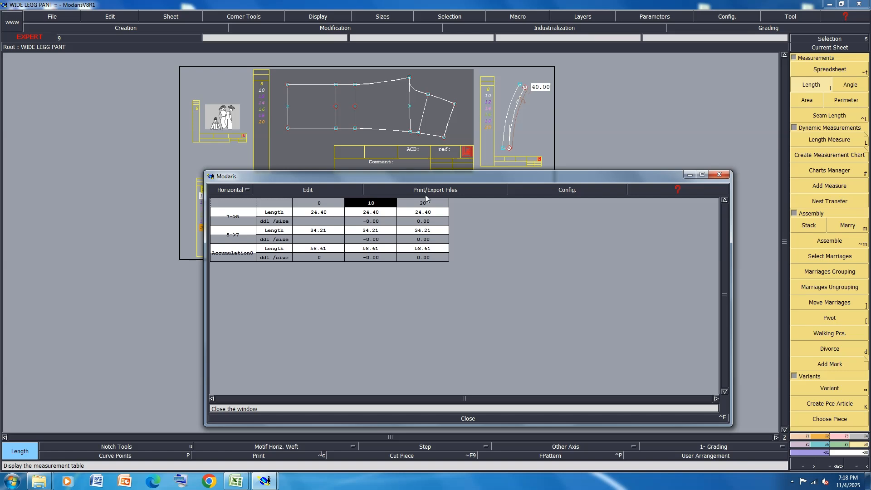
Empty the measurement table and close it.
left_click(292, 190)
left_click(283, 233)
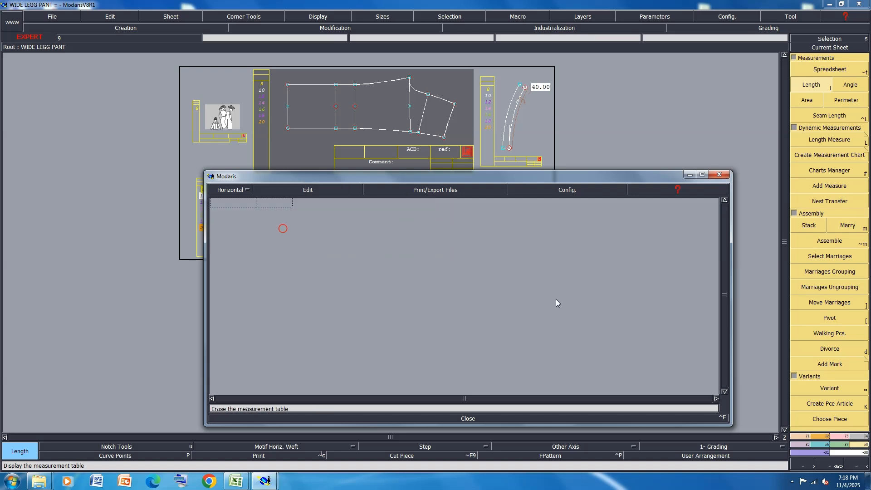
left_click(471, 419)
Move PANT4's crotch point outward with a horizontal shift of 0 to widen the thigh line.
scroll(451, 176, "down", 1)
scroll(451, 132, "up", 4)
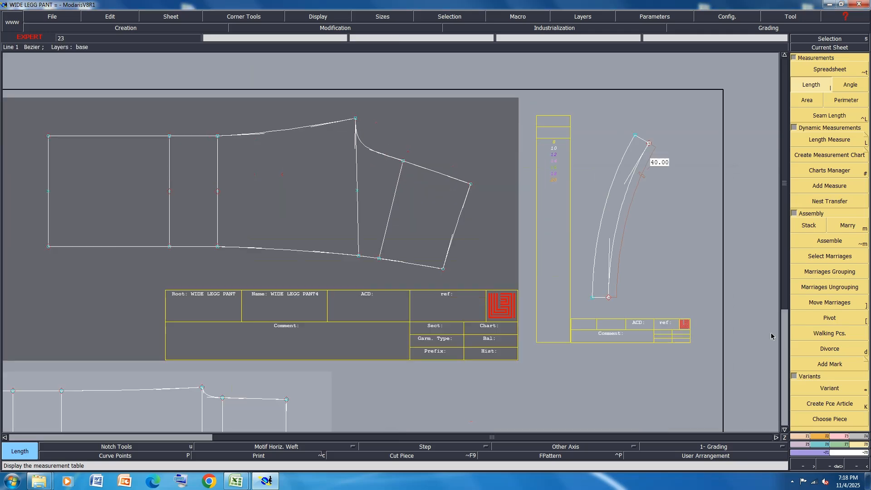
left_click(845, 436)
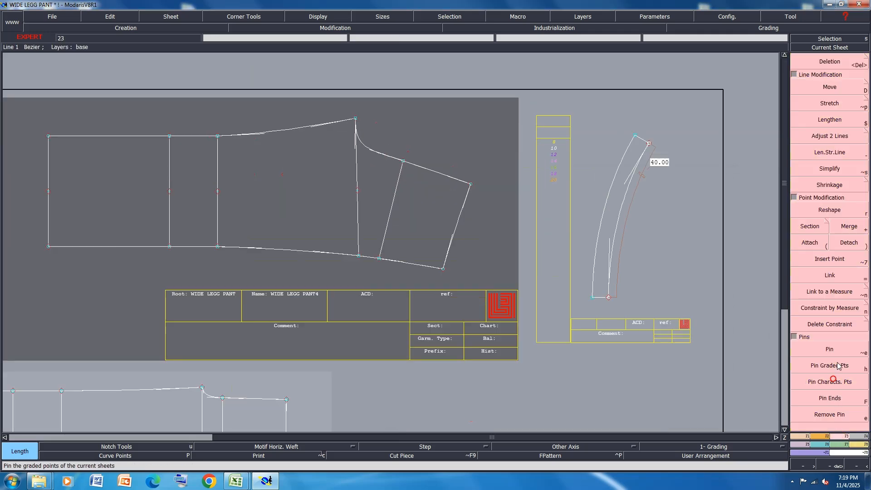
left_click(829, 87)
left_click(356, 118)
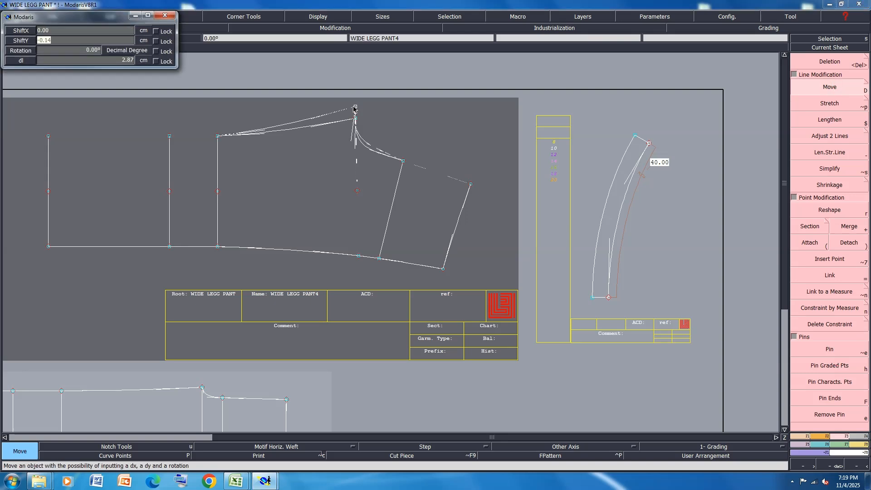
left_click(355, 108)
Move PANT3's crotch point outward by 0 cm horizontally and 0.4 cm vertically.
scroll(303, 239, "down", 3)
scroll(302, 239, "up", 3)
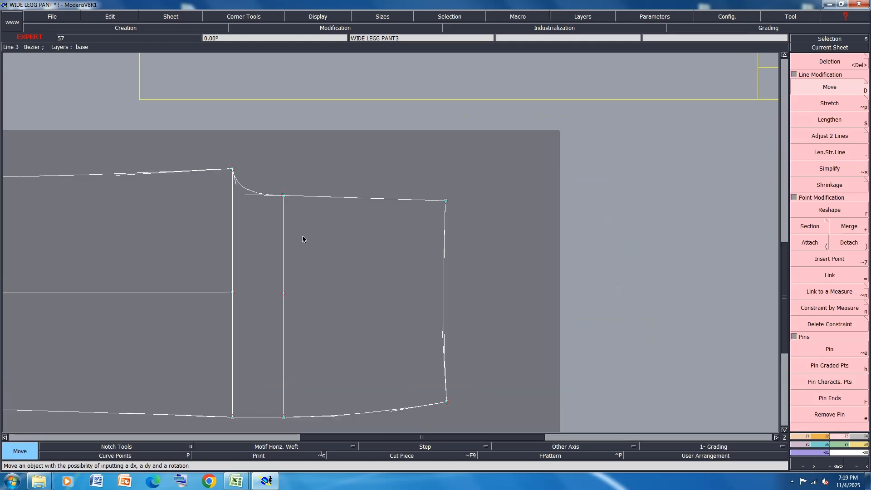
left_click(233, 169)
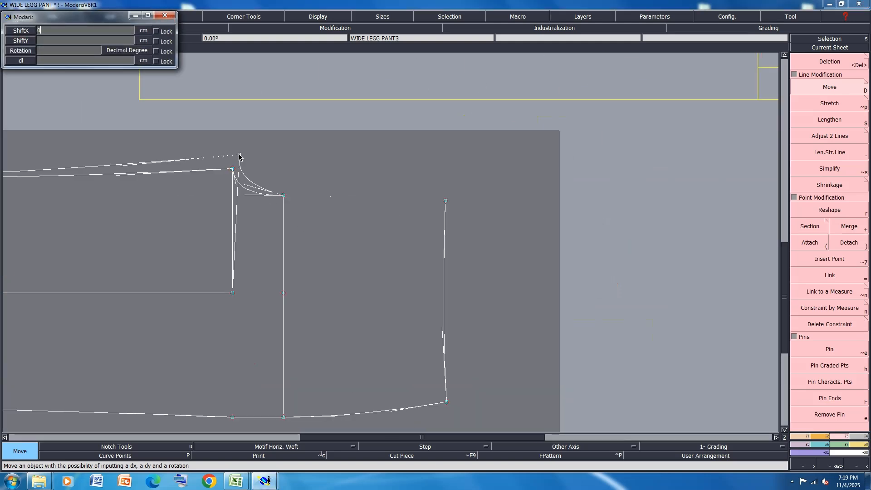
type("0")
key("Return")
type(".4")
key("Return")
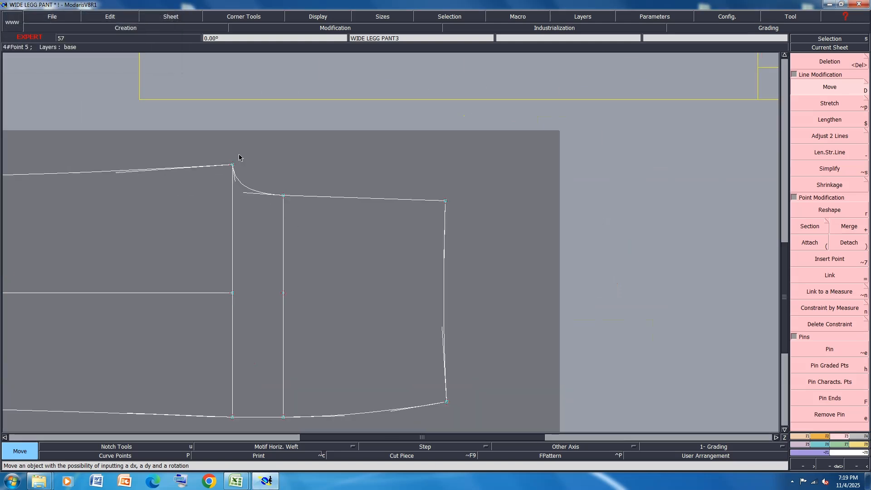
Move PANT3's crotch, hip and waist points on both seams together by 0 cm horizontally and -0.20 cm vertically.
scroll(248, 151, "down", 2)
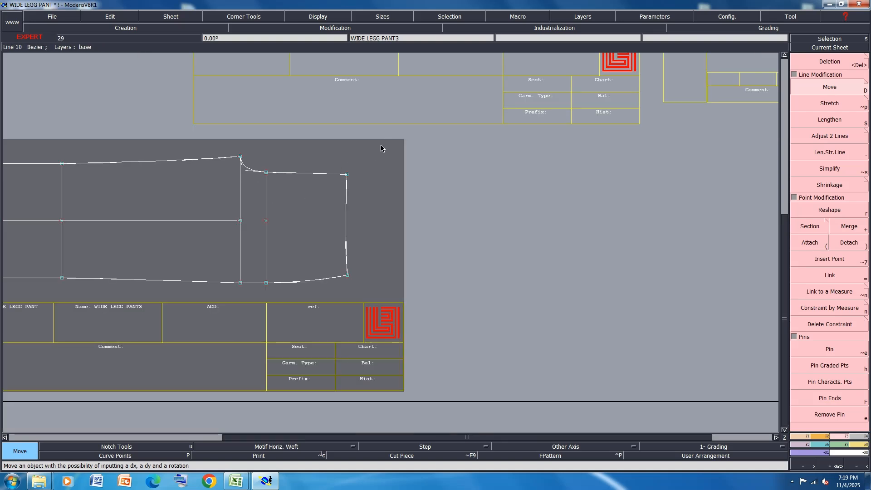
left_click(291, 173)
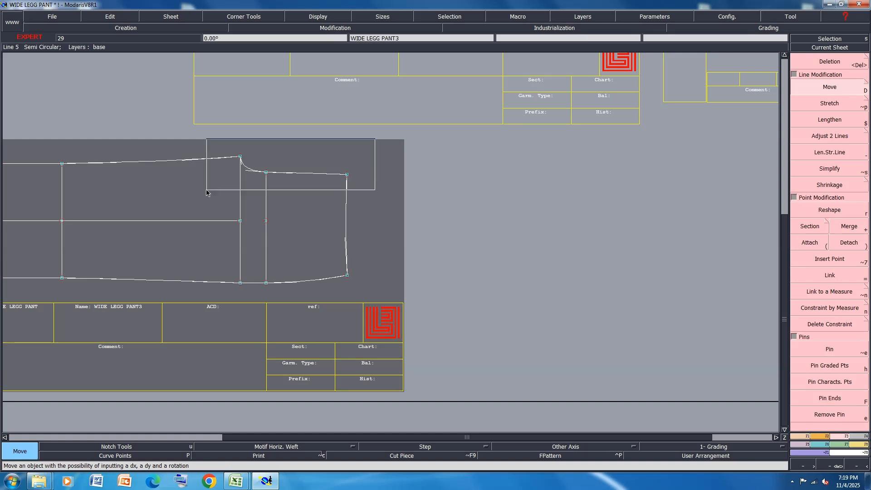
left_click_drag(210, 308, 370, 252, "shift")
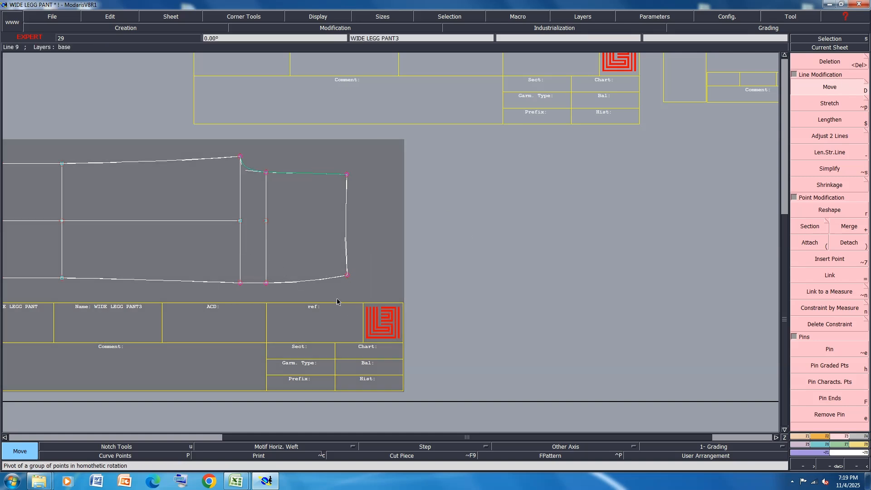
left_click(266, 283)
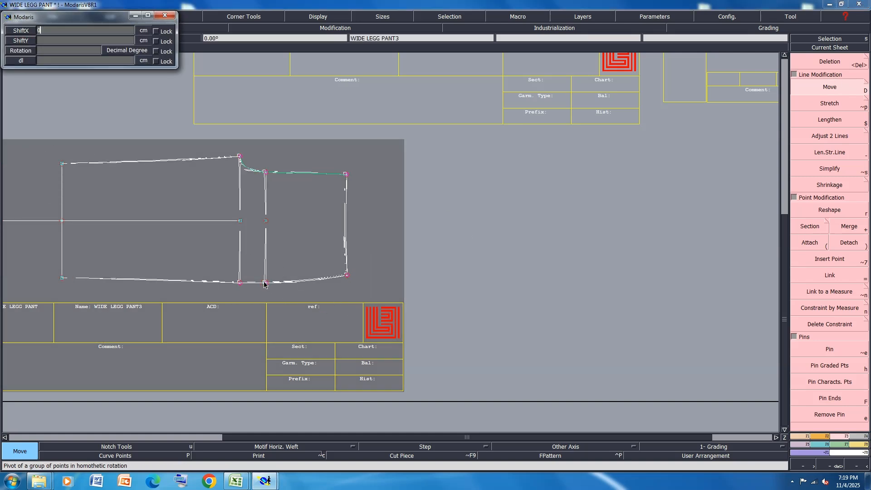
type("-0.20")
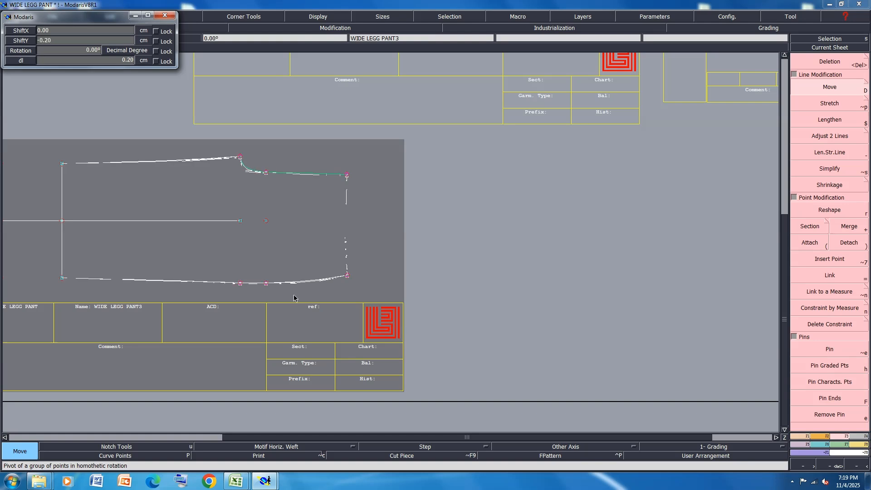
key("Return")
scroll(301, 298, "down", 1)
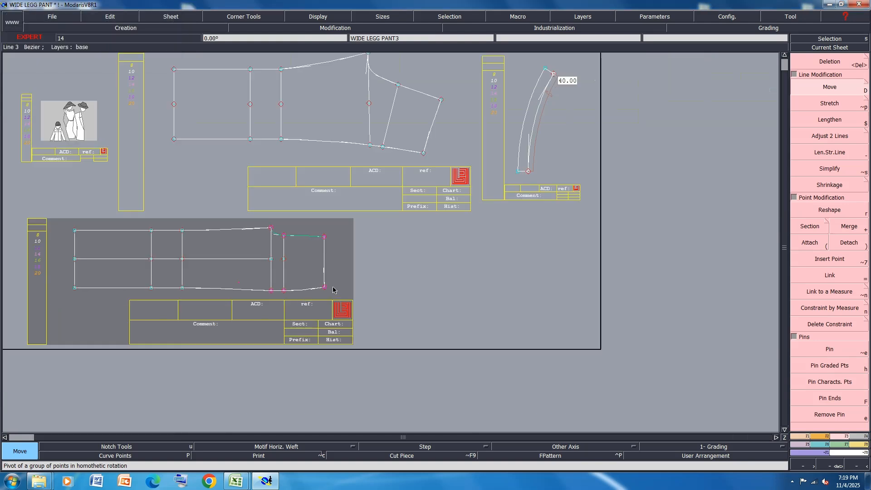
Reshape PANT3's front crotch curve by adjusting its handle near the hip line.
scroll(268, 228, "up", 4)
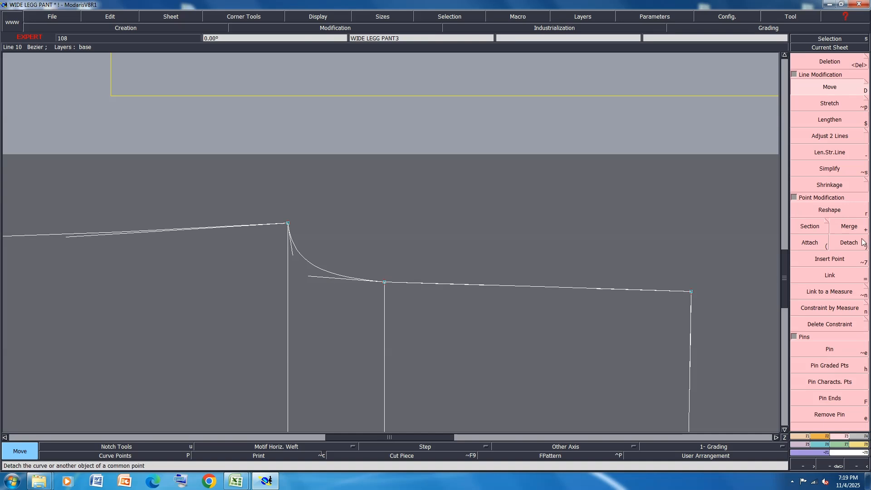
left_click(843, 209)
scroll(303, 279, "up", 1)
left_click(311, 275)
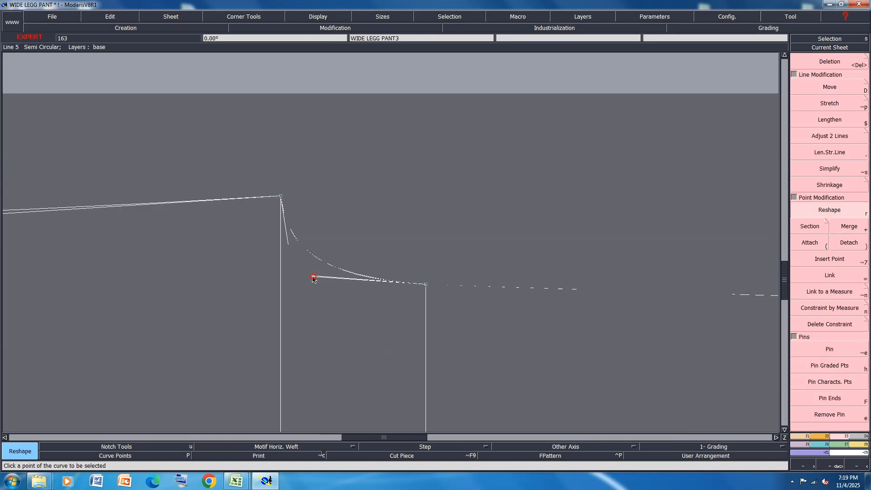
left_click(310, 278)
scroll(219, 200, "down", 4)
scroll(215, 184, "down", 2)
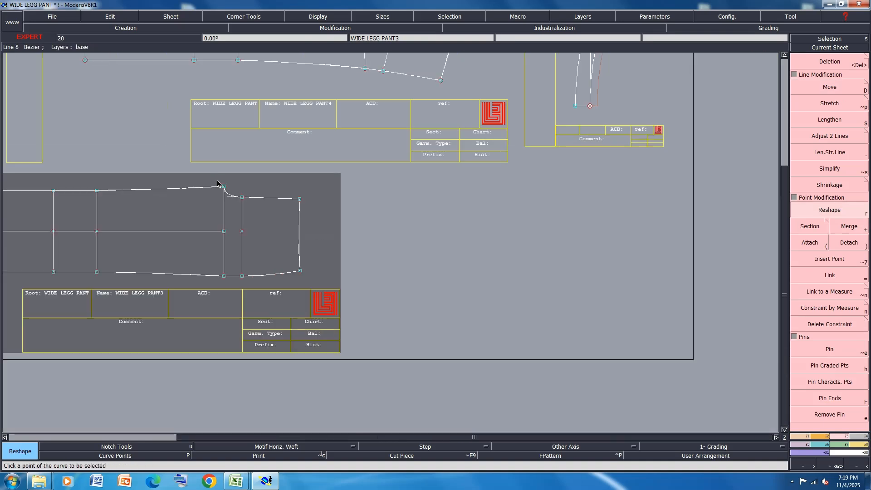
Reshape PANT3's inseam curve just above the knee line for a smoother run to the crotch point.
scroll(120, 187, "up", 4)
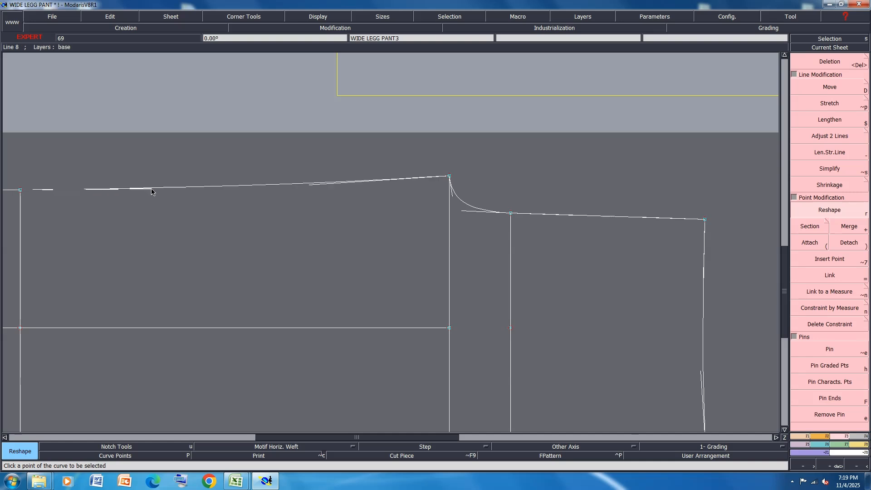
left_click(153, 189)
left_click(154, 193)
scroll(146, 184, "down", 2)
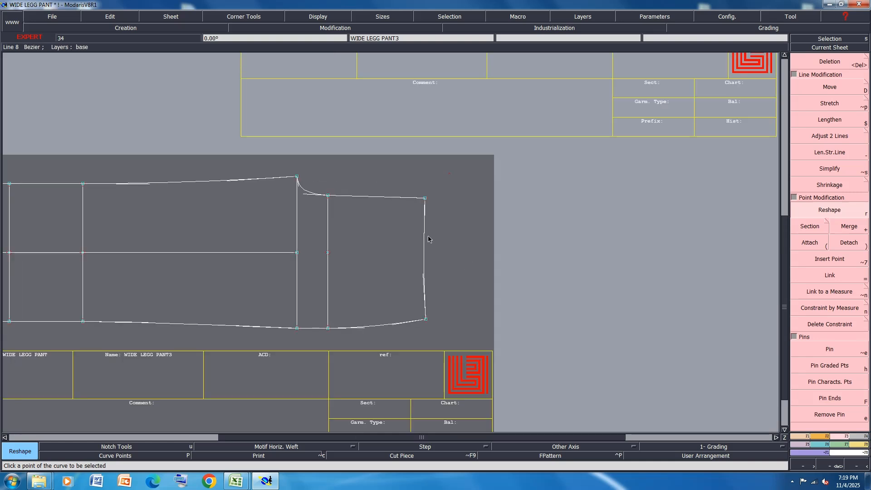
Measure PANT3's front rise and shift its centre-front waist point by -0.35 cm horizontally.
key("m")
left_click(384, 198)
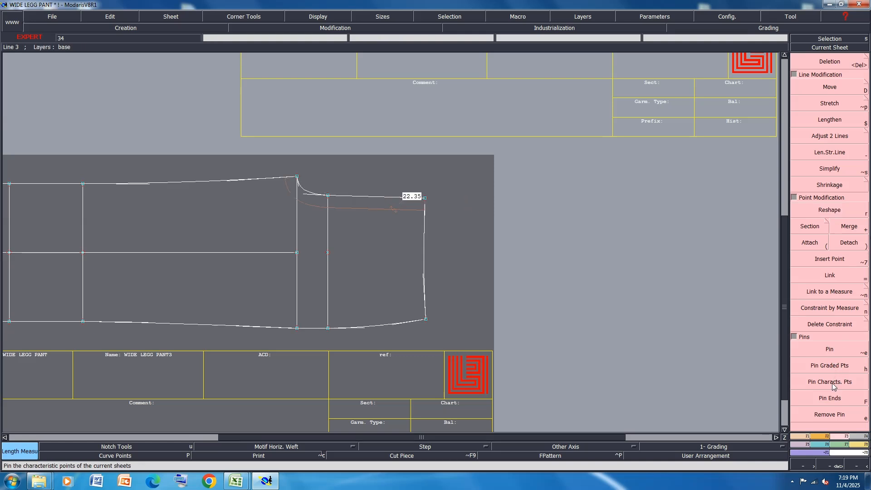
left_click(833, 86)
left_click(425, 199)
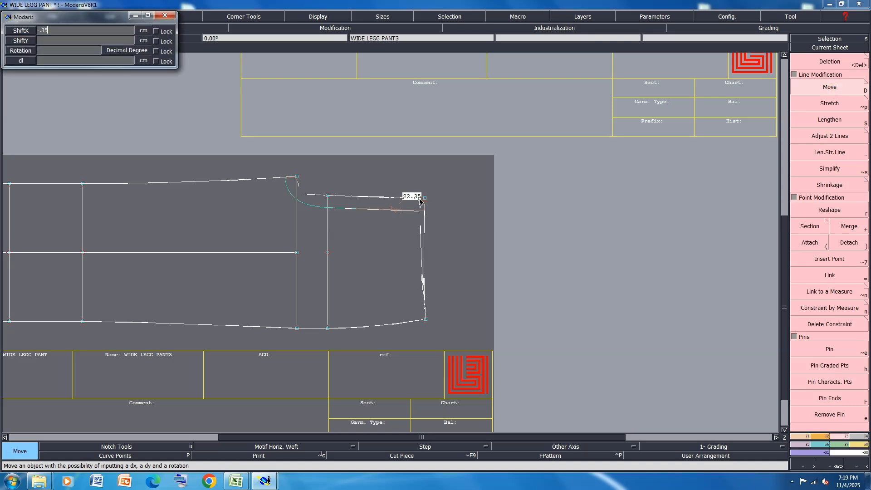
key("Tab")
key("Return")
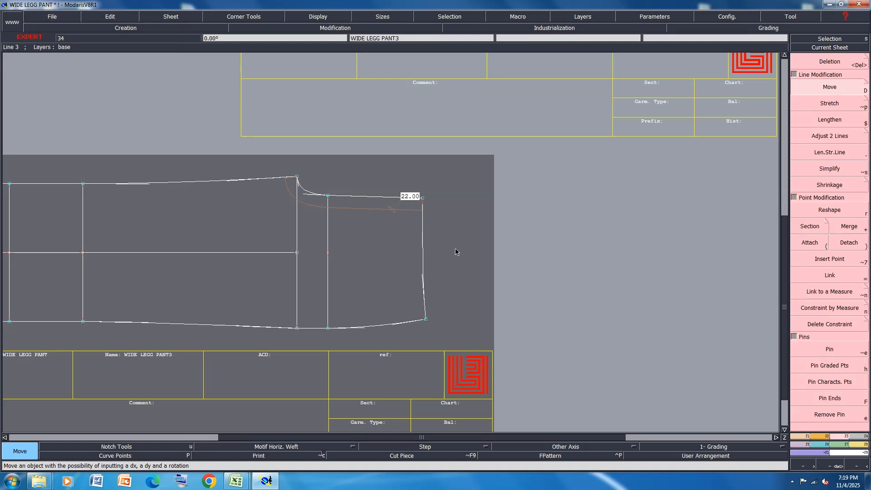
Reshape PANT3's waistline into a gentle curve using the handles near both of its ends.
scroll(441, 254, "up", 1)
scroll(413, 295, "up", 1)
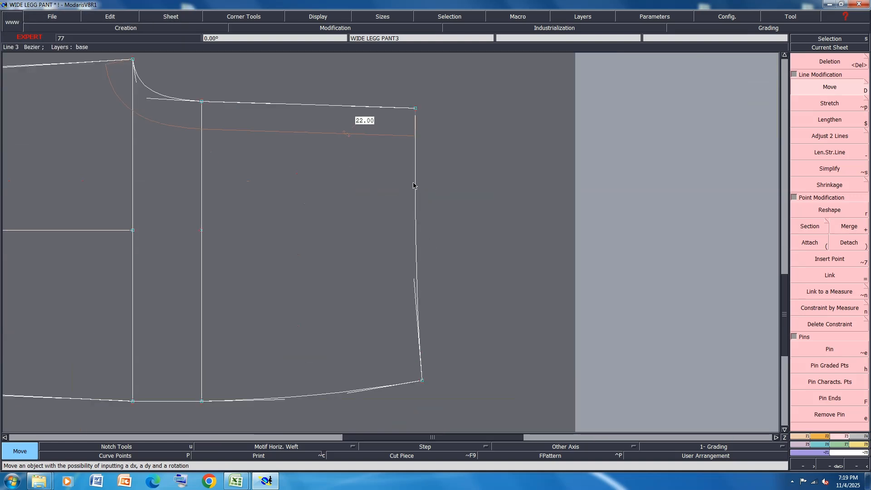
key("r")
left_click(413, 185)
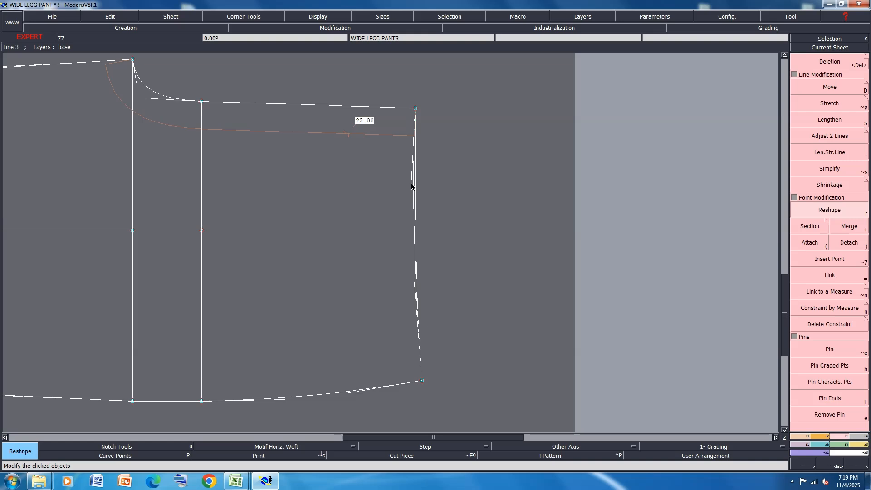
left_click(413, 283)
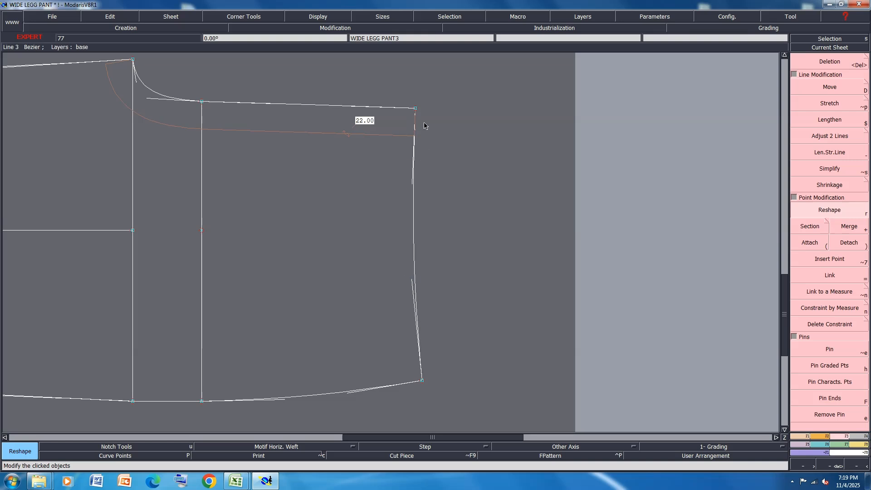
Mirror PANT3's waistline across the centre-front line to check its shape, and undo the symmetry.
key("y")
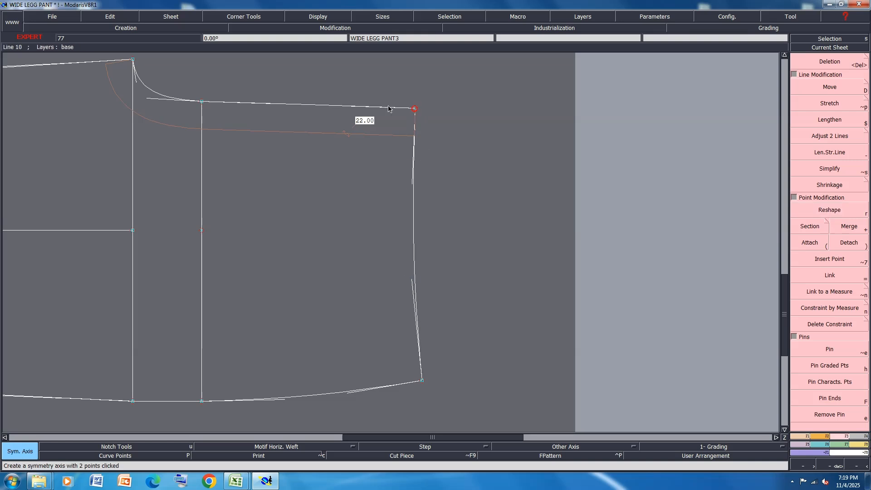
left_click(395, 107)
scroll(417, 295, "down", 2)
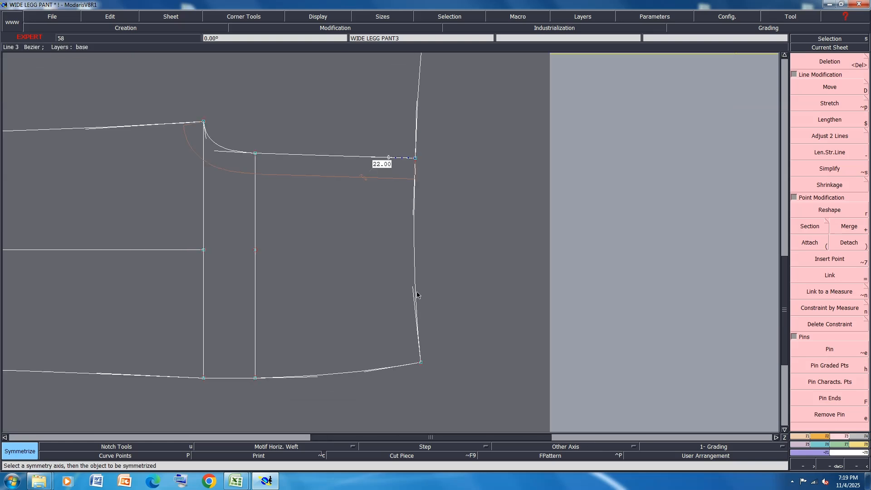
scroll(423, 217, "down", 2)
scroll(435, 208, "up", 3)
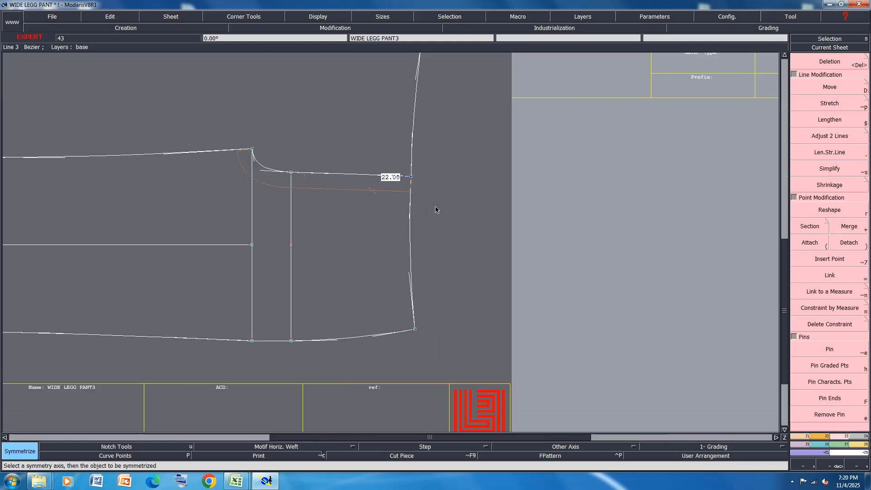
key("ctrl+z")
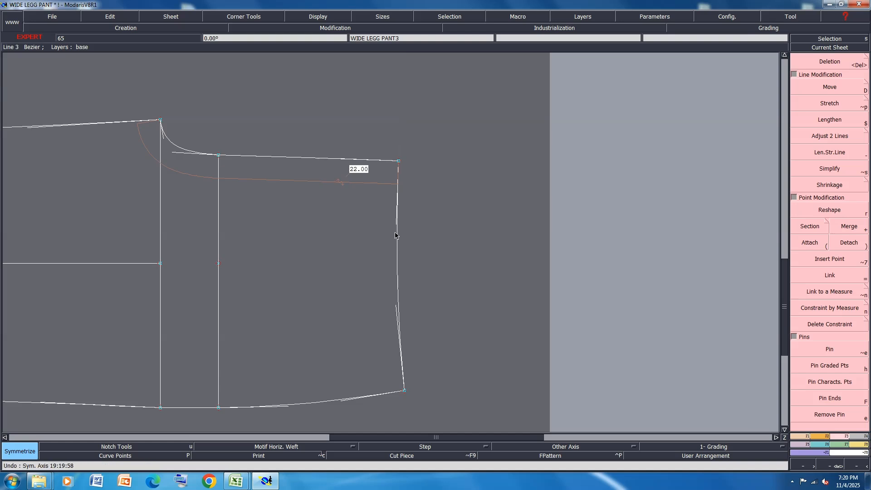
Refine PANT3's waistline curve by adjusting the handle near the side seam.
scroll(397, 258, "up", 3)
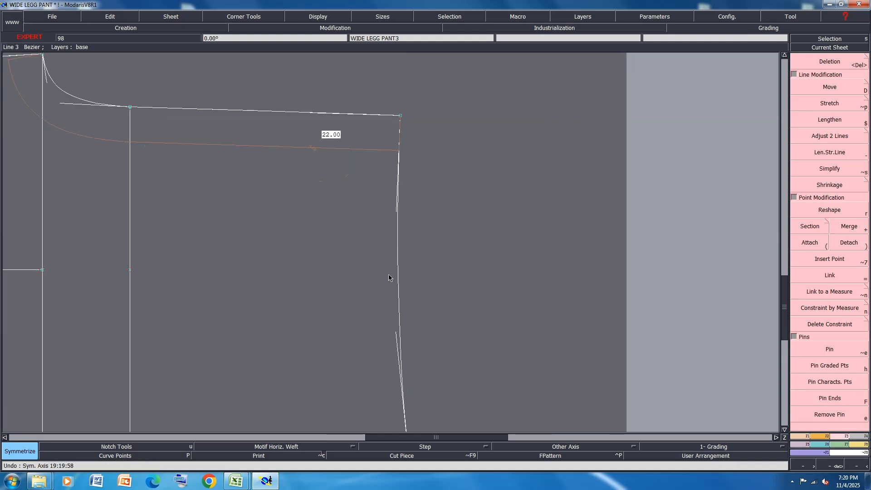
key("r")
scroll(392, 281, "down", 5)
scroll(397, 288, "up", 3)
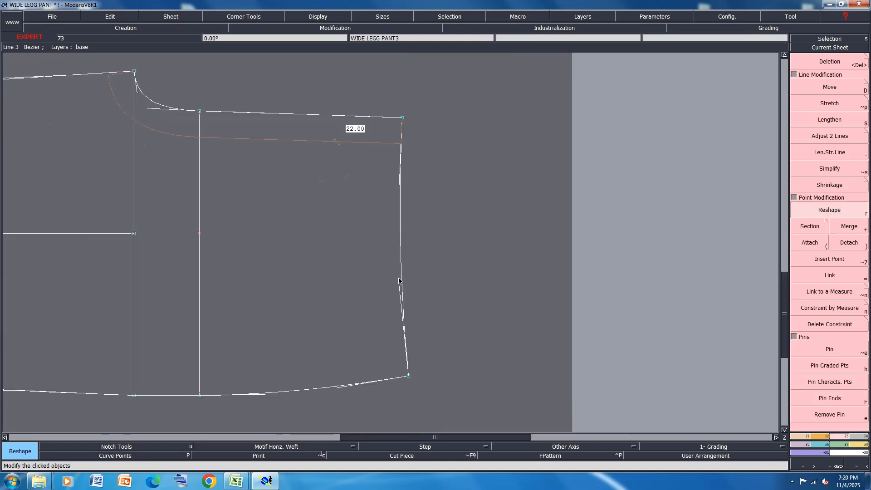
left_click(399, 294)
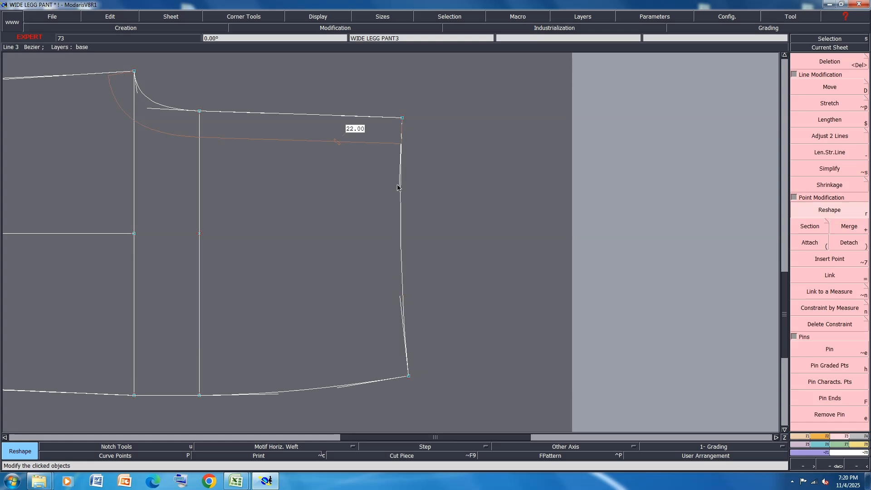
Measure PANT4's inseam length up to the crotch point.
scroll(398, 187, "down", 5)
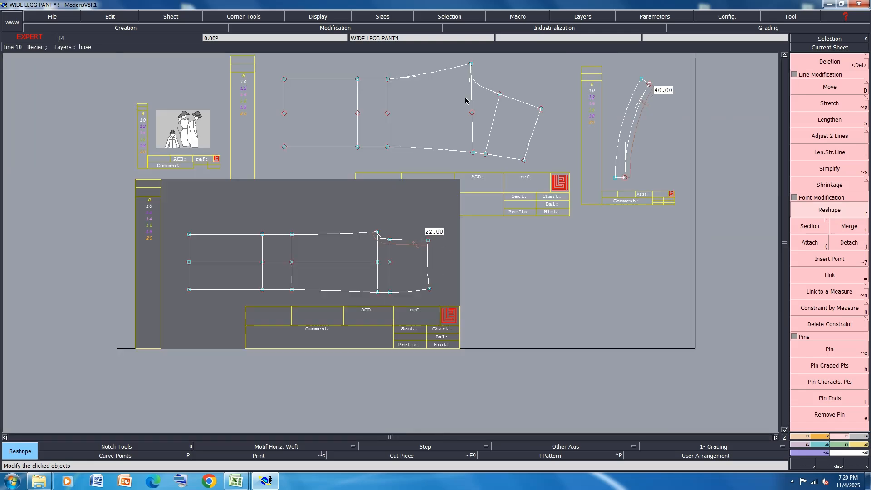
scroll(466, 100, "down", 2)
scroll(355, 153, "up", 6)
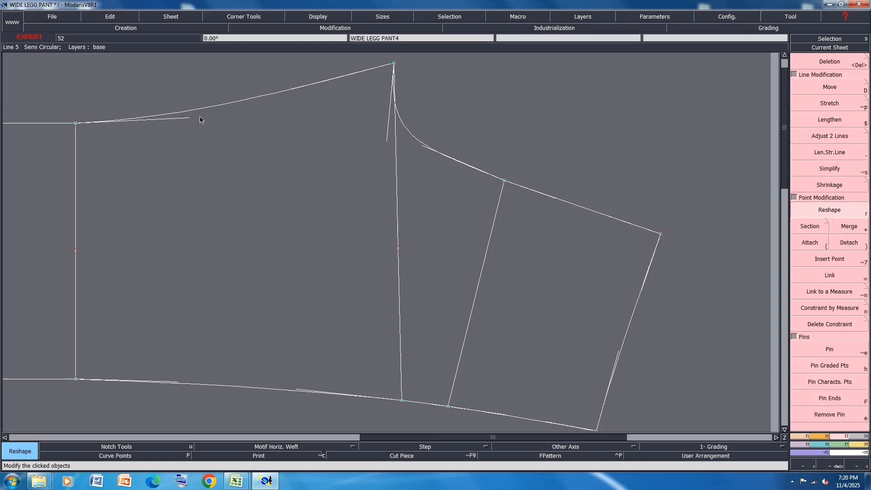
key("l")
left_click(208, 107)
left_click(257, 115)
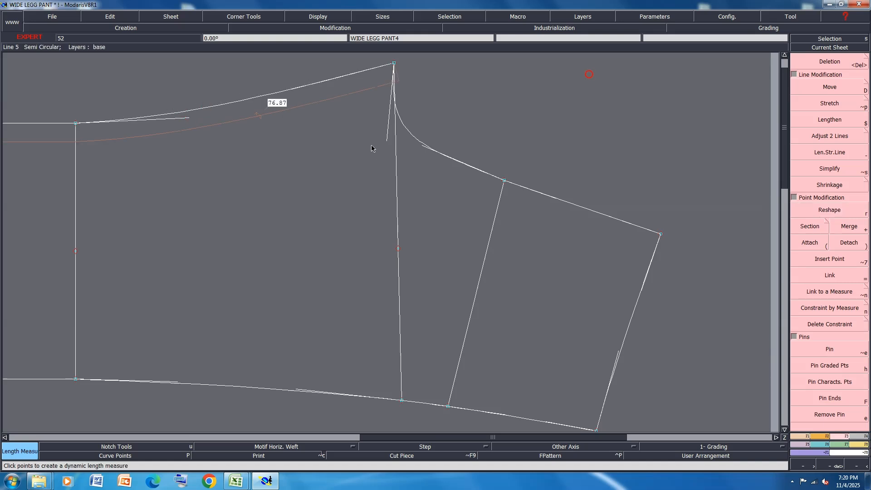
Measure PANT4's full back rise along the crotch curve to the waist, discarding the wrongly placed measurement.
left_click(417, 139)
left_click(592, 167)
key("ctrl+z")
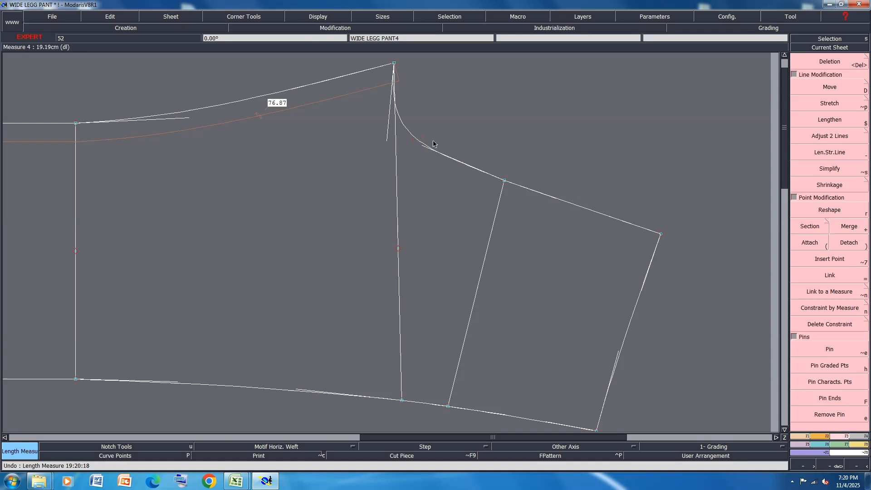
left_click(418, 140)
left_click(730, 293)
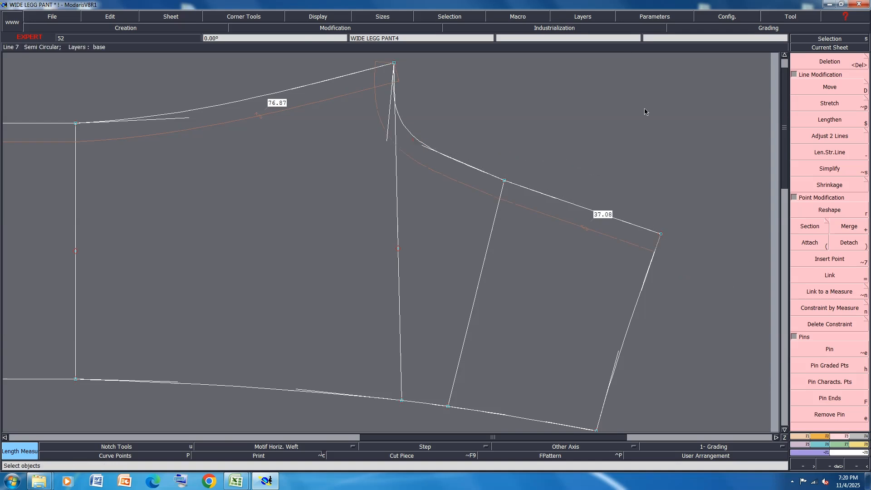
Measure PANT3's inseam length to compare it with PANT4's.
key("Home")
key("j")
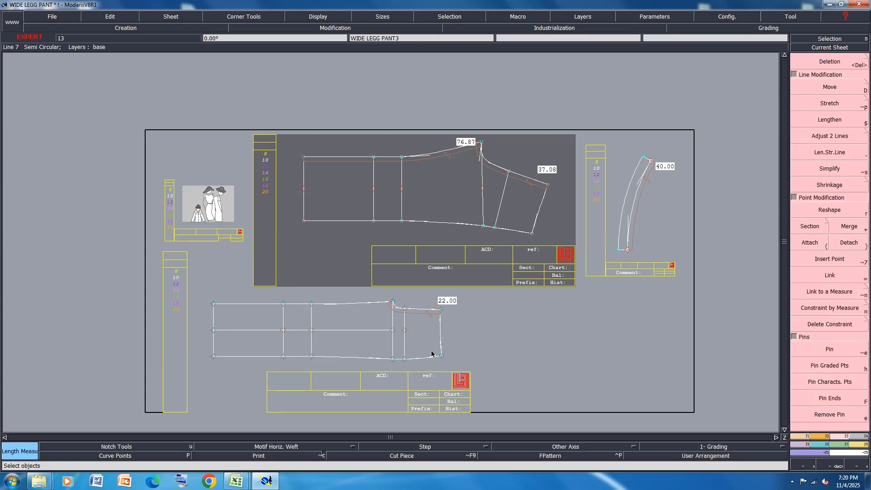
scroll(432, 354, "up", 2)
left_click(321, 290)
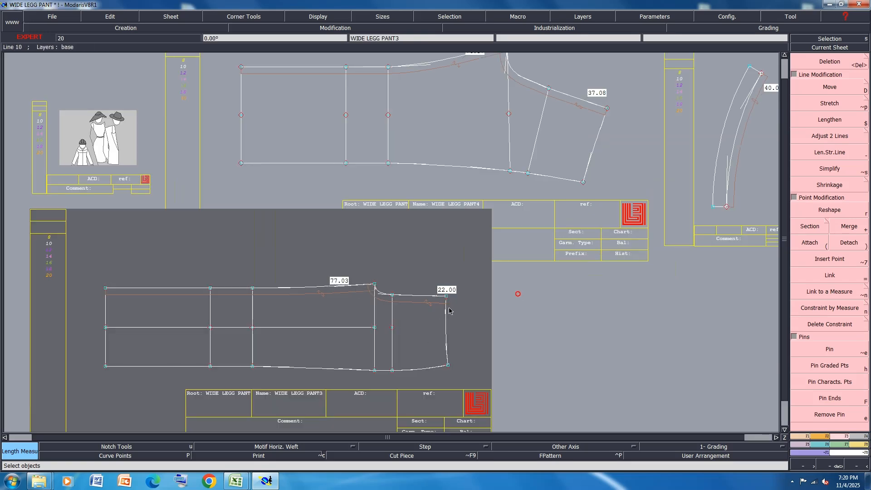
Reshape PANT4's inseam curve slightly by adjusting the handle near the crotch point.
key("j")
scroll(424, 176, "up", 5)
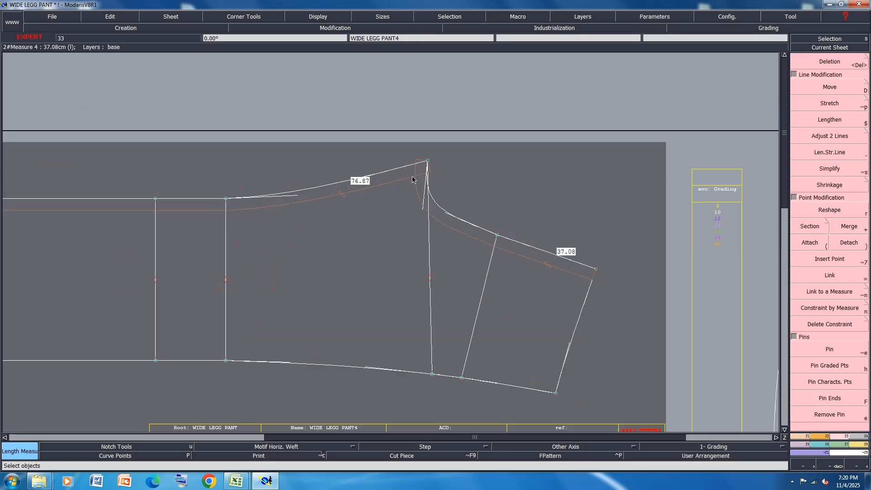
left_click(829, 210)
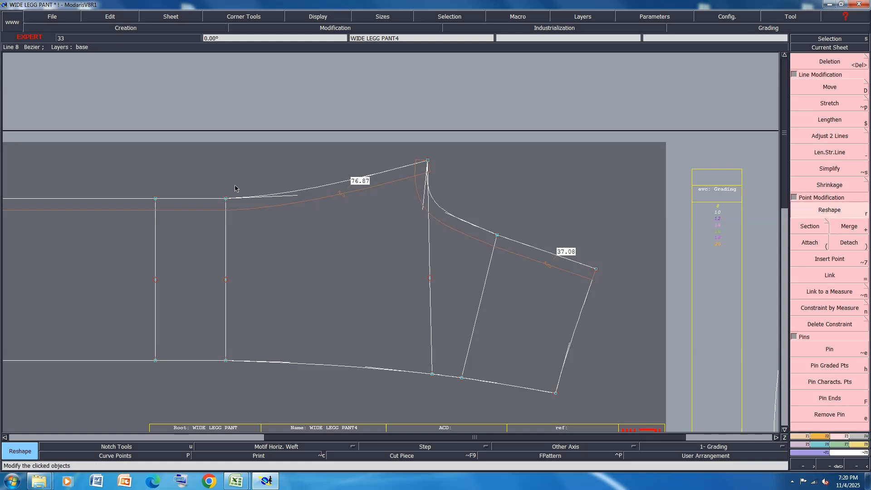
scroll(235, 189, "up", 2)
left_click(423, 169)
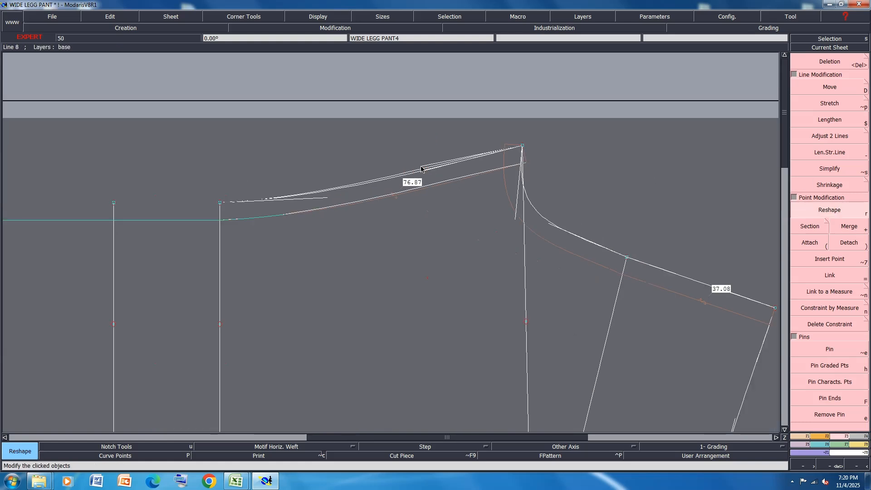
left_click(419, 172)
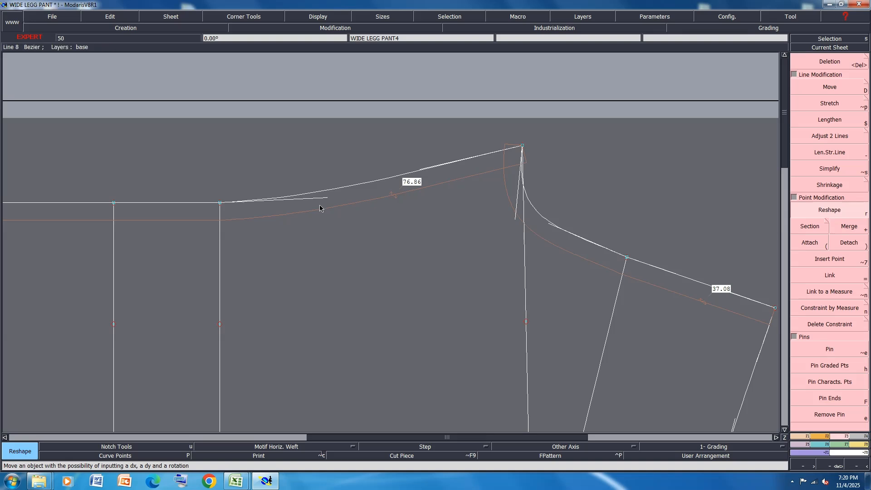
Move PANT4's waist and hip points together with the crotch line's outseam end by 0 cm in X and -0.5 cm in Y.
scroll(331, 198, "down", 2)
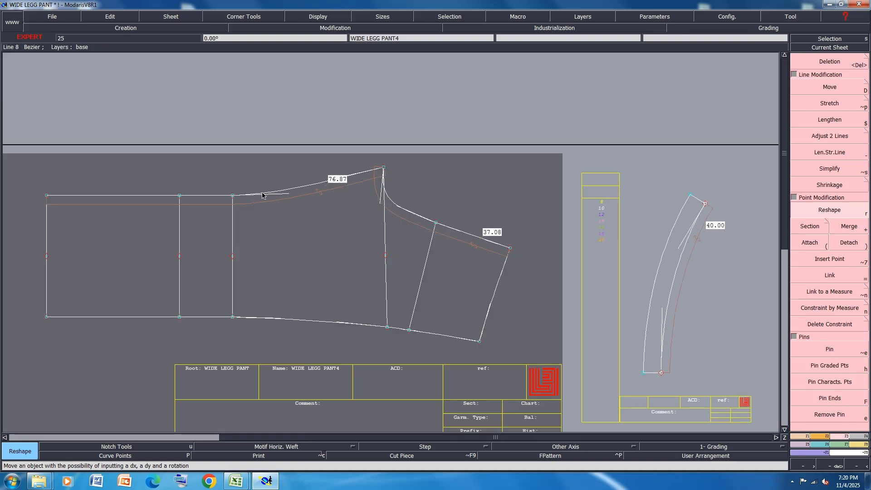
scroll(409, 351, "up", 1)
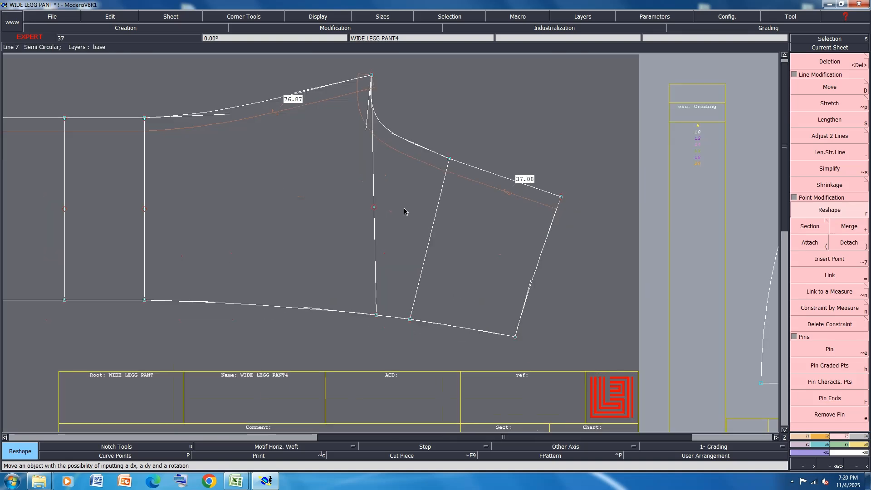
left_click_drag(618, 73, 307, 186)
left_click_drag(601, 198, 308, 384)
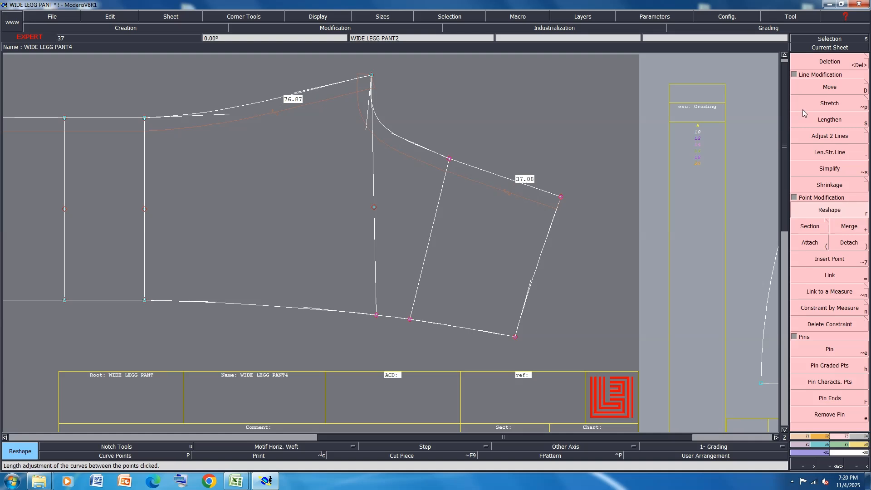
key("d")
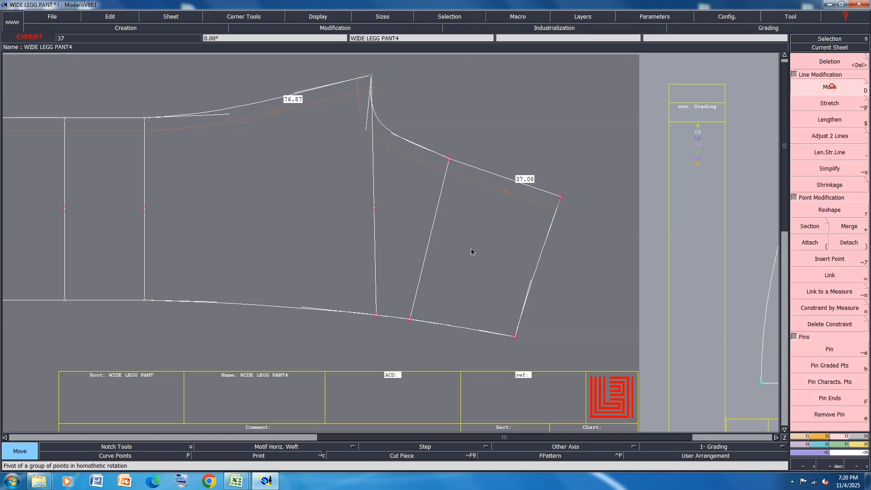
left_click(377, 317)
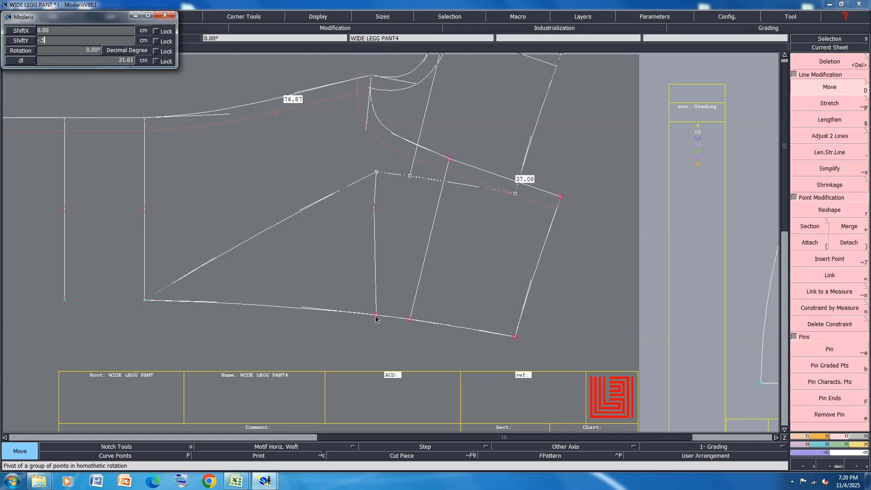
key("Return")
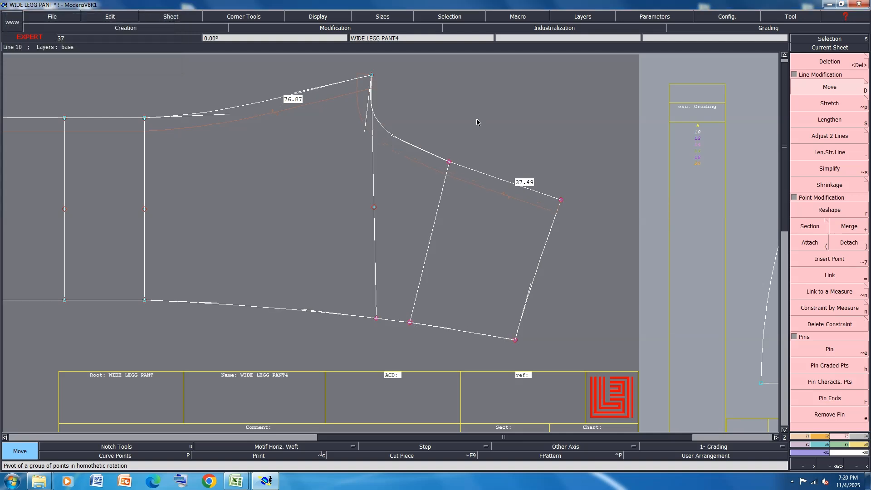
Move PANT4's crotch point by -0.5 cm in Y.
left_click_drag(376, 73, 352, 87)
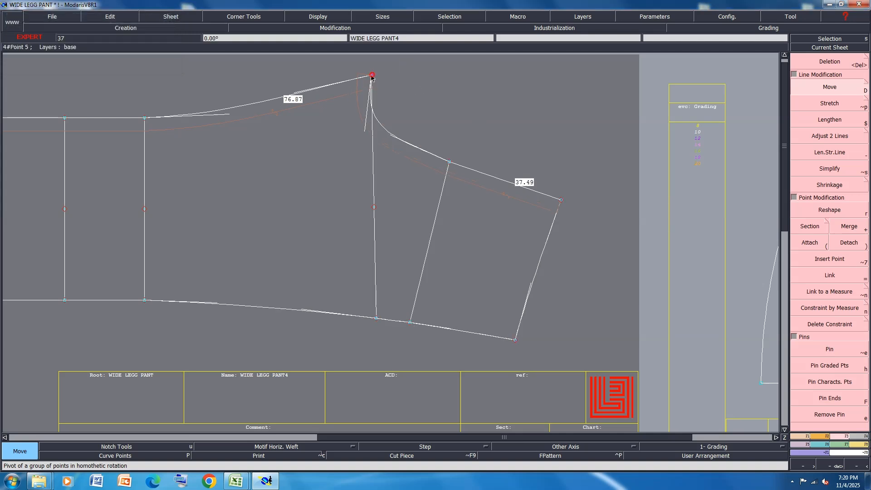
left_click(371, 75)
type("-.5")
key("Return")
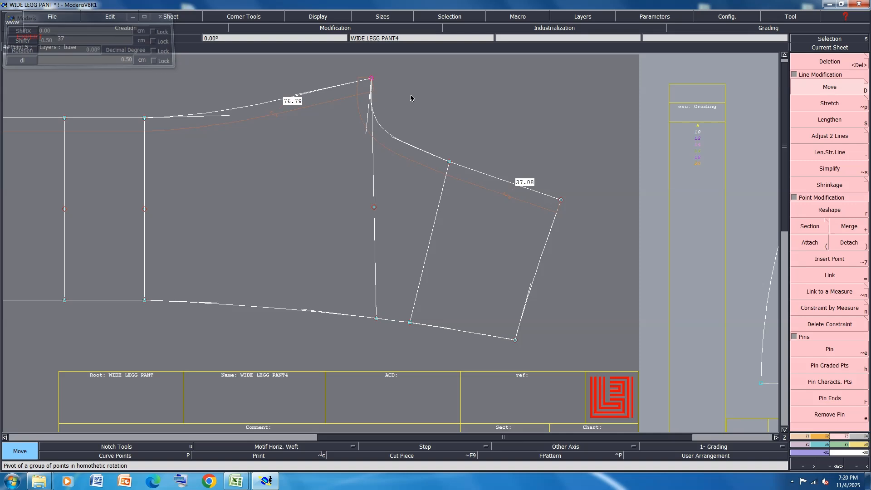
Reshape PANT4's crotch curve with its two handles and slightly adjust the knee-side handle of the inseam curve.
key("r")
scroll(386, 108, "up", 2)
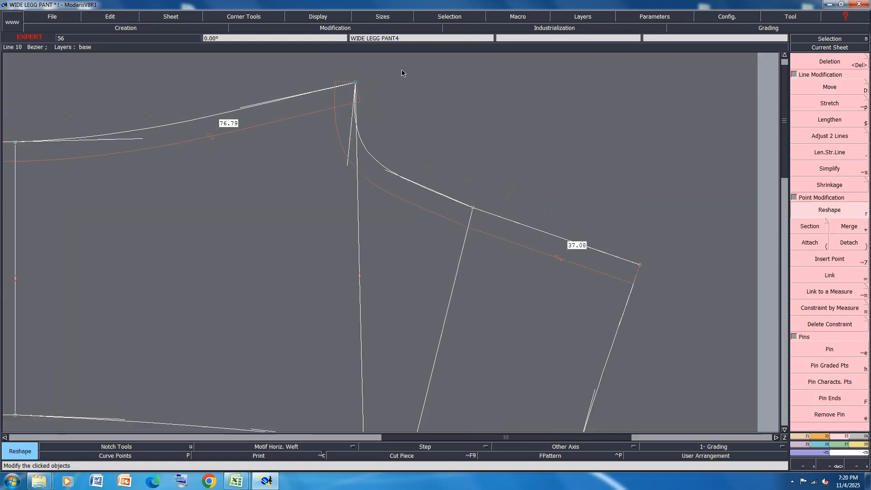
left_click(357, 158)
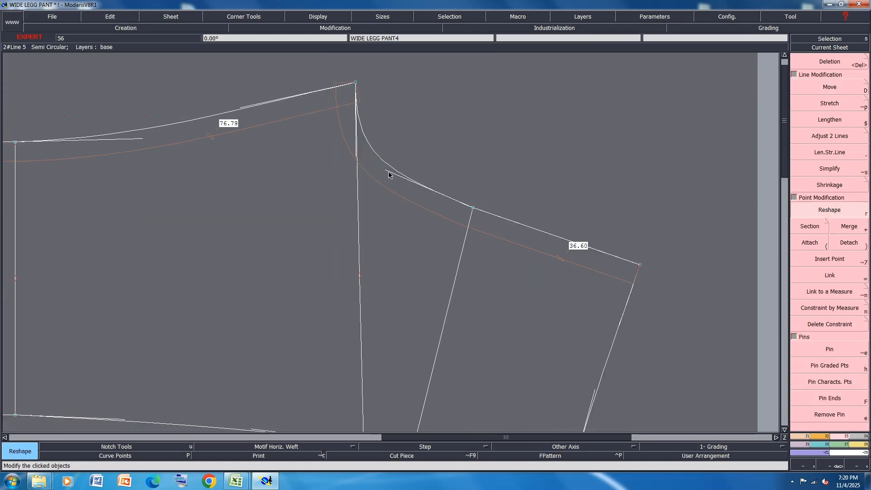
left_click(386, 170)
left_click(382, 175)
left_click(382, 175)
left_click(382, 176)
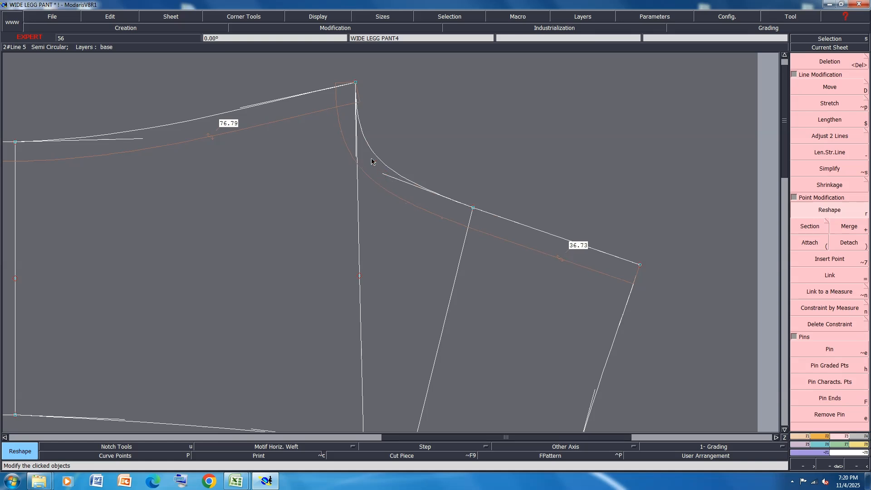
left_click(356, 160)
left_click(360, 159)
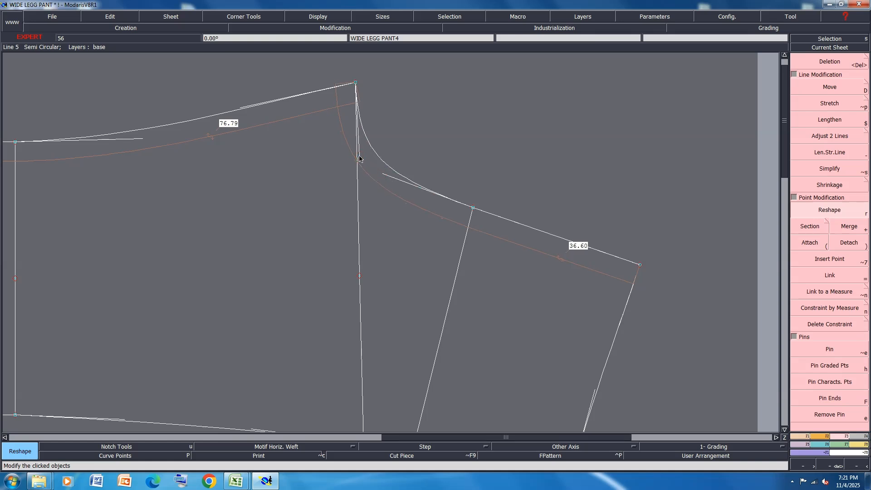
left_click(145, 139)
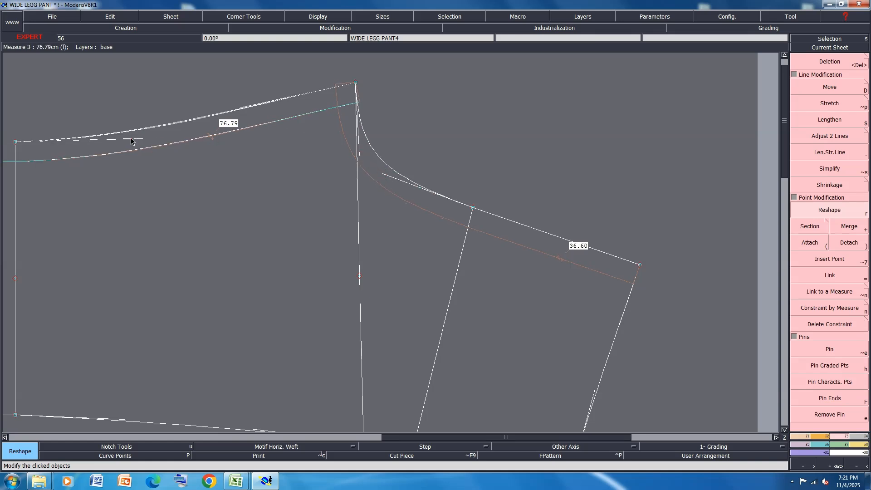
left_click(132, 139)
Raise both end points of PANT4's waistline together, with a horizontal shift of 0.
scroll(133, 140, "down", 2)
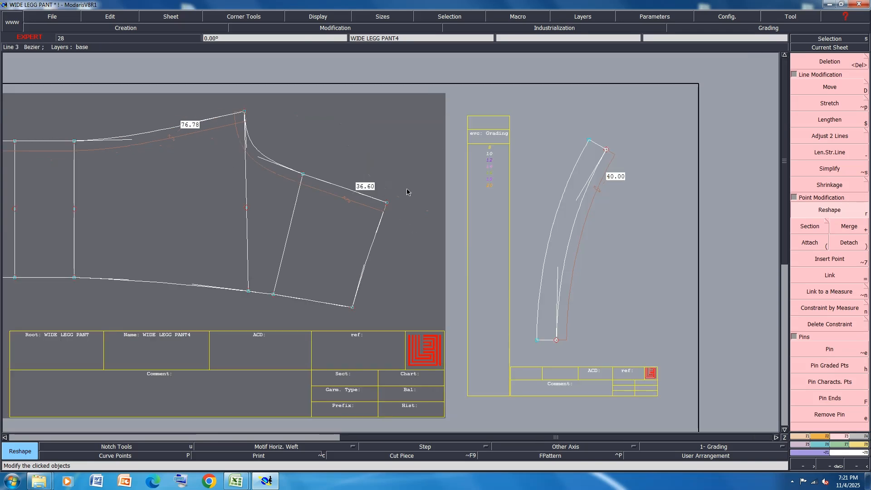
key("shift+d")
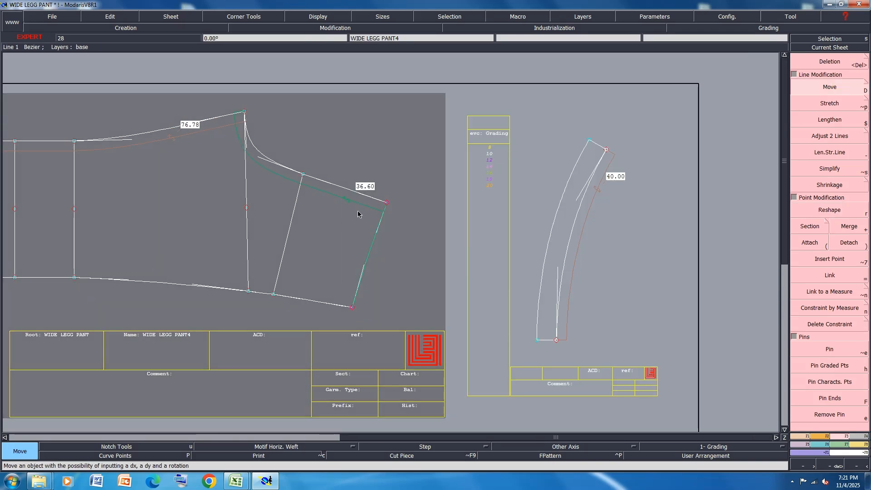
left_click(386, 202)
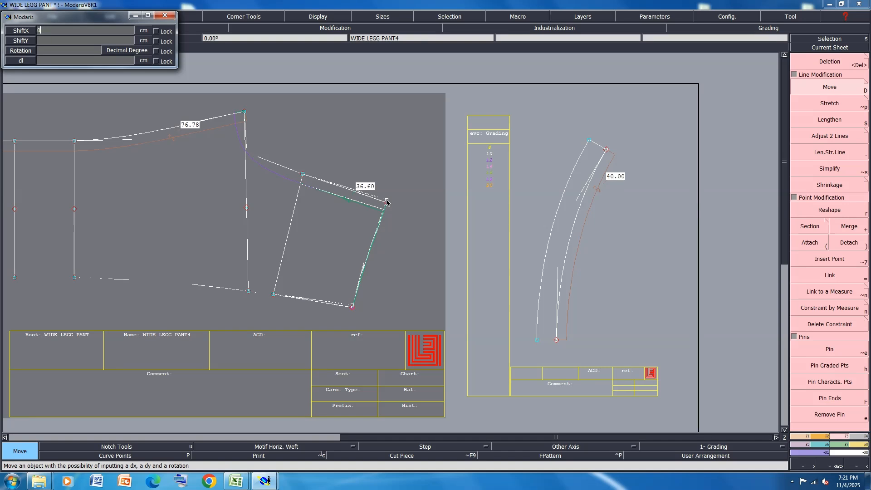
left_click(387, 196)
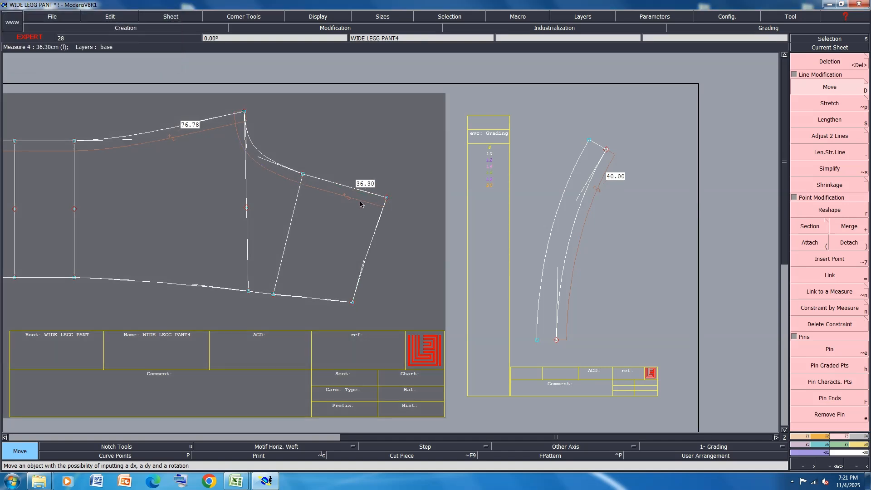
Measure PANT4's waistline length between its two end points.
scroll(360, 204, "up", 2)
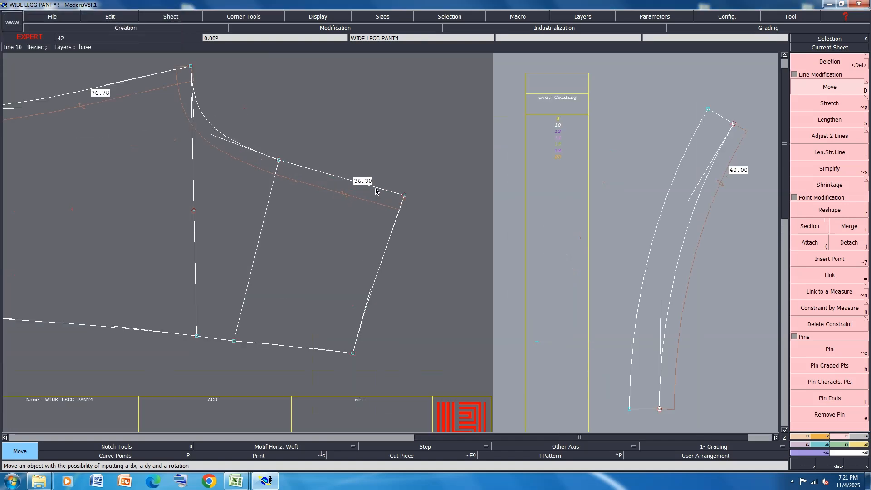
key("l")
left_click(395, 226)
left_click(352, 353)
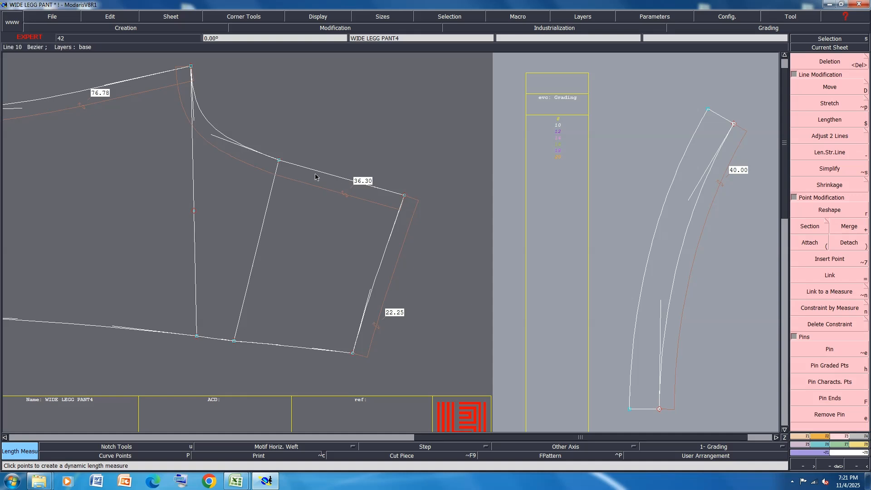
Move the waist and hip points on PANT4's back rise by -1.5 cm in X and 0 in Y.
key("d")
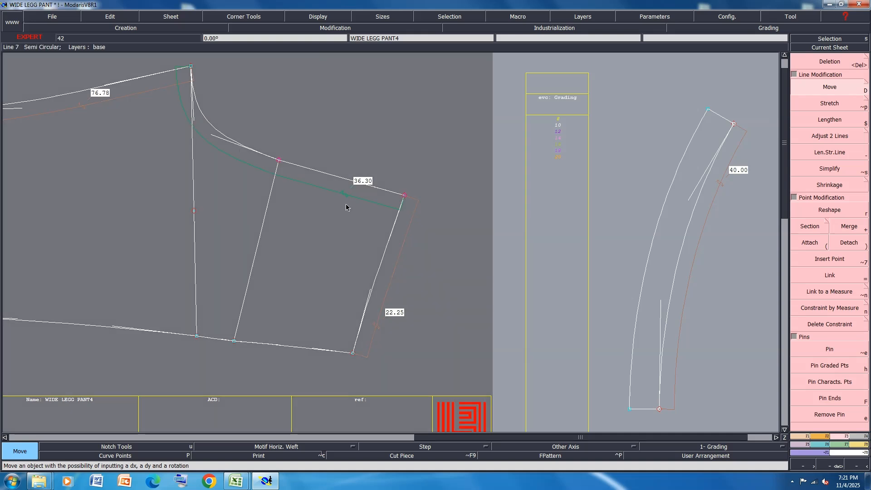
left_click(345, 205)
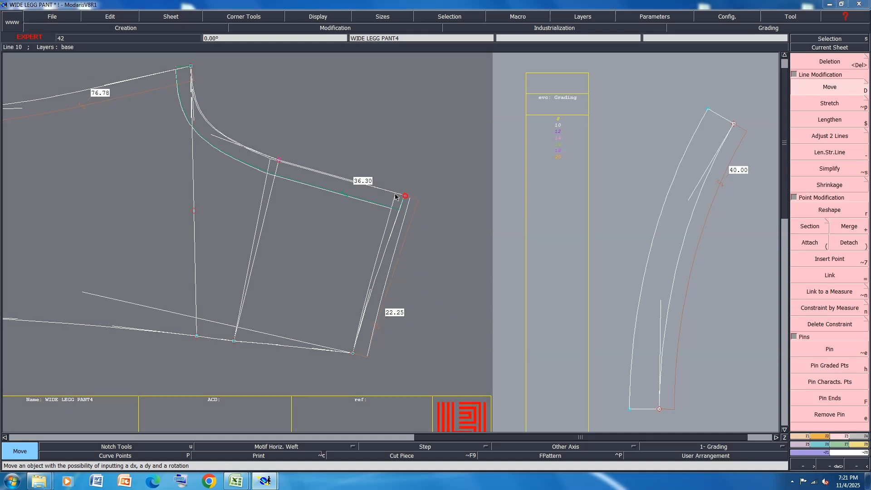
key("BackSpace")
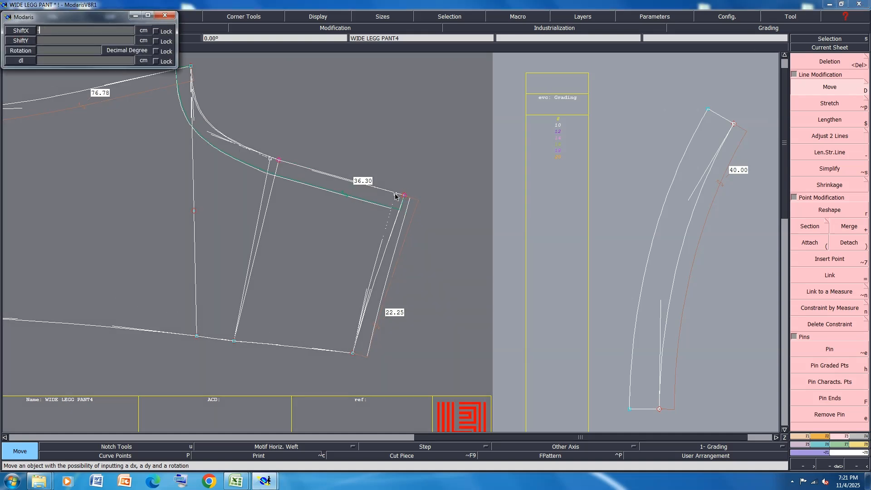
type("-1.5")
key("Return")
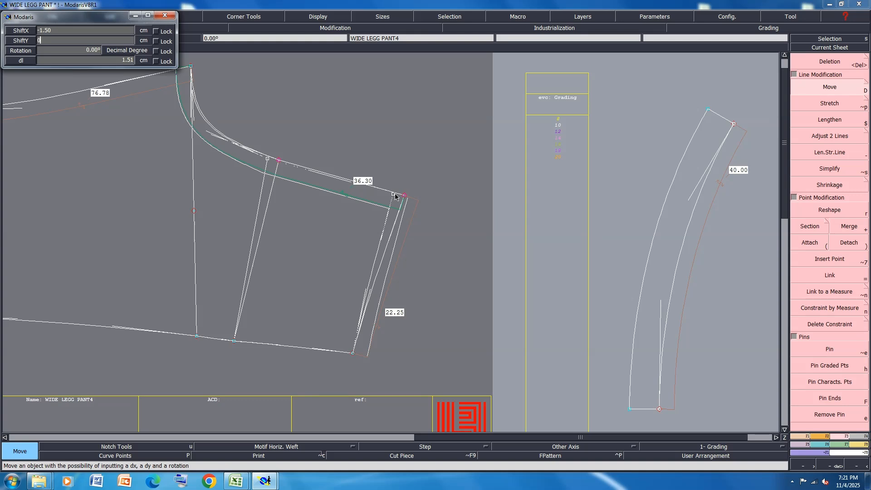
type("00")
key("Return")
left_click(388, 167)
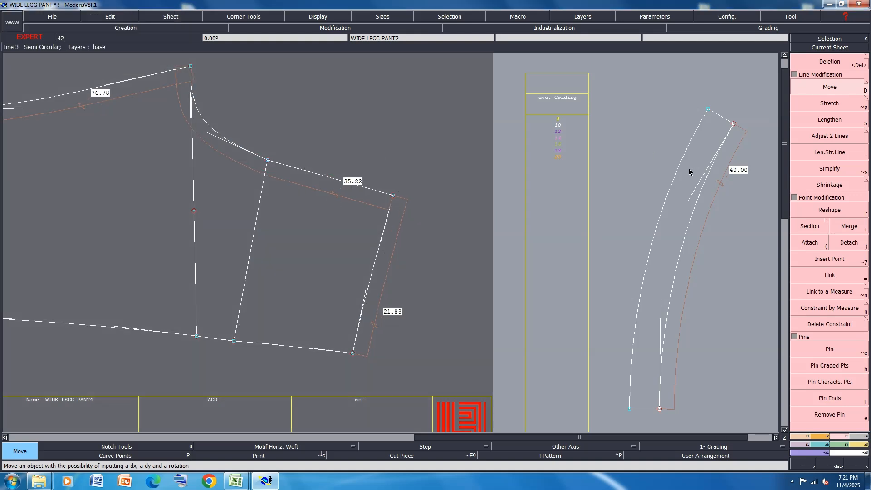
Move PANT4's four waist and hip points together by 0 cm in X and 0.15 cm in Y.
key("r")
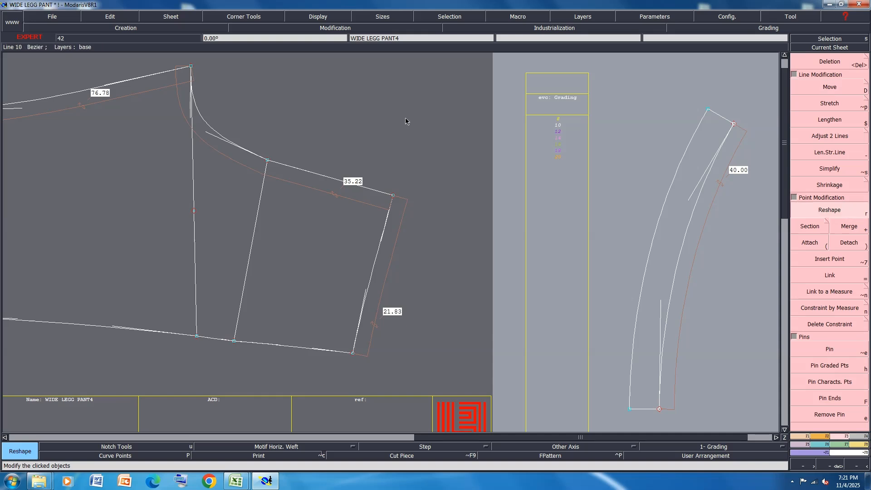
left_click_drag(407, 117, 222, 375)
left_click(851, 85)
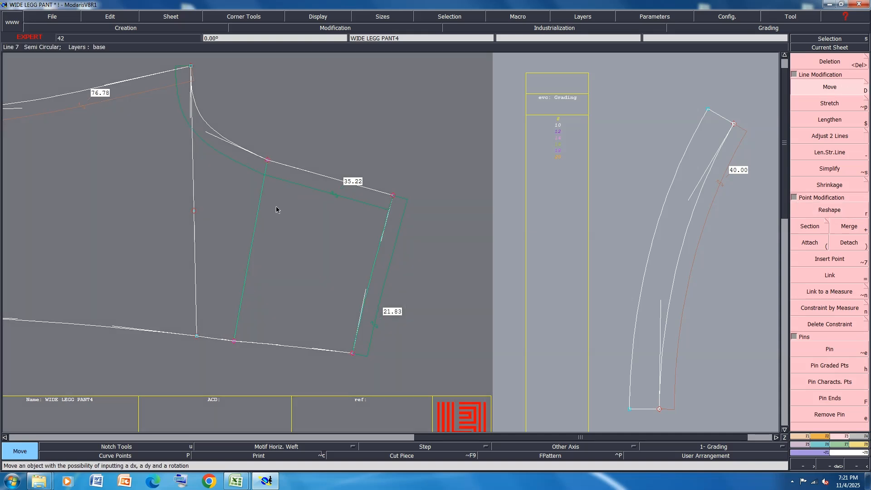
left_click(268, 160)
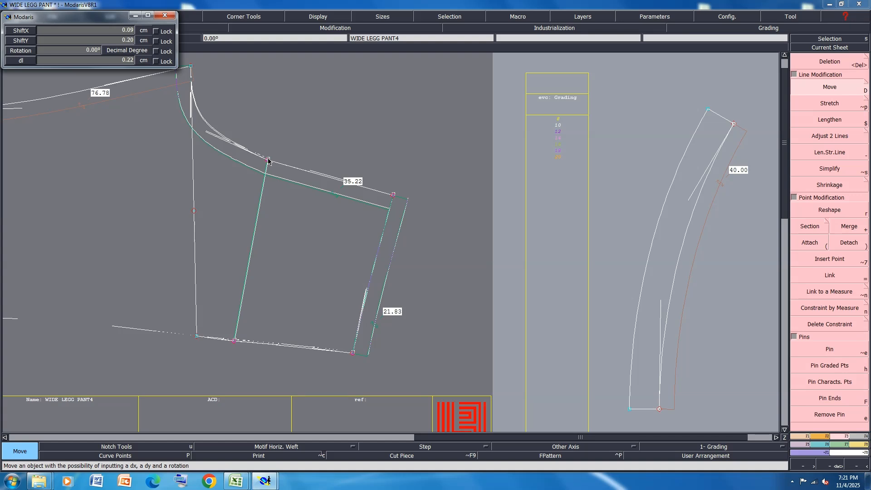
key("Down")
type("0")
key("Down")
type(".5")
key("Return")
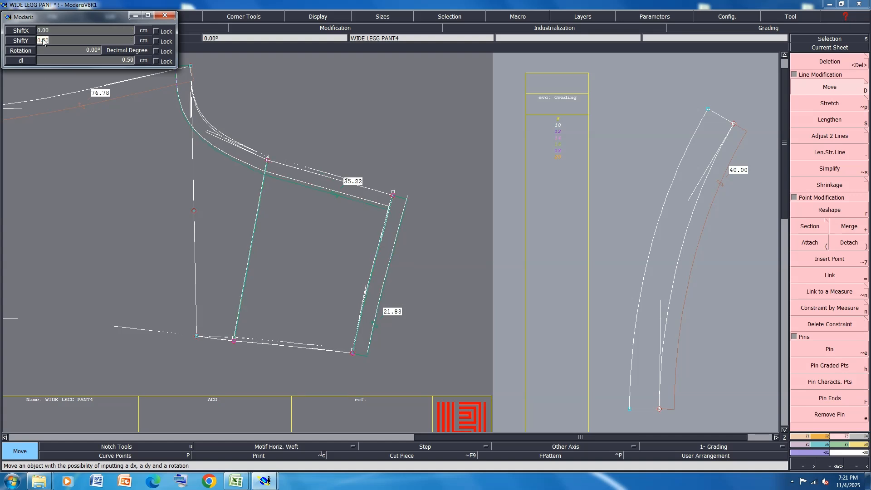
key("Return")
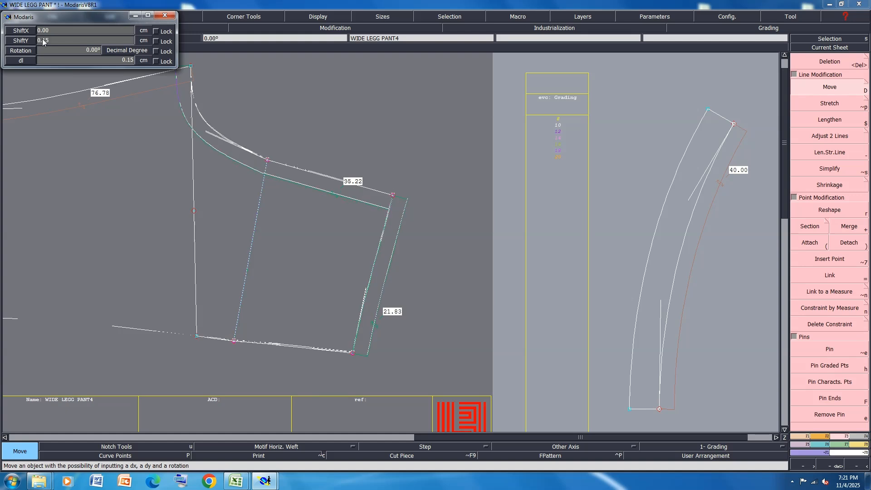
left_click(370, 140)
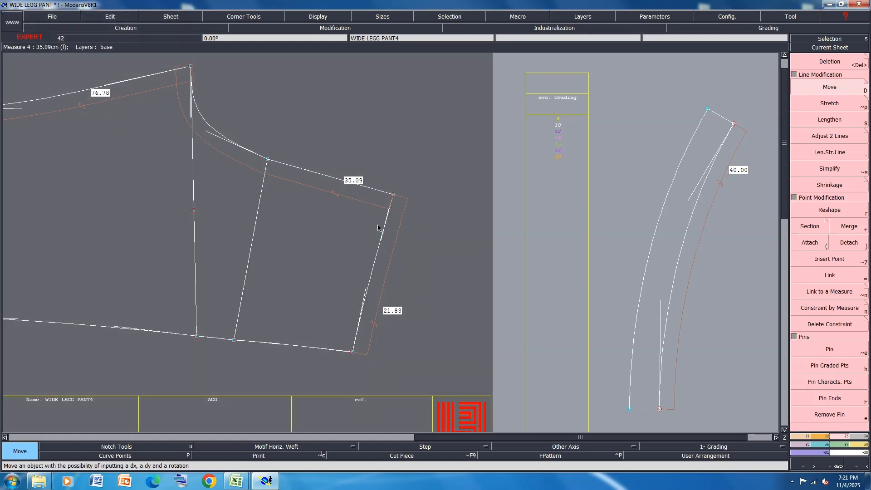
Smooth PANT4's crotch curve by repositioning the handles at its crotch point and hip ends.
scroll(344, 202, "down", 2)
scroll(328, 171, "up", 3)
key("r")
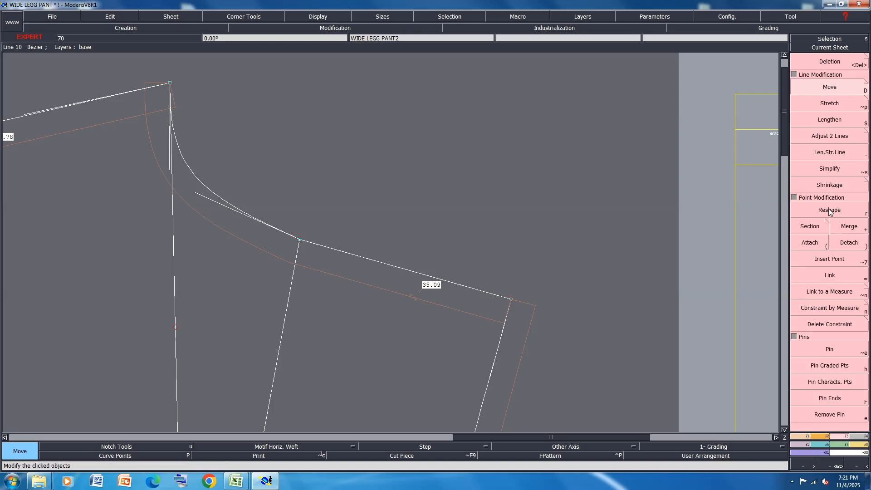
left_click(194, 193)
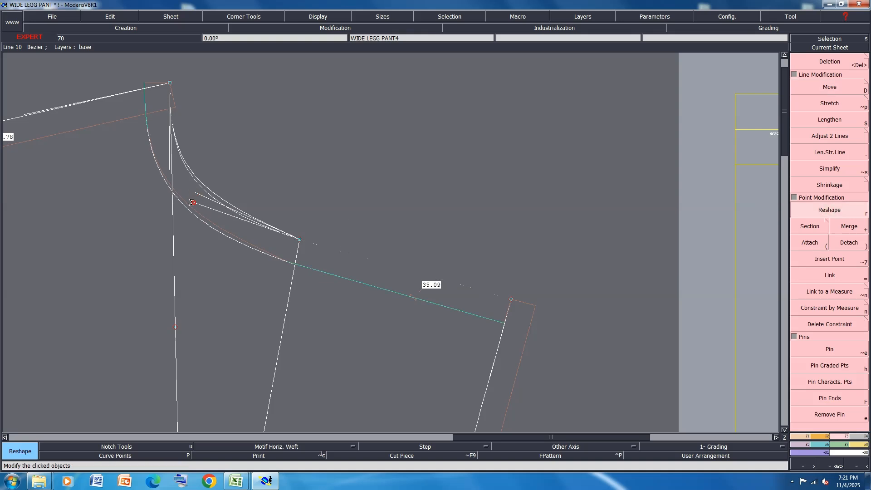
left_click(194, 202)
left_click(169, 170)
left_click(175, 172)
left_click(175, 172)
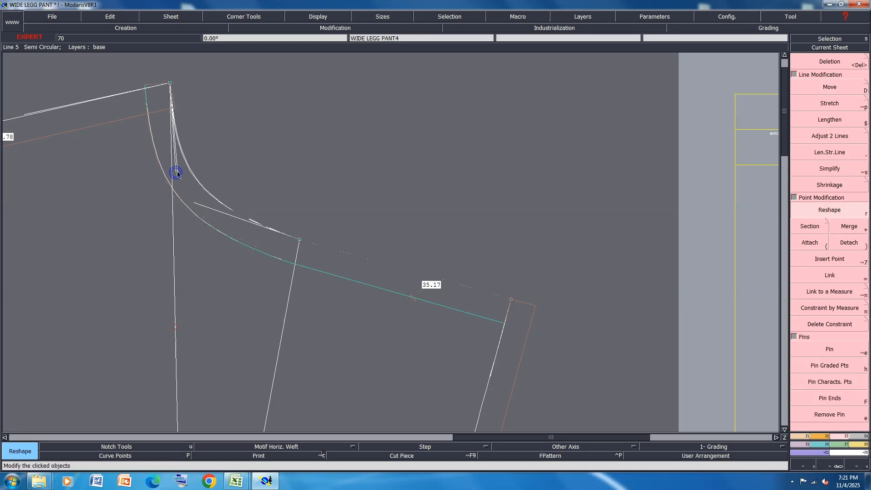
left_click(176, 169)
left_click(176, 168)
left_click(175, 156)
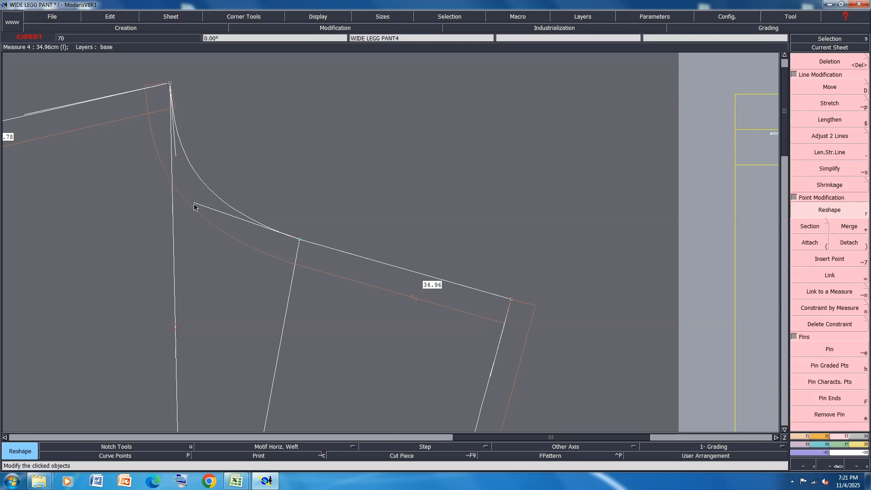
left_click(193, 203)
left_click(186, 203)
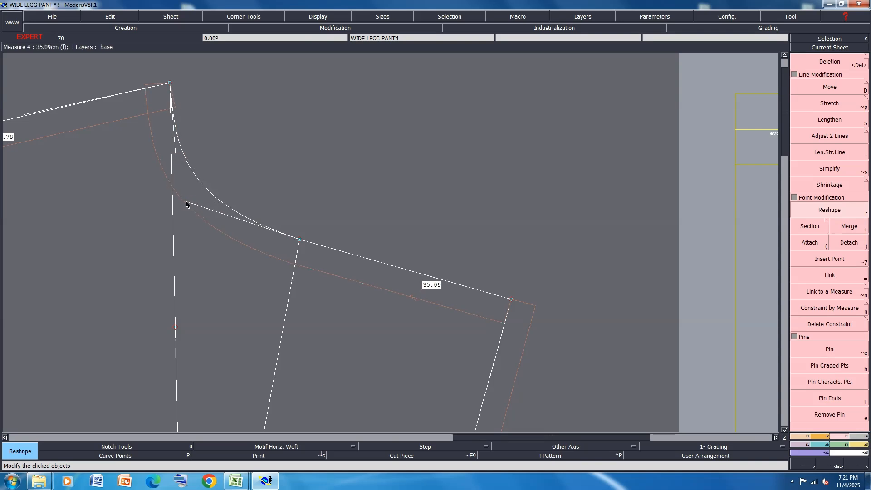
Fine-tune the curve handle at the hip end of PANT4's crotch curve.
left_click(186, 203)
left_click(184, 202)
scroll(277, 186, "down", 8)
scroll(224, 162, "up", 7)
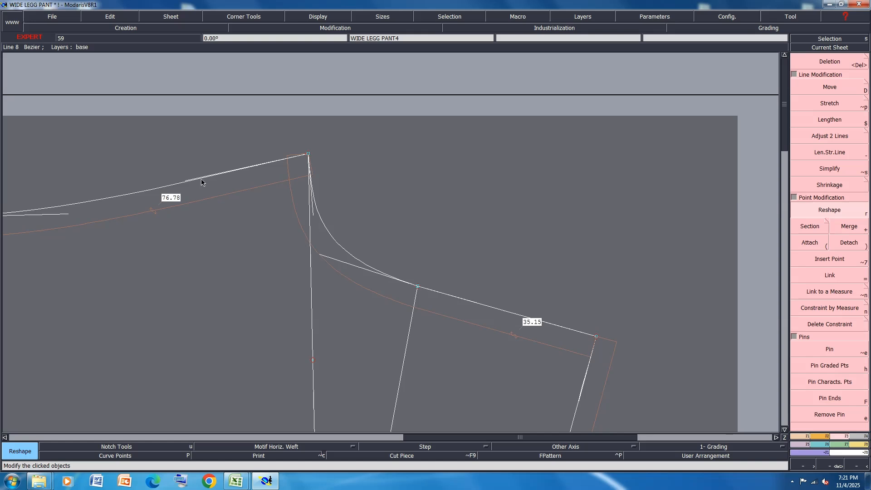
scroll(191, 183, "down", 5)
scroll(320, 228, "up", 5)
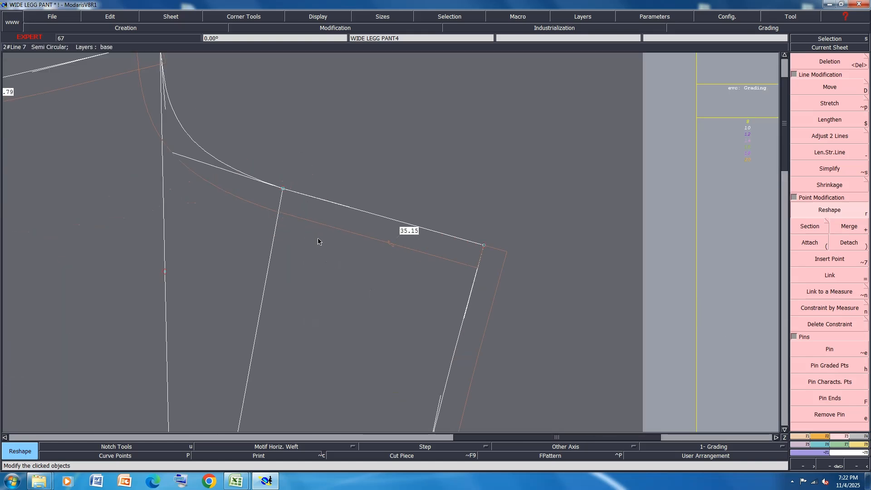
scroll(372, 209, "down", 3)
Move the waist end point of PANT4's back rise by 0.35 cm in X and 0 in Y.
key("d")
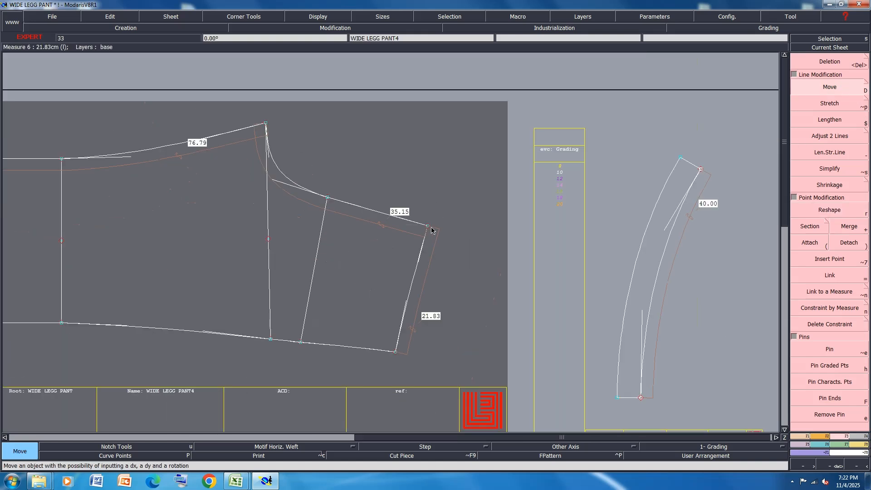
left_click(427, 229)
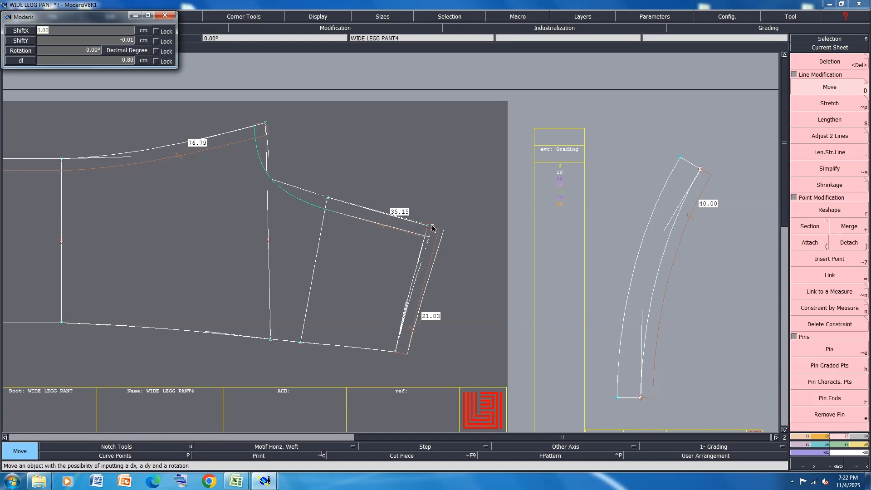
type(".35")
key("Tab")
type("0")
key("Return")
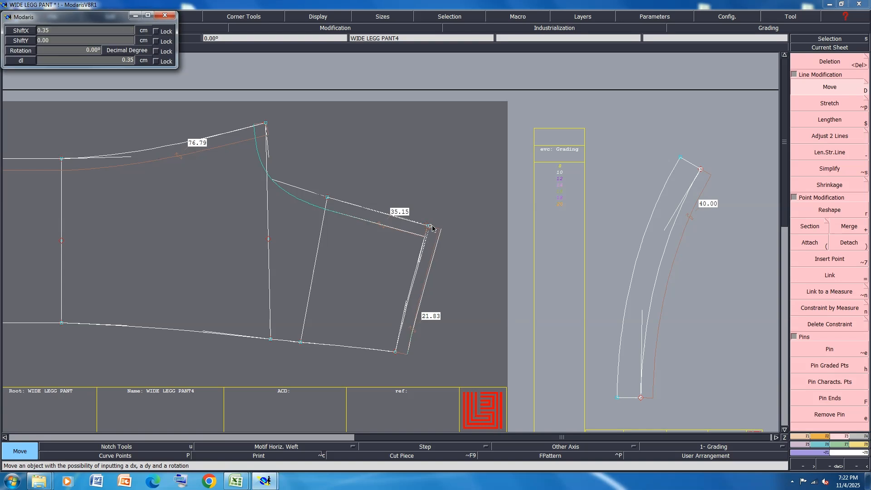
scroll(439, 206, "down", 3)
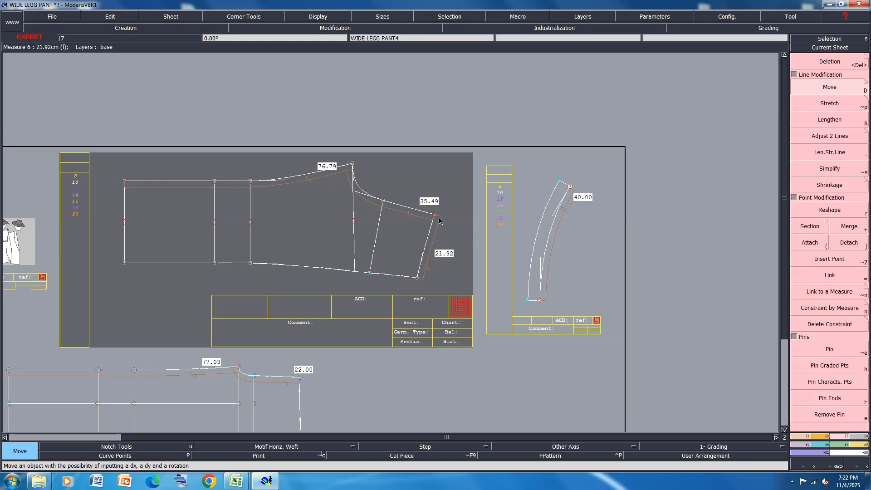
scroll(392, 297, "up", 3)
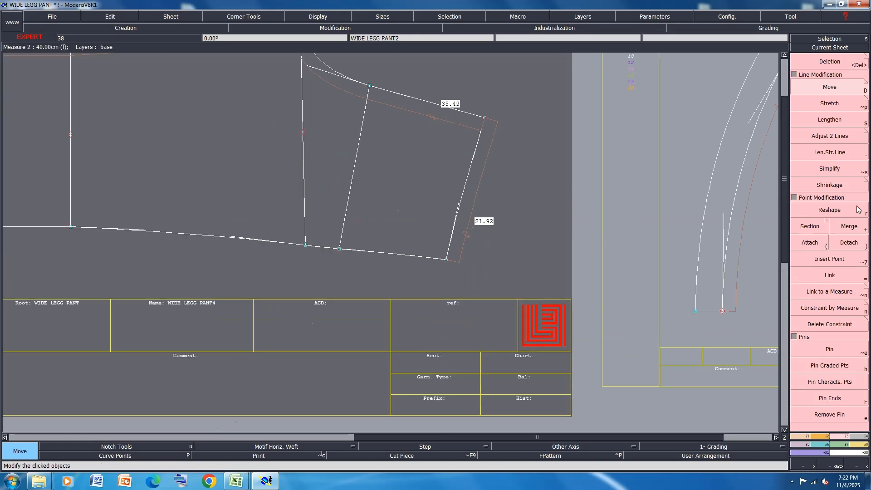
Straighten PANT4's side seam between hip and waist by reshaping its two curve handles.
key("r")
scroll(396, 255, "up", 3)
left_click(450, 253)
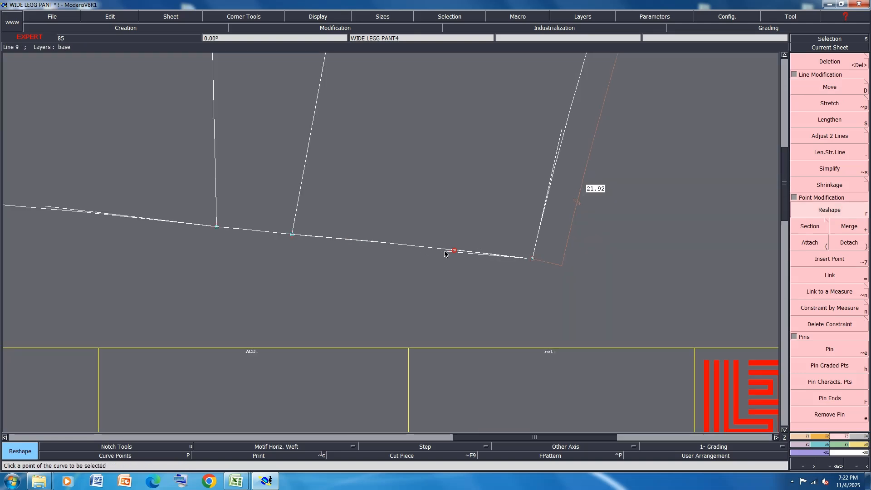
left_click(387, 246)
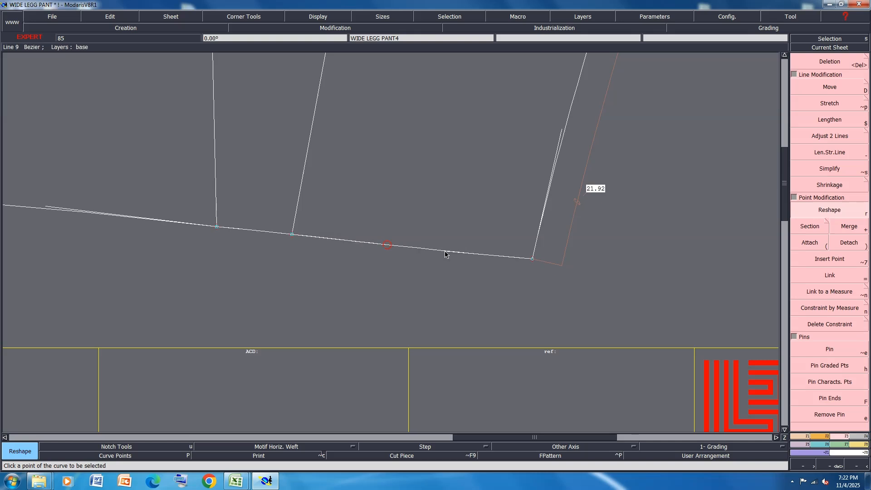
left_click(447, 253)
scroll(463, 277, "down", 3)
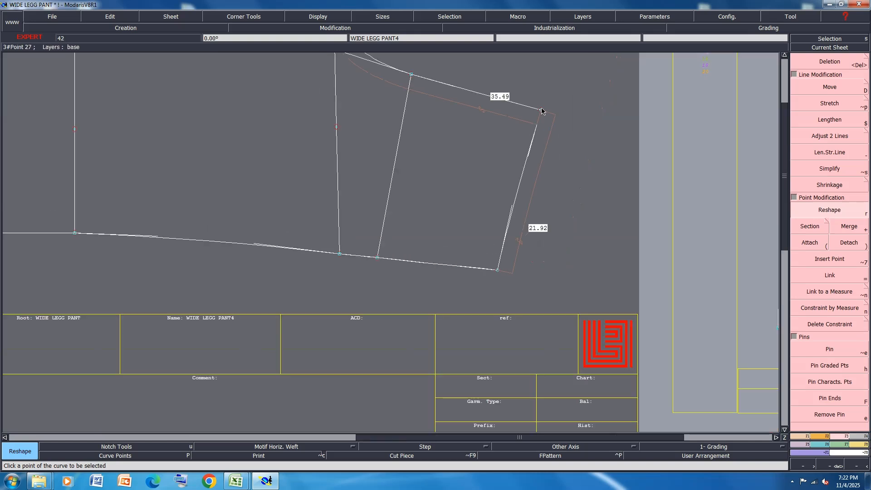
Try mirroring PANT4's waistline across an axis drawn along the waist end of the back rise.
key("shift+s")
left_click(542, 111)
left_click(514, 103)
key("y")
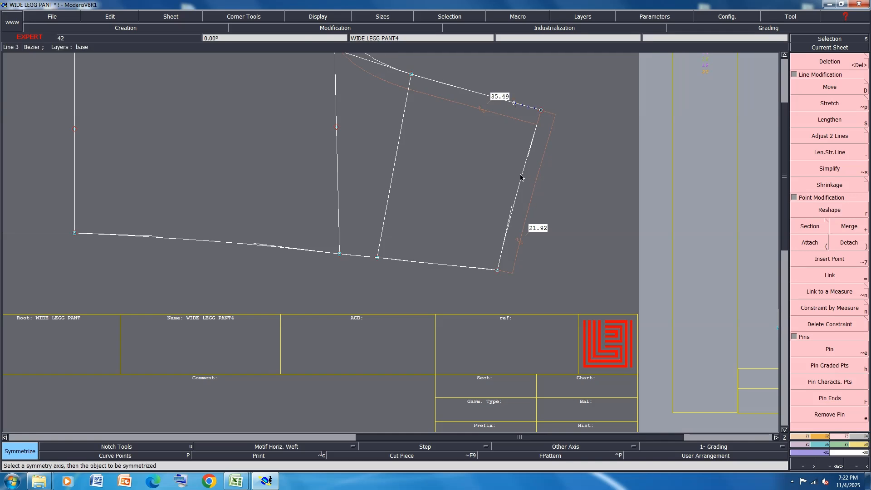
left_click(522, 179)
scroll(496, 257, "down", 1)
scroll(524, 226, "up", 1)
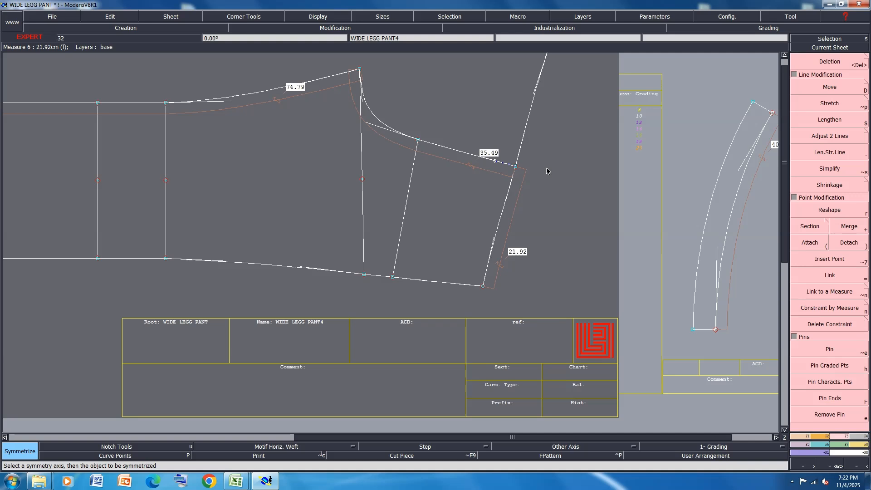
key("ctrl+z")
key("ctrl+z")
Move both end points of PANT4's waistline together by 0 cm in X and -0.5 cm in Y.
right_click_drag(456, 316, 548, 138)
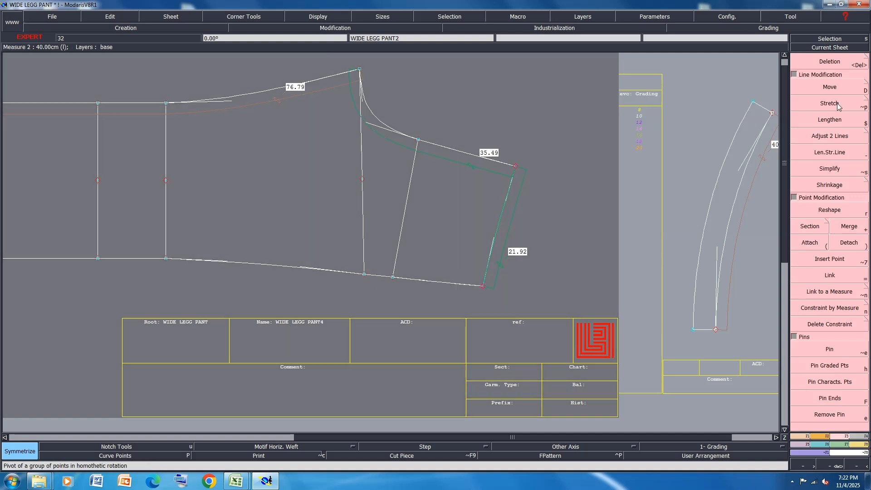
left_click(830, 87)
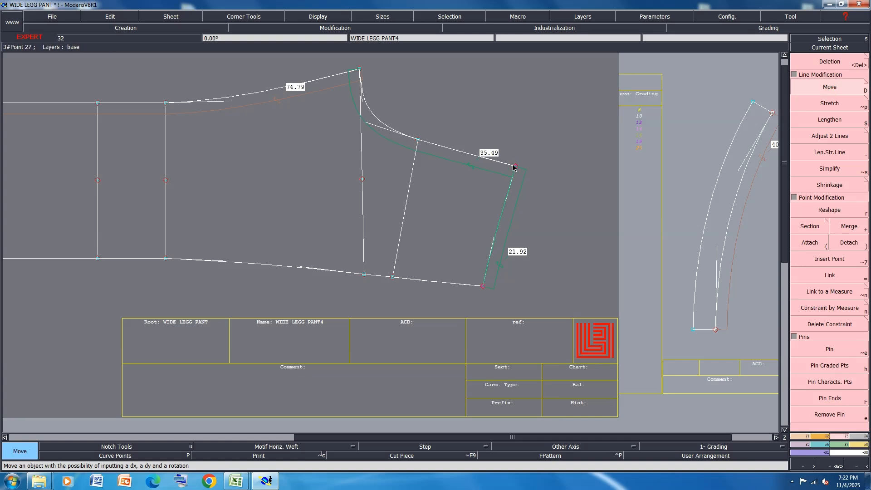
left_click(513, 168)
key("Down")
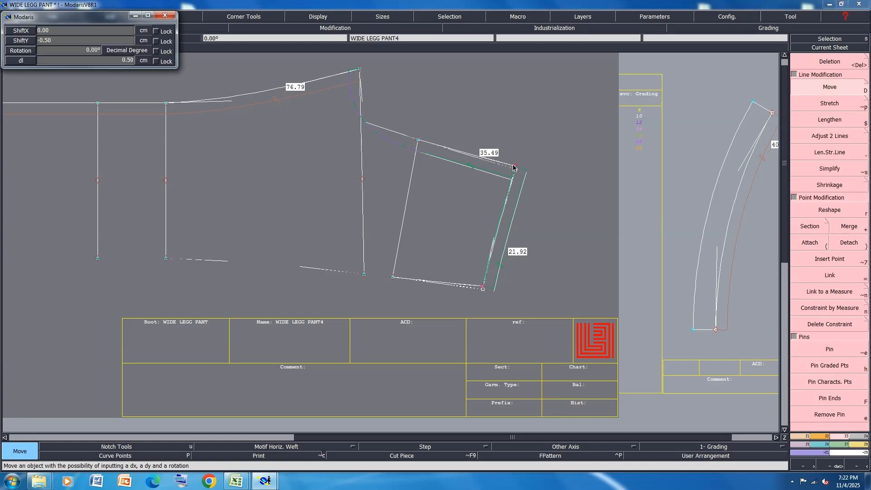
key("Return")
Move the waist end point of PANT4's back rise by -0.13 cm in X and 0 in Y.
left_click(515, 170)
key("Down")
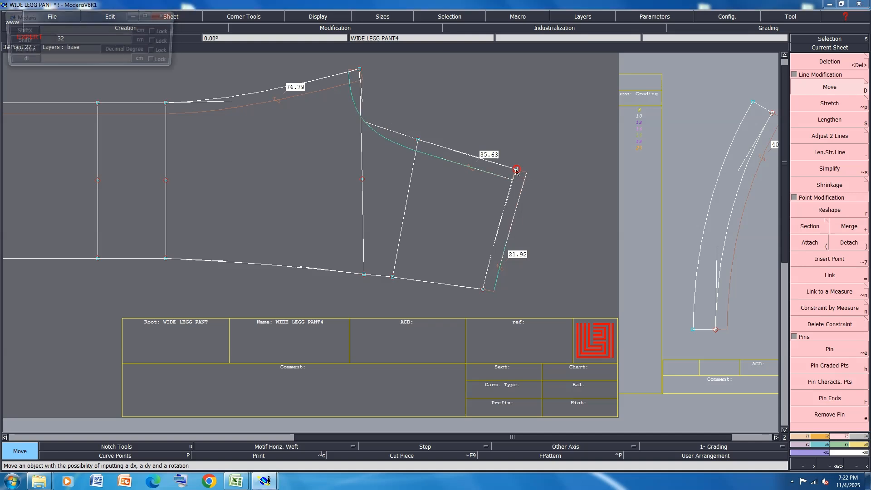
key("BackSpace")
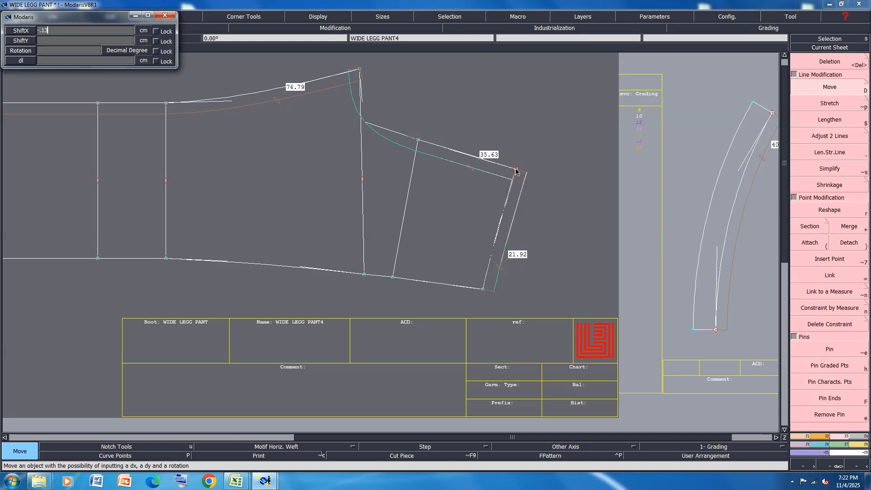
type("-.13")
key("Tab")
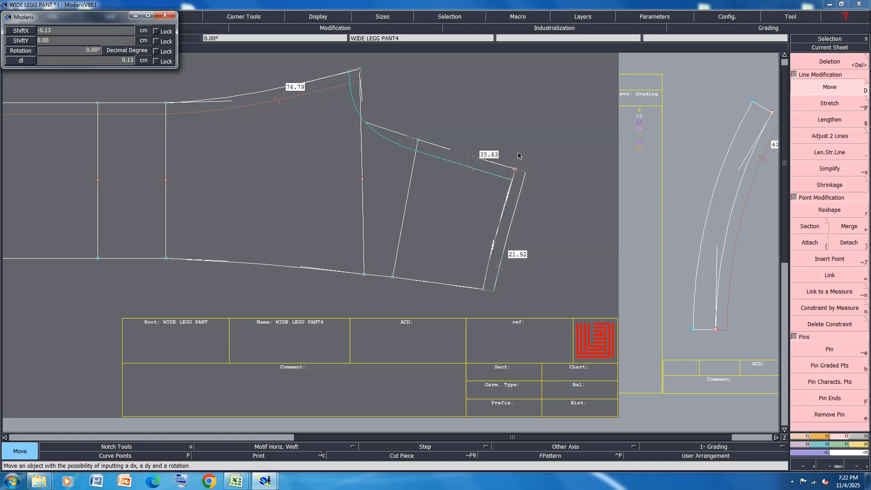
key("Return")
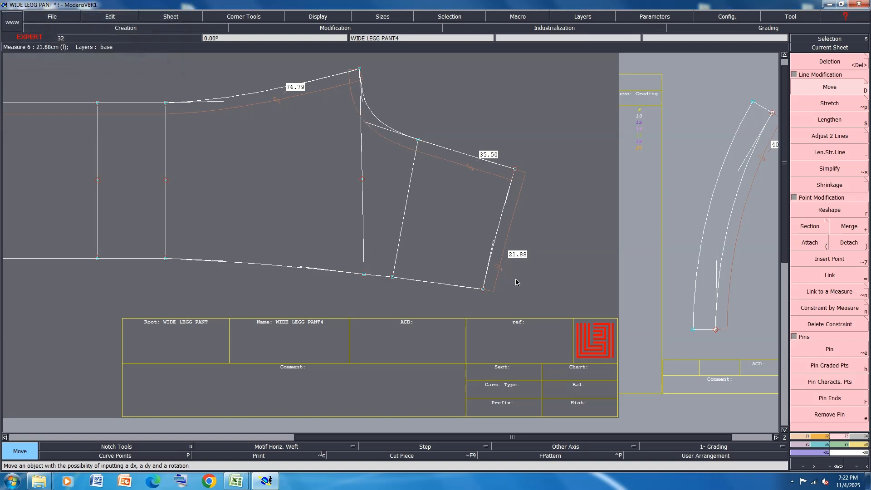
Move the waist end point of PANT4's side seam by 0 cm in X and -0.8 cm in Y.
left_click(483, 291)
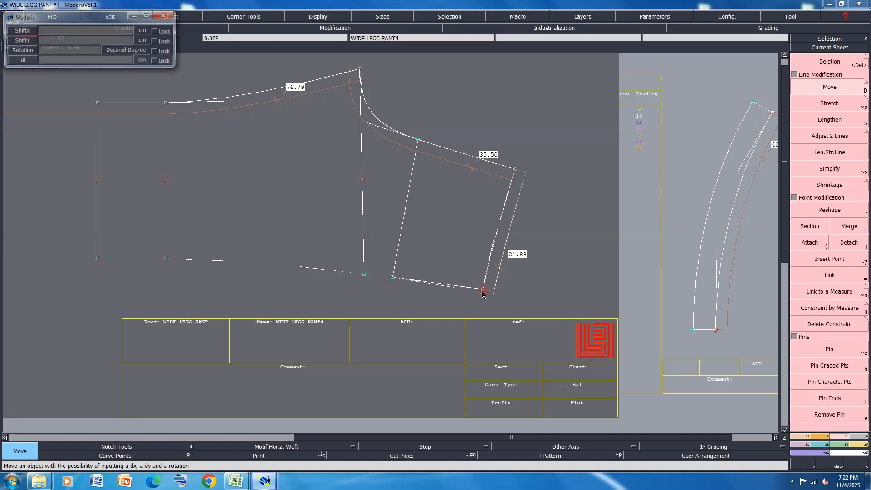
key("Tab")
key("Tab")
type("-")
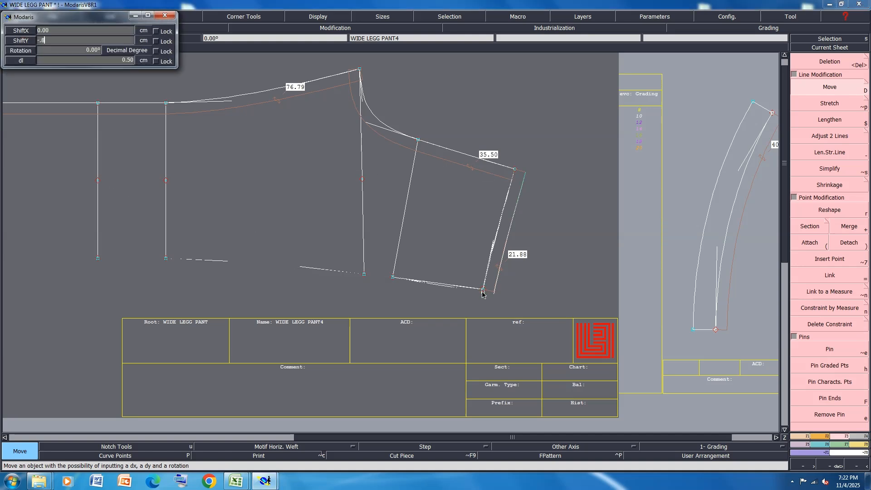
type(".8")
key("Return")
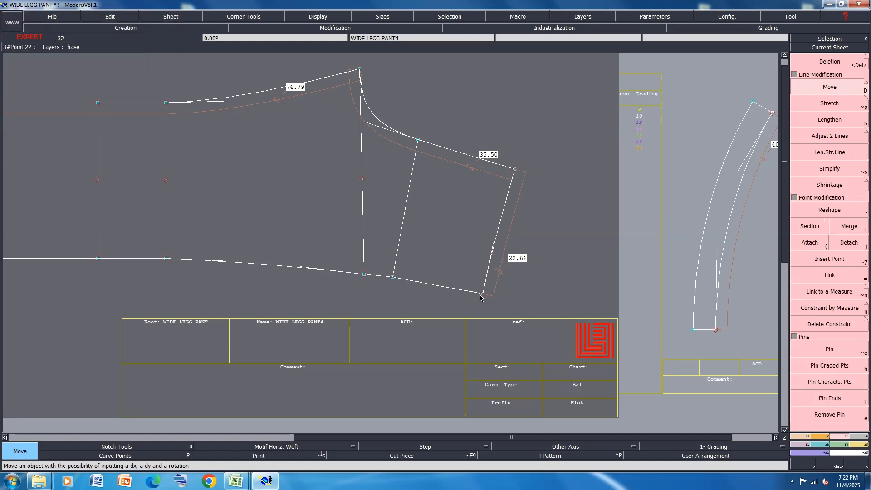
Move the side seam's waist point in Y by 0.35 cm and by a further 0.07 cm.
left_click(482, 296)
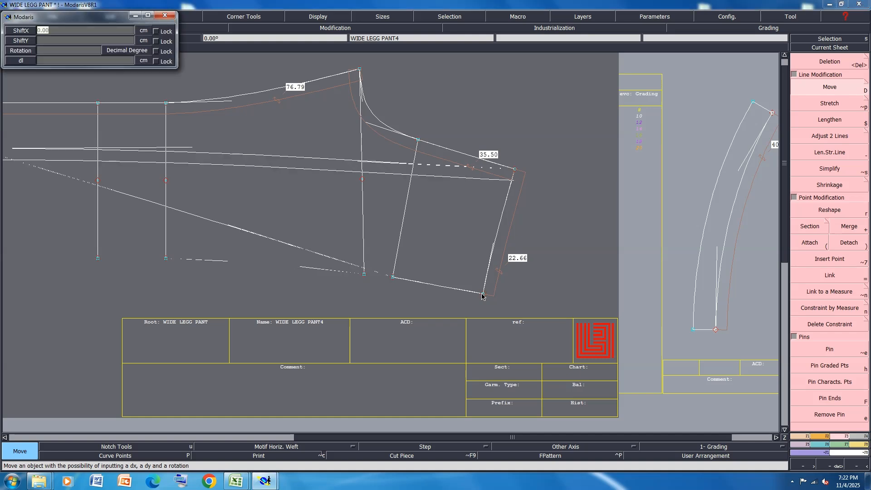
type(".35")
key("Return")
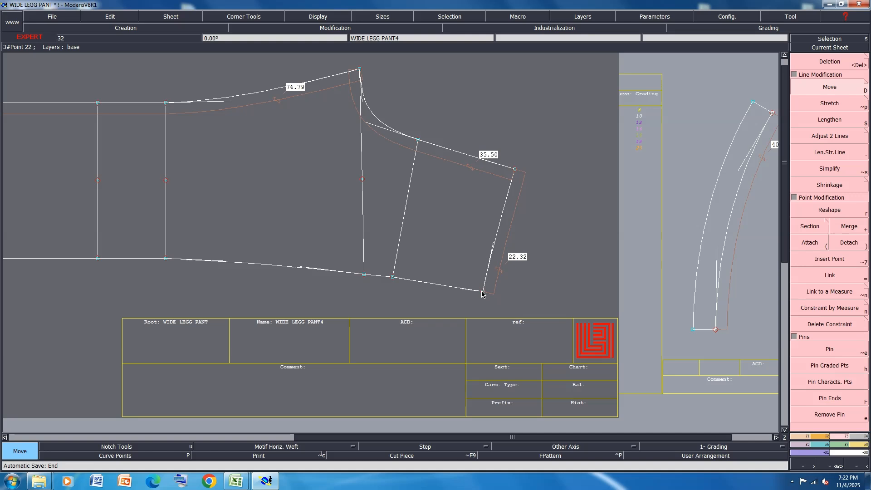
left_click(482, 294)
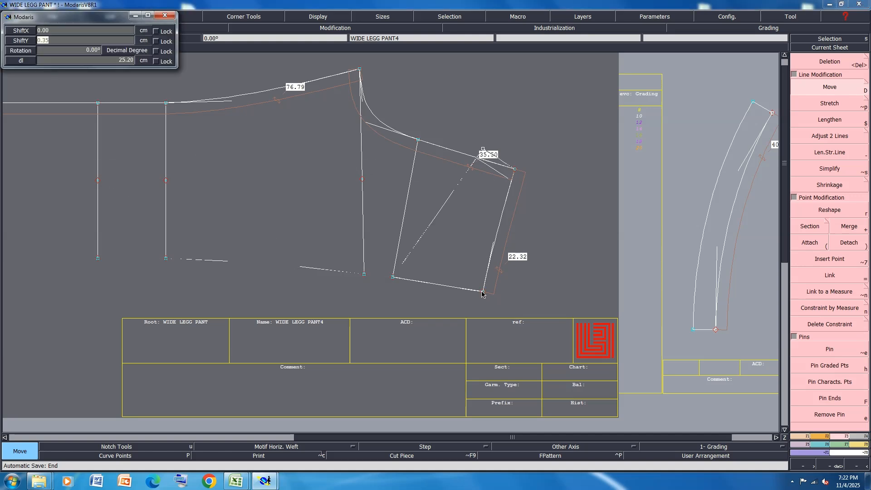
type(".07")
key("Return")
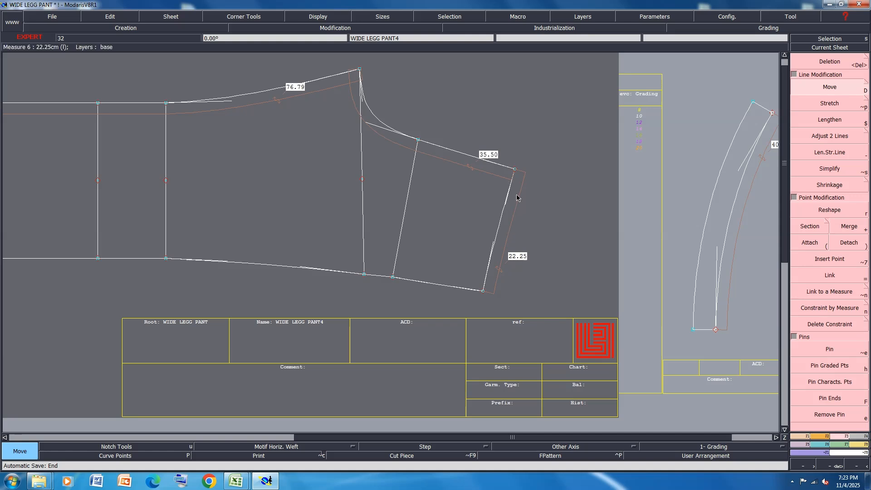
Create a symmetry axis on the upper back rise, mirror the adjusted waistline across it, and undo the mirroring.
key("shift+a")
left_click(514, 169)
left_click(491, 162)
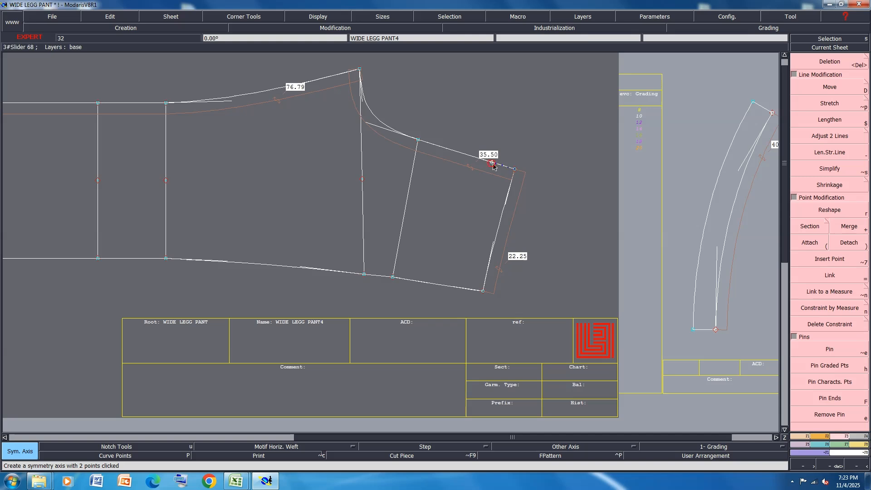
key("shift+s")
left_click(498, 230)
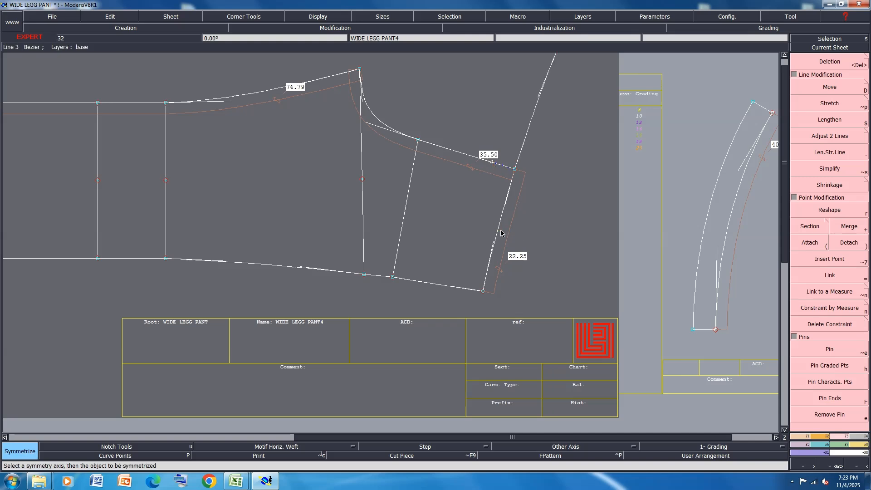
key("ctrl+z")
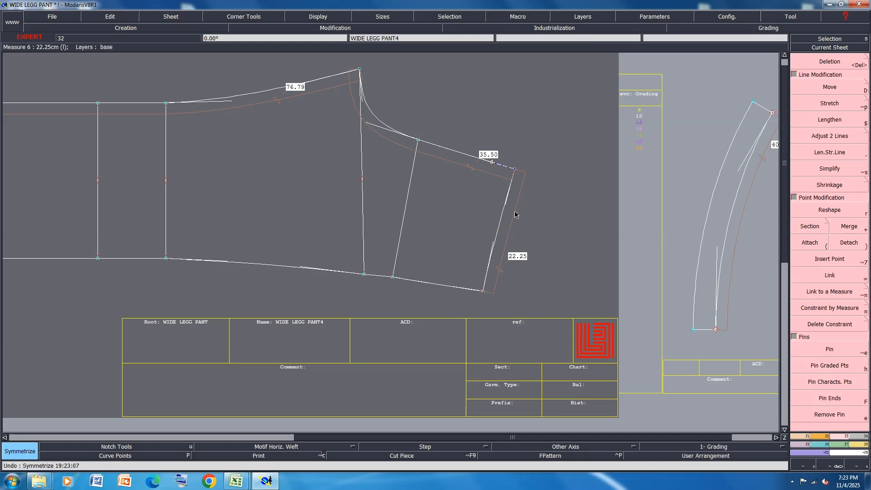
Move both end points of PANT4's waistline together by 0 cm in X and 0.25 cm in Y.
left_click_drag(552, 120, 460, 313)
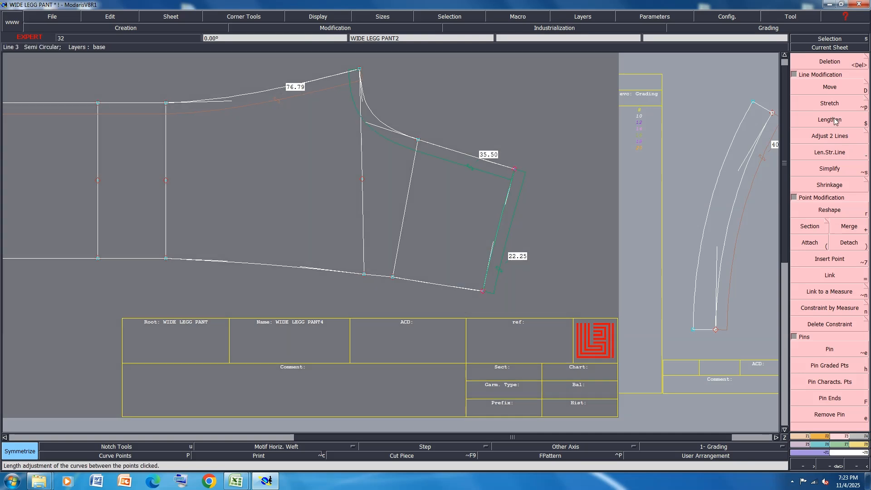
key("d")
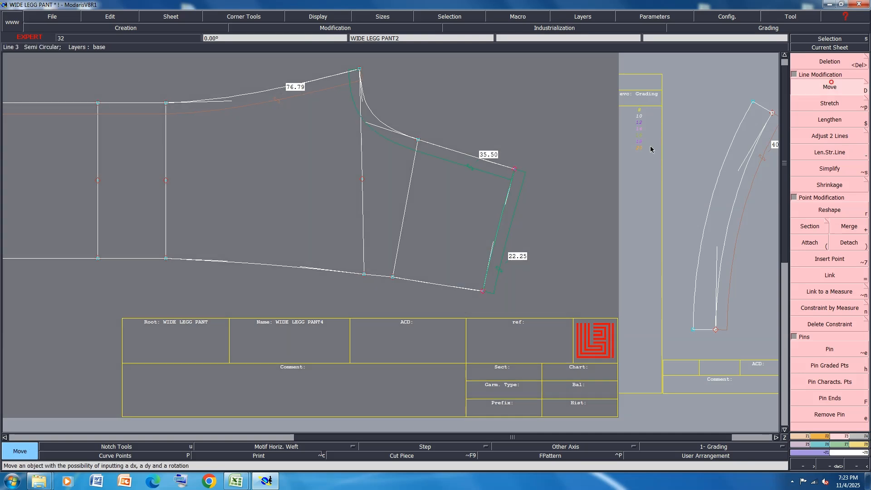
left_click(515, 170)
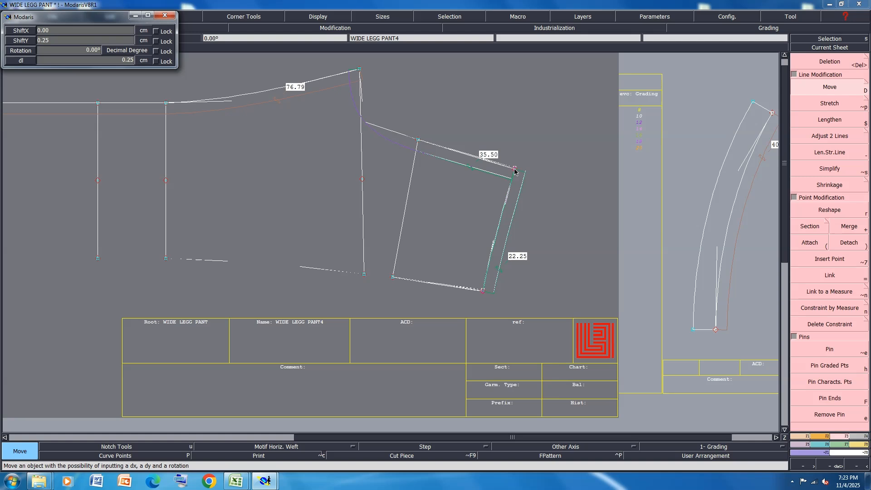
key("Return")
Move PANT4's hip and waist points together by -0.1 cm in Y.
scroll(432, 285, "up", 2)
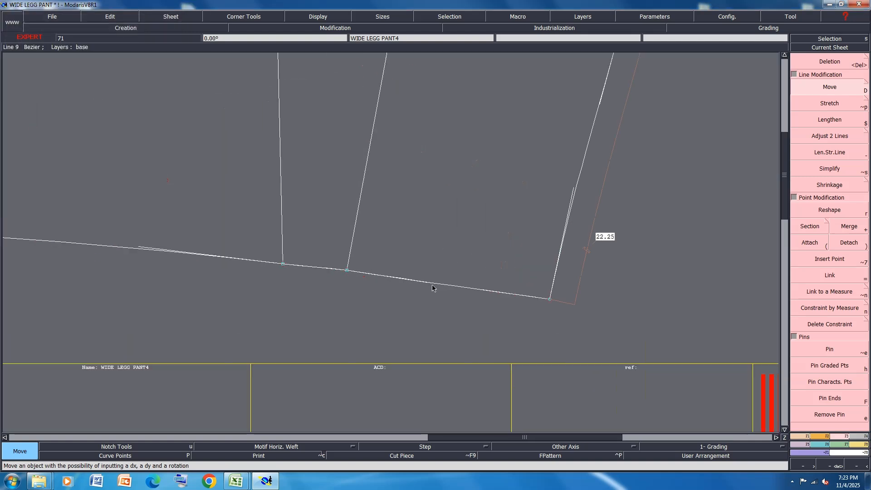
scroll(432, 285, "down", 1)
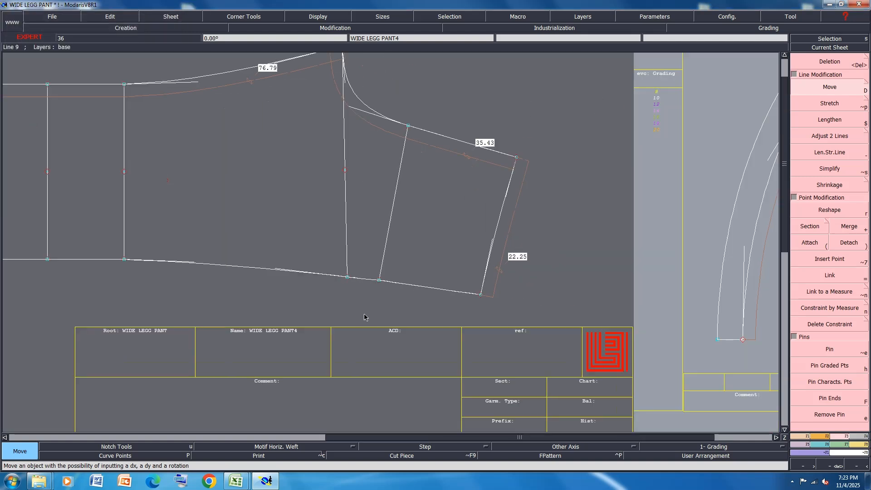
left_click(379, 280)
left_click(379, 281)
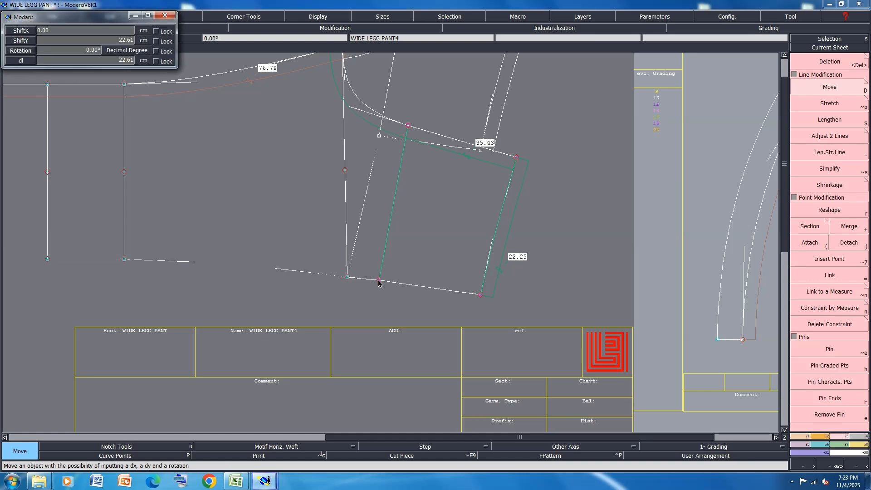
type("-.1")
key("Return")
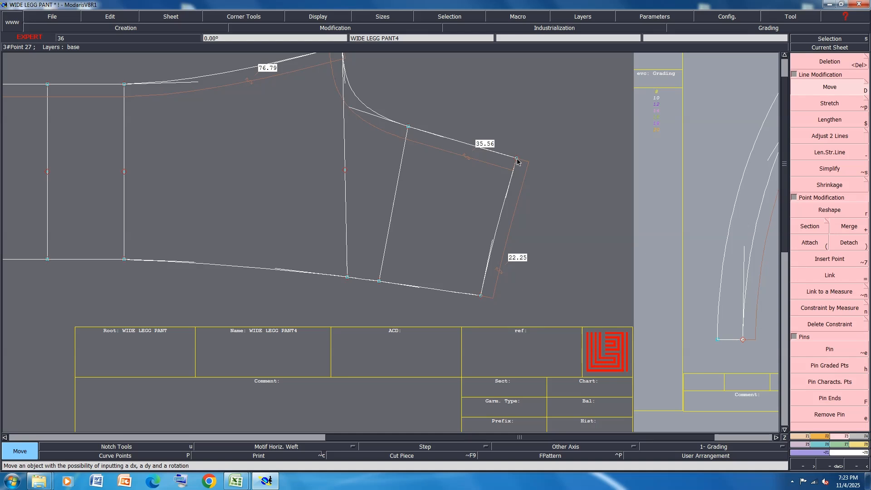
Move the back-rise end point of PANT4's waistline by -0.06 cm in X and 0 cm in Y.
left_click(517, 160)
type("-0.0")
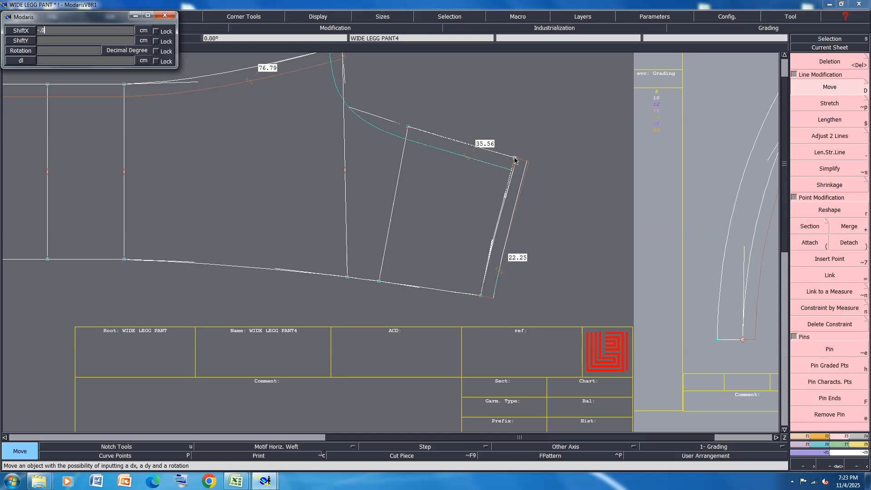
type("6")
key("Tab")
key("Return")
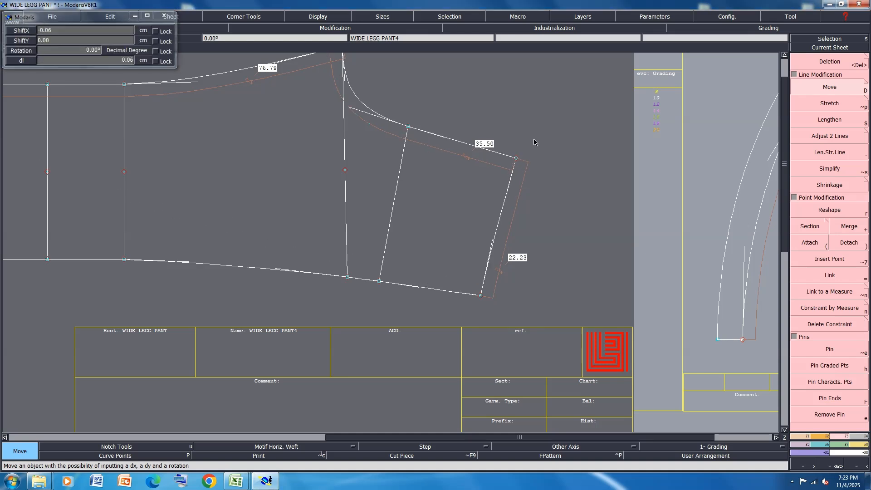
Mirror PANT4's waistline across a symmetry axis on the upper back rise, start a straight line for comparison, and undo the whole construction.
key("shift+s")
left_click(515, 158)
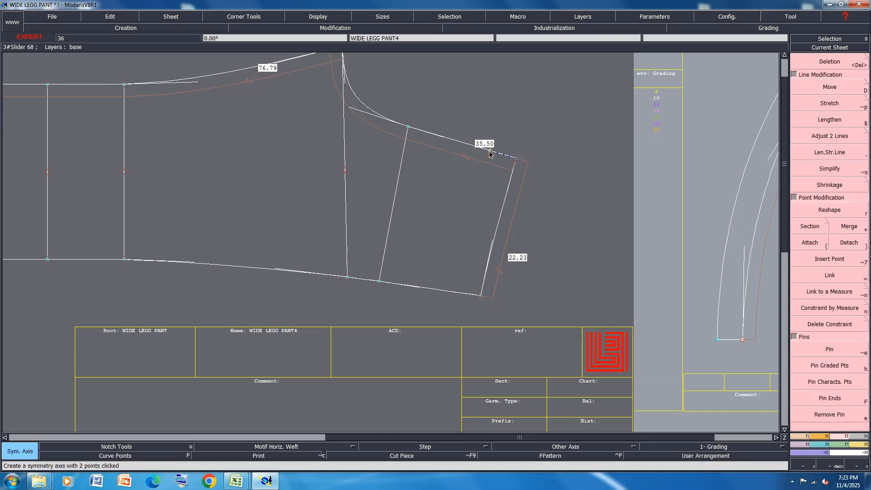
left_click(500, 211)
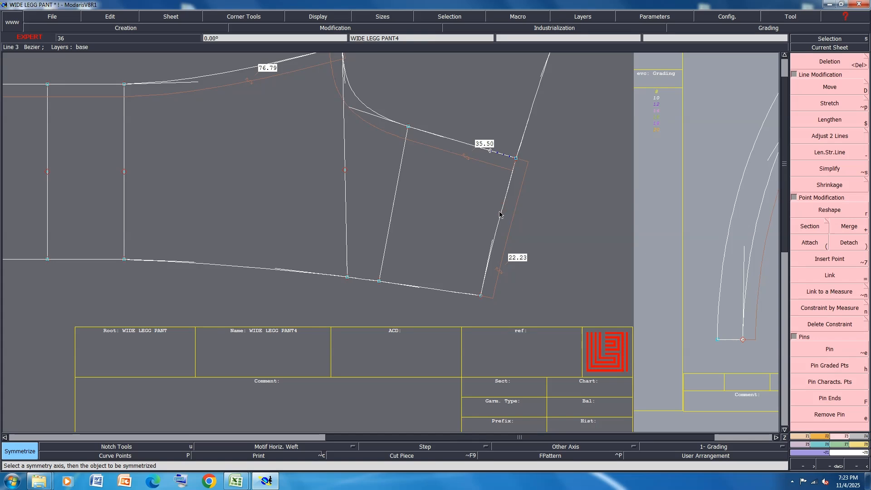
scroll(511, 201, "down", 4)
scroll(516, 195, "up", 2)
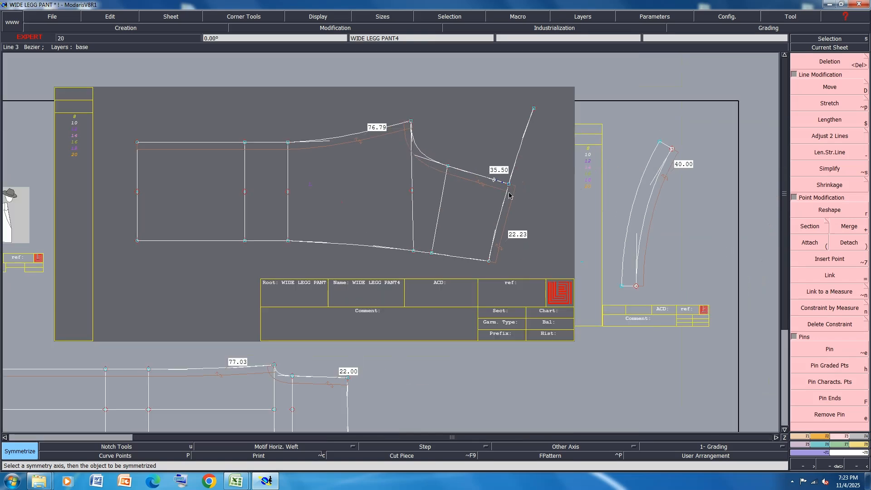
key("l")
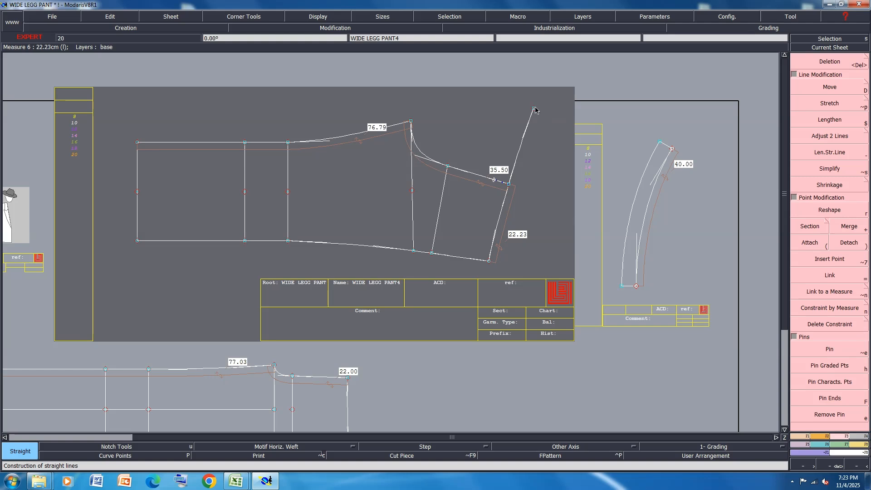
left_click(534, 109)
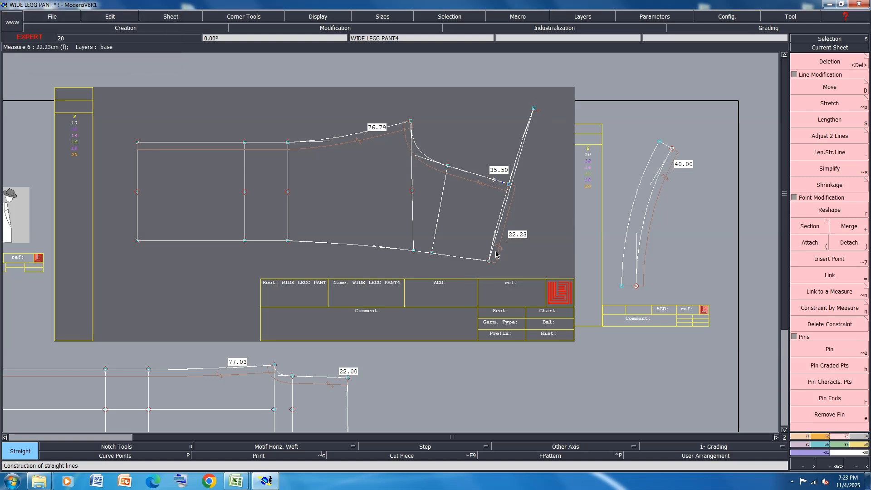
key("ctrl+z")
key("ctrl+z")
key("ctrl+z")
Reshape PANT4's side seam by adjusting the curve handle near the knee, and save the model despite the anomalies listed.
scroll(491, 244, "up", 2)
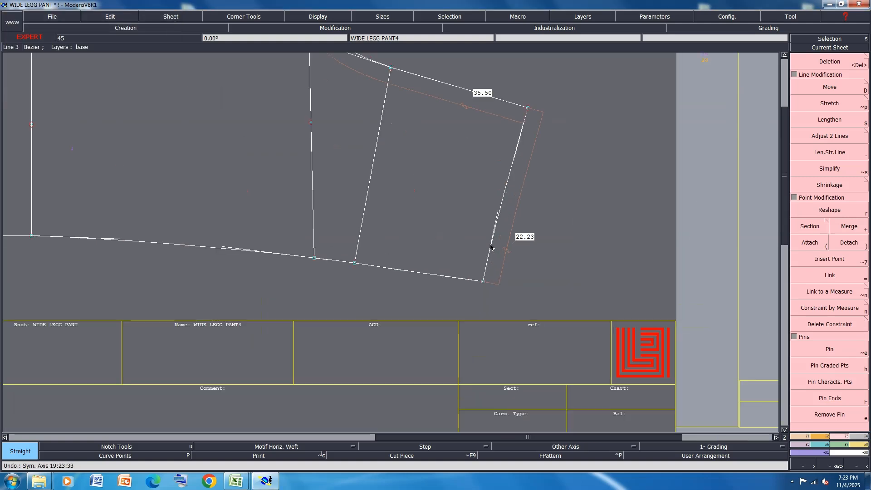
scroll(424, 280, "up", 2)
key("r")
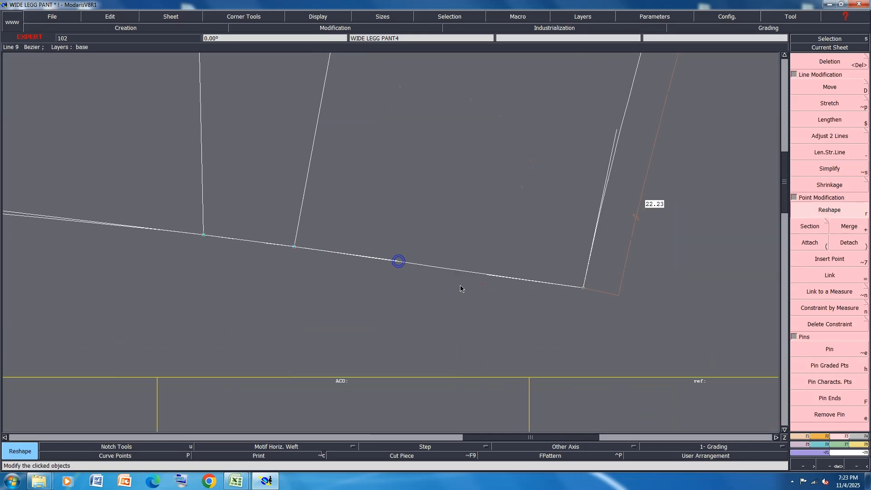
scroll(461, 288, "down", 3)
scroll(274, 262, "up", 2)
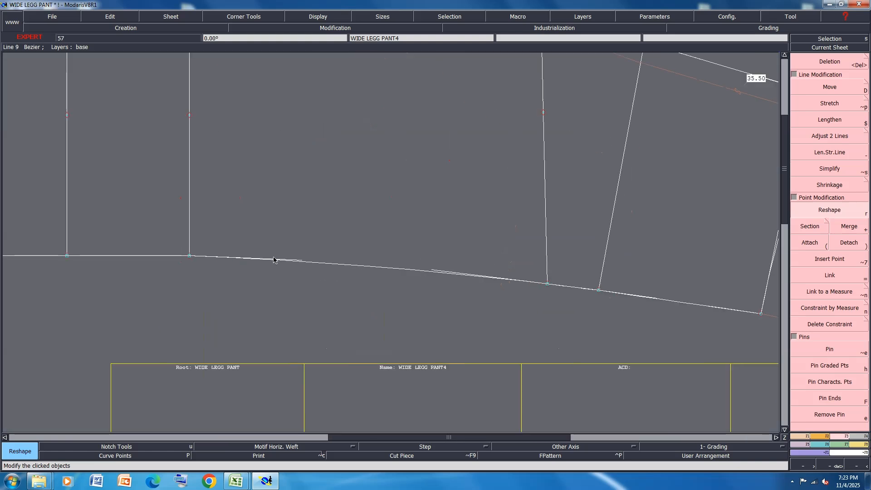
left_click(299, 260)
left_click(316, 259)
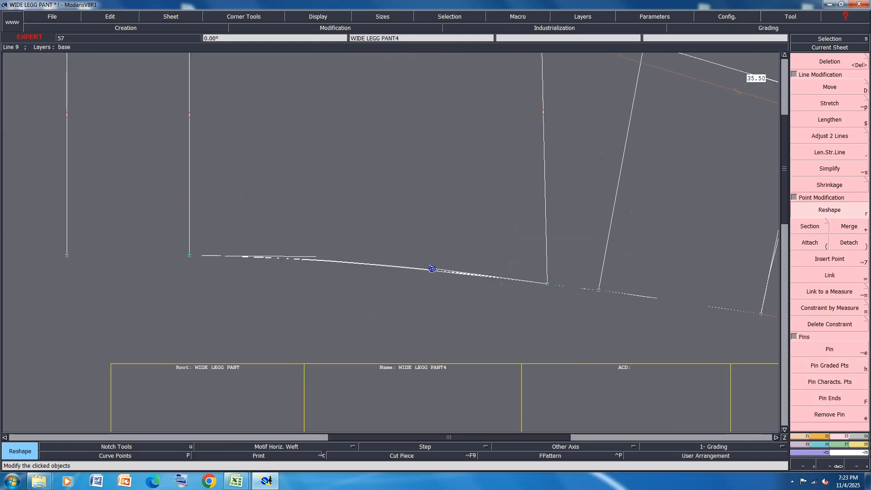
scroll(433, 284, "down", 2)
key("ctrl+s")
left_click(368, 294)
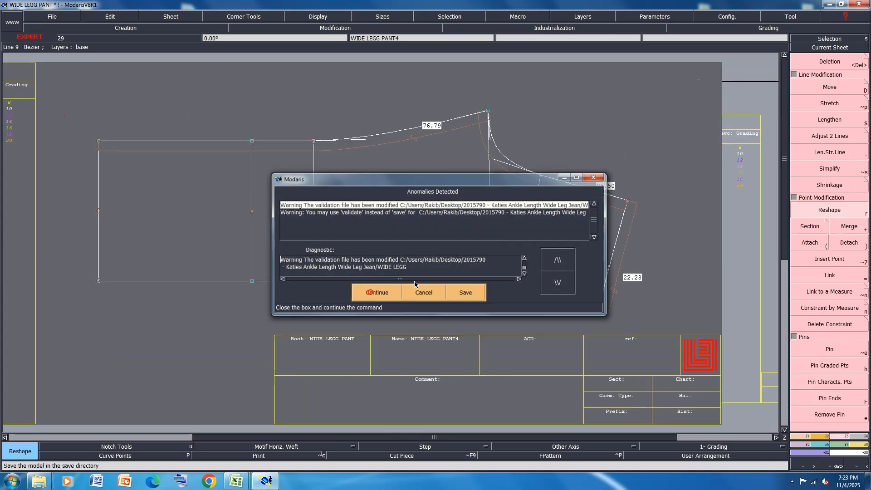
Move all PANT4 points from the crotch line up to the waist together by -0.5 cm in Y.
scroll(519, 216, "down", 2)
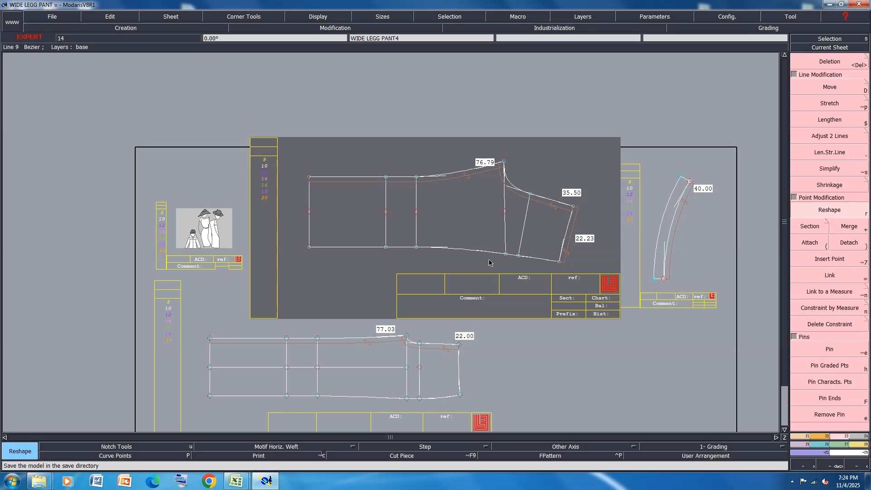
scroll(489, 262, "up", 4)
scroll(480, 263, "down", 2)
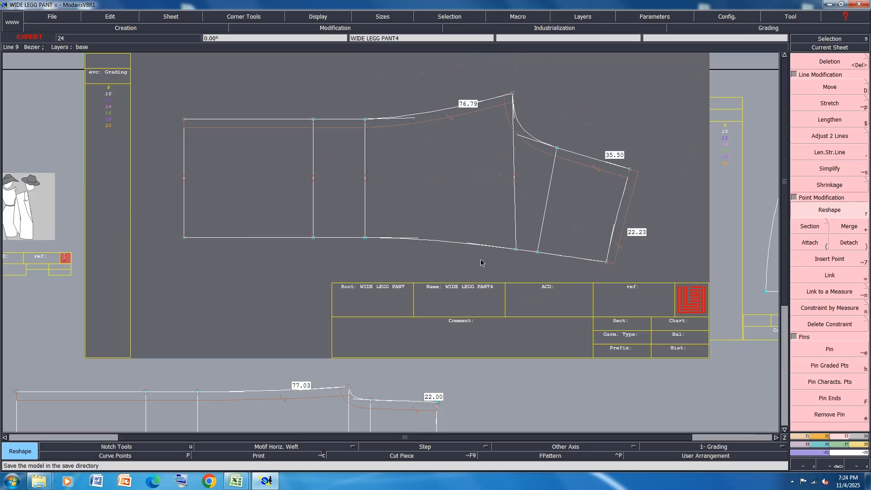
left_click_drag(669, 72, 463, 287)
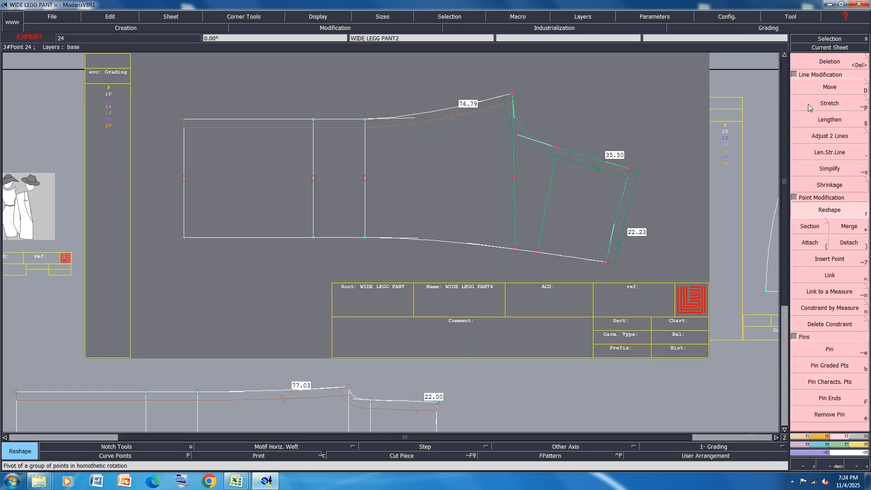
left_click(820, 87)
left_click(513, 94)
key("Down")
key("Down")
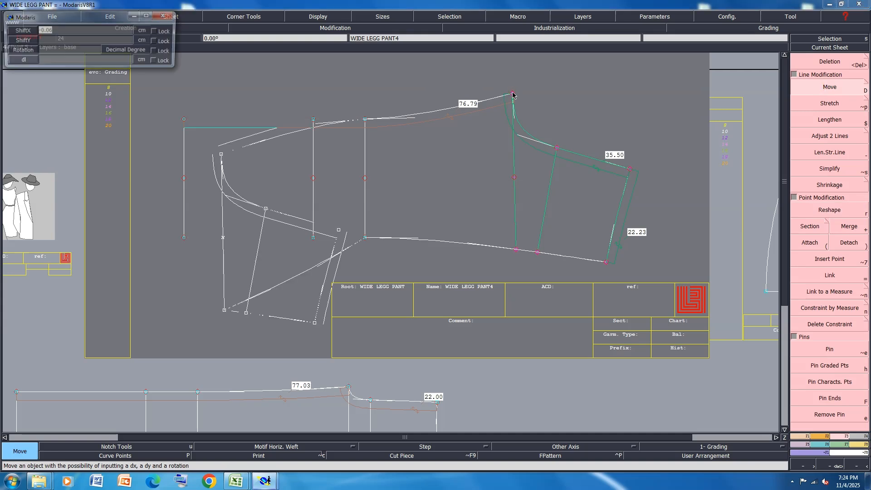
type("-.5")
key("Return")
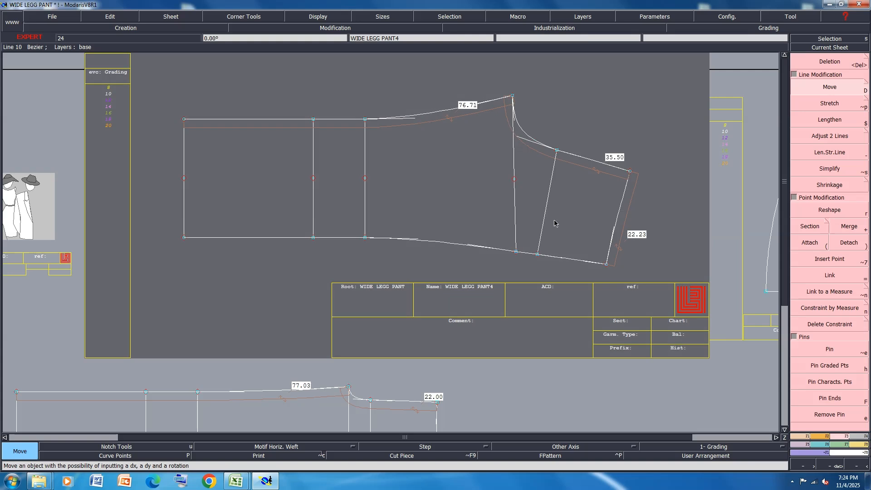
Reshape PANT4's inseam by adjusting the curve handle near the knee, and save the model.
scroll(486, 257, "up", 2)
scroll(486, 257, "up", 1)
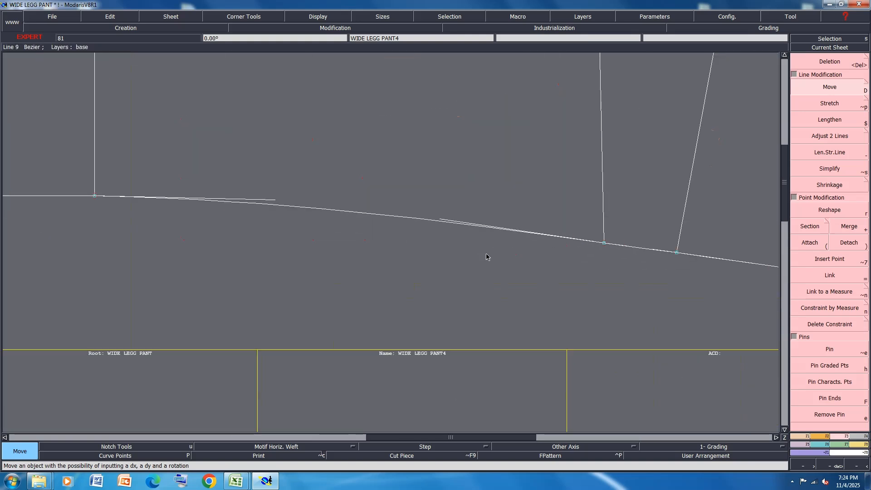
scroll(453, 250, "down", 3)
scroll(430, 134, "up", 2)
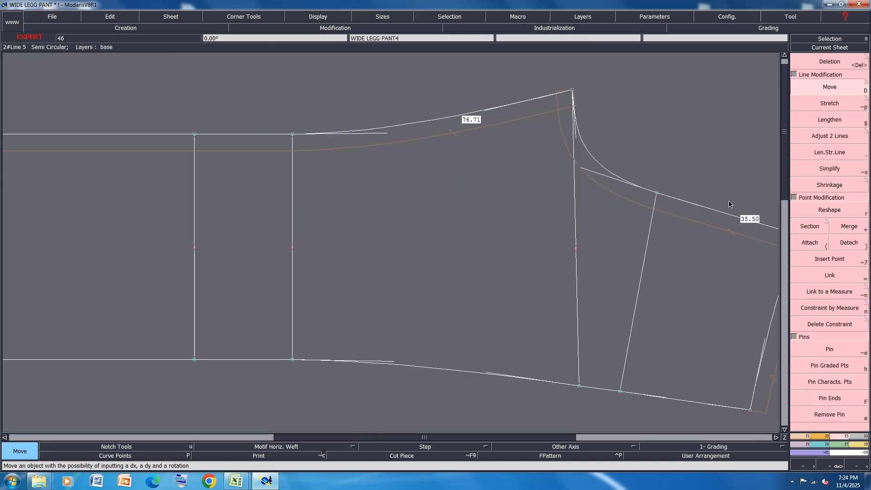
key("r")
scroll(430, 104, "up", 1)
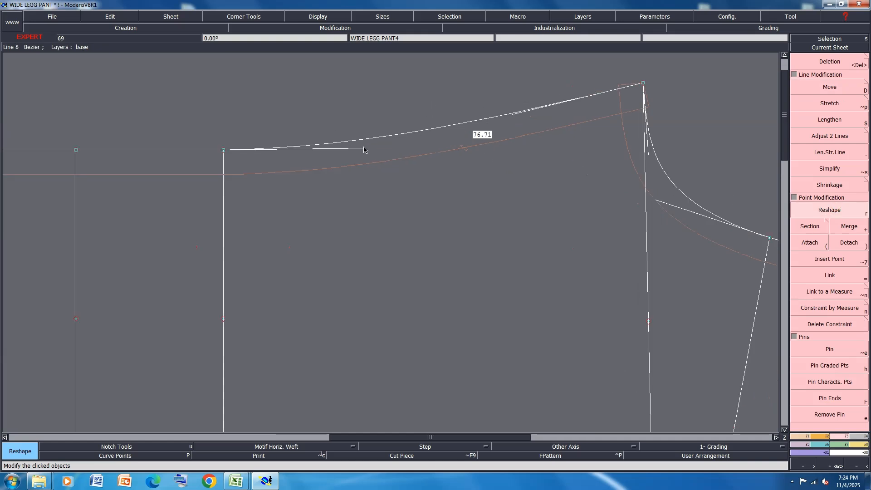
left_click(364, 147)
scroll(464, 157, "down", 2)
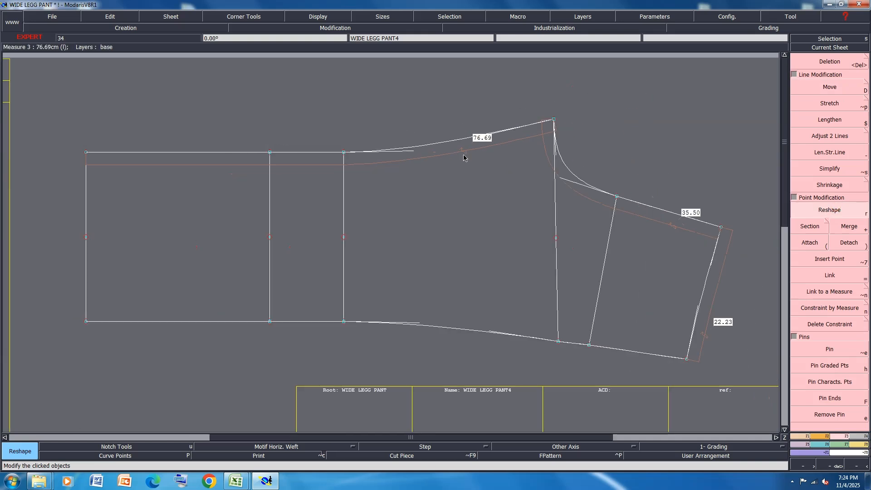
key("ctrl+s")
left_click(390, 296)
Marry the front pant piece onto PANT4 at the crotch point and pivot it along the inseam to compare both seams.
scroll(414, 221, "down", 2)
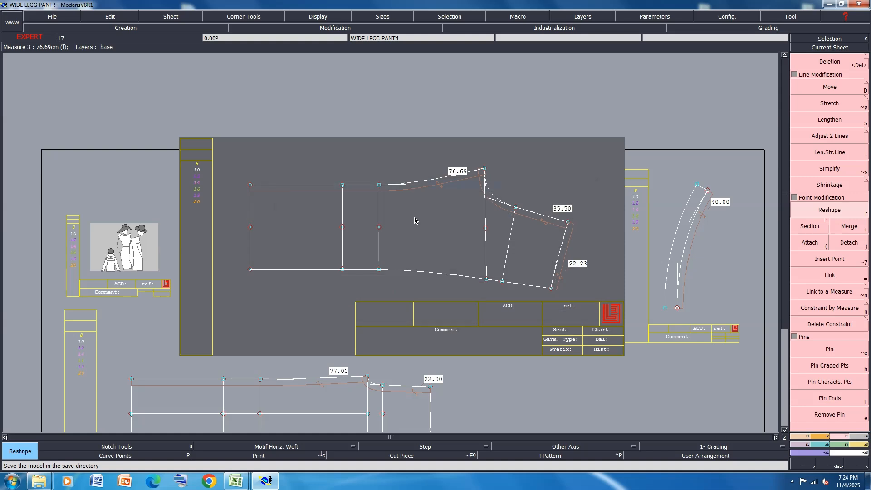
key("m")
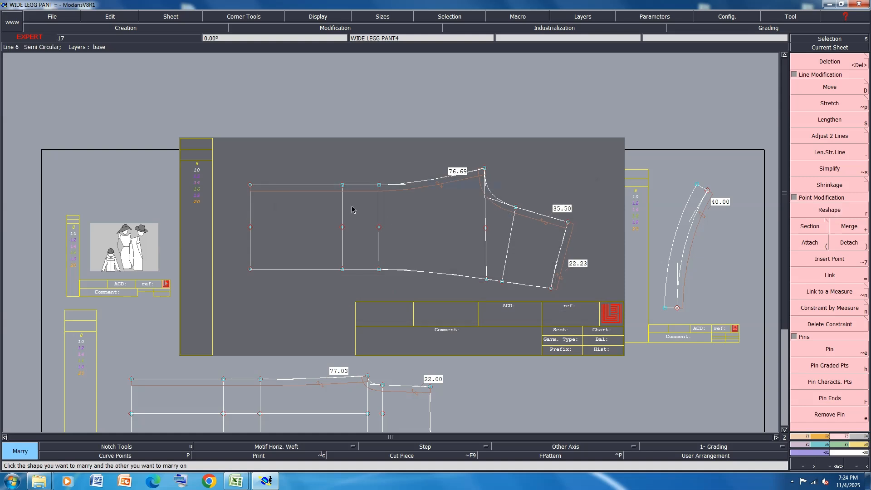
left_click(368, 376)
left_click(484, 169)
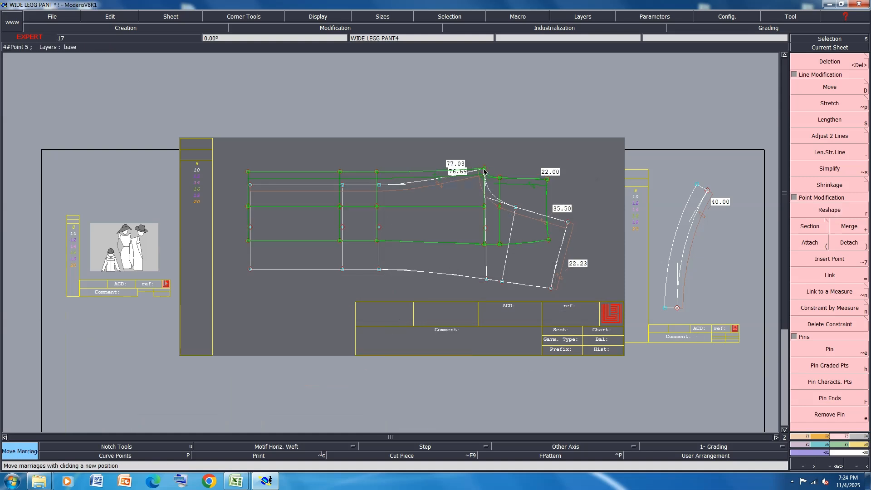
scroll(484, 172, "up", 3)
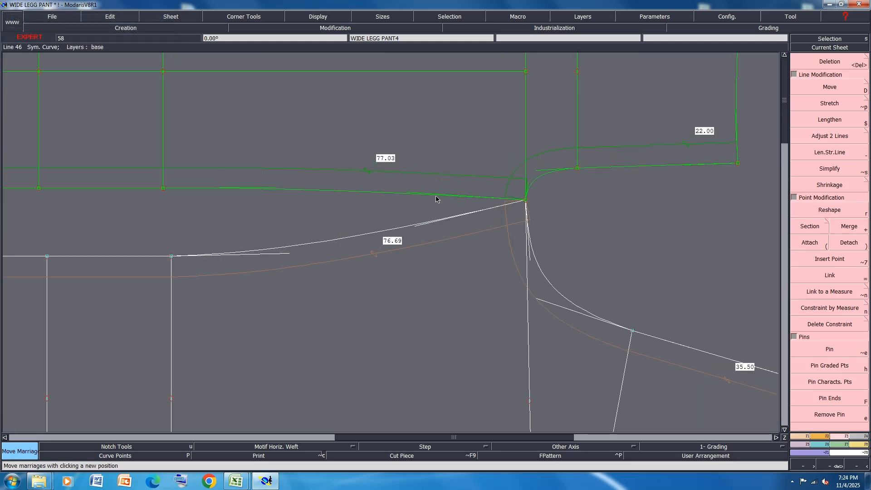
key("p")
left_click(437, 199)
left_click(434, 222)
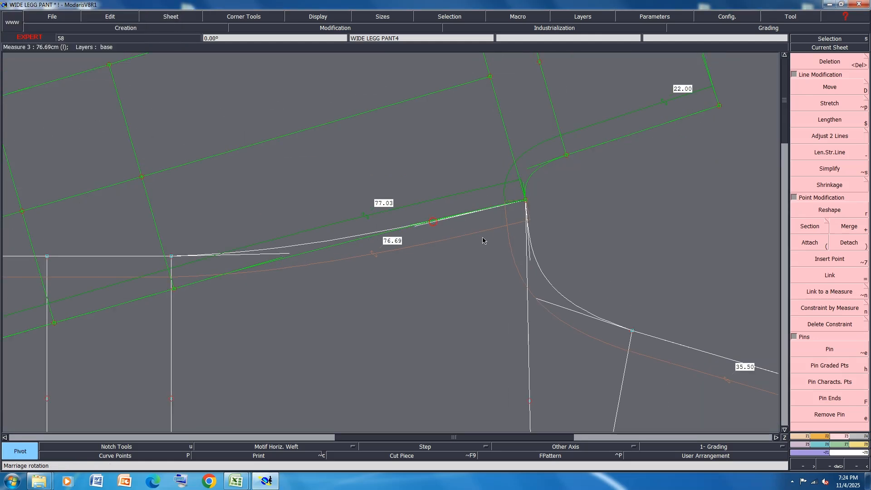
Move the married front piece so that its side seam's waist point meets the matching point on PANT4.
scroll(502, 146, "down", 3)
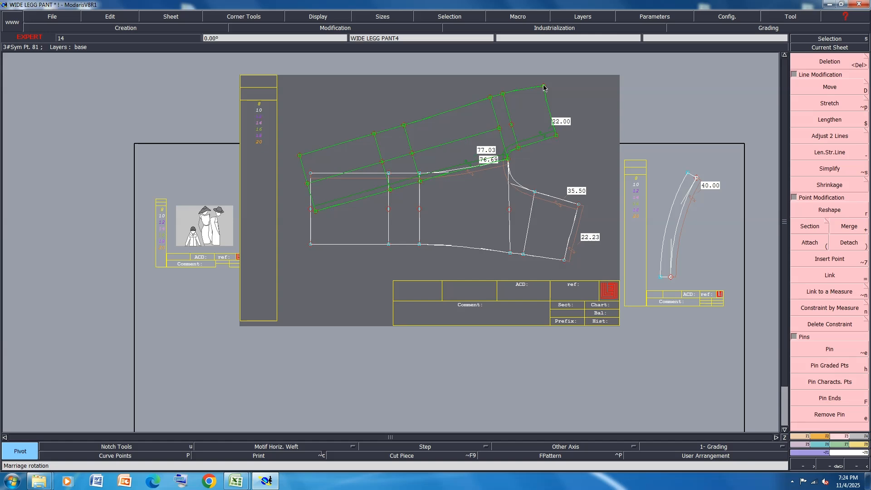
key("m")
left_click(544, 86)
left_click(564, 260)
scroll(555, 263, "up", 3)
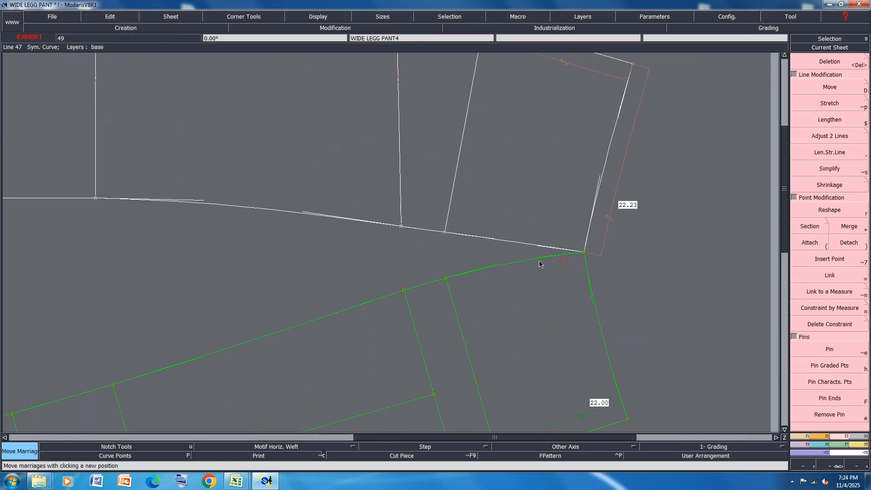
left_click(525, 266)
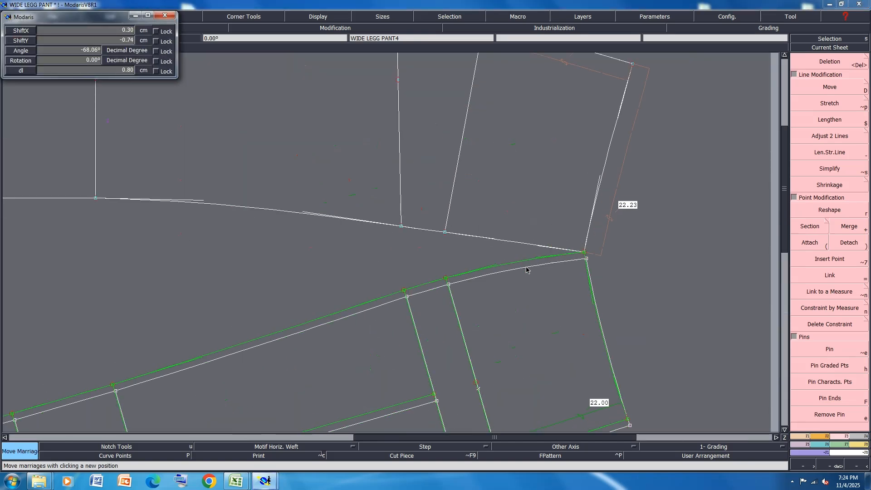
key("ctrl+z")
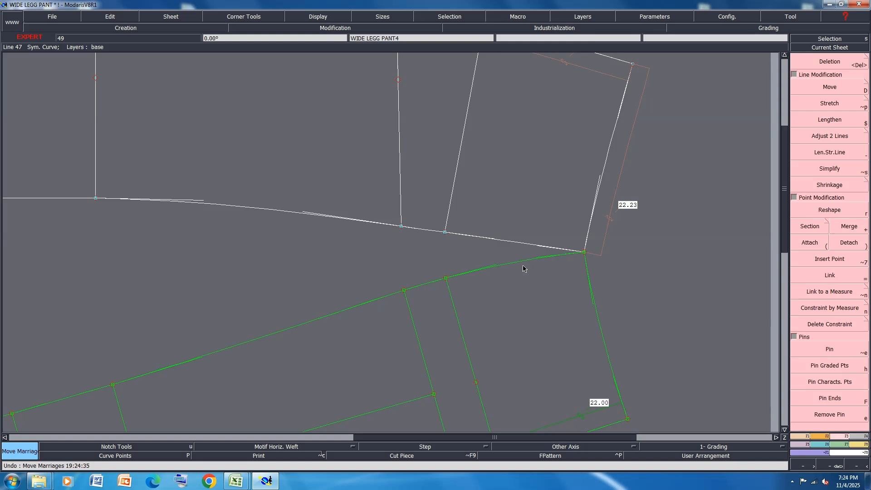
key("m")
left_click(519, 266)
left_click(512, 257)
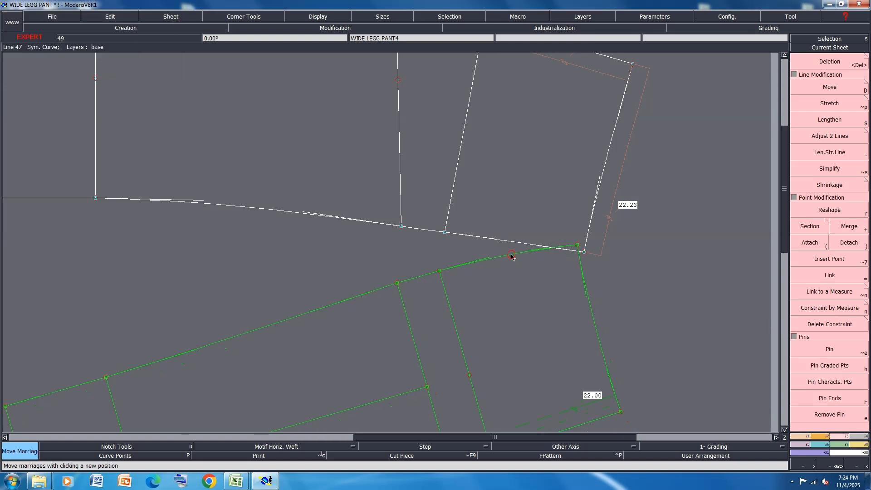
left_click(512, 257)
Pivot the married front piece about the shared waist point to lay its side seam along PANT4's.
left_click(514, 263)
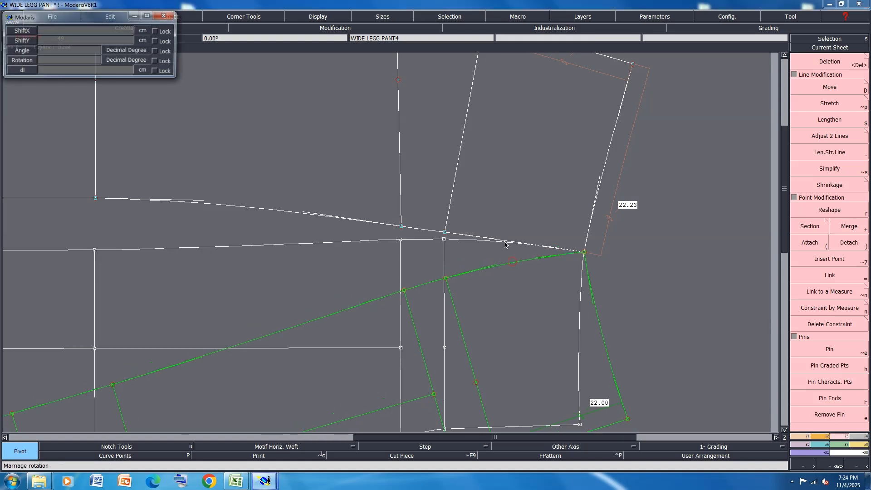
left_click(505, 245)
scroll(585, 265, "down", 2)
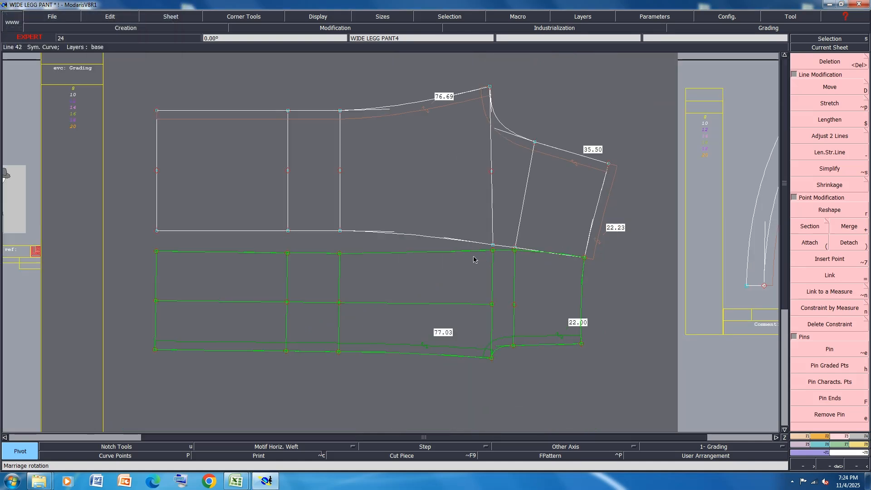
Divorce the front piece from PANT4 and arrange all sheets automatically on the desk.
key("d")
left_click(459, 254)
key("a")
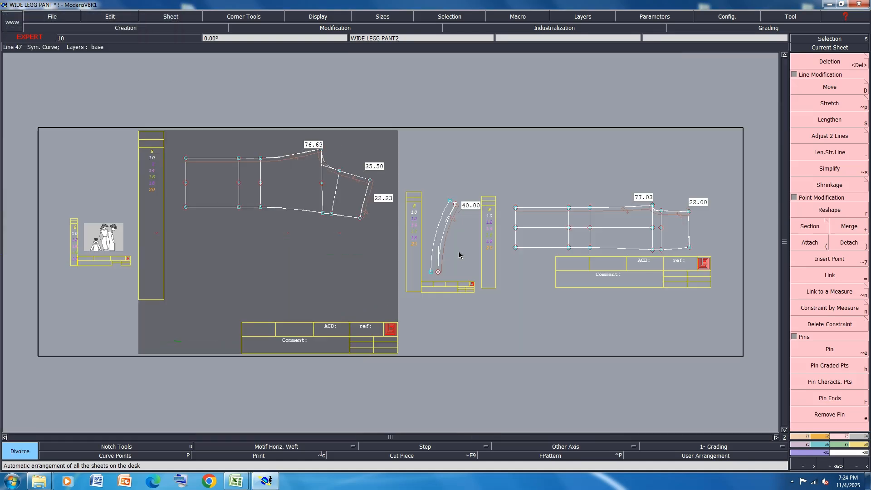
Fit PANT4's sheet around its piece, rearrange the sheets and save the model.
key("j")
key("a")
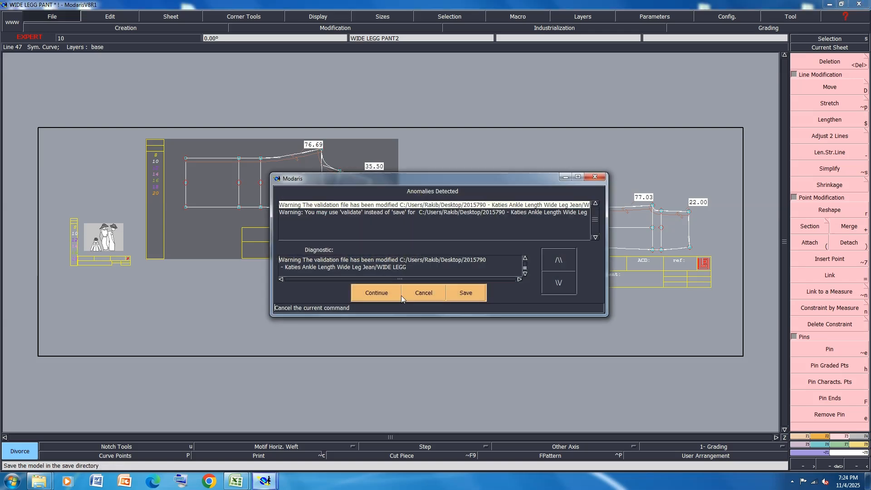
left_click(389, 290)
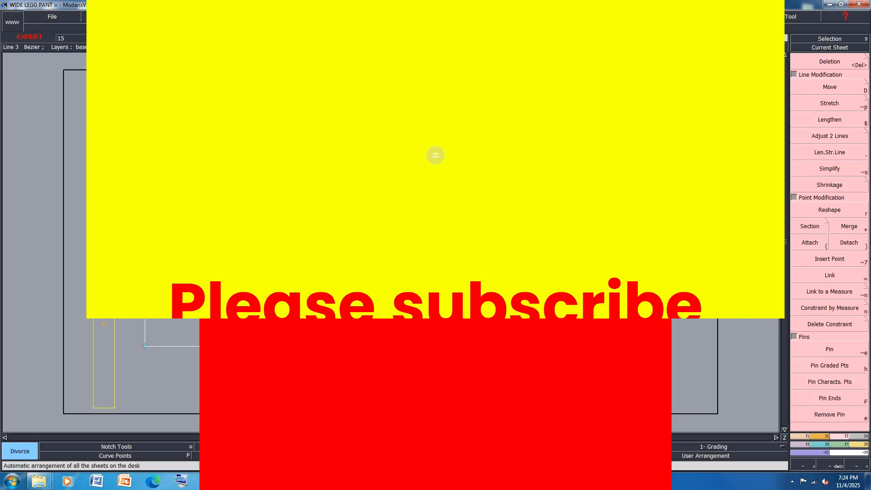